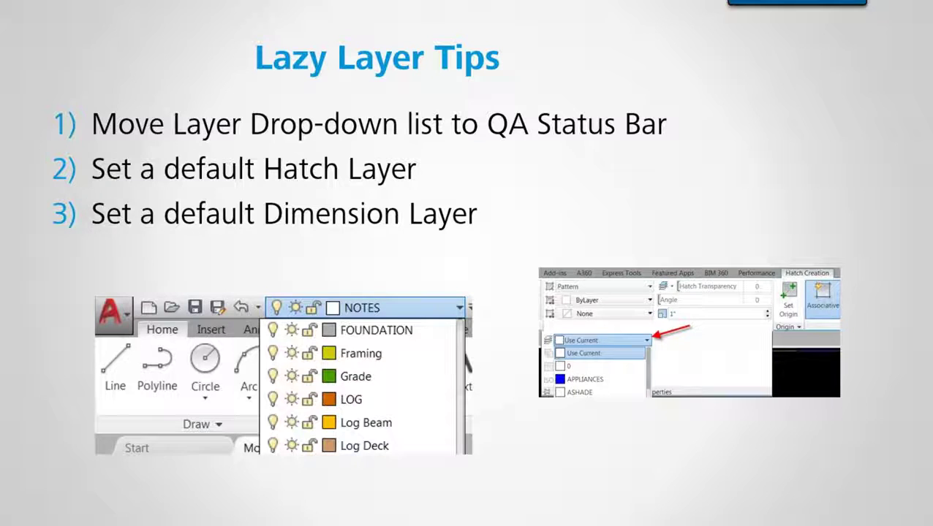
Switch from PowerPoint to the AutoCAD Object Tools.dwg drawing
key("alt+Tab")
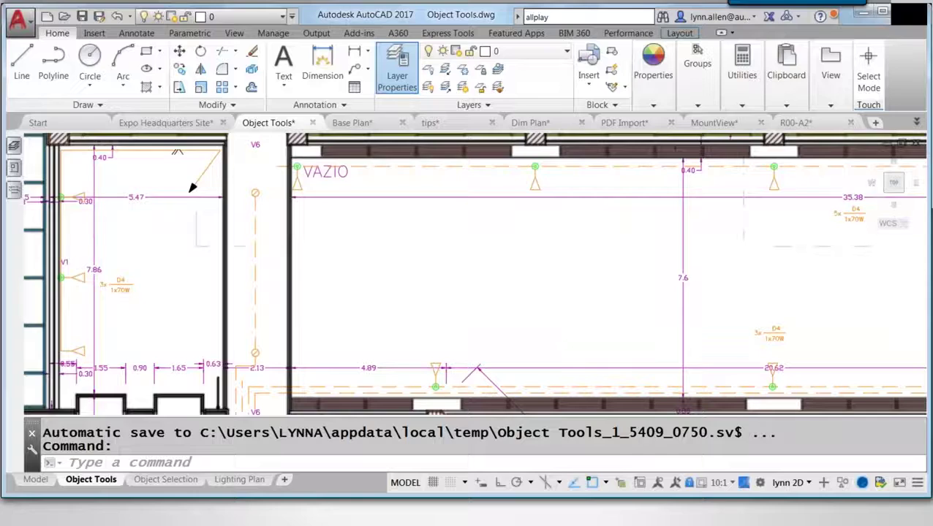
left_click(245, 269)
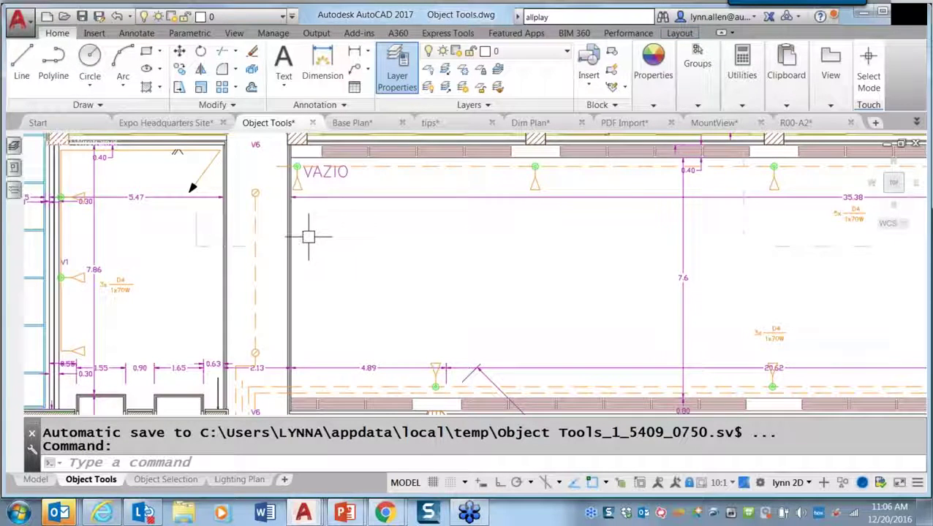
Switch to the Expo Headquarters Site drawing and remove the layer dropdown from the Quick Access Toolbar
left_click(174, 124)
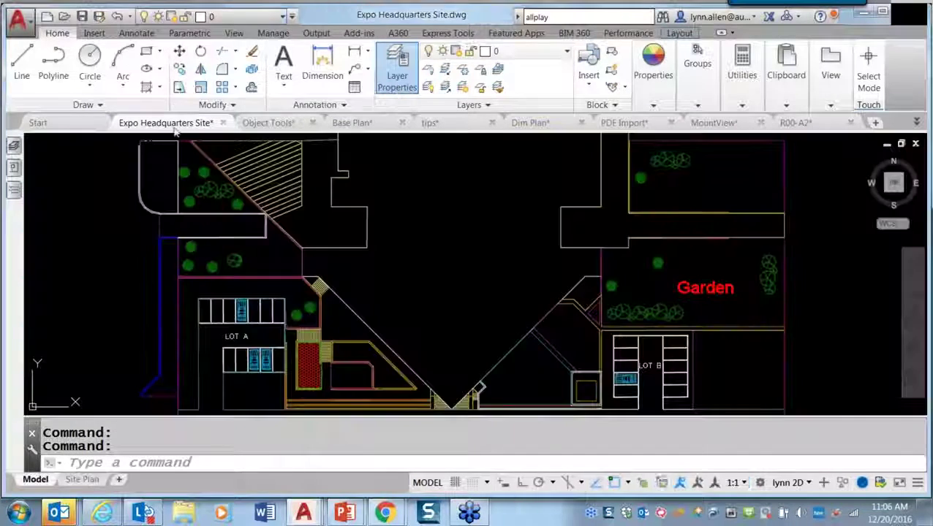
right_click(252, 16)
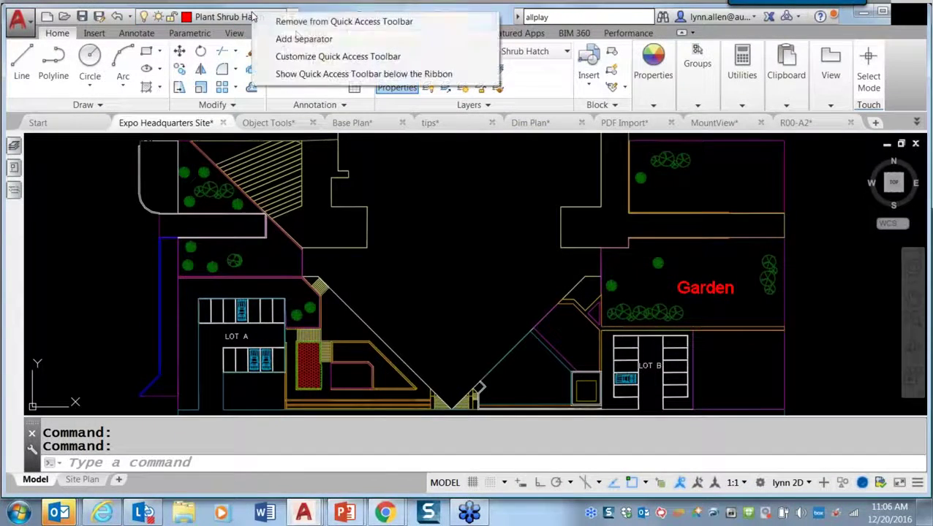
left_click(302, 25)
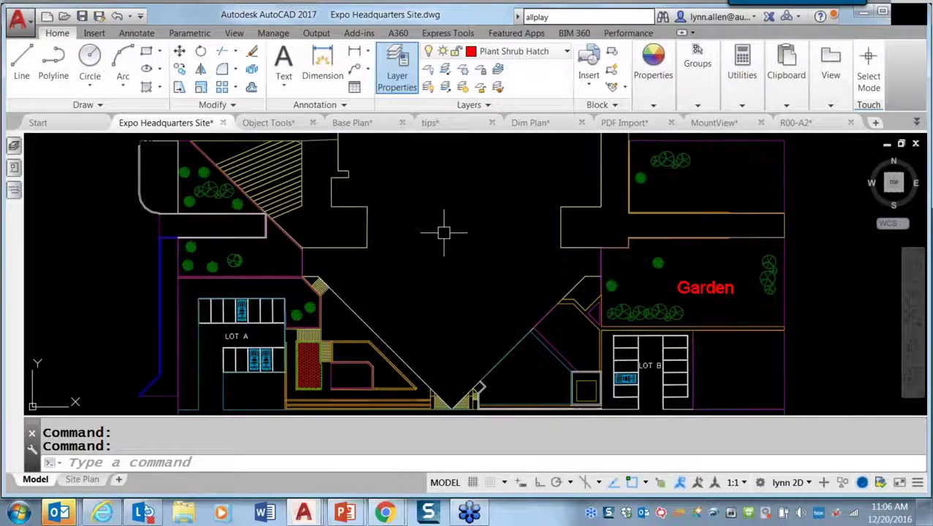
Add the ribbon Layer control to the Quick Access Toolbar and check its layer list there
left_click(137, 34)
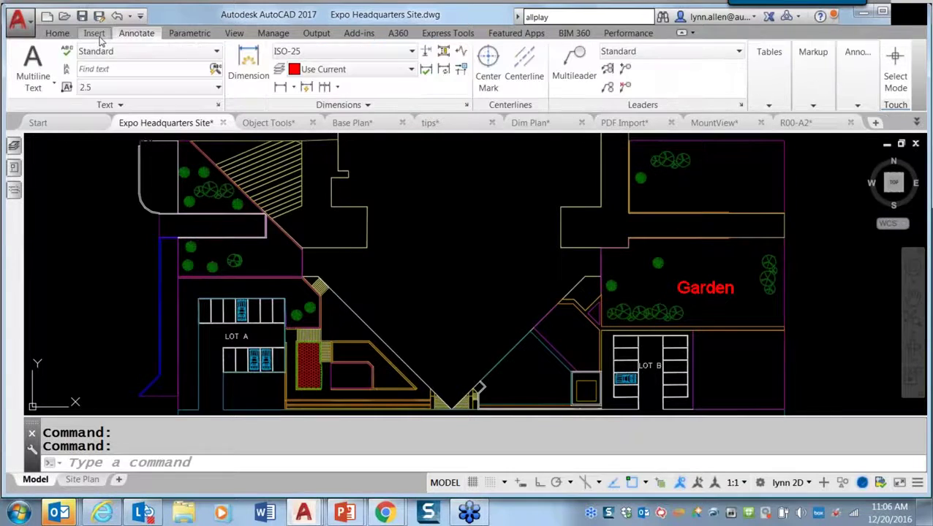
left_click(57, 33)
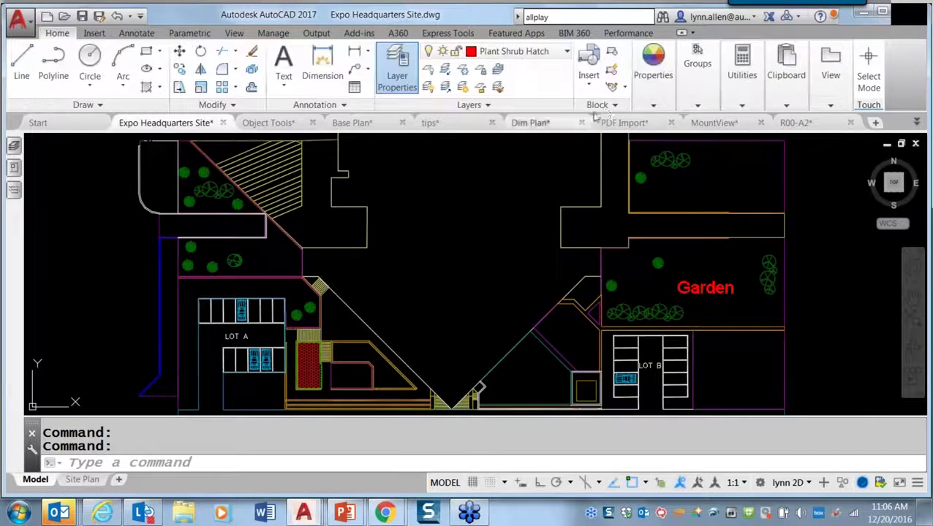
left_click(565, 52)
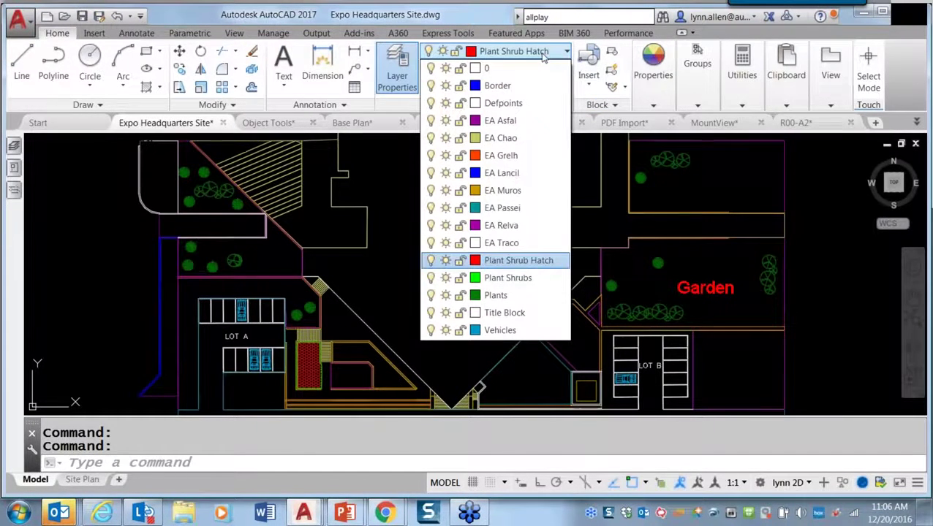
left_click(541, 53)
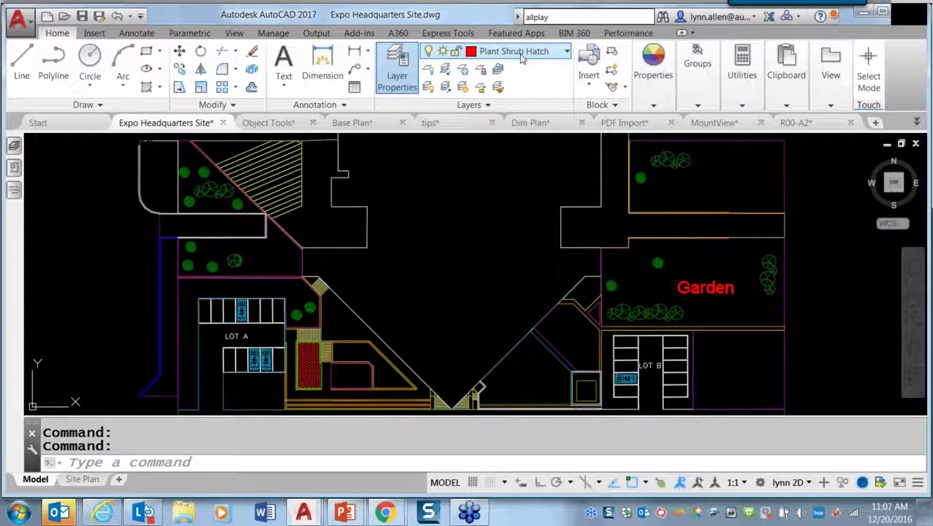
right_click(521, 58)
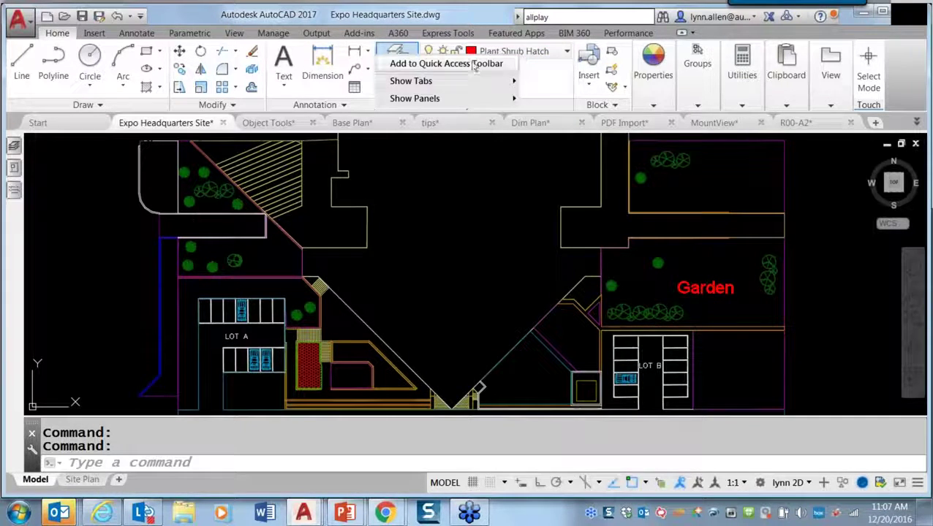
left_click(468, 64)
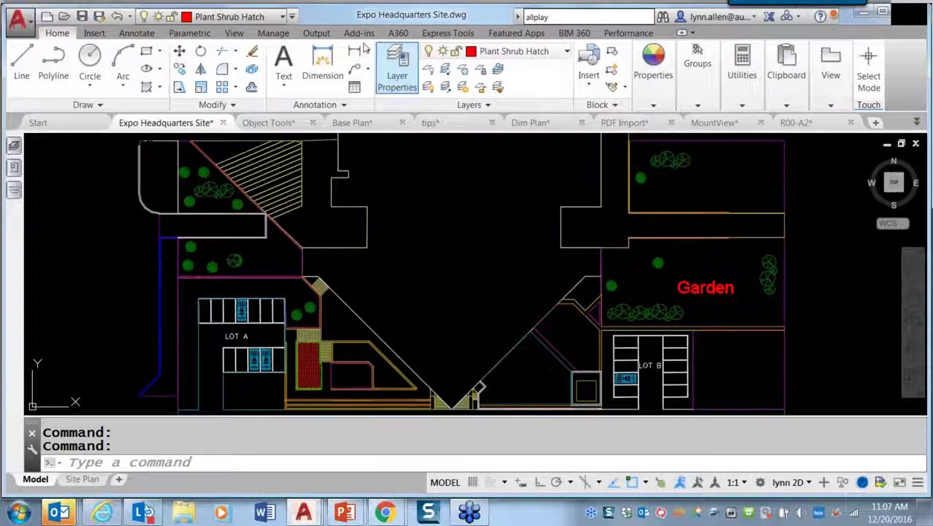
left_click(234, 33)
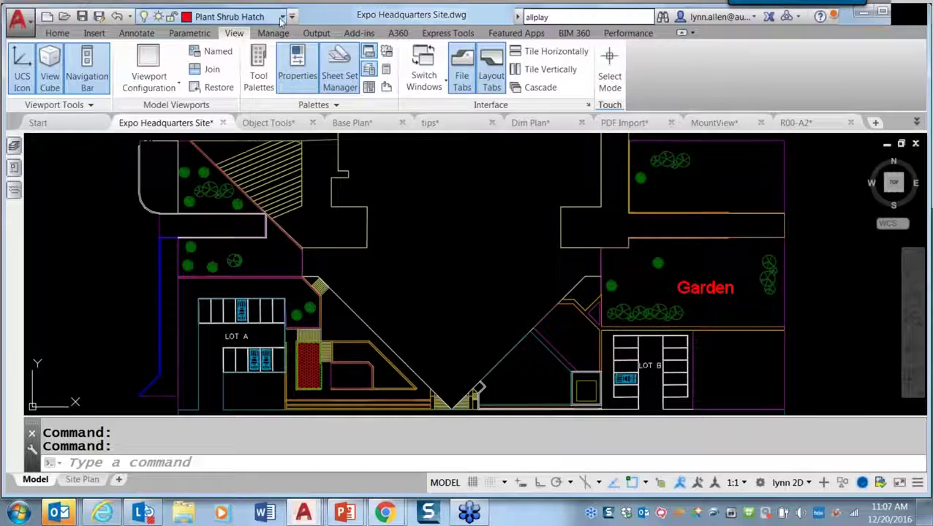
left_click(282, 16)
left_click(269, 18)
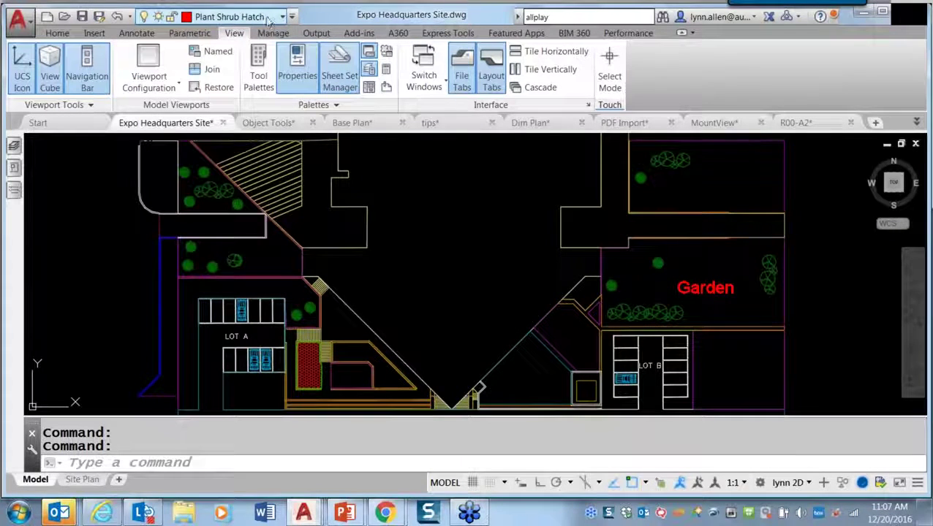
left_click(393, 463)
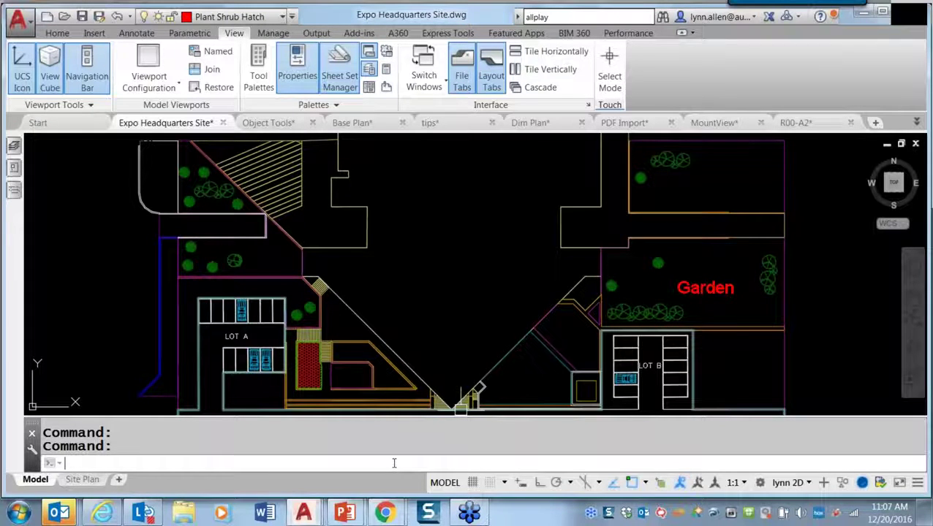
Start HATCH and expand the Hatch Creation Properties panel to see the hatch layer is Use Current
type("hatch")
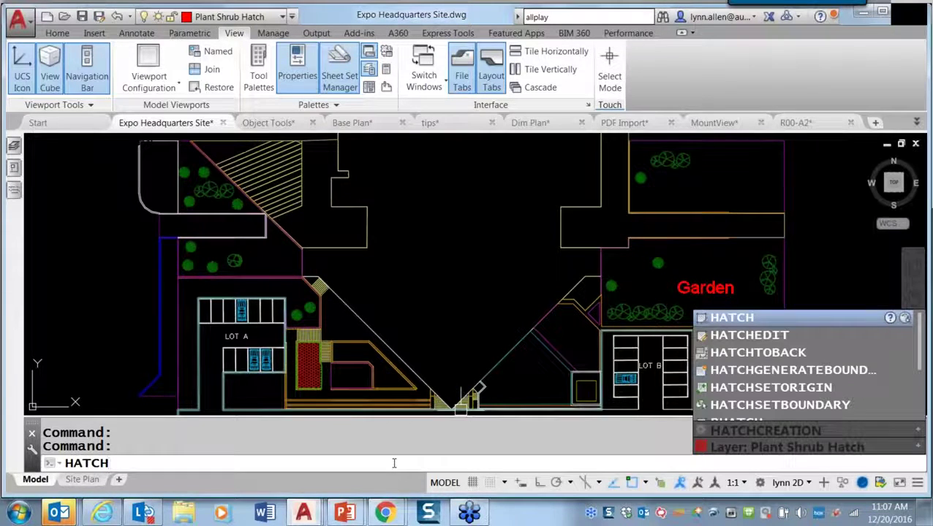
key("Return")
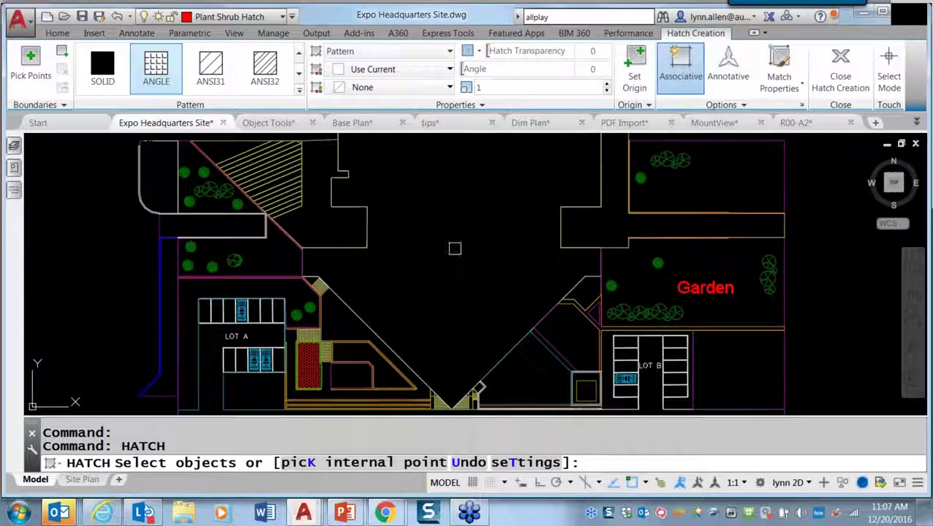
left_click(482, 106)
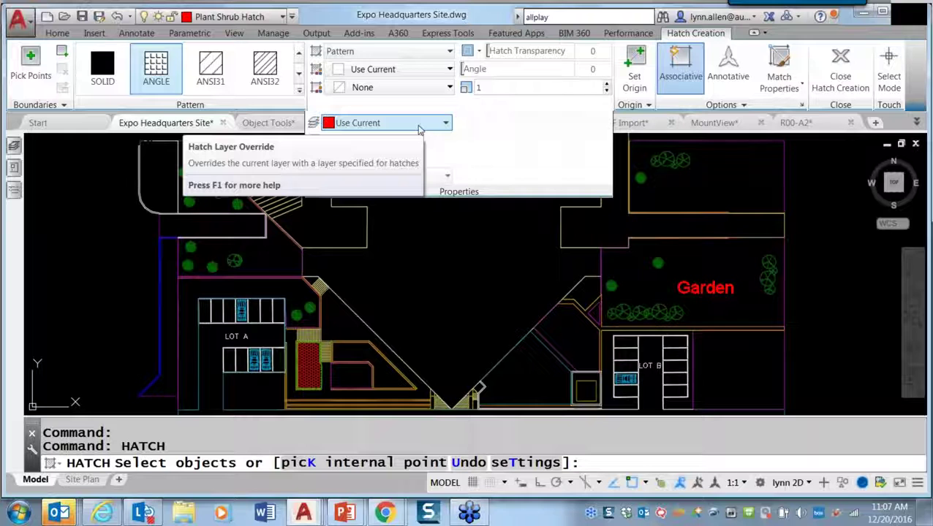
left_click(433, 261)
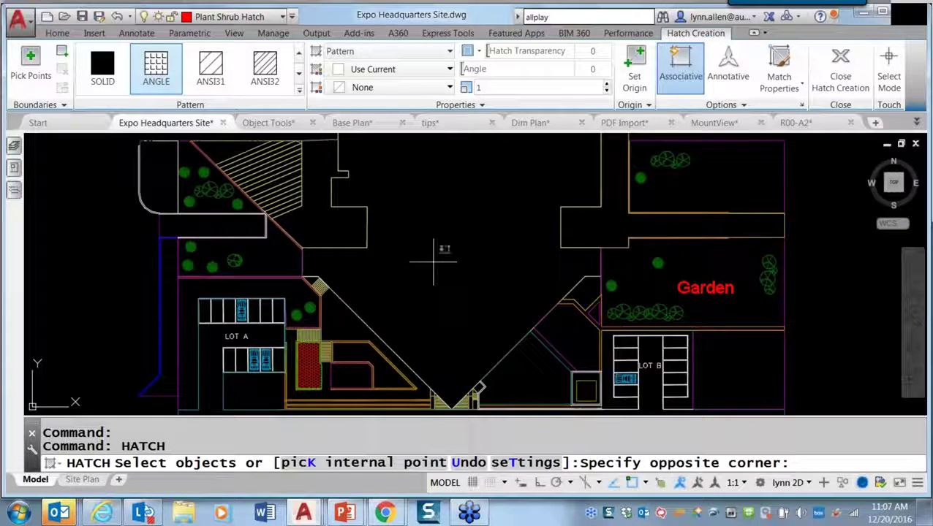
left_click(433, 262)
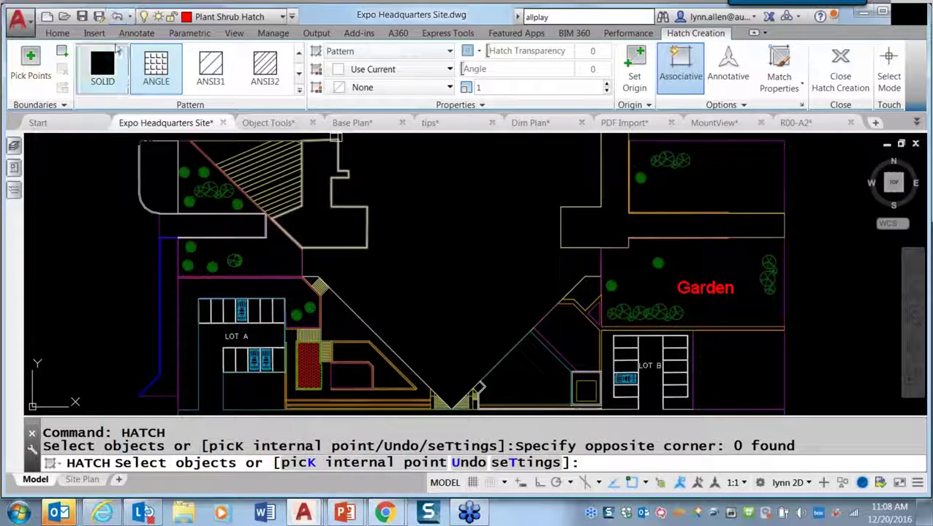
left_click(136, 32)
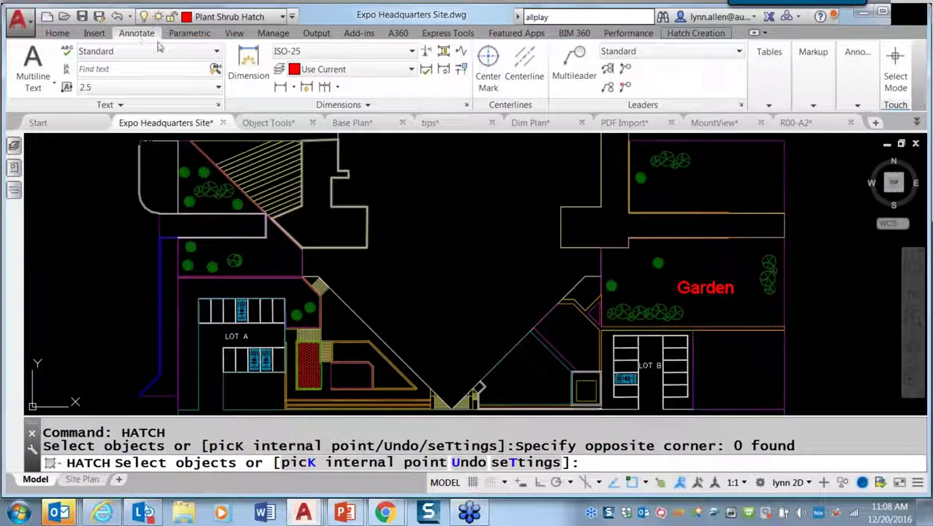
Check the Dimensions panel layer override shows Use Current, cancelling HATCH with Esc in between
left_click(410, 70)
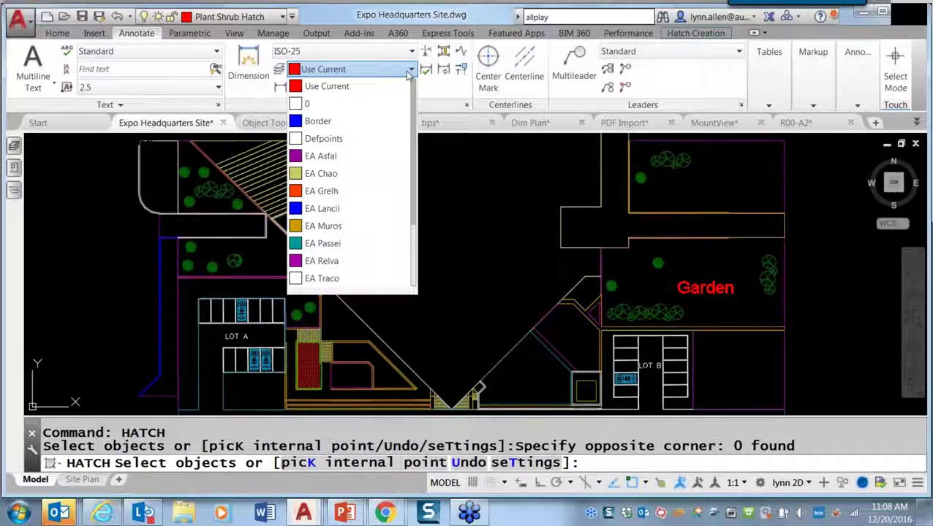
left_click(491, 215)
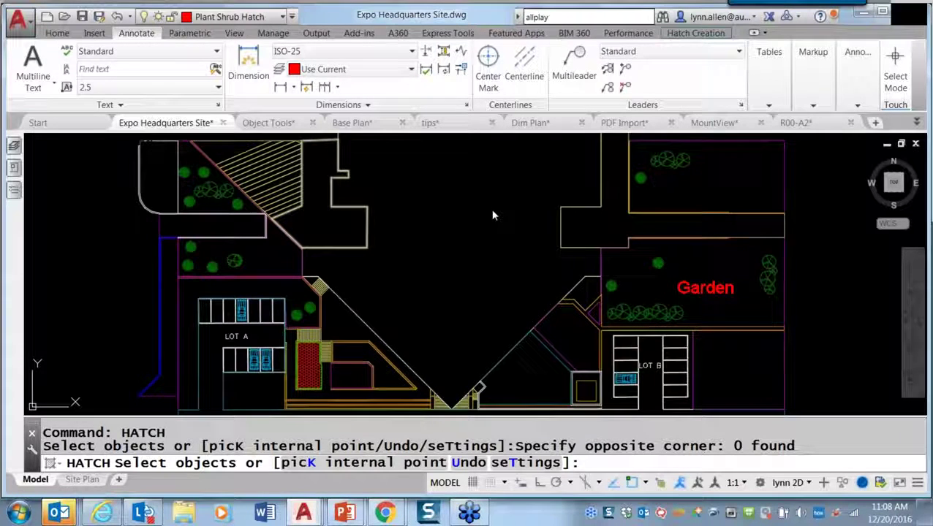
key("Escape")
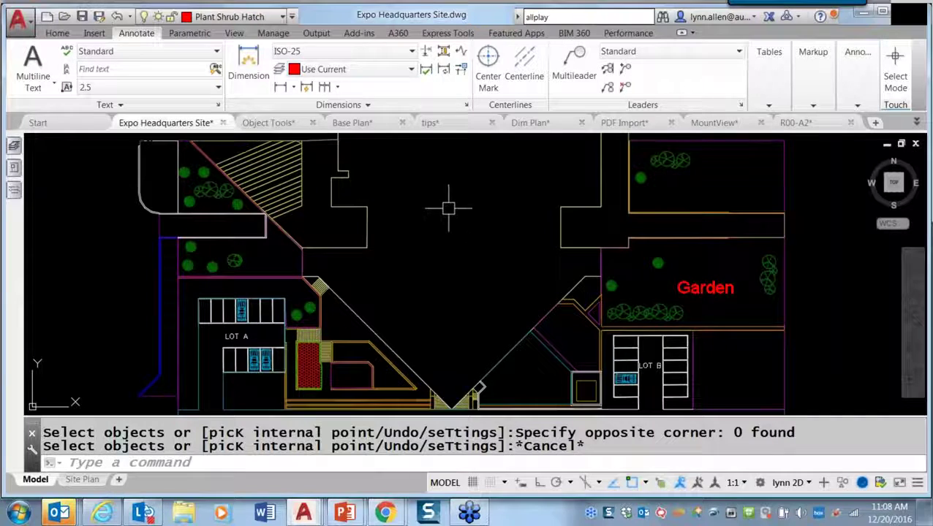
left_click(367, 70)
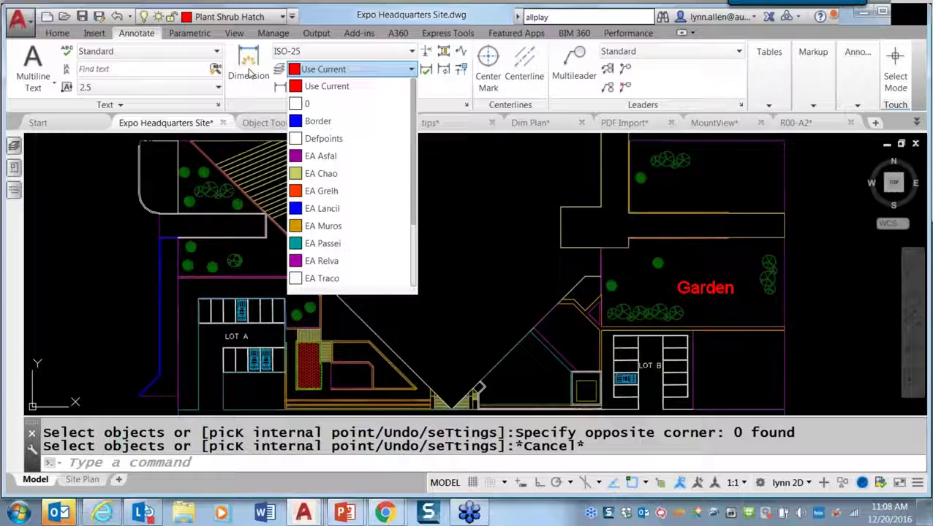
left_click(495, 284)
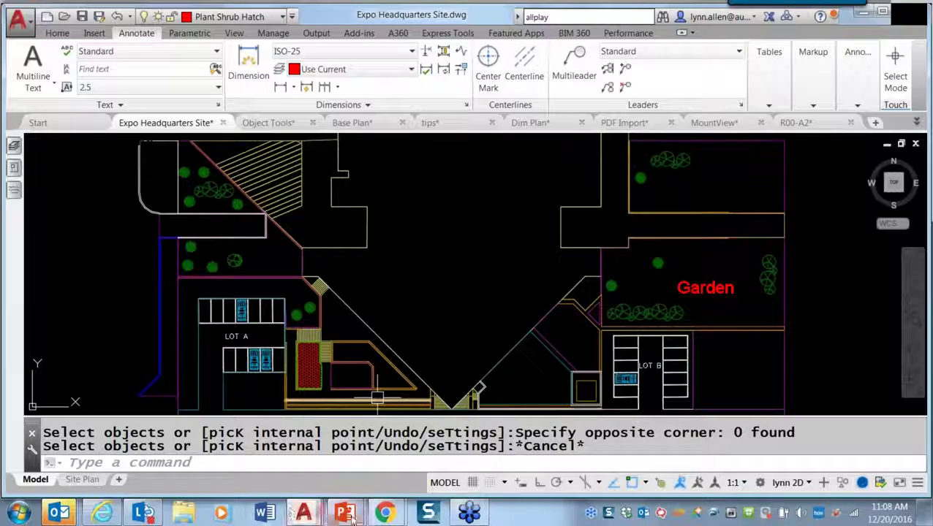
mouse_move(352, 518)
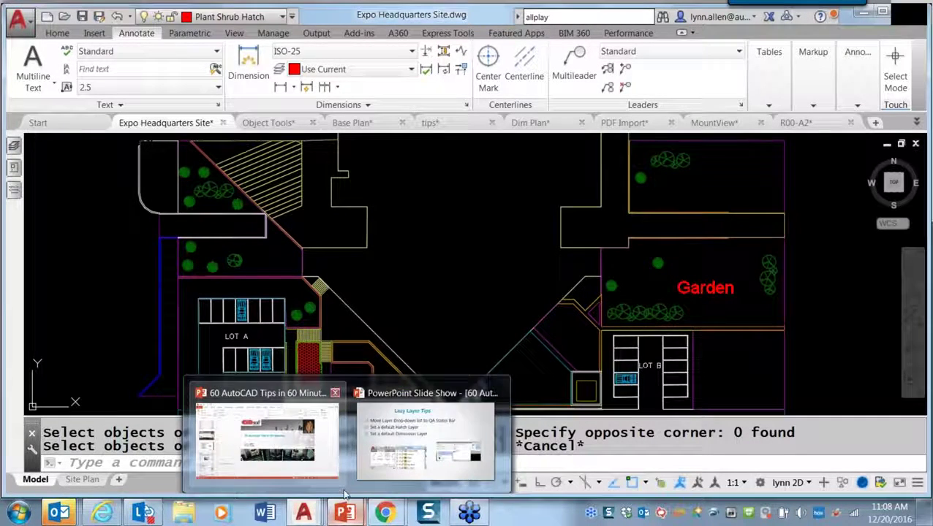
Advance the PowerPoint slideshow to Other Layer Tips, then return to the Expo Headquarters Site drawing
left_click(405, 437)
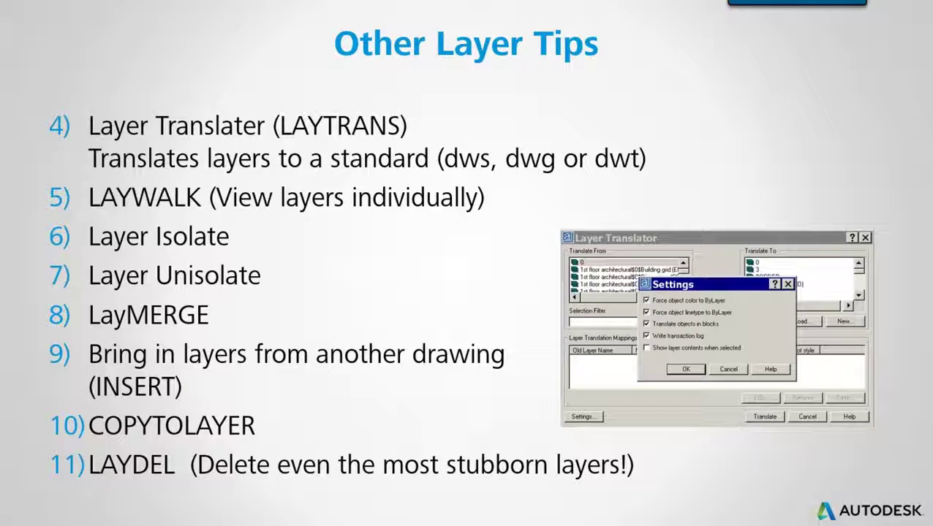
key("alt+Tab")
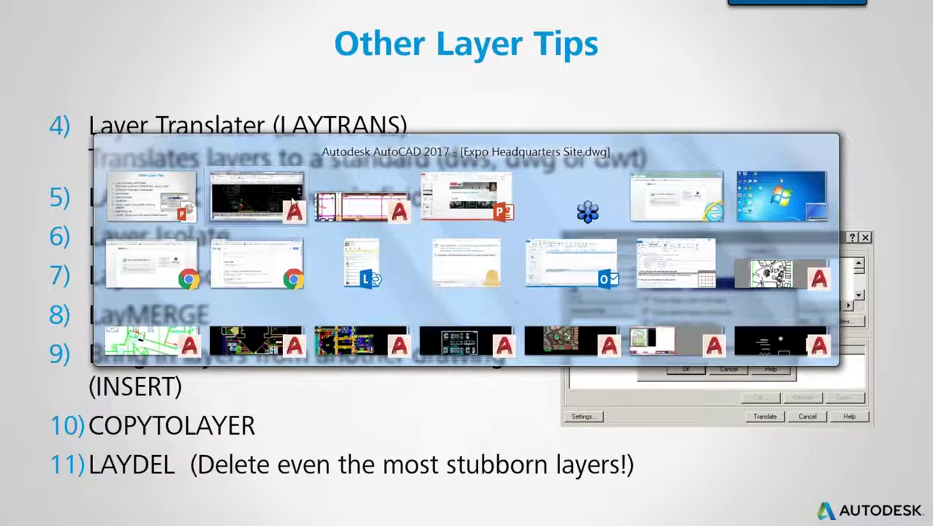
left_click(261, 190)
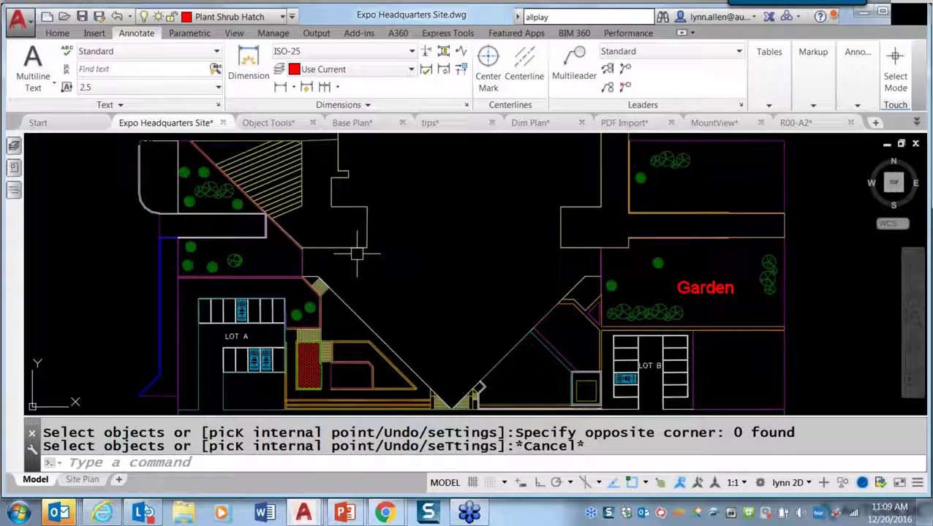
Show the drawing's 16 layers in the Layer Properties palette and begin typing LAYTRANS
left_click(294, 465)
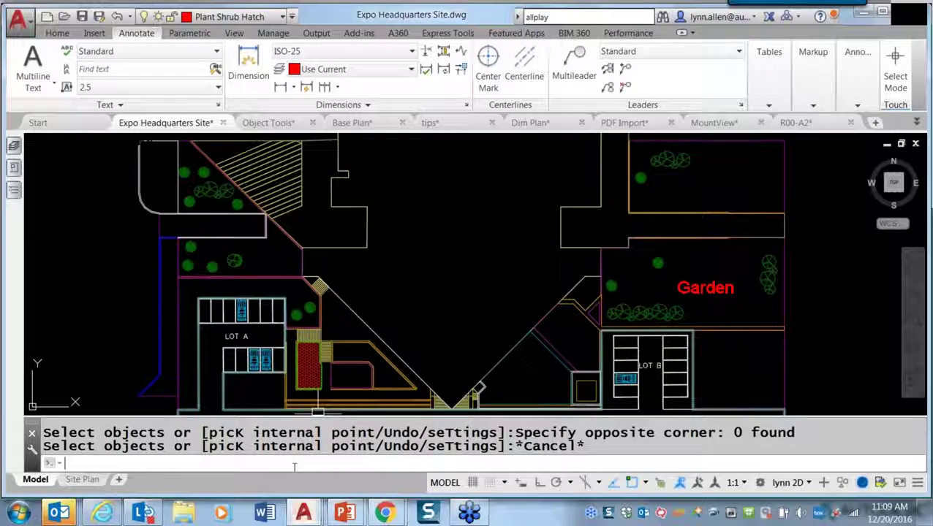
mouse_move(14, 146)
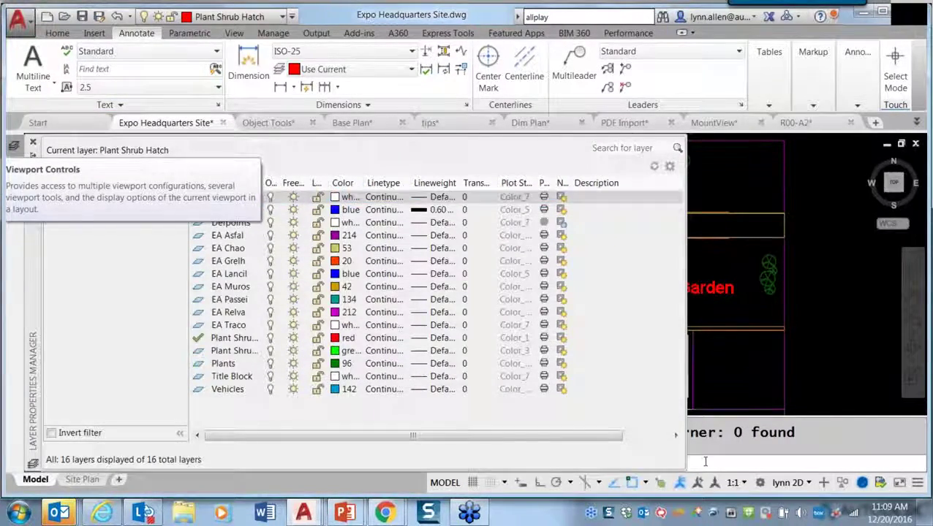
type("laytras")
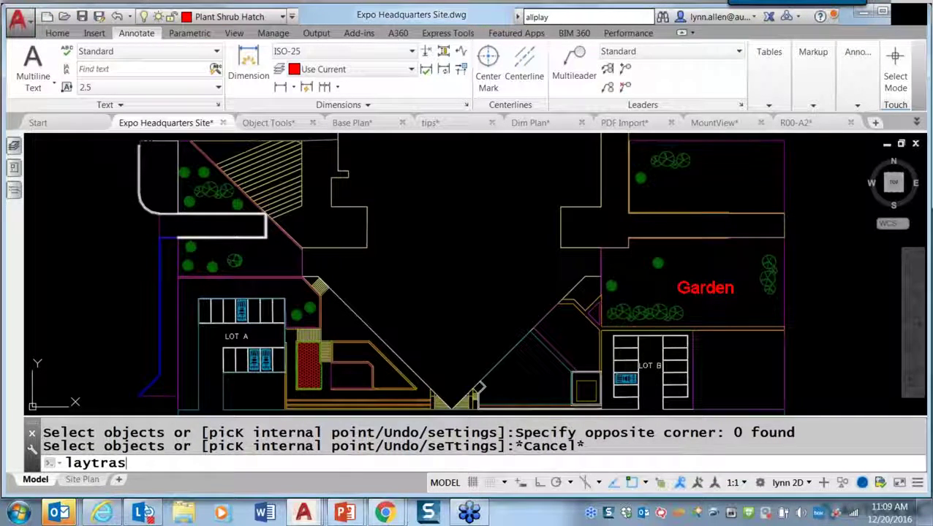
Run LAYTRANS, load layers from User Interface.dwg, and map same-named layers
key("BackSpace")
type("ns")
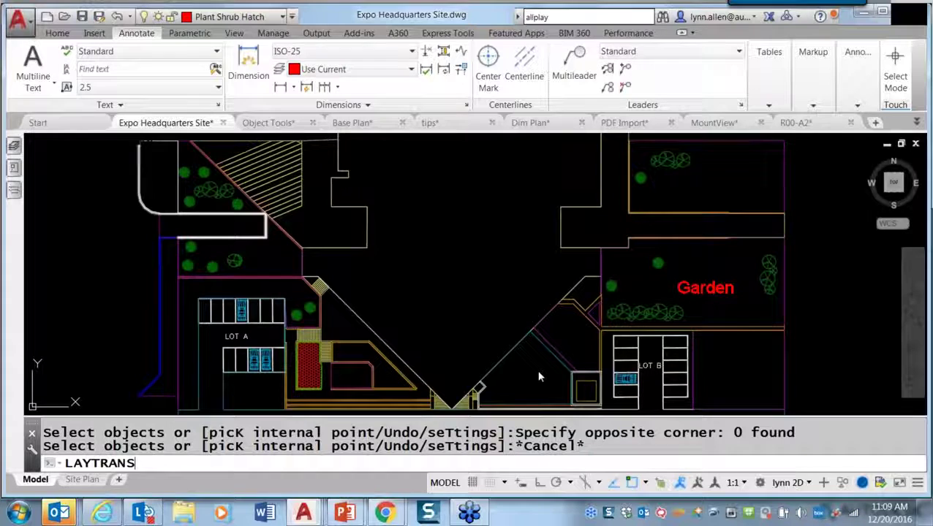
key("Return")
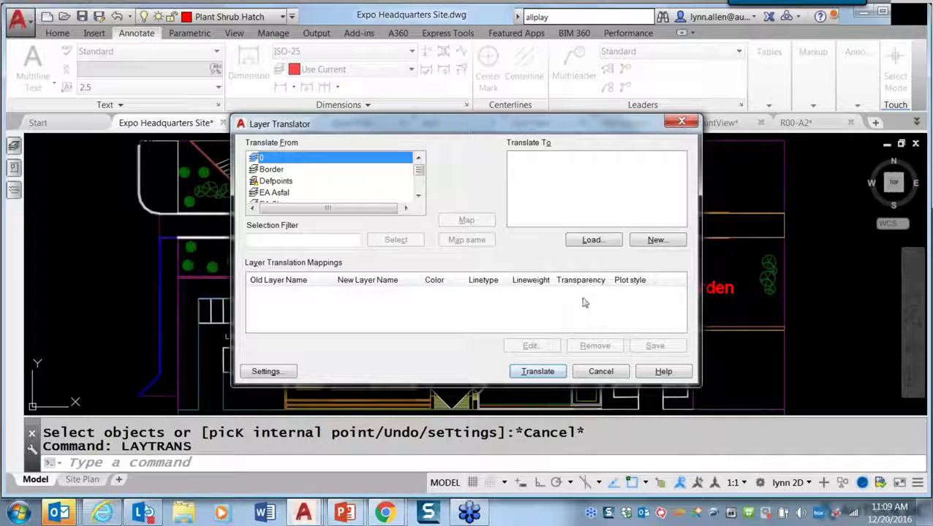
left_click(592, 242)
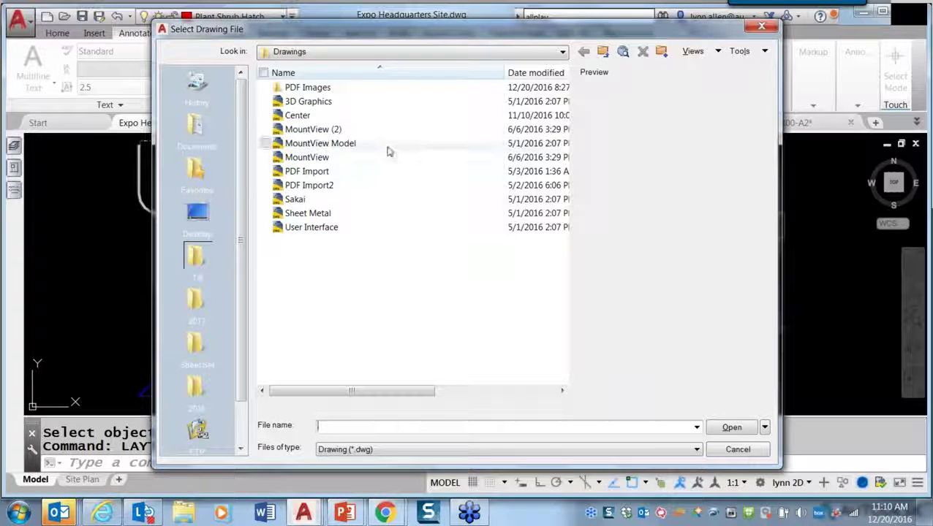
left_click(357, 228)
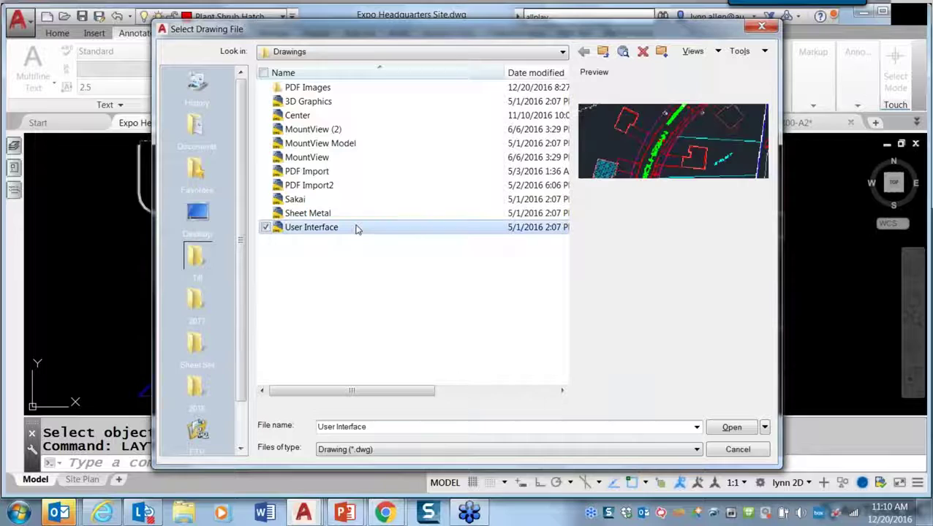
left_click(731, 428)
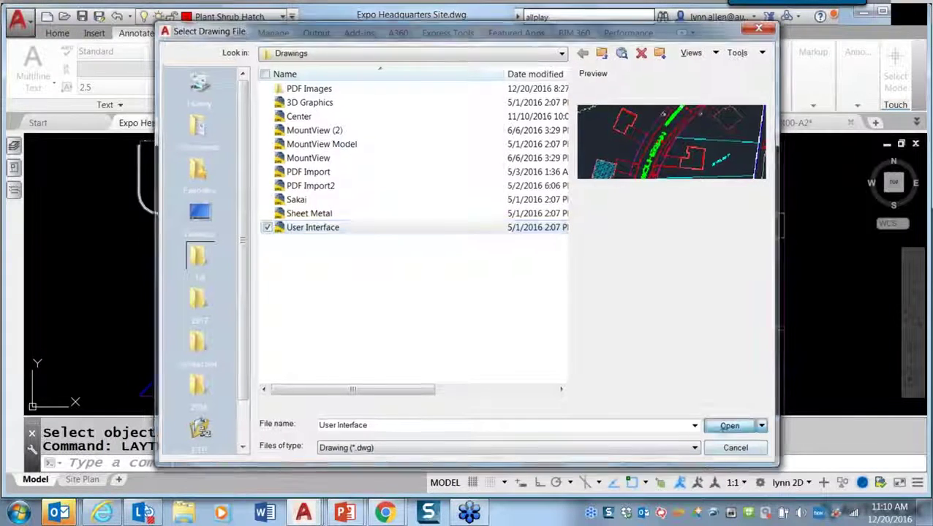
left_click(479, 242)
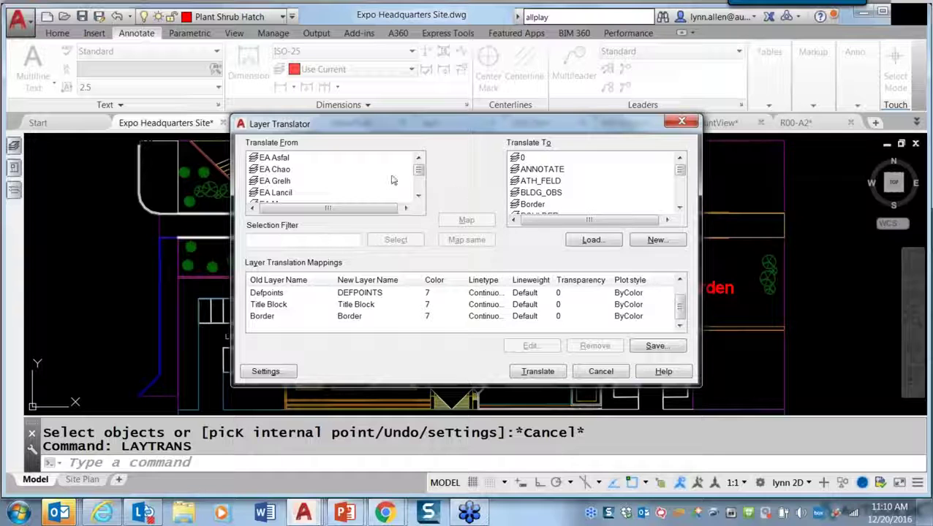
left_click(284, 170)
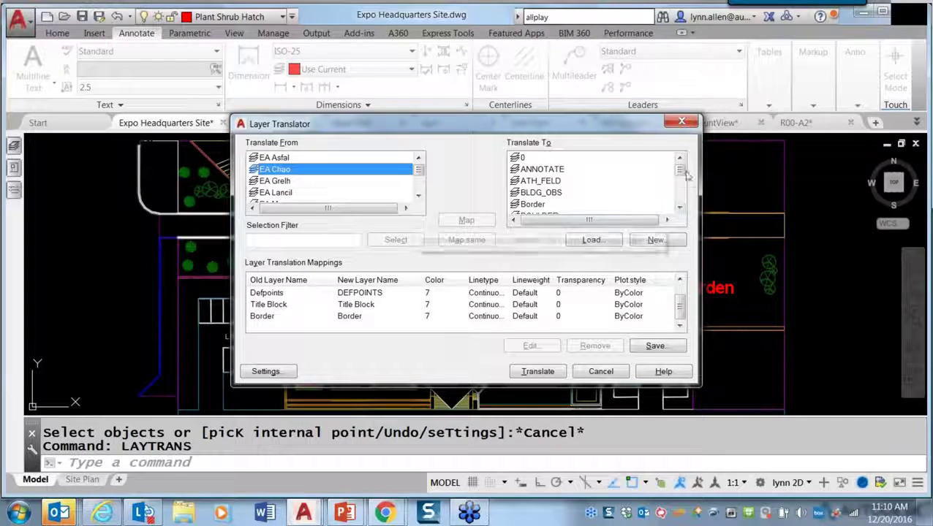
left_click_drag(680, 171, 680, 177)
left_click(547, 159)
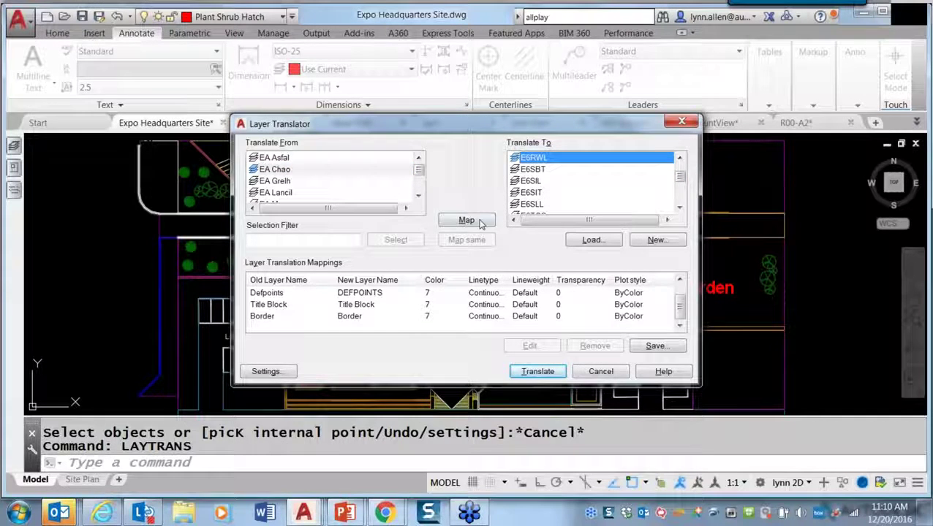
left_click(466, 220)
left_click(291, 185)
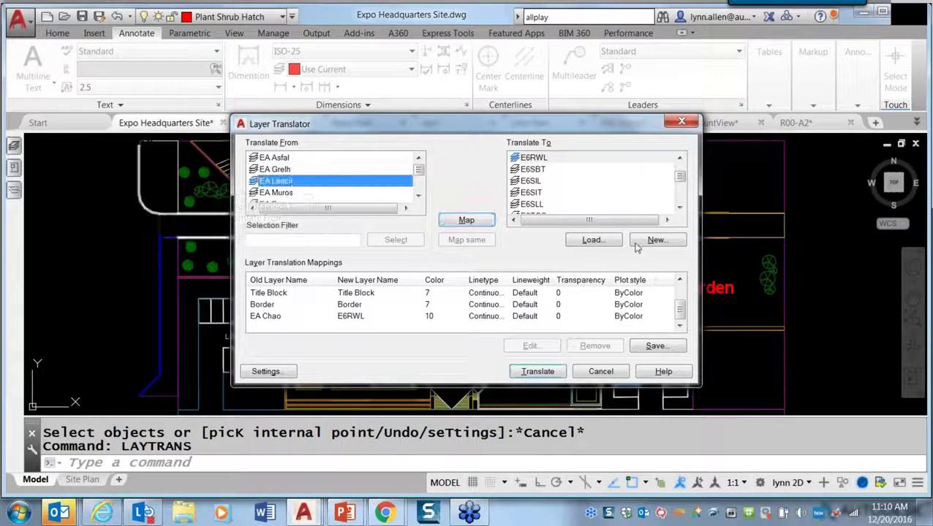
left_click(540, 193)
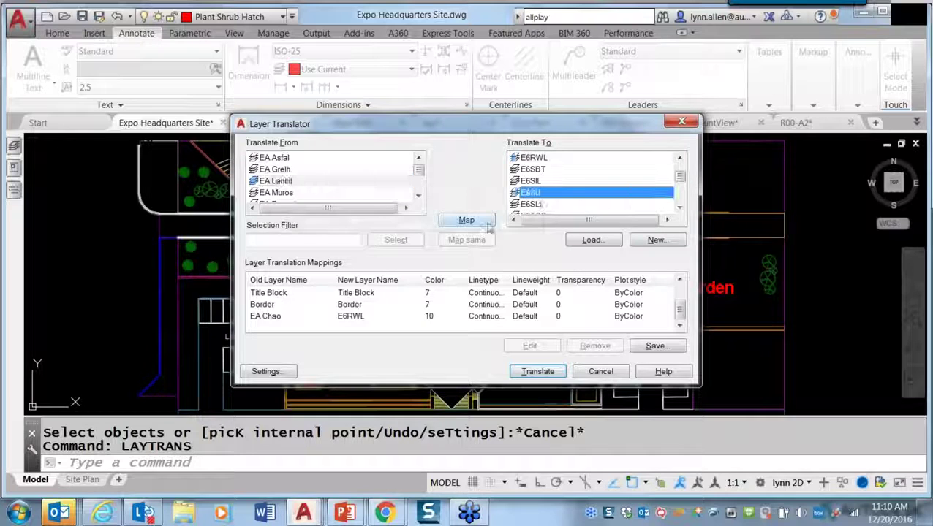
left_click(477, 221)
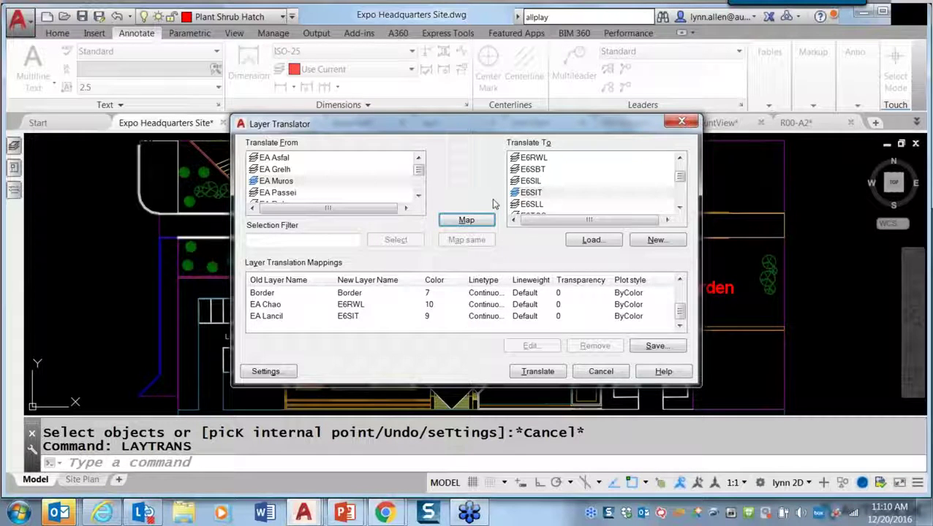
left_click(655, 347)
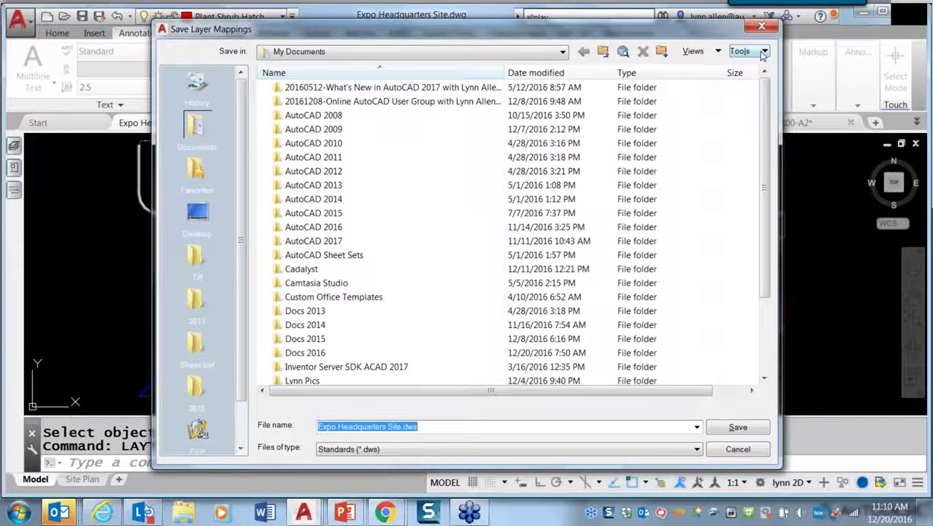
Cancel saving the mappings, back out of loading another drawing, and close the Layer Translator
left_click(744, 455)
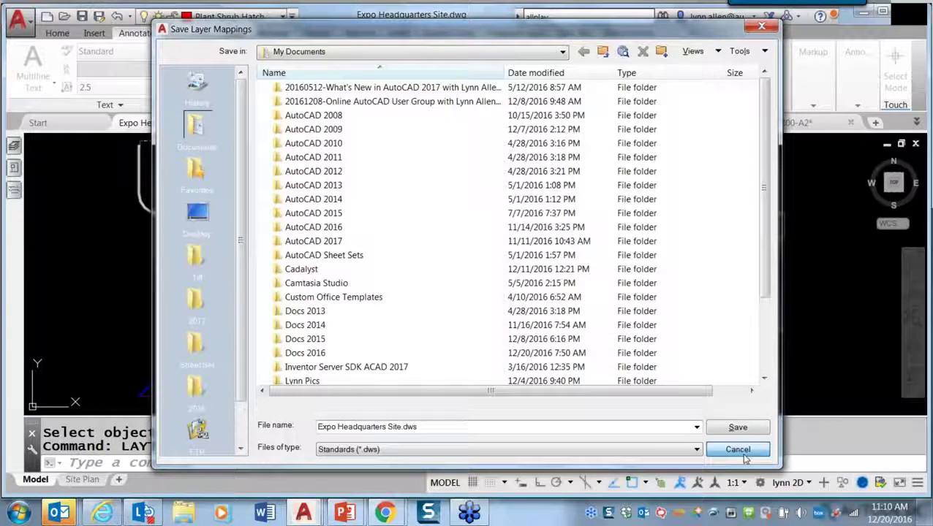
left_click(739, 450)
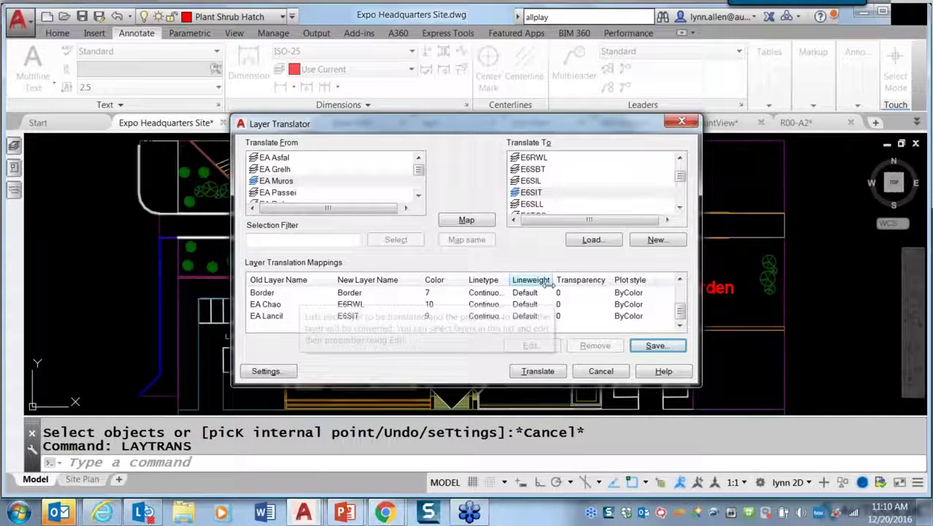
left_click(590, 241)
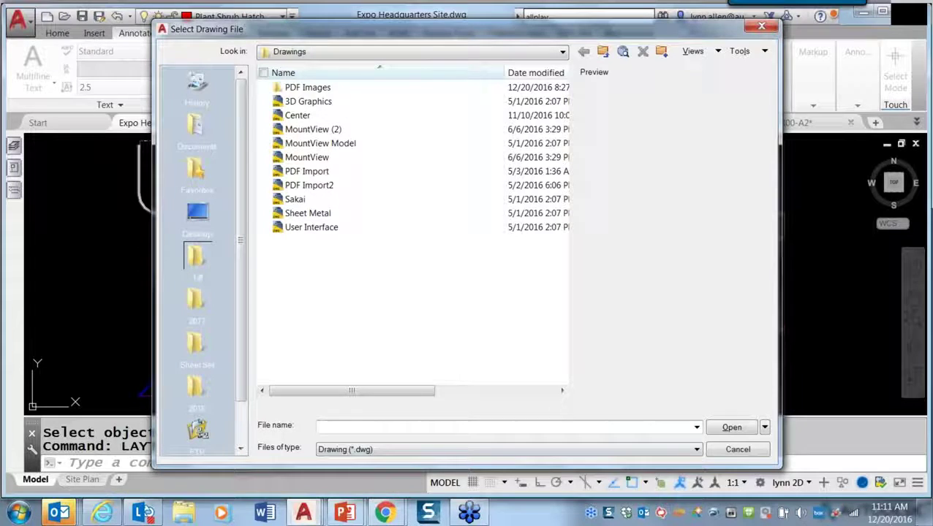
left_click(689, 449)
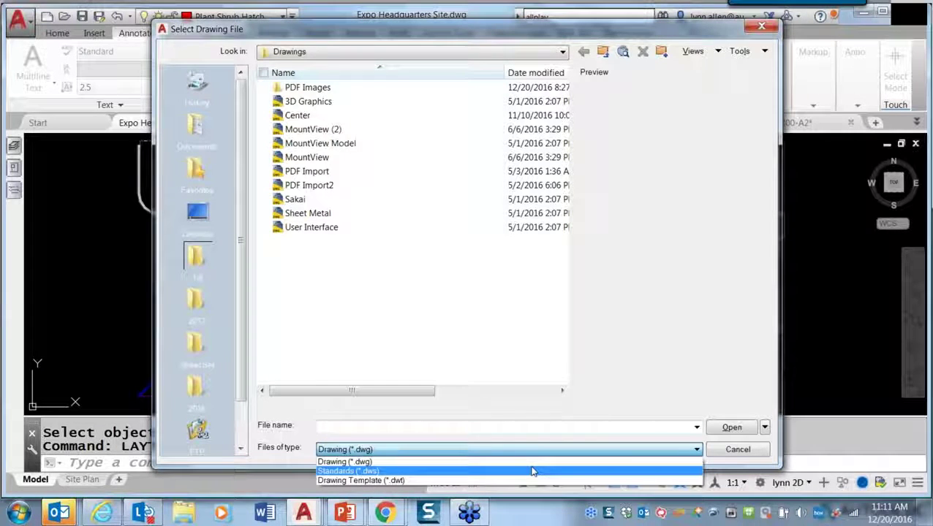
left_click(764, 28)
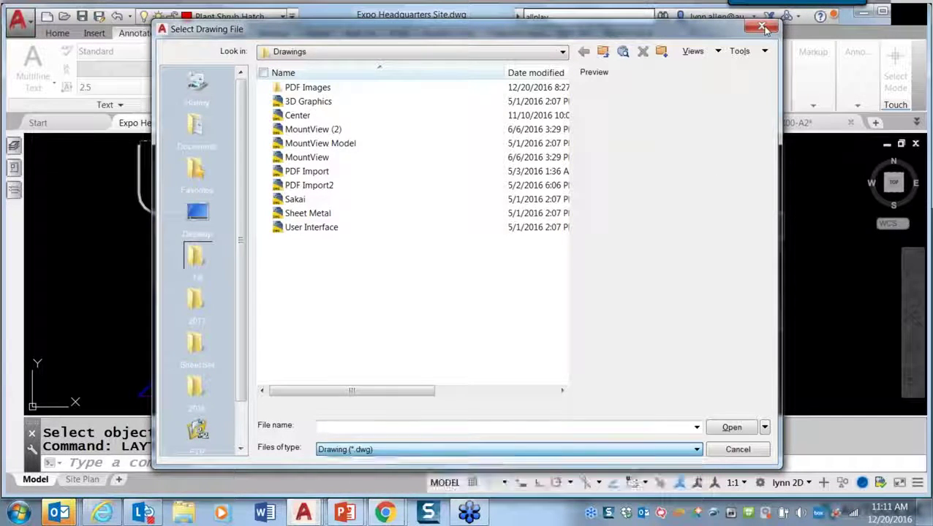
left_click(738, 450)
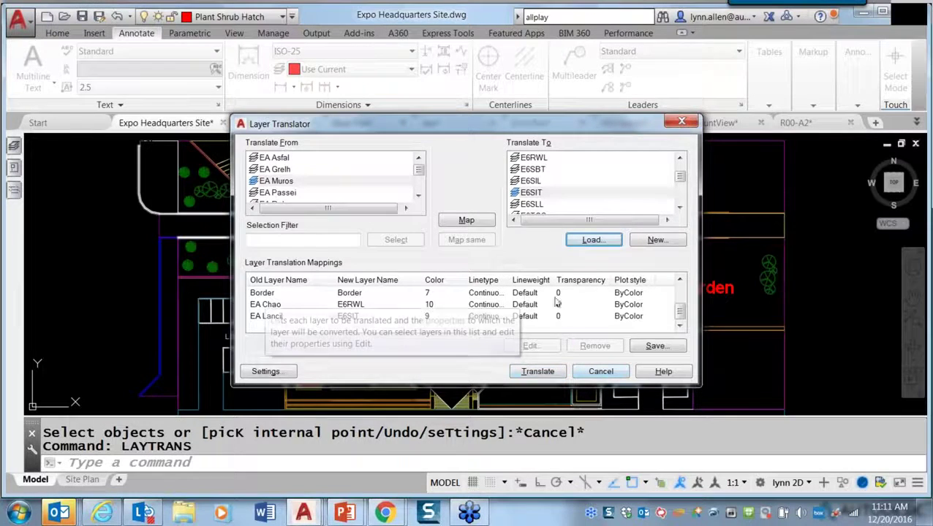
left_click(601, 372)
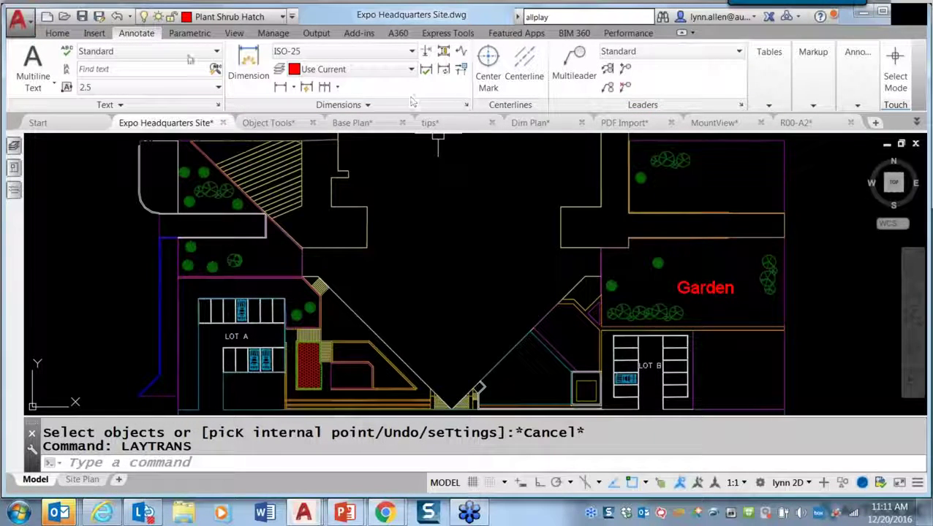
Use LayerWalk to show each layer alone, from EA Asfal through Plant Shrubs
left_click(59, 35)
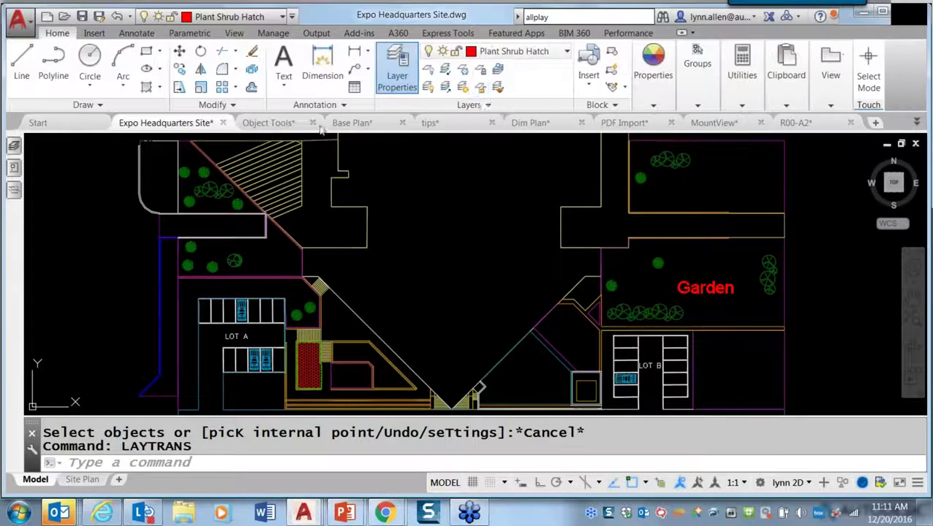
left_click(489, 106)
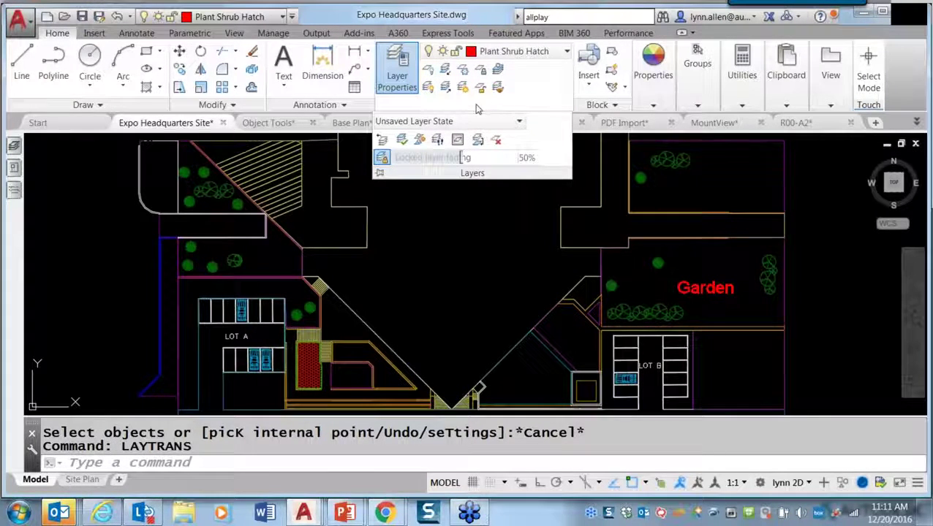
left_click(438, 139)
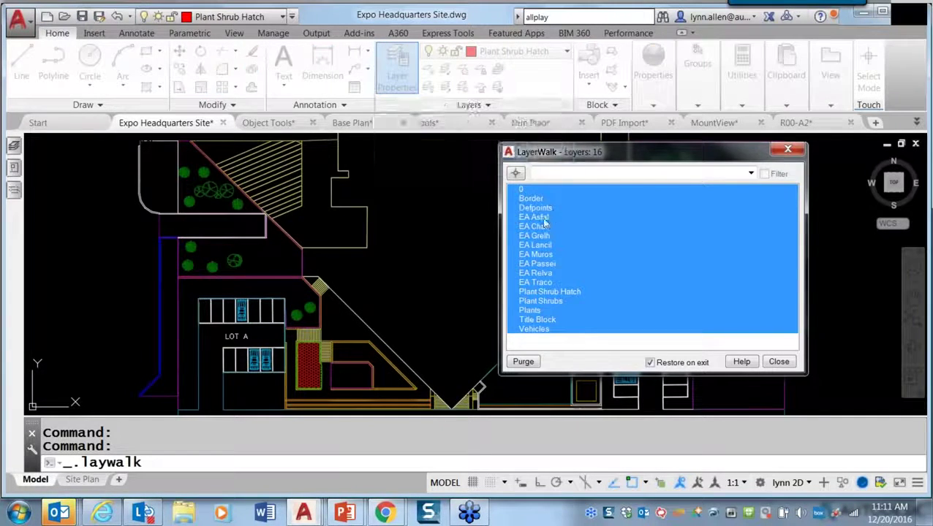
left_click(552, 217)
left_click(544, 236)
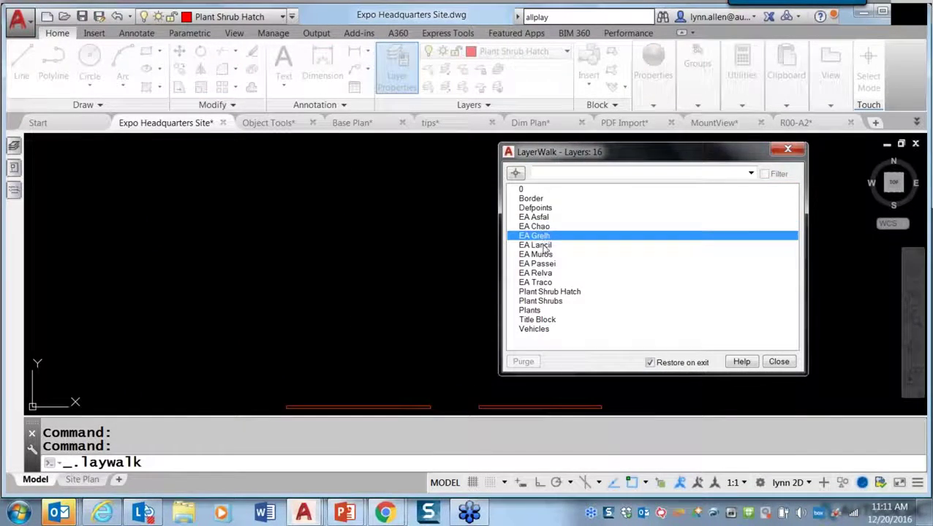
left_click(544, 245)
left_click(544, 254)
left_click(541, 264)
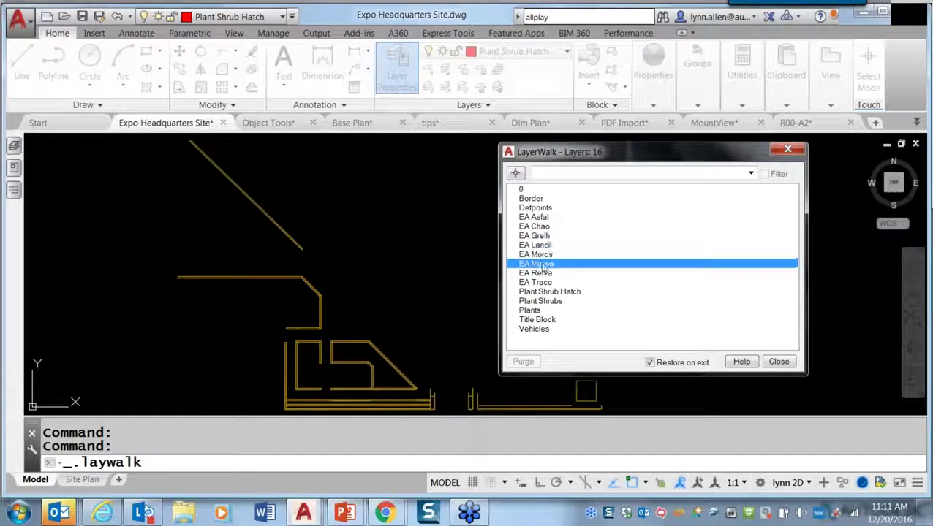
left_click(541, 273)
left_click(541, 282)
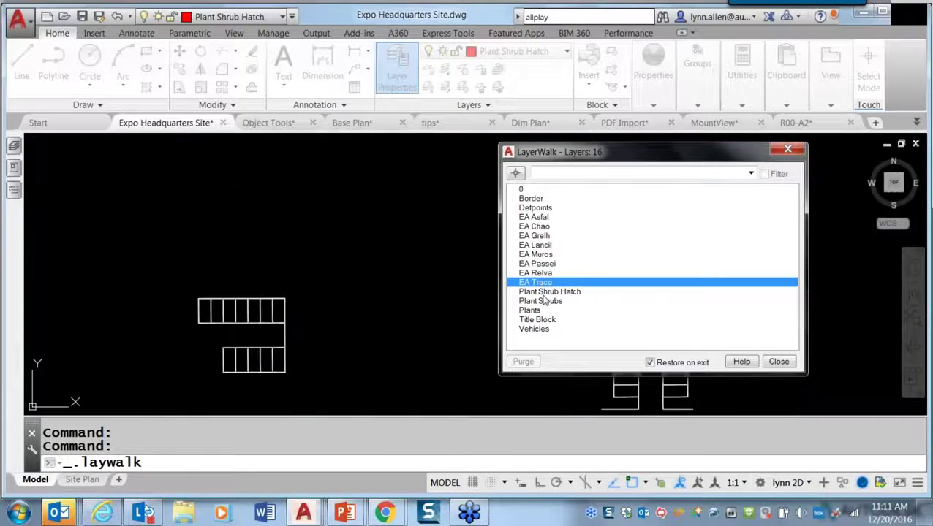
left_click(544, 292)
left_click(541, 301)
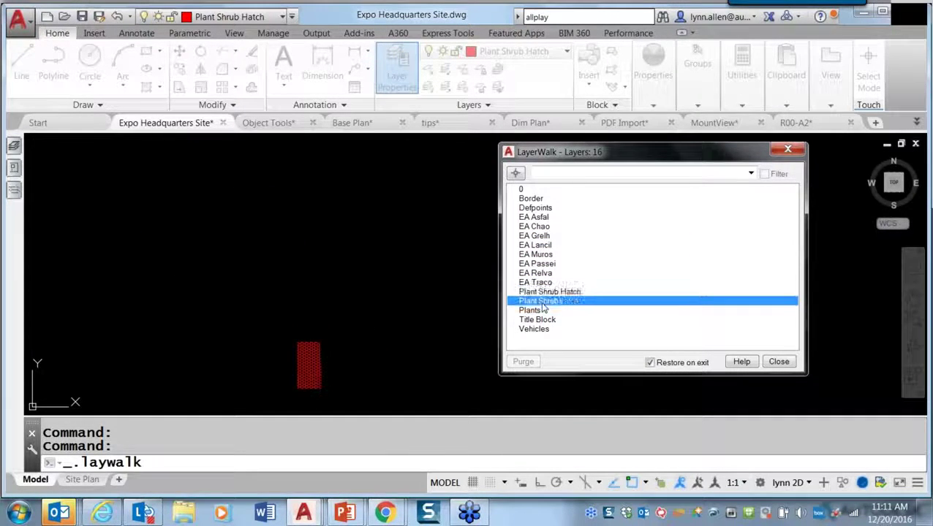
left_click(778, 363)
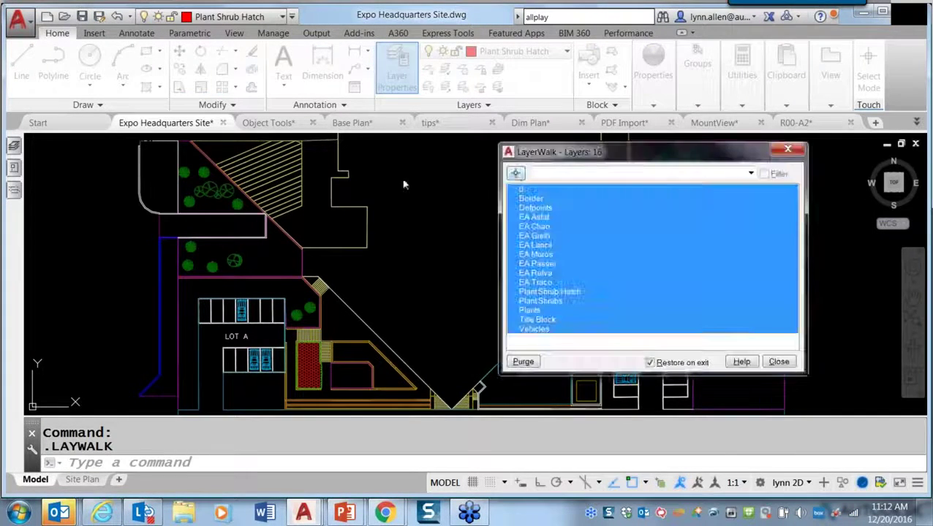
Window-select the upper-left plan objects to highlight their layers, then close LayerWalk
left_click(517, 173)
left_click(427, 181)
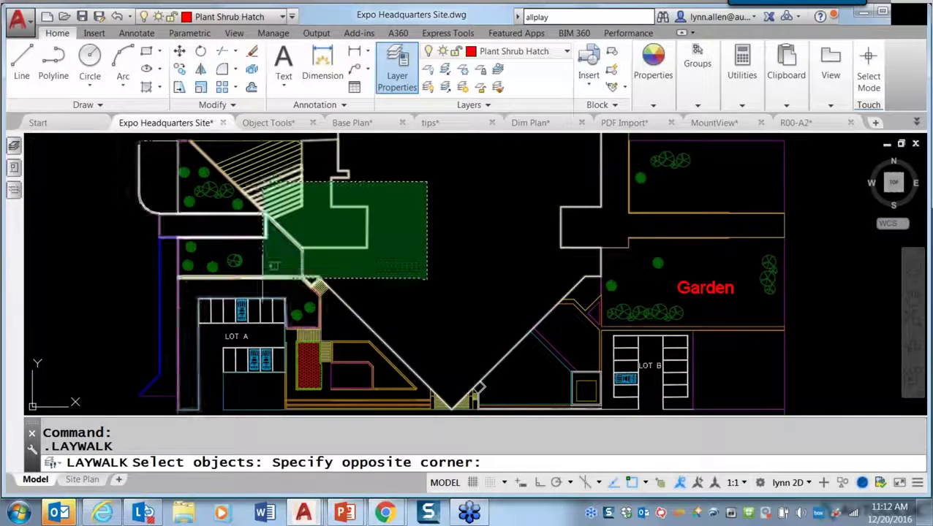
left_click(207, 310)
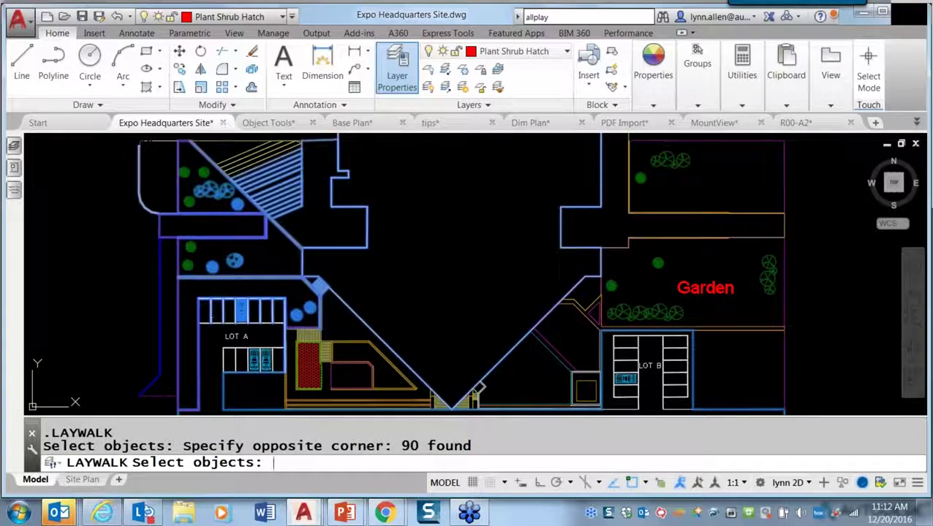
key("Return")
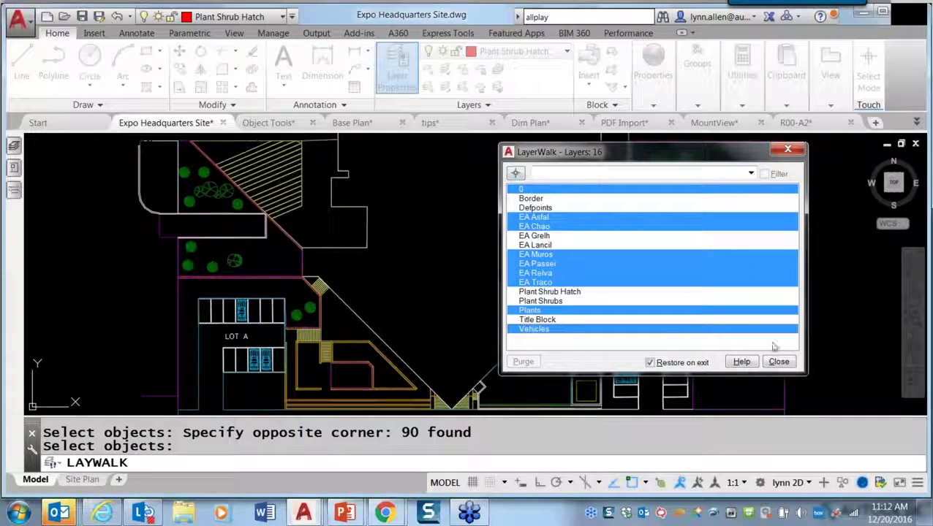
left_click(778, 363)
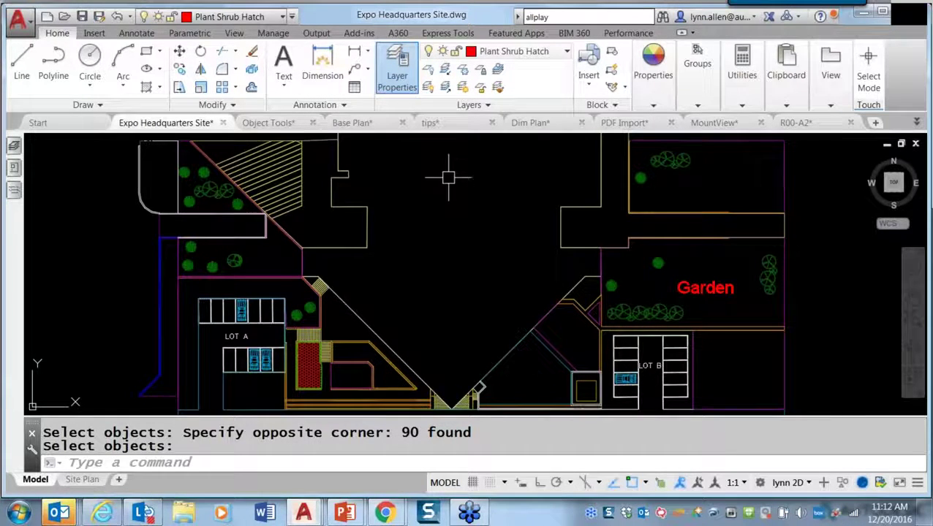
left_click(446, 70)
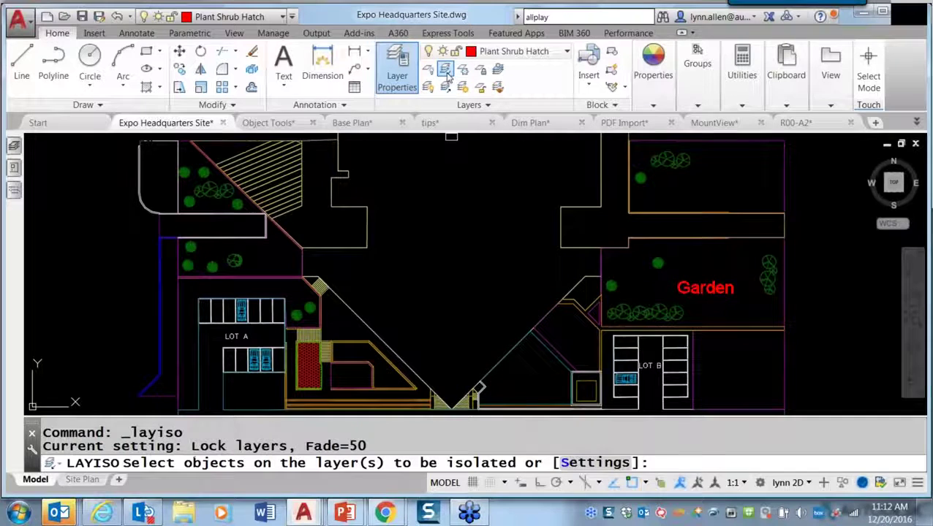
left_click(369, 220)
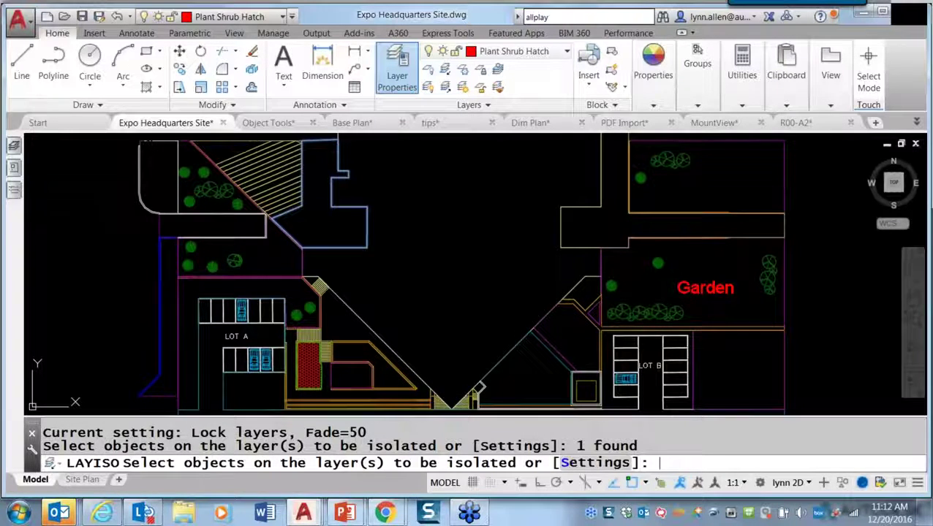
key("Return")
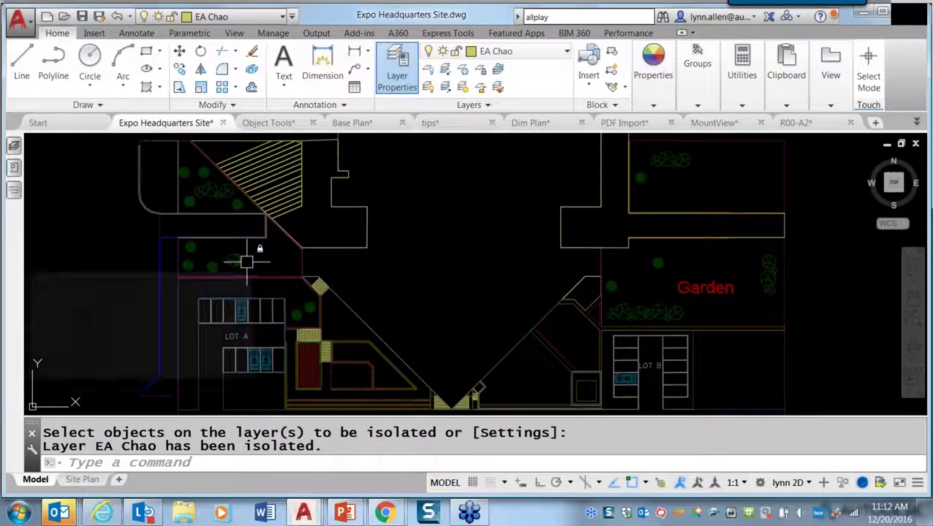
mouse_move(246, 238)
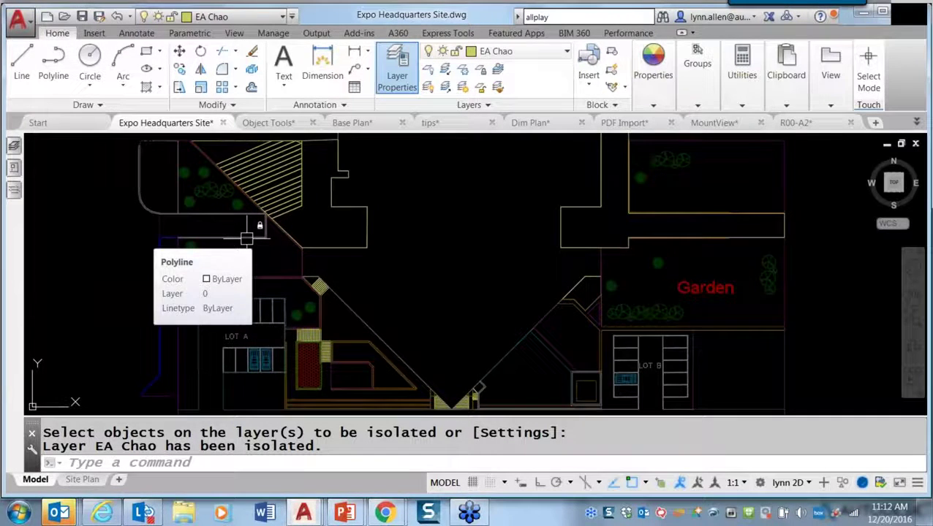
left_click(489, 106)
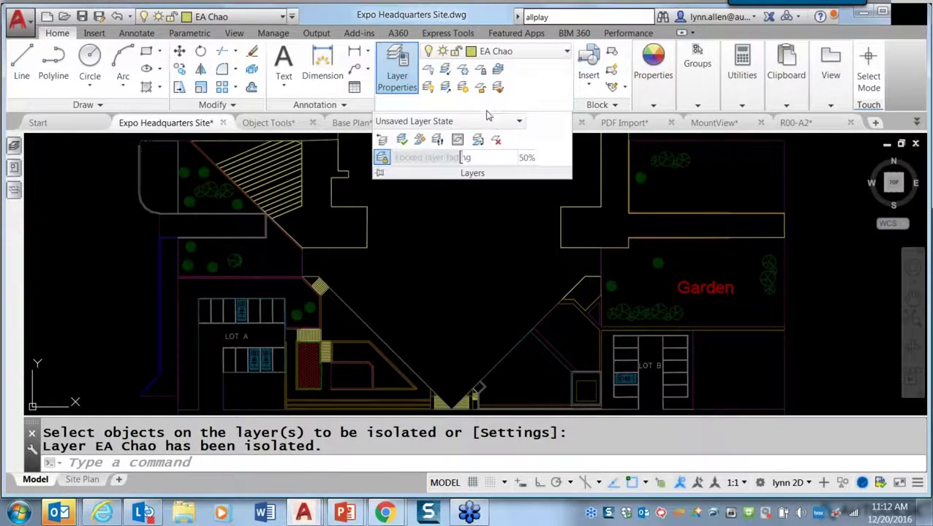
left_click_drag(459, 157, 514, 157)
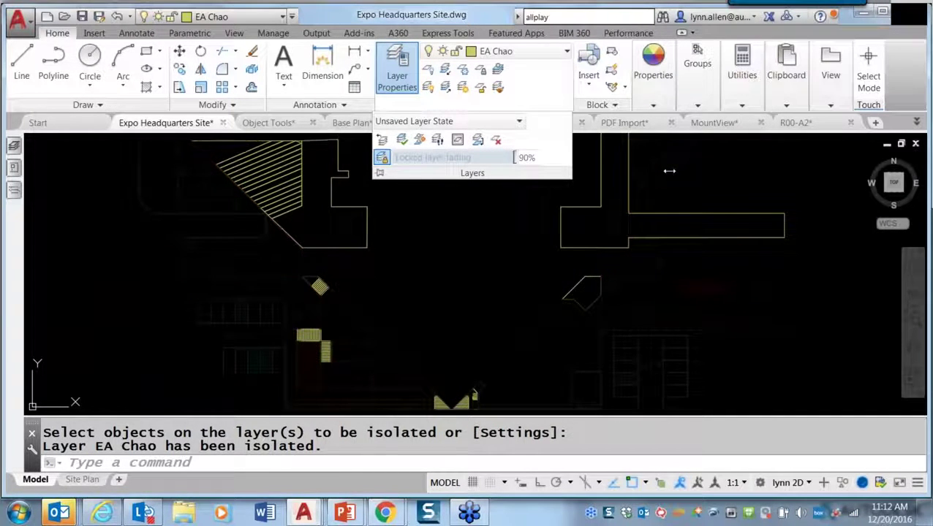
left_click_drag(415, 157, 469, 157)
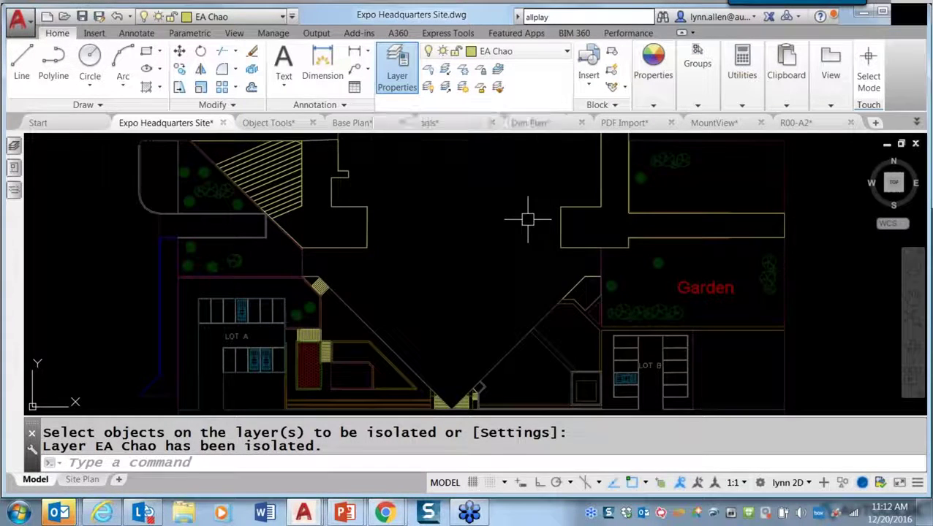
left_click(445, 88)
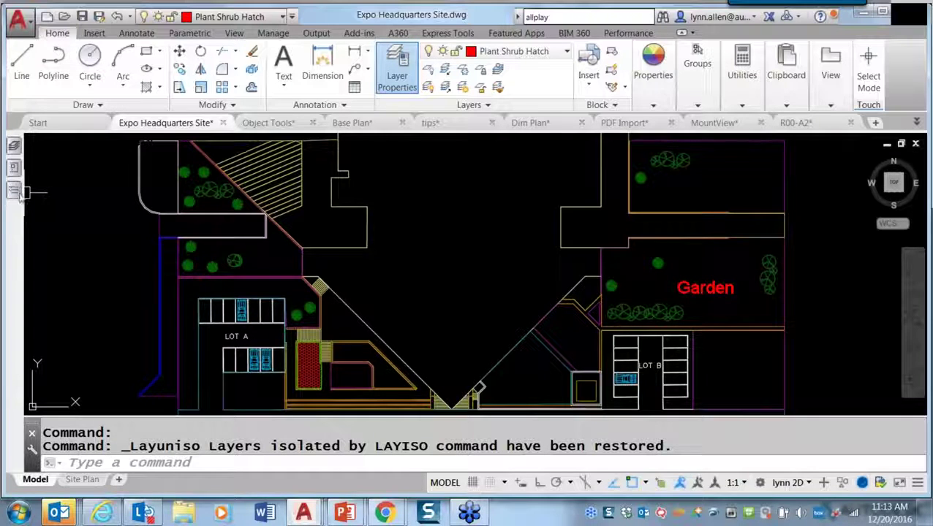
mouse_move(24, 163)
mouse_move(14, 146)
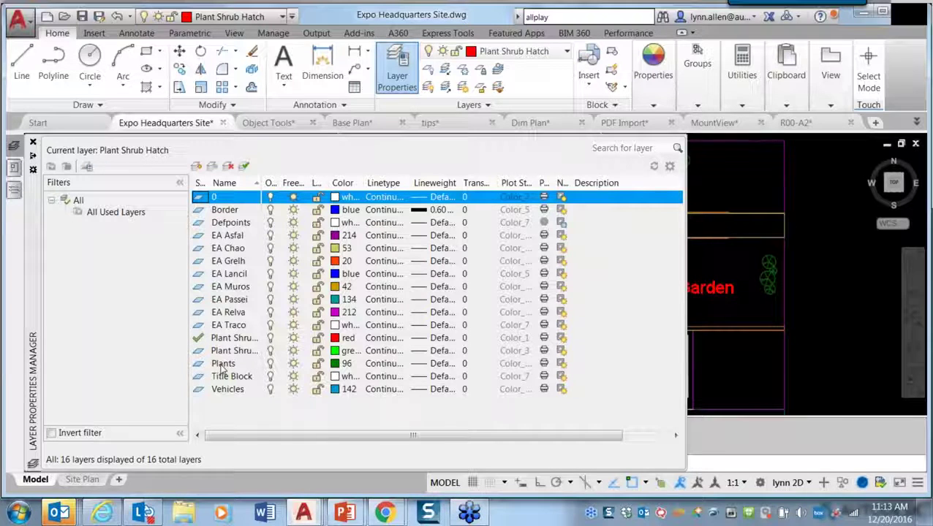
Make EA Chao current and merge Plant Shrub Hatch and Plant Shrubs into the Plants layer
double_click(231, 251)
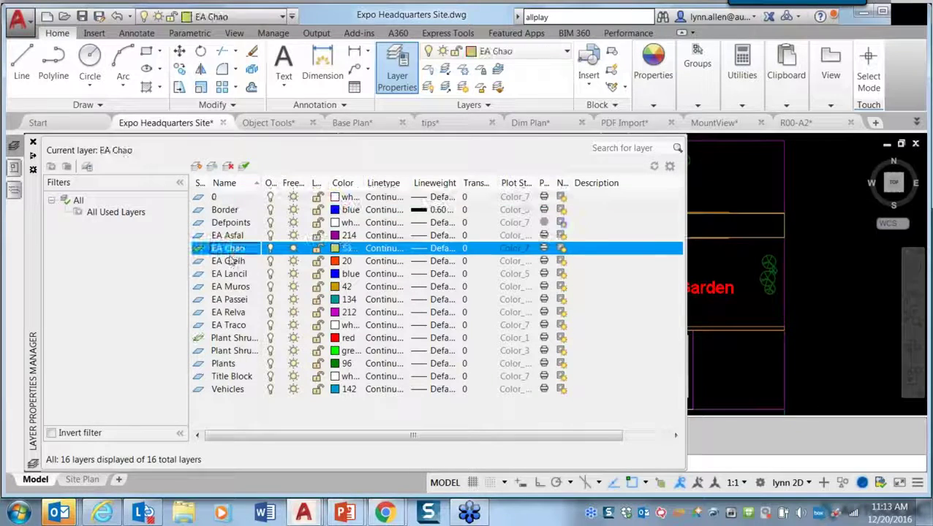
left_click(234, 338)
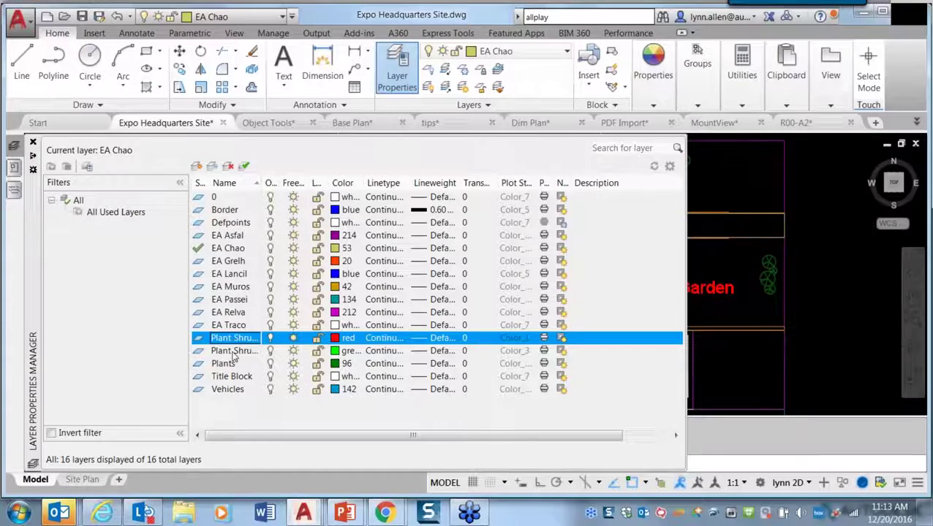
left_click(234, 352, "shift")
right_click(232, 352)
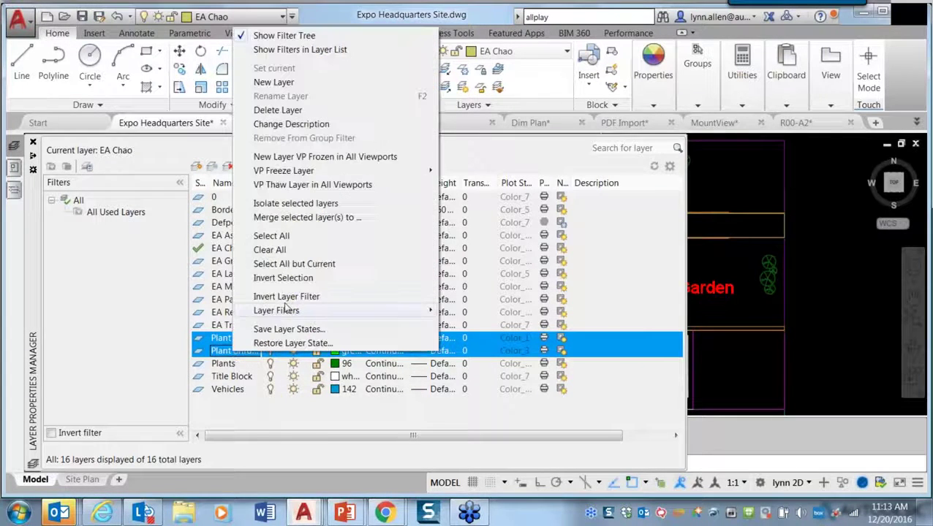
left_click(316, 218)
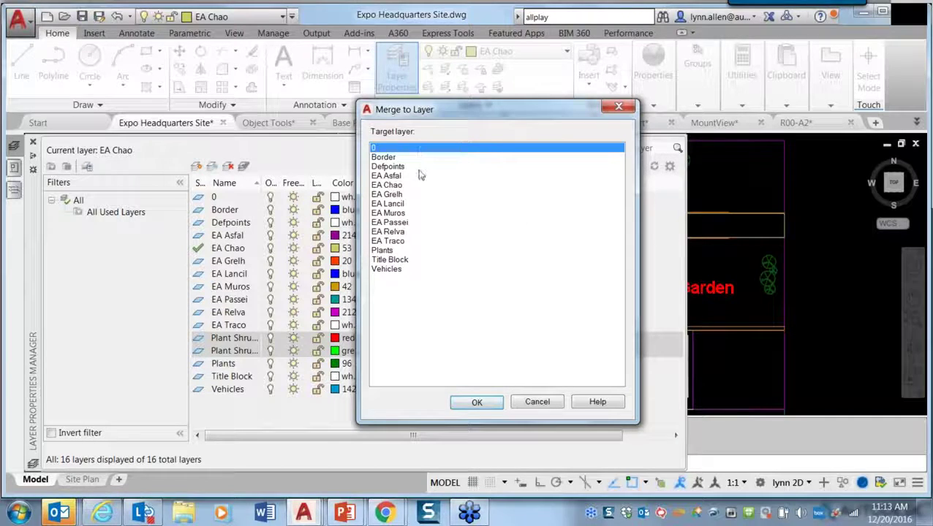
left_click(395, 250)
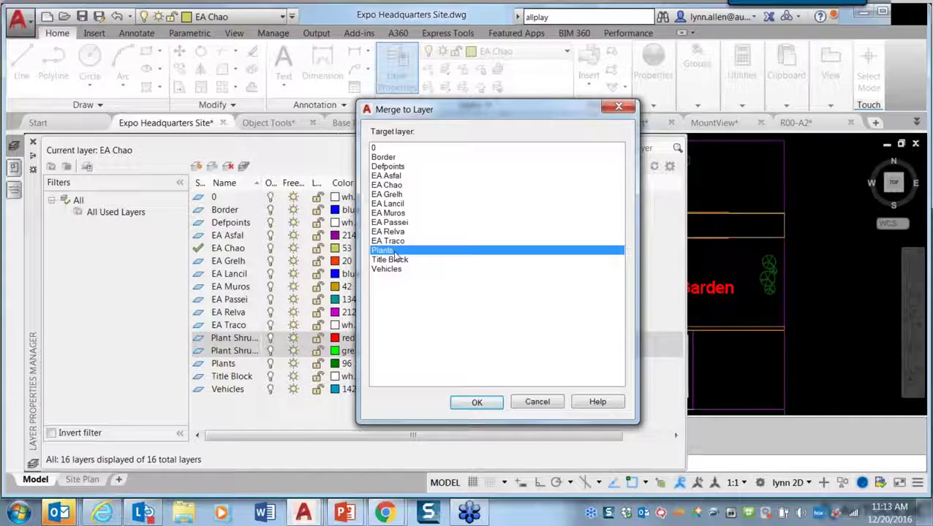
left_click(477, 403)
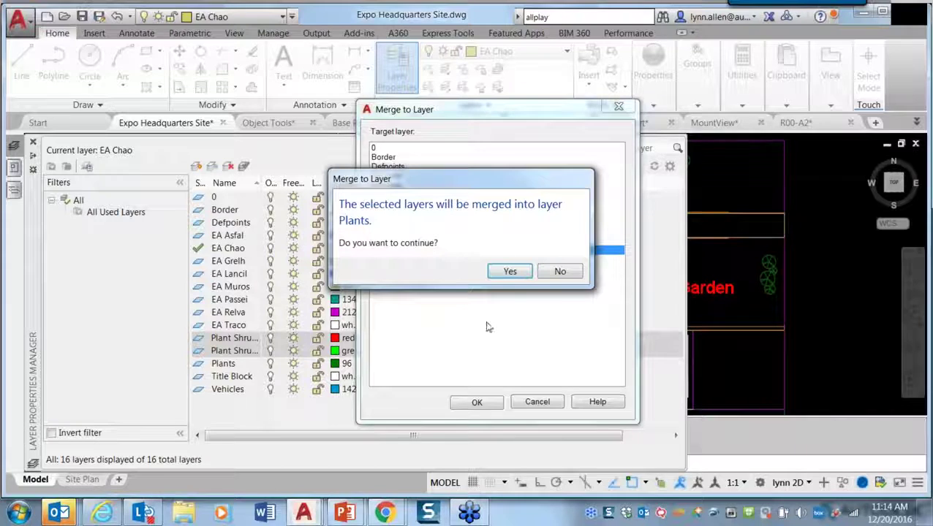
left_click(511, 272)
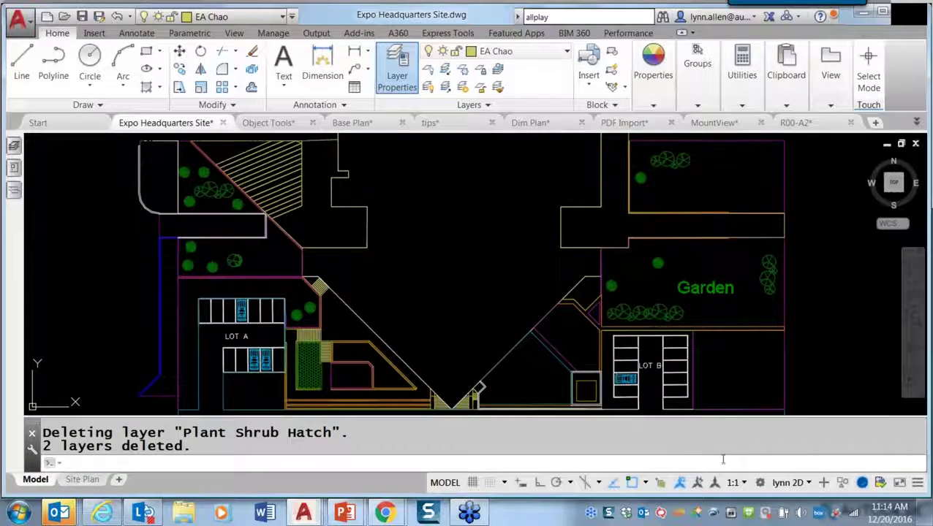
Undo the layer merge with U and check that the Plant Shrub layers are back in the layer list
type("u")
key("Return")
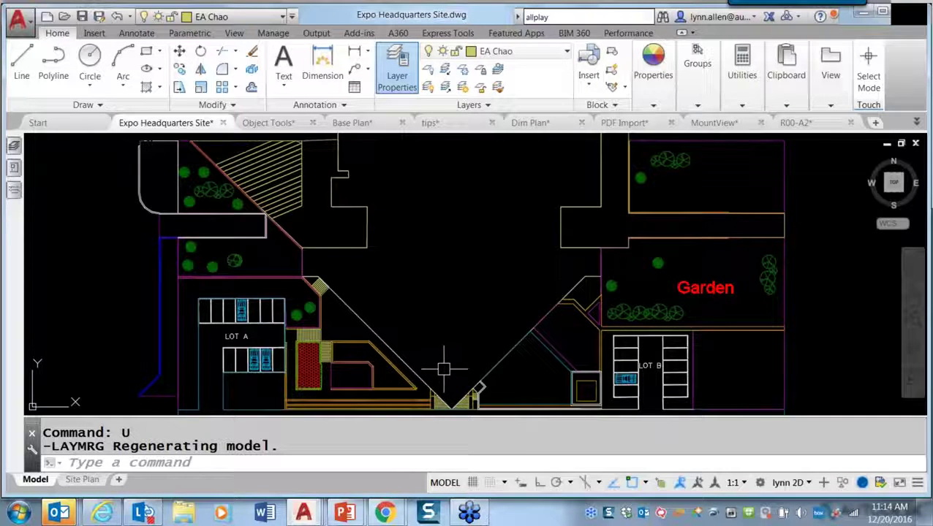
left_click(13, 146)
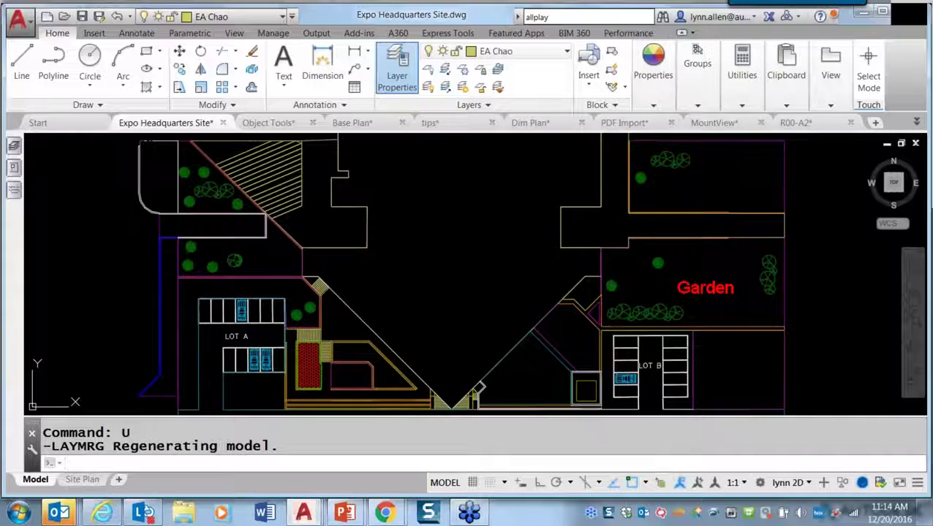
type("i")
key("Escape")
Insert User Interface.dwg as a block, browsing to the file and accepting the Insert settings
type("i")
key("Return")
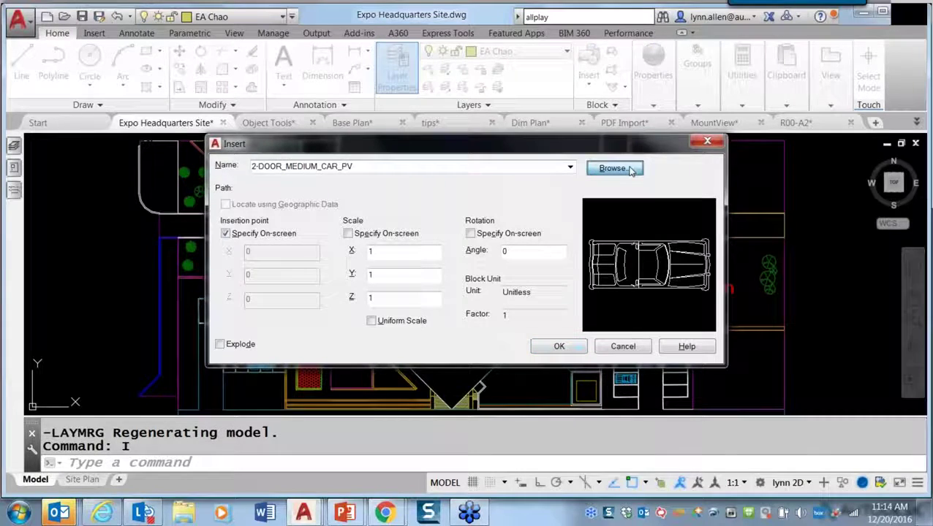
left_click(614, 169)
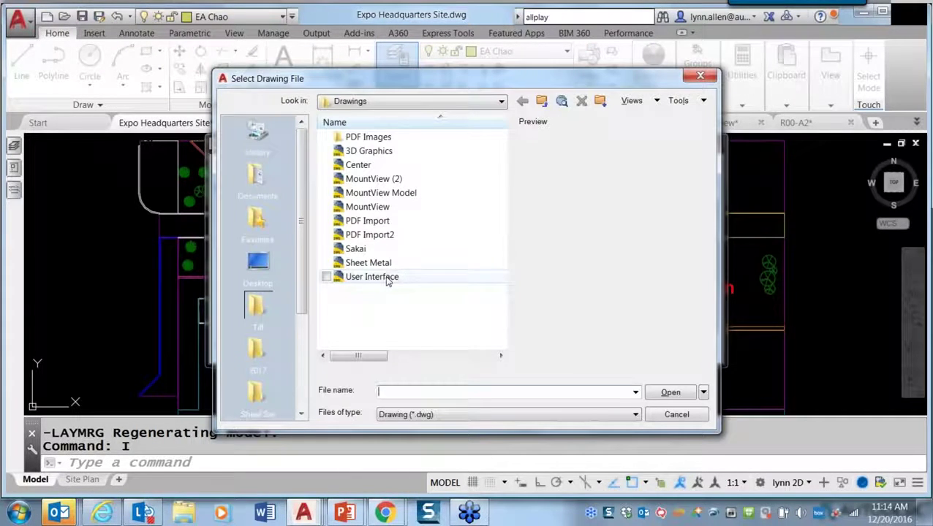
left_click(389, 278)
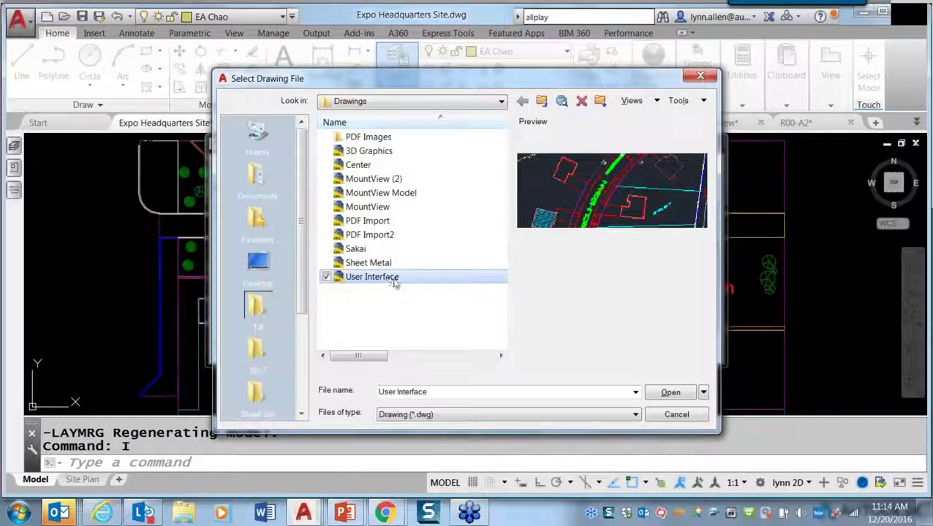
left_click(671, 394)
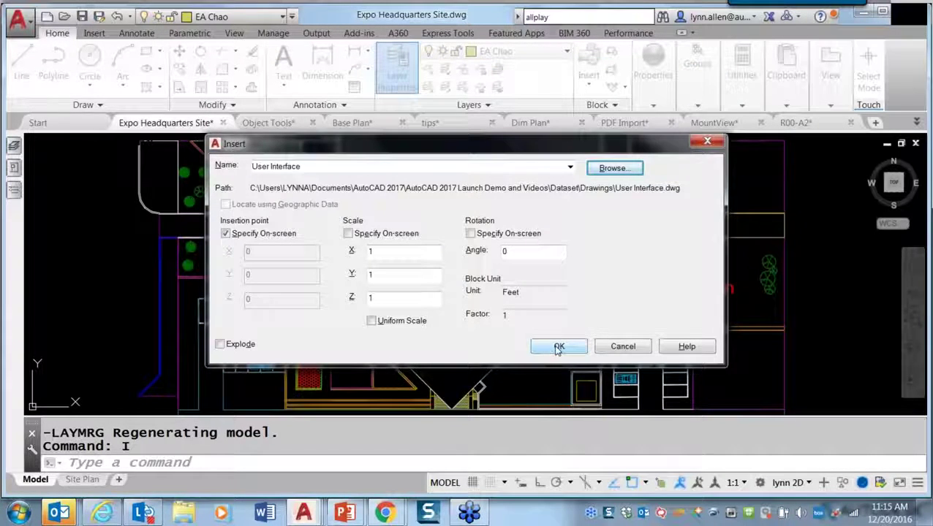
left_click(558, 348)
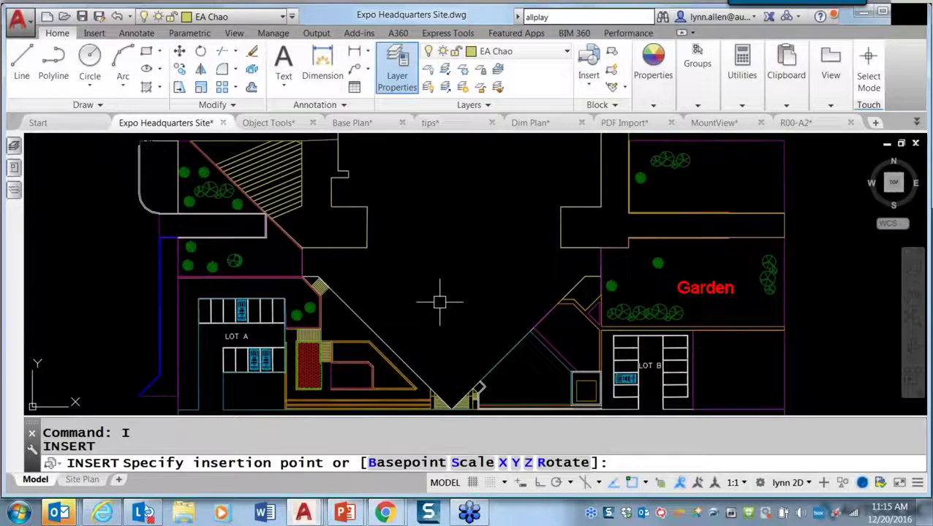
Cancel placing the block and undo the User Interface insertion
key("Escape")
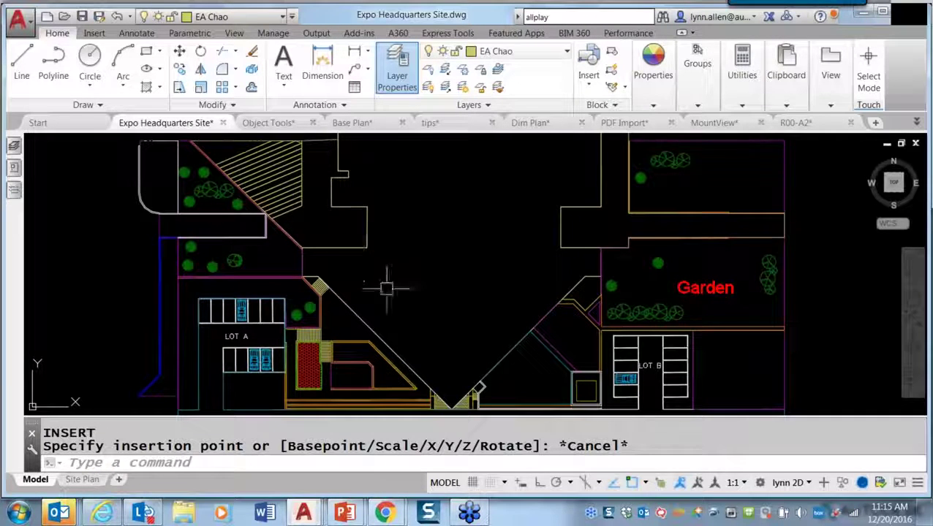
mouse_move(14, 143)
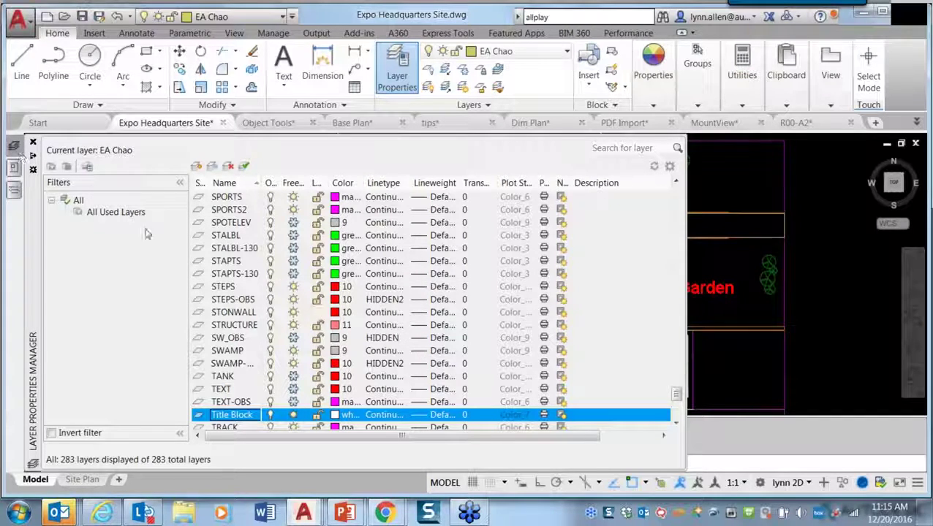
left_click_drag(675, 394, 713, 446)
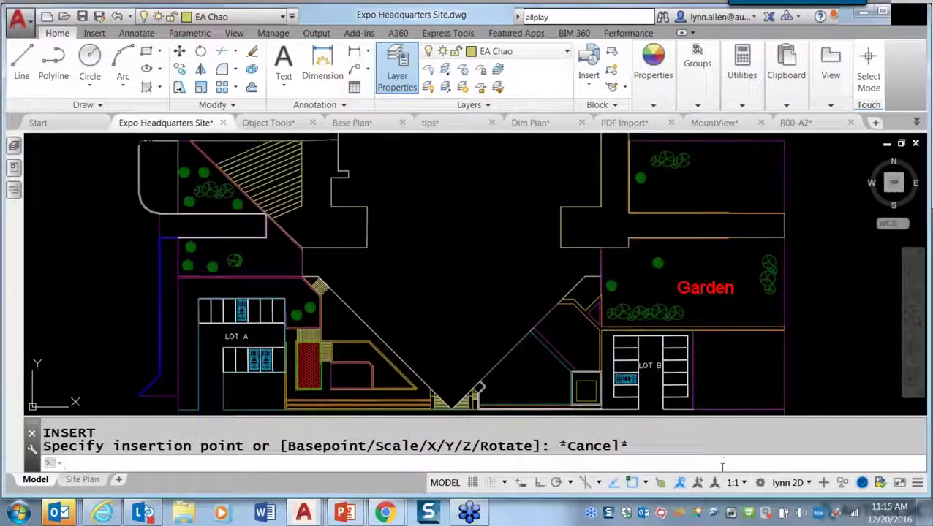
type("u")
key("Return")
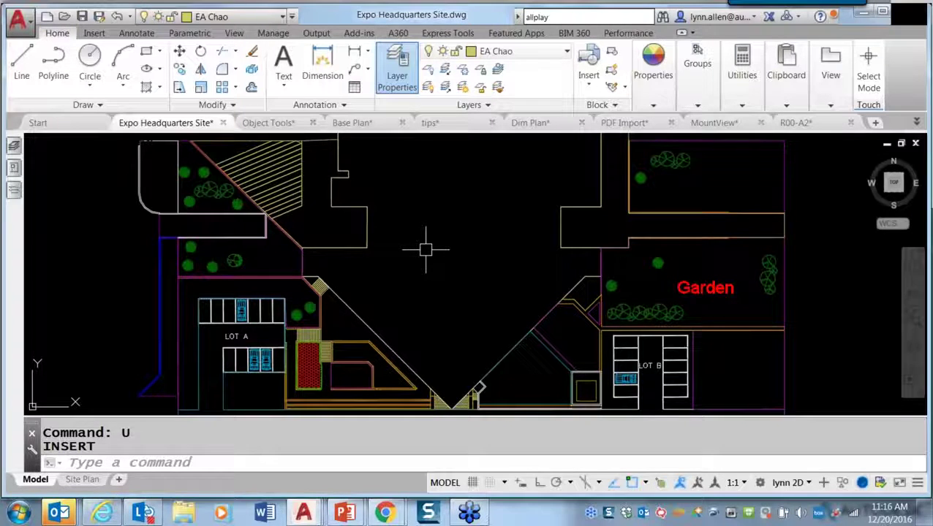
Copy the garden tree to the building outline's EA Chao layer with a displacement of 20
type("copytolayer")
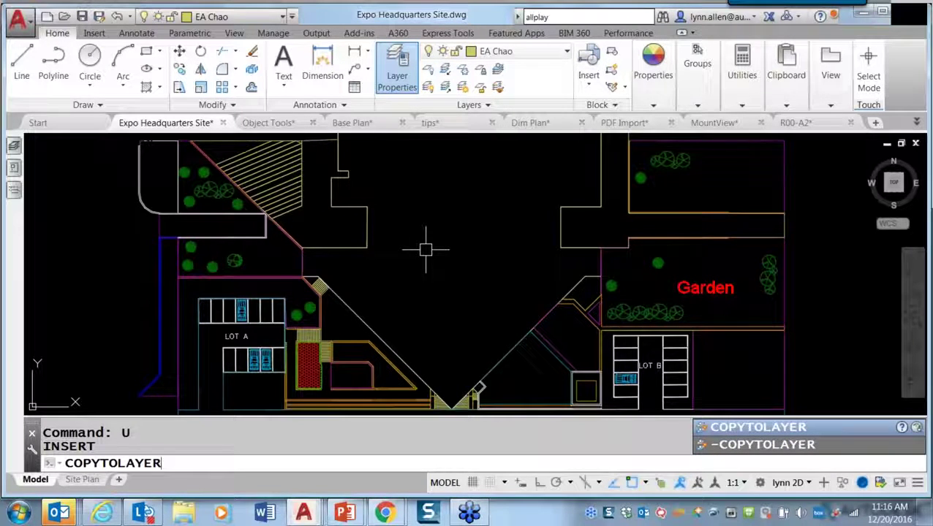
key("Return")
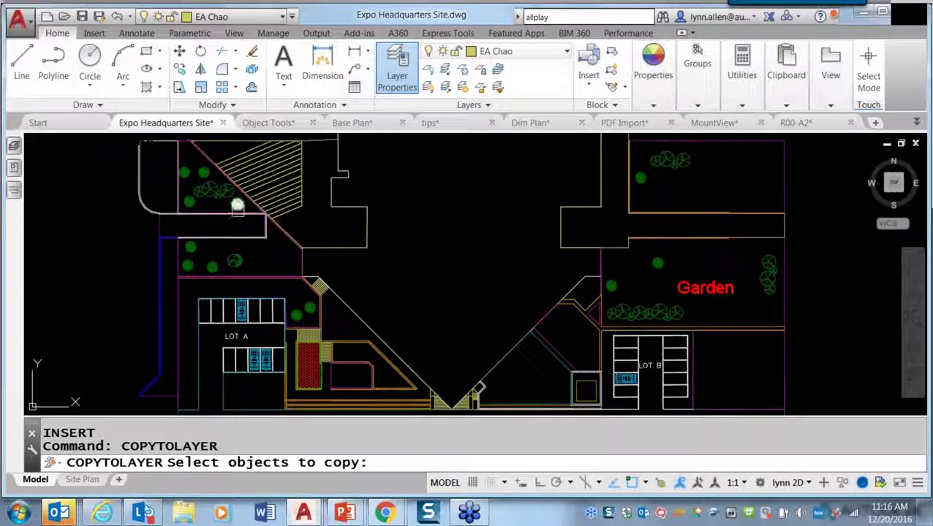
left_click(236, 205)
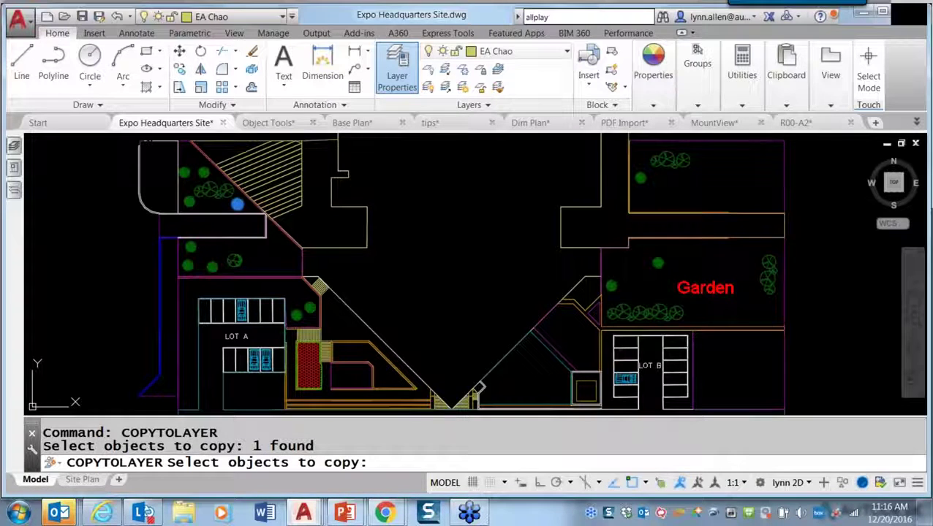
key("Return")
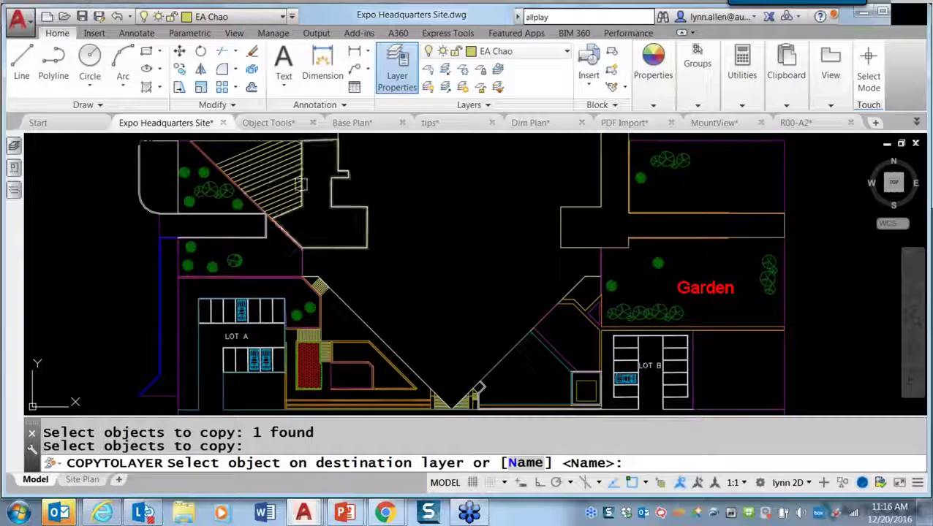
left_click(369, 237)
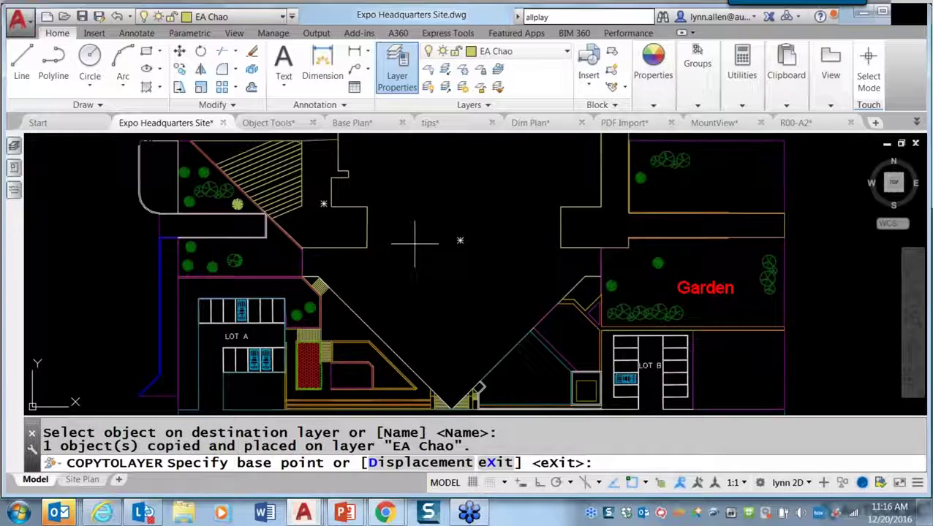
type("d")
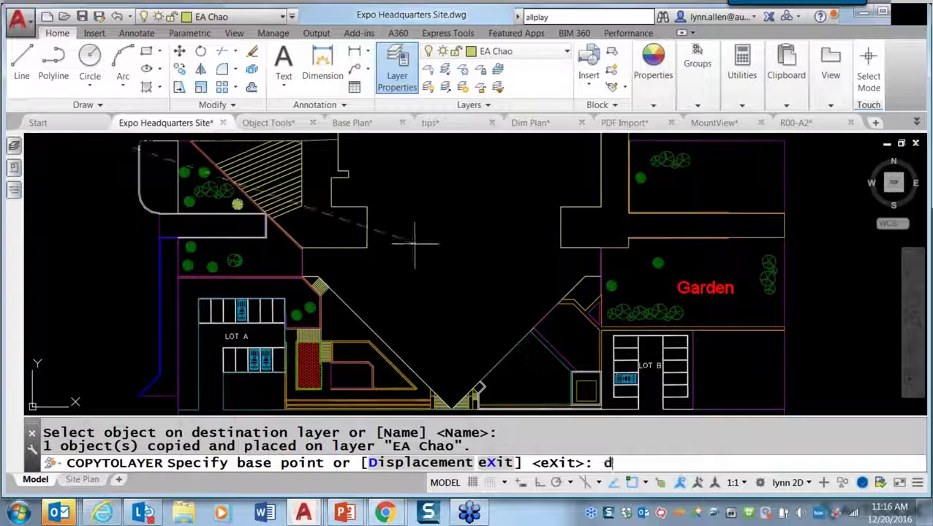
key("Return")
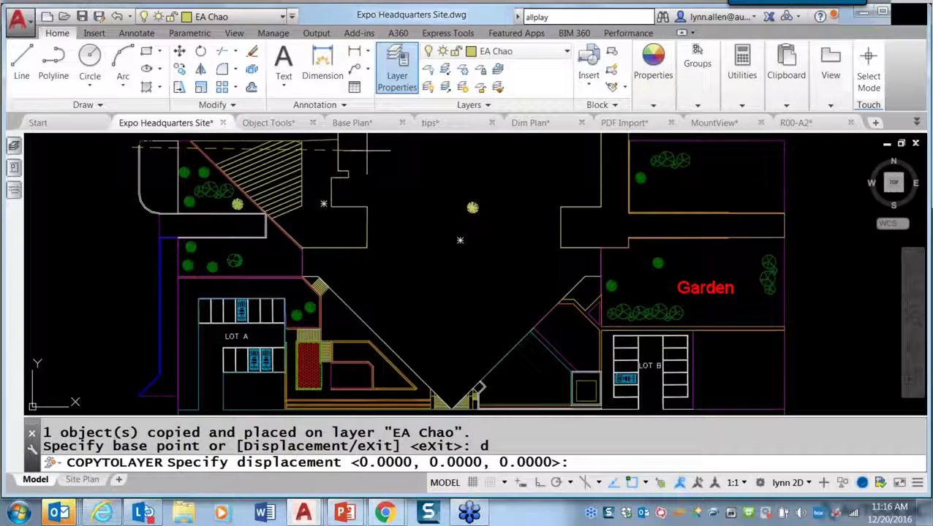
type("20")
key("Return")
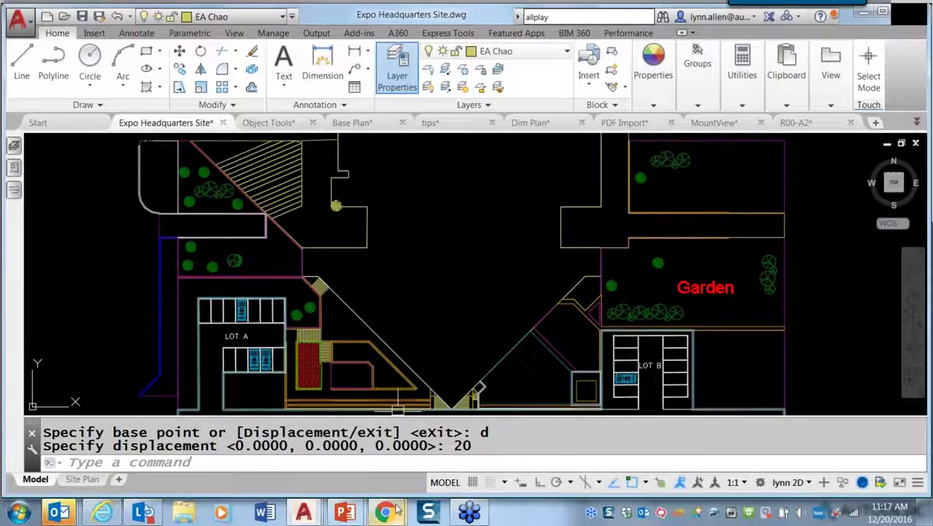
mouse_move(344, 512)
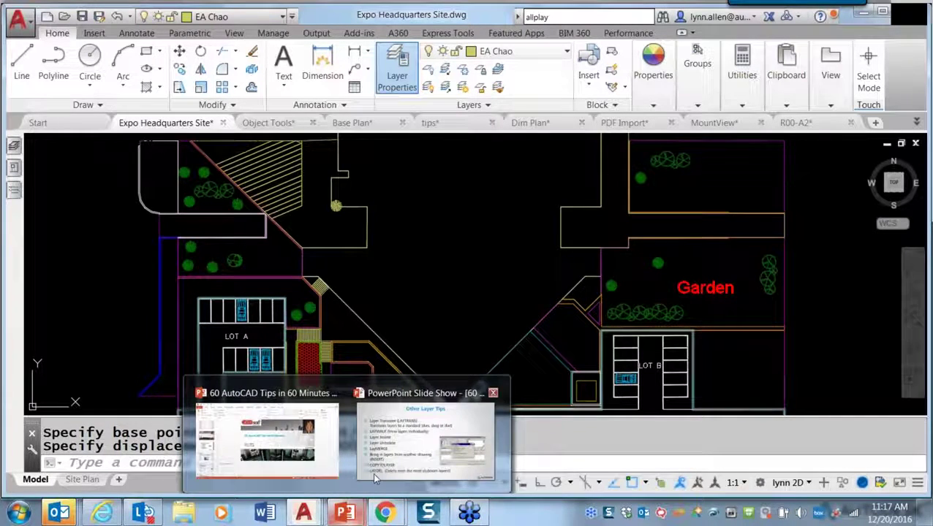
Show the Other Layer Tips slide, advance to Object Selection Tips, then return to AutoCAD
left_click(399, 453)
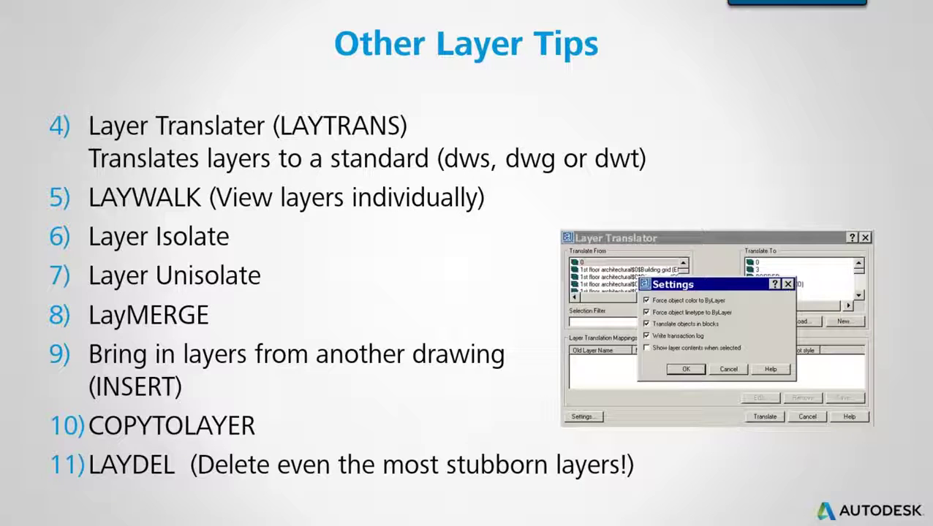
key("Right")
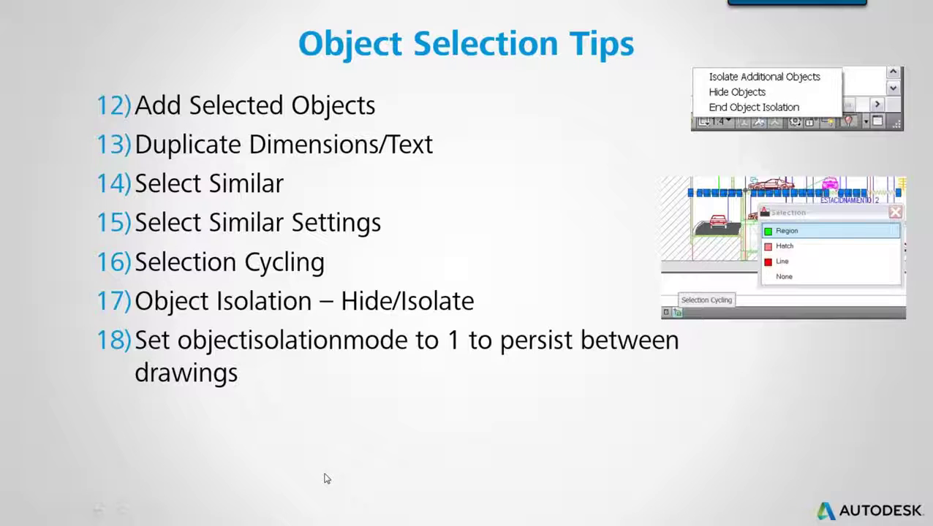
key("alt+Tab")
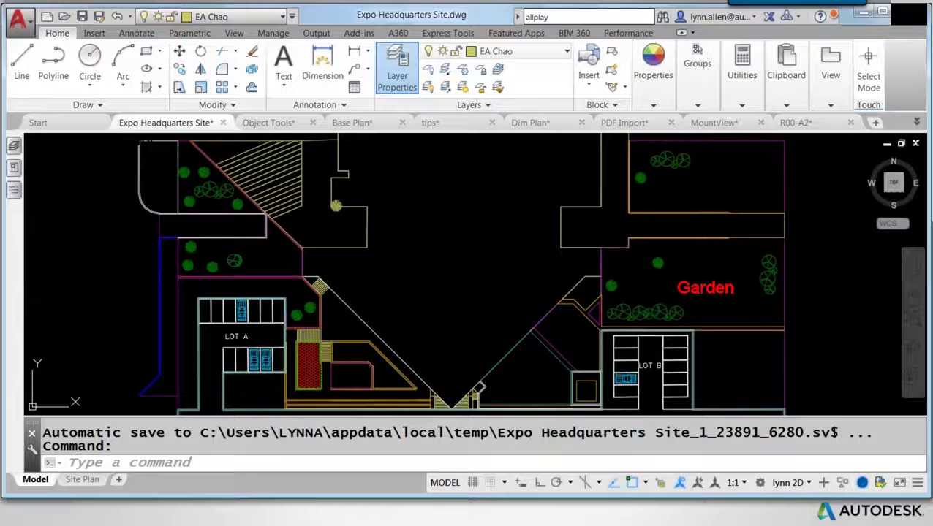
Switch to the Object Tools.dwg drawing tab
left_click(275, 126)
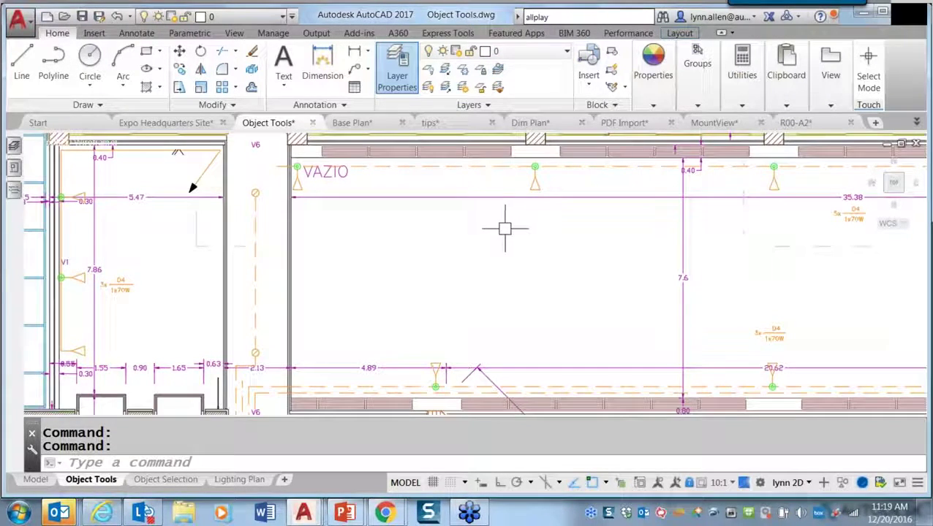
Use Add Selected on the dashed vertical line to draw a matching three-point polyline
left_click(255, 252)
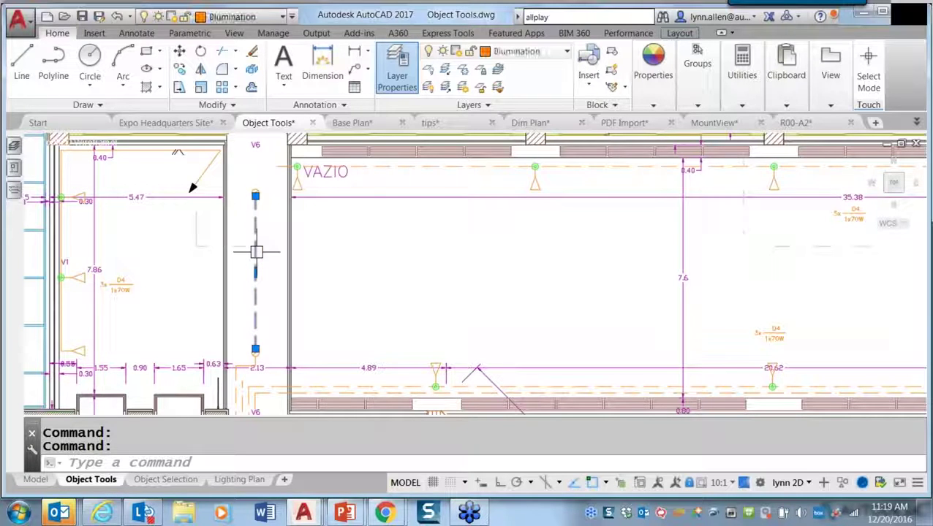
right_click(256, 252)
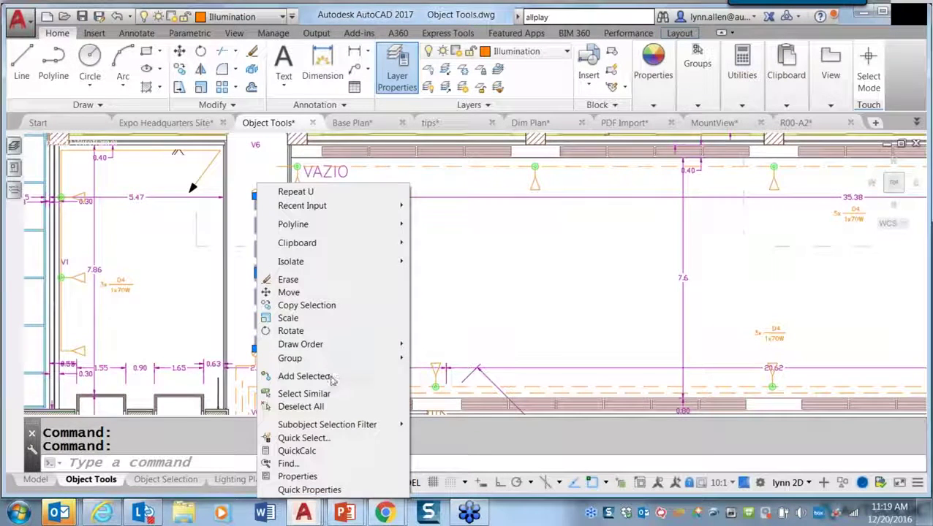
left_click(333, 377)
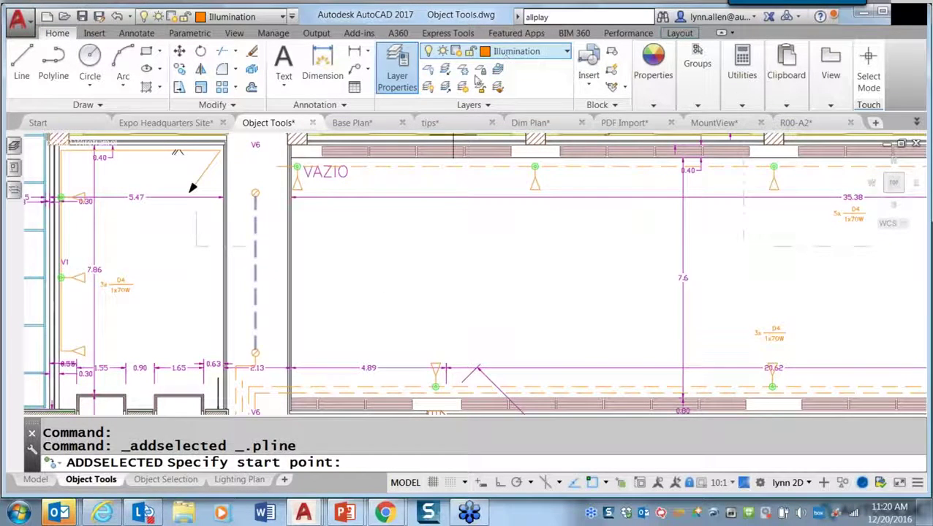
left_click(277, 166)
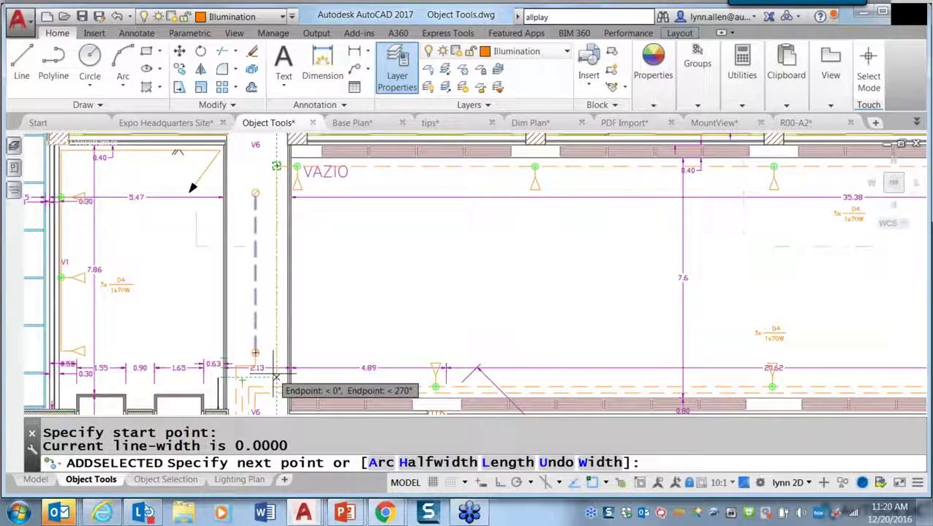
left_click(276, 378)
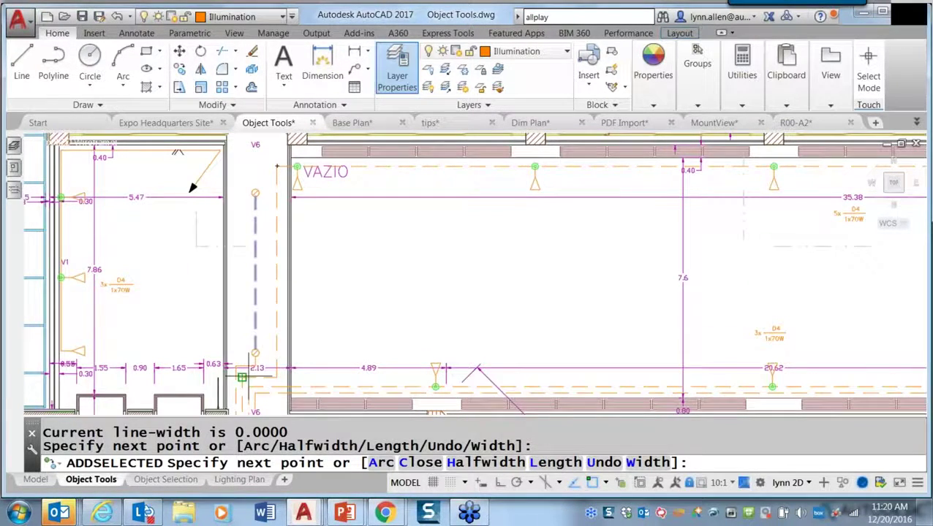
left_click(241, 378)
key("Return")
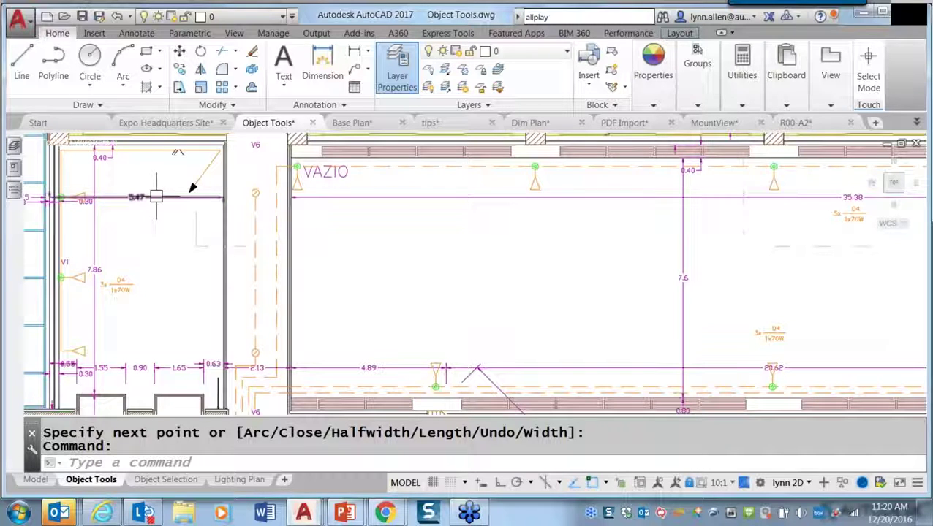
Use Add Selected on the 5.47 dimension to add a matching 1.92 dimension
left_click(156, 196)
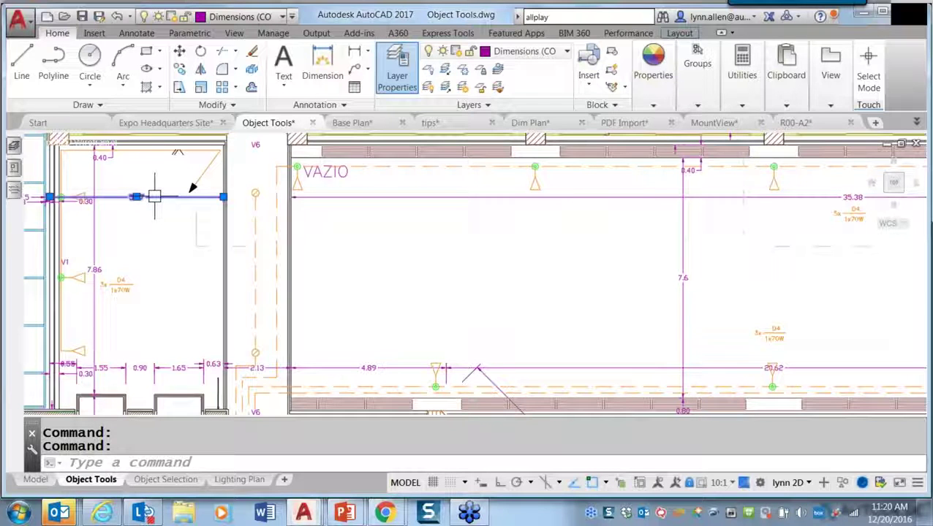
right_click(154, 196)
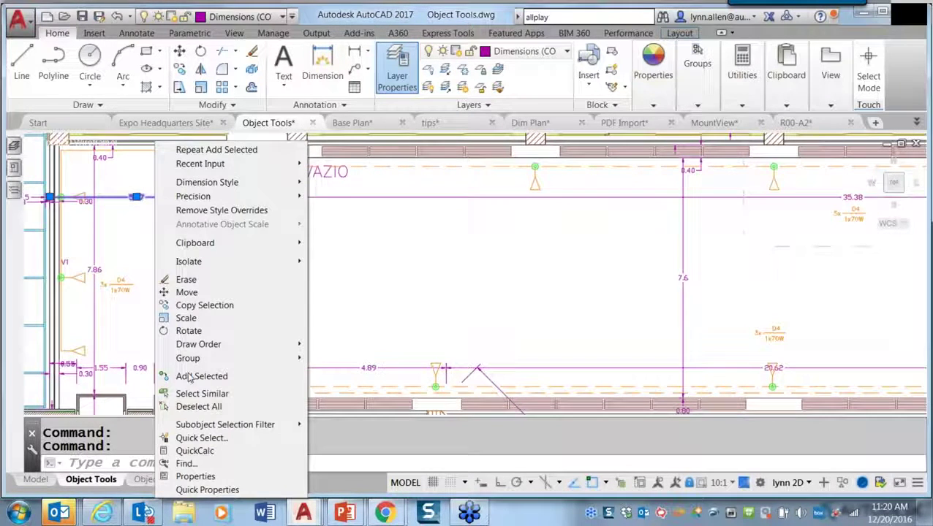
left_click(189, 377)
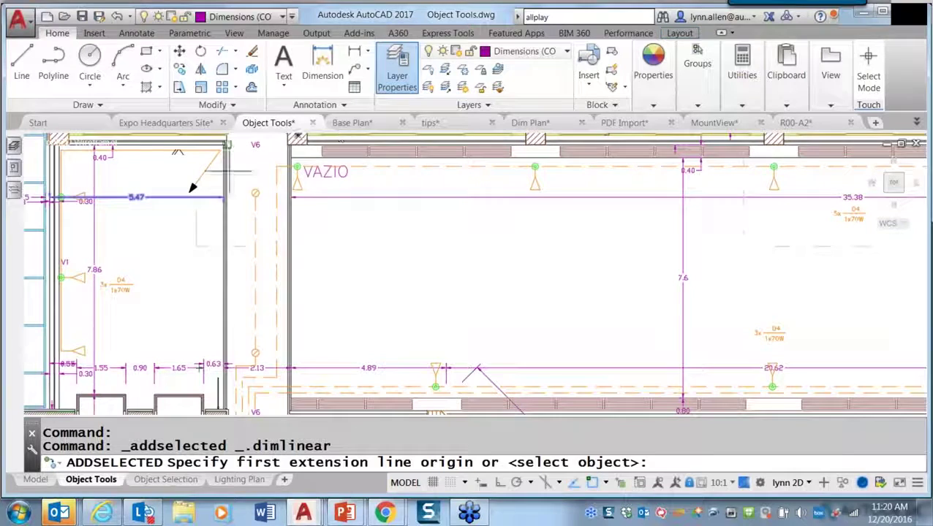
left_click(289, 144)
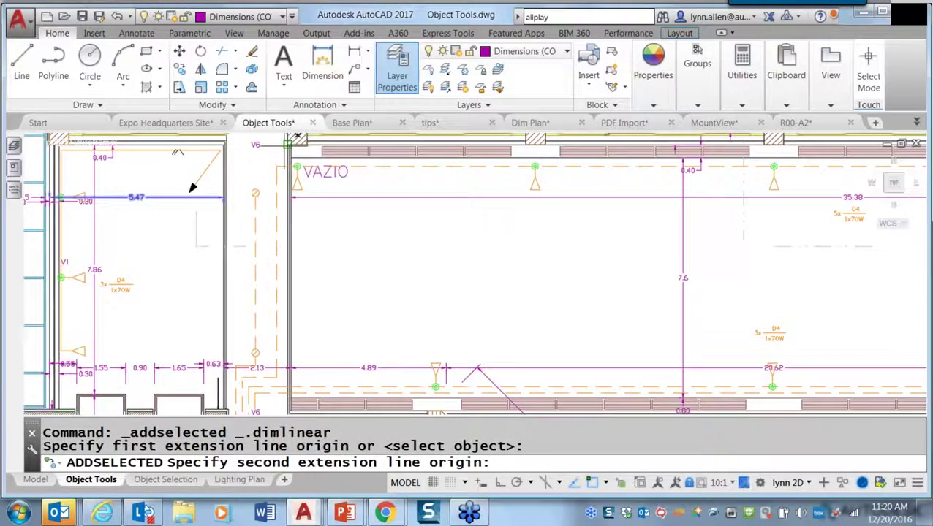
left_click(227, 144)
left_click(267, 167)
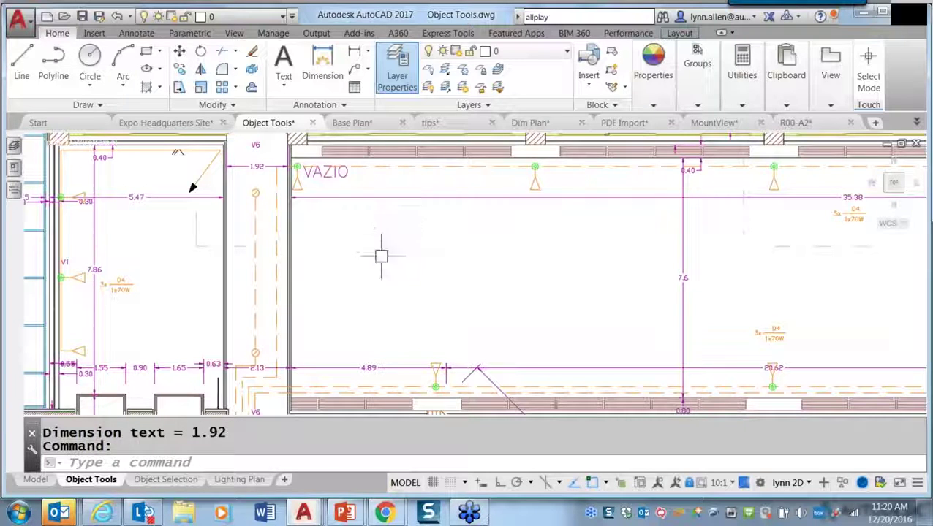
key("Escape")
key("Escape")
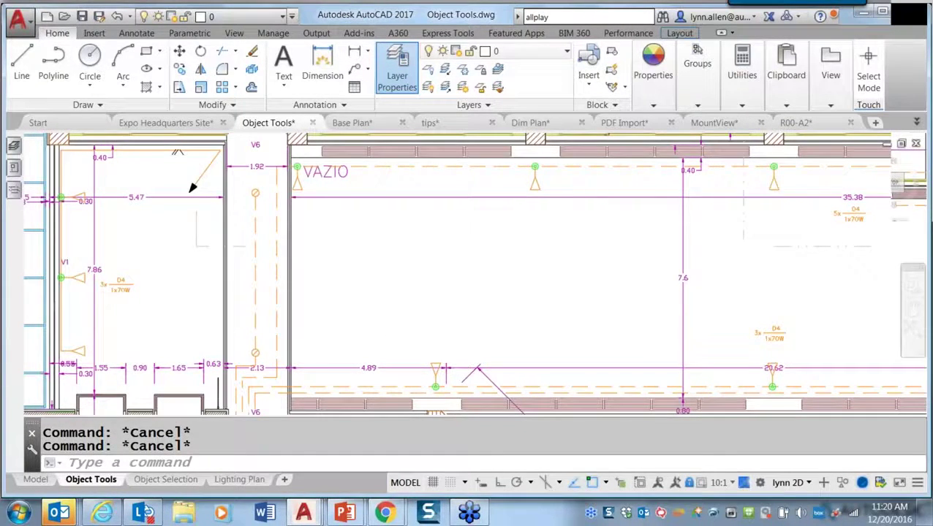
Zoom out and back in, then pan to the toilet block above room 7-AVAC
scroll(192, 187, "down", 2)
scroll(407, 334, "down", 3)
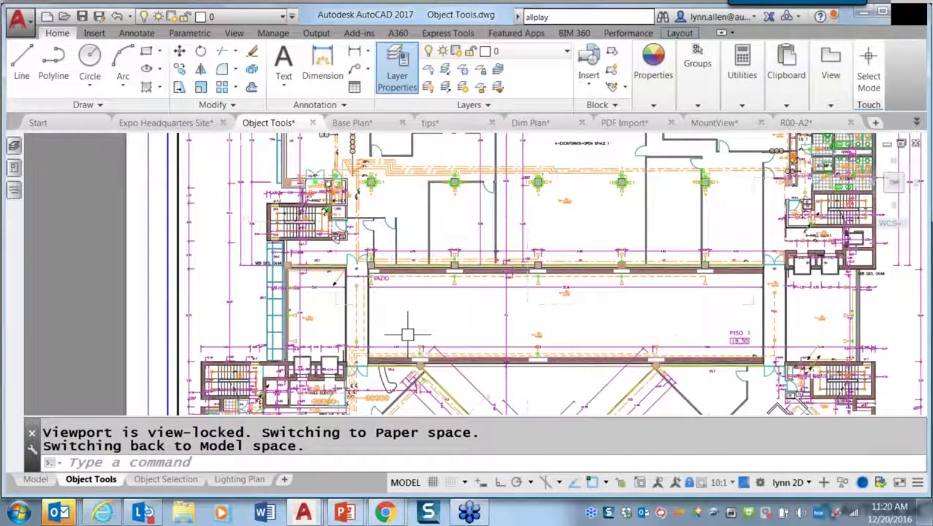
scroll(407, 334, "down", 3)
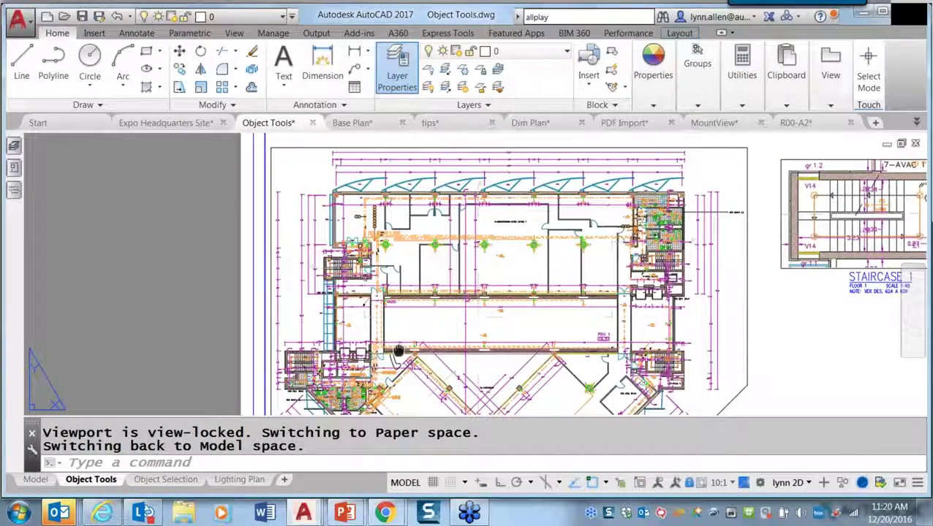
scroll(398, 351, "up", 4)
scroll(438, 212, "up", 2)
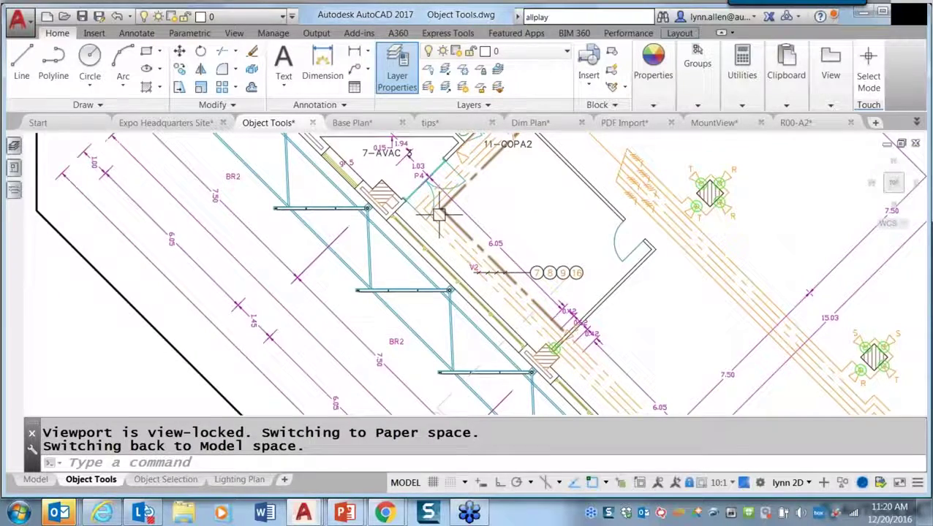
scroll(237, 139, "up", 1)
middle_click_drag(242, 213, 356, 269)
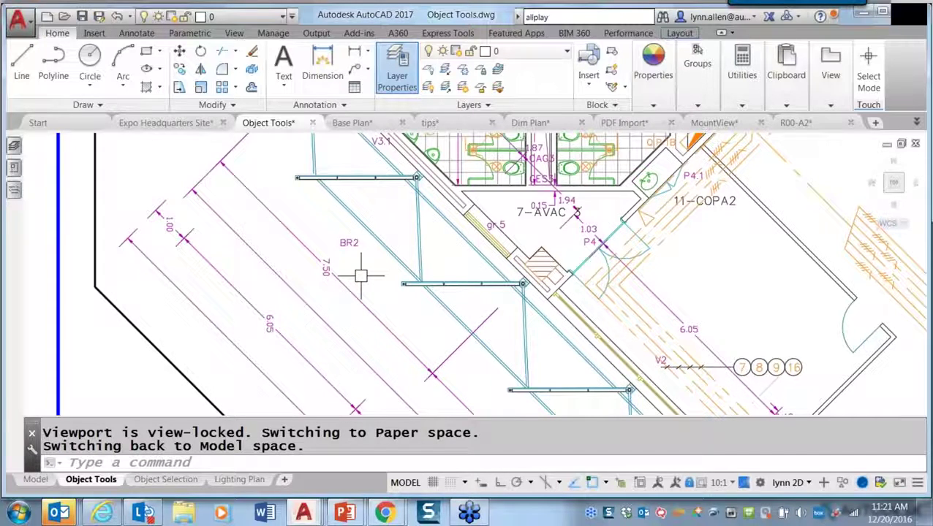
Select all dimensions similar to the diagonal 7.50 dimension with Select Similar
left_click(296, 236)
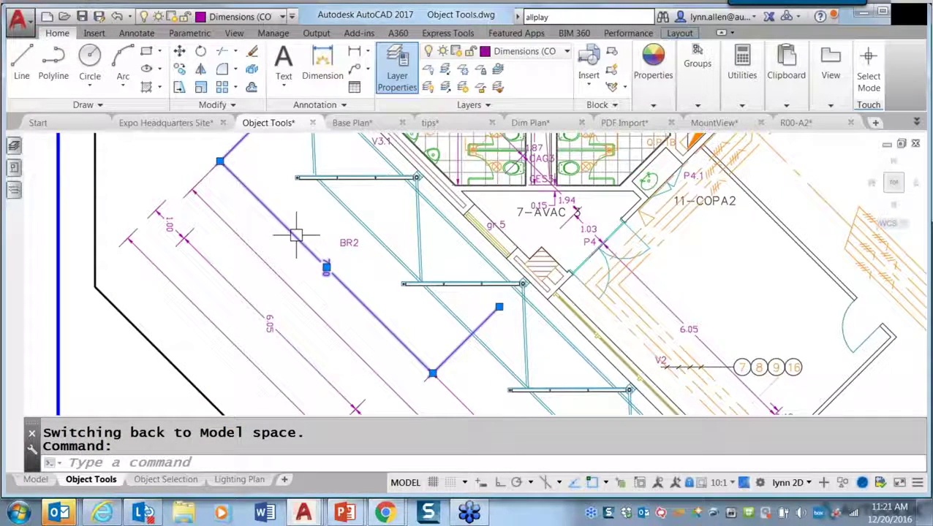
right_click(296, 143)
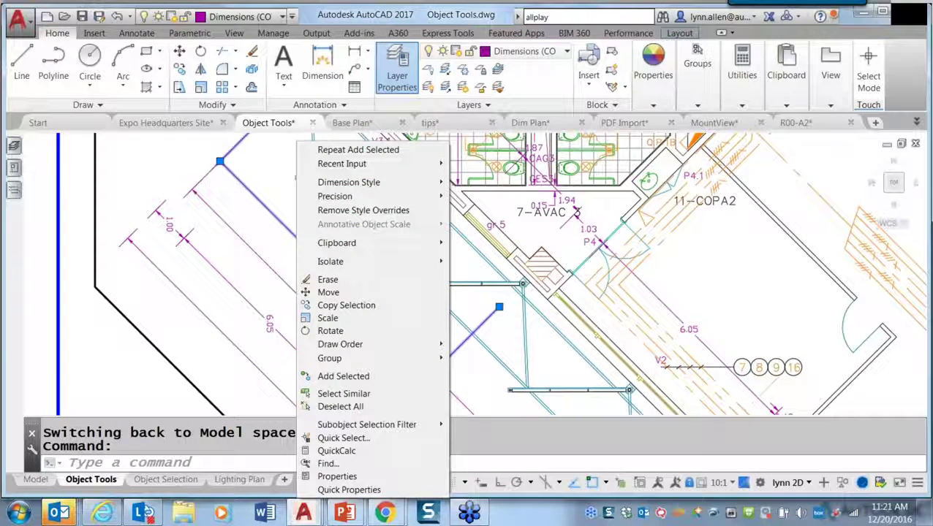
left_click(372, 395)
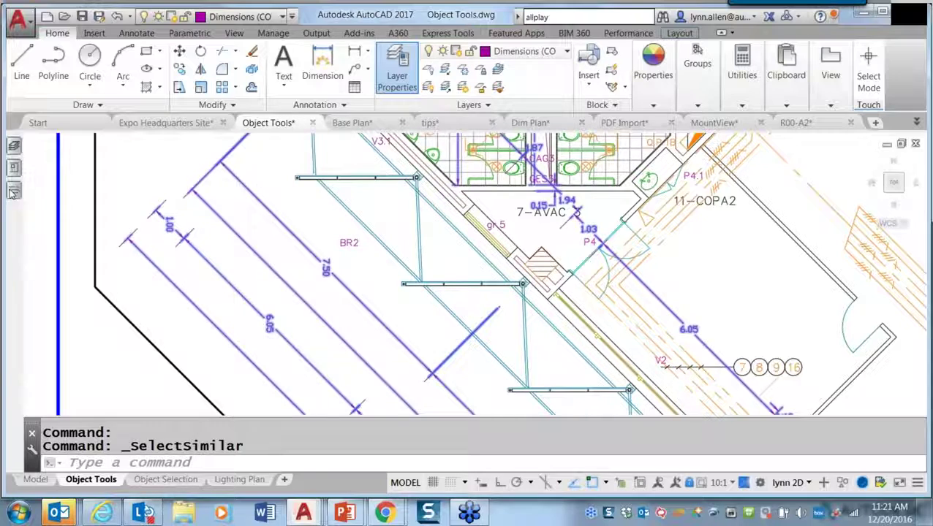
mouse_move(13, 192)
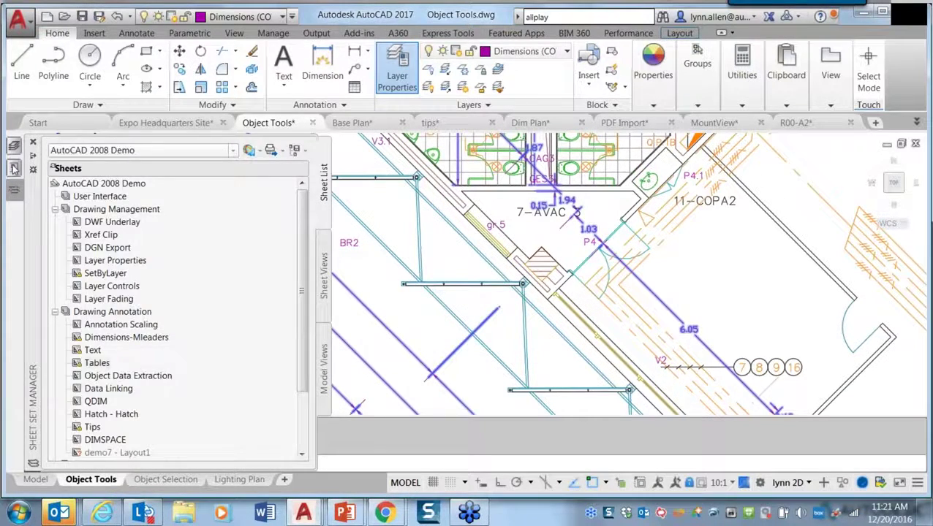
In the Properties palette, set the selected dimensions' text rotation to 0
left_click(13, 169)
left_click_drag(50, 192, 40, 307)
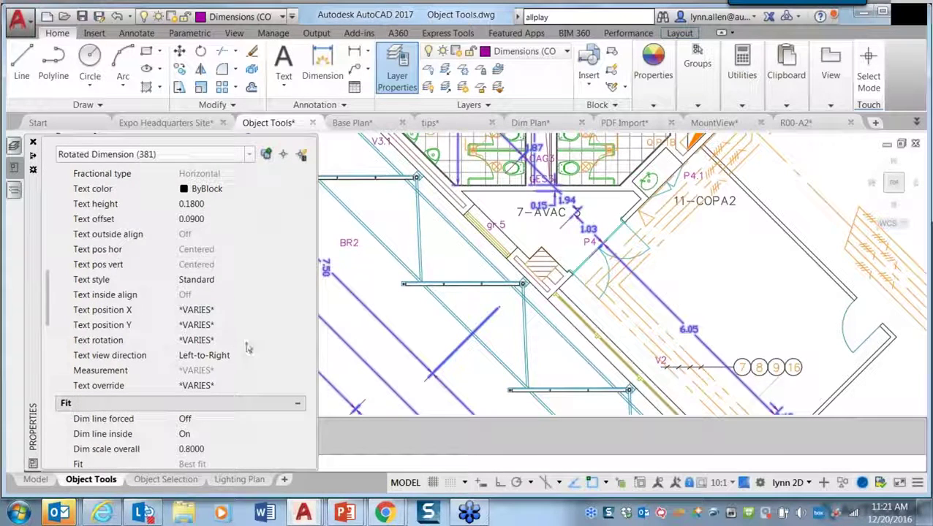
left_click(246, 341)
type("0")
key("Return")
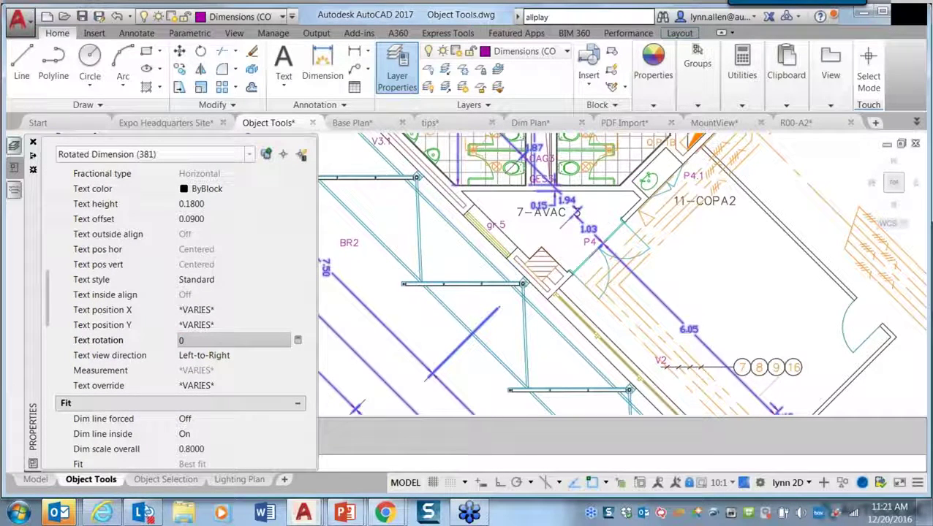
left_click(219, 355)
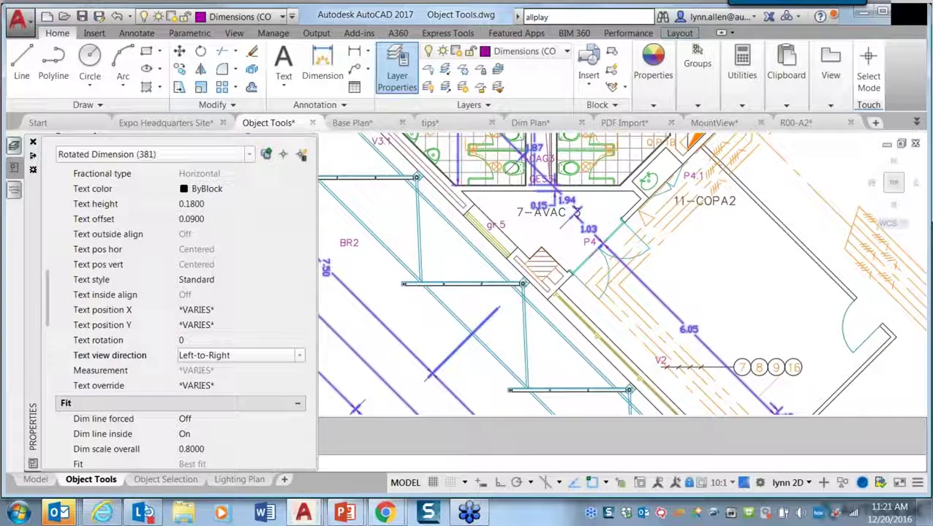
Close the Properties palette, clear the selection, and run SELECTSIMILAR again
key("ctrl+1")
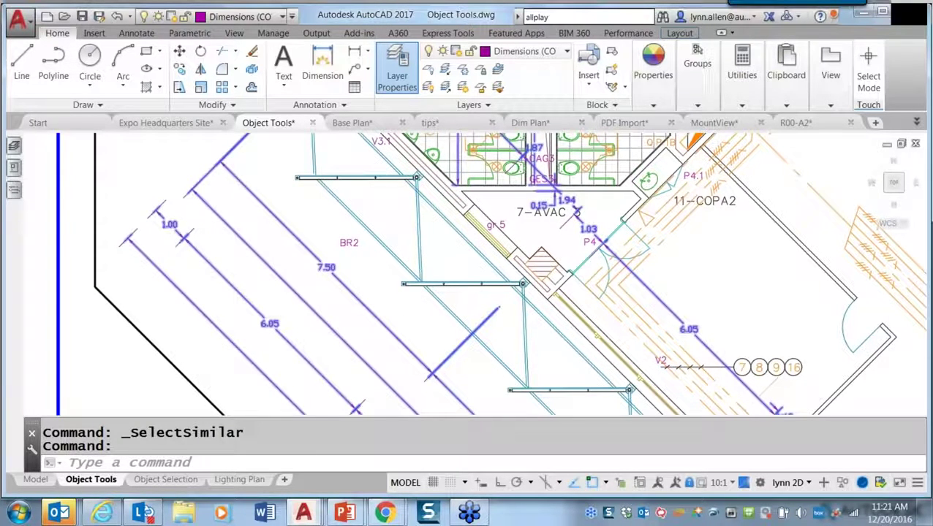
key("Escape")
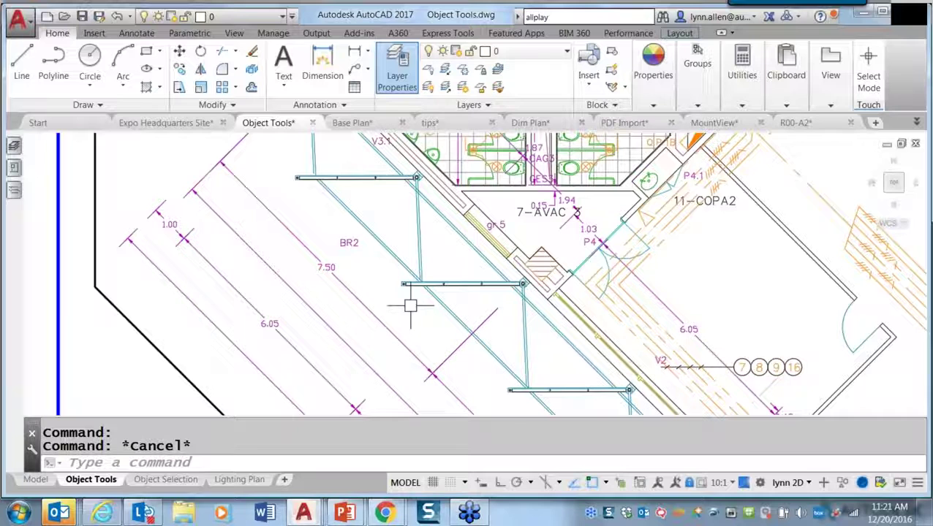
type("selectsimilar")
key("Return")
Review the Select Similar settings, uncheck Layer, then cancel so Layer and Name matching stay unchanged
type("se")
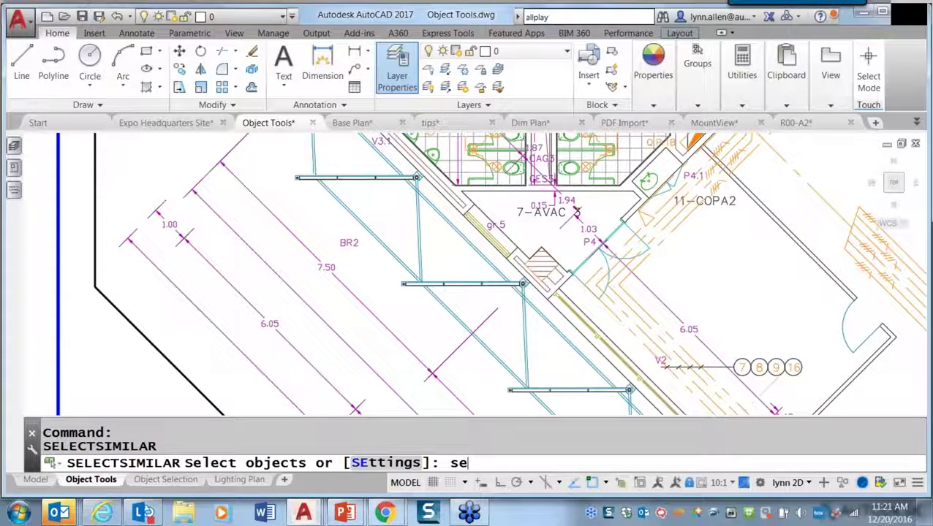
key("Return")
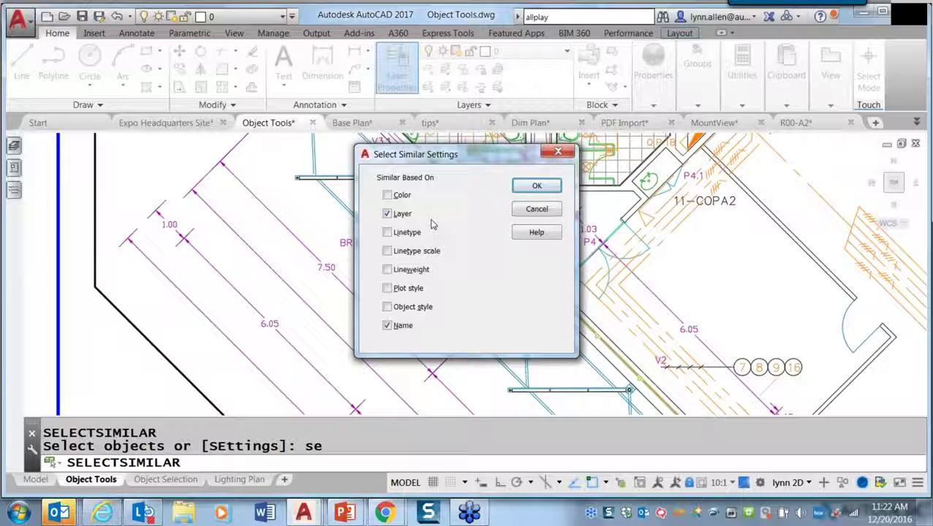
left_click(388, 216)
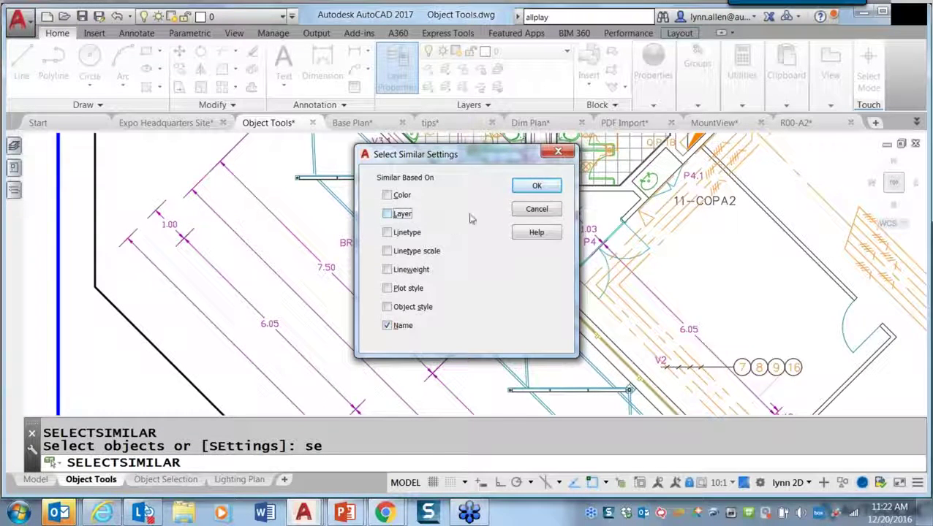
left_click(536, 210)
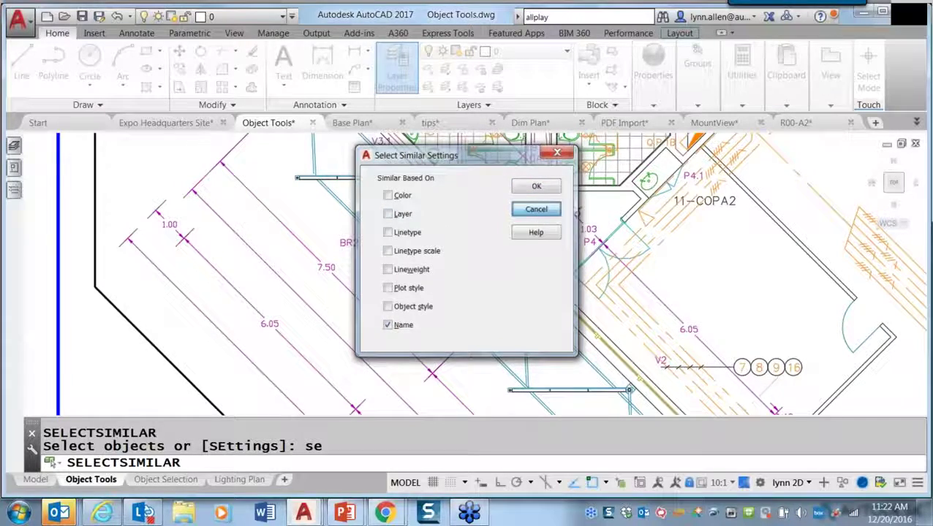
scroll(504, 212, "up", 1)
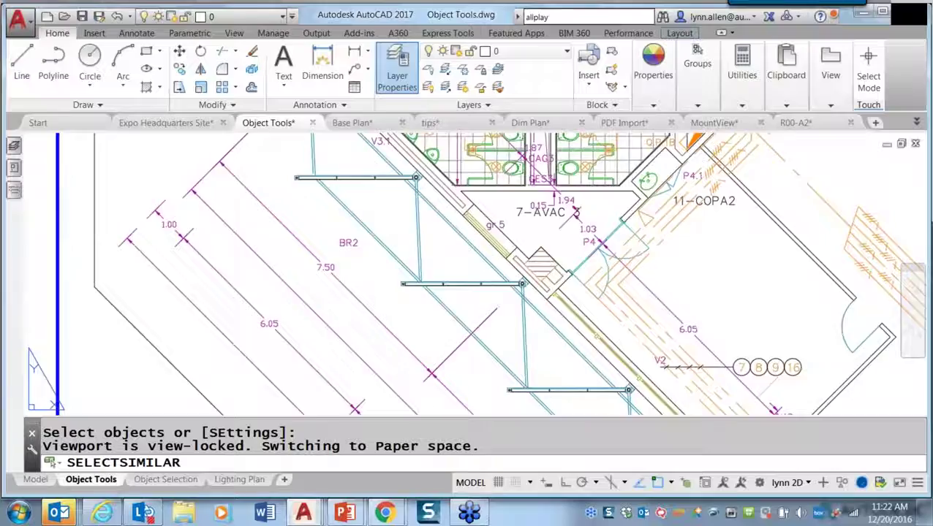
Turn on selection cycling with the view moved toward the toilet rooms
middle_click_drag(503, 212, 446, 321)
scroll(445, 324, "up", 1)
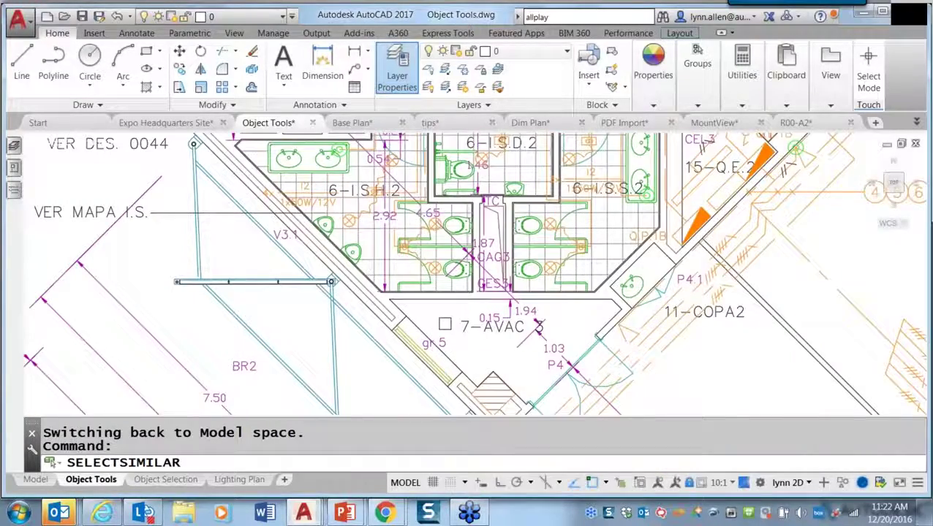
scroll(445, 324, "up", 1)
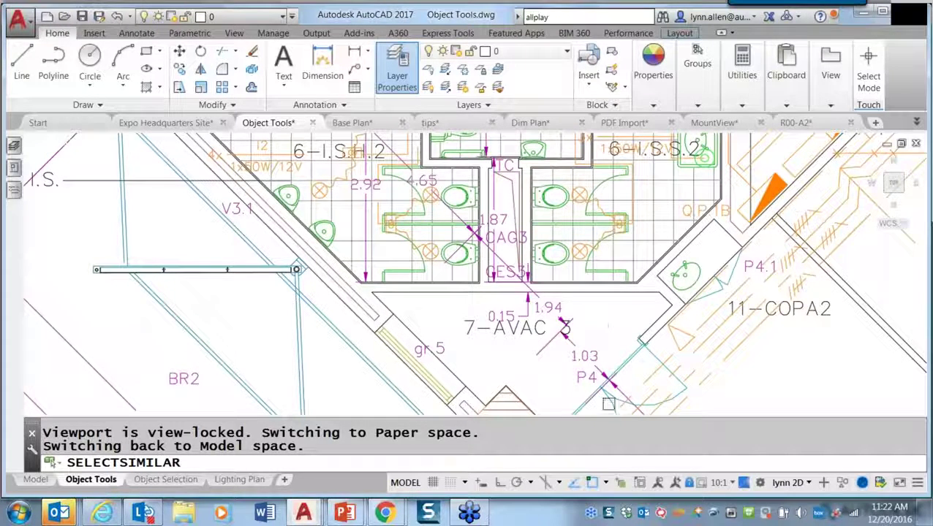
left_click(620, 483)
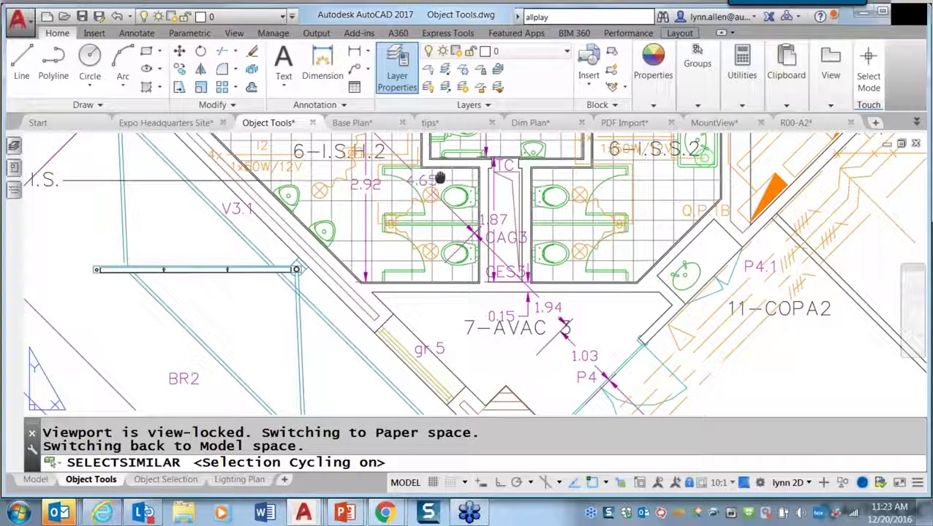
Frame room 8-LIMP.2 and door P4 and pick where objects overlap at the door
scroll(441, 177, "up", 1)
middle_click_drag(441, 178, 678, 421)
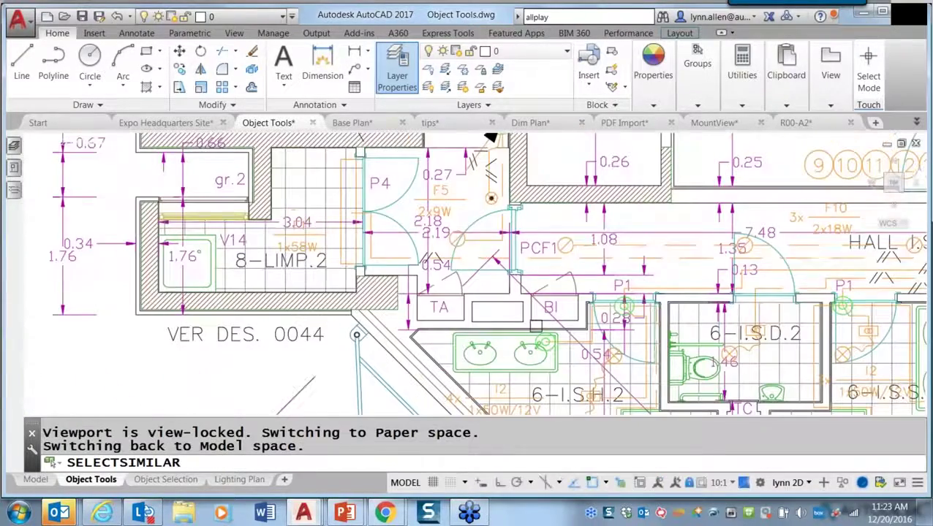
left_click(363, 213)
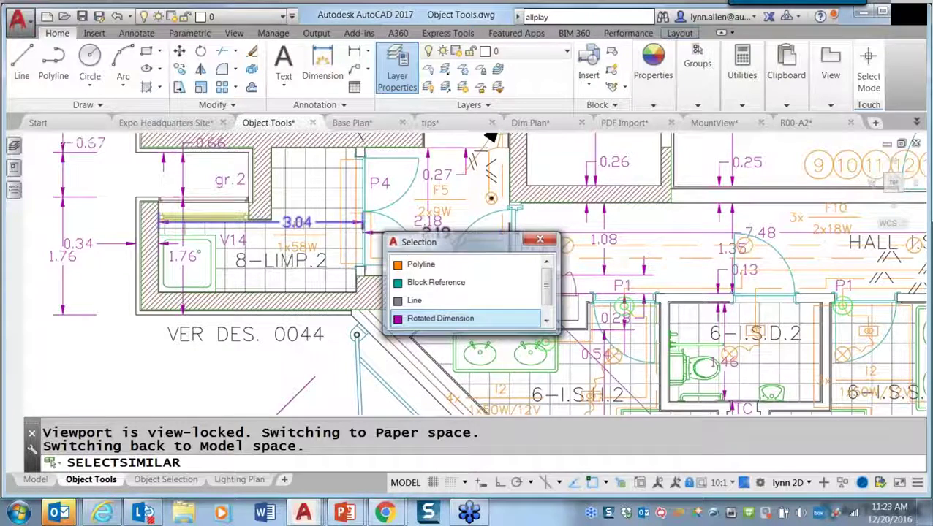
Choose the 3.04 Rotated Dimension from the Selection list, cancel, and turn cycling off with Ctrl+W
left_click(440, 318)
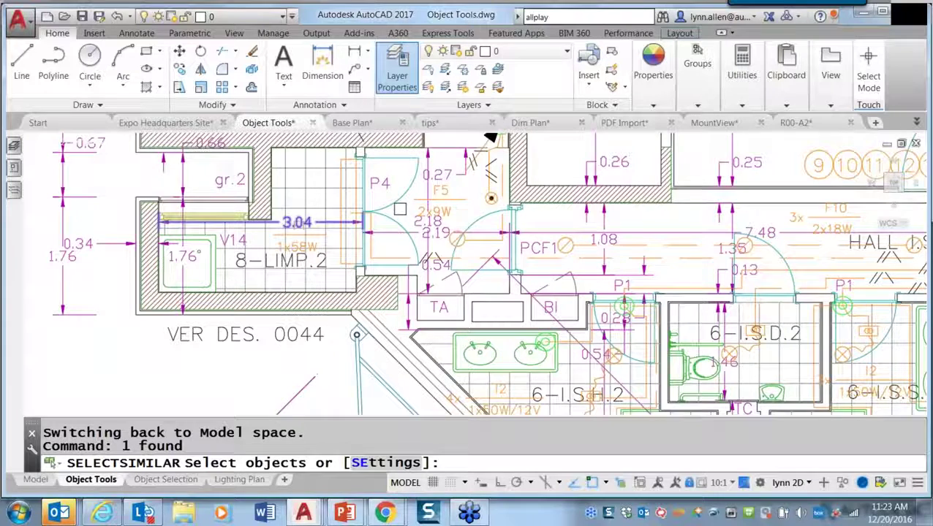
key("Escape")
key("Escape")
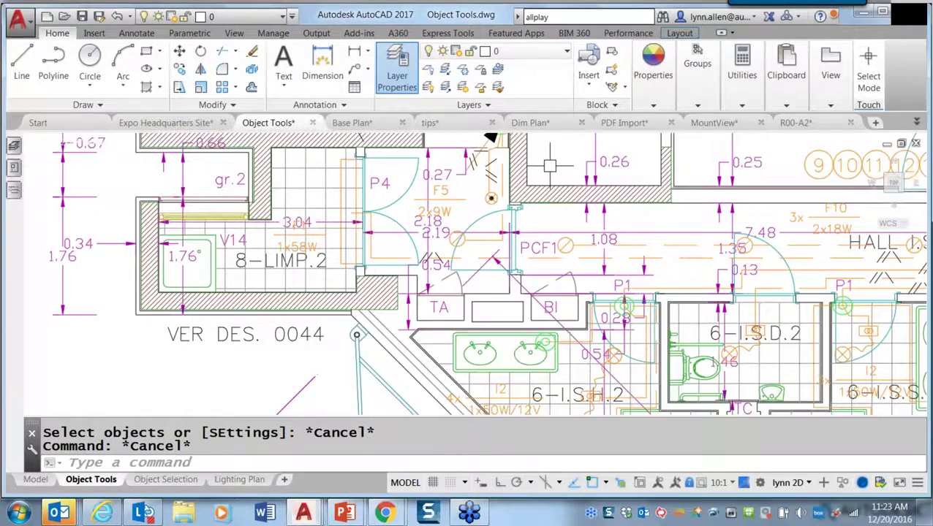
key("ctrl+w")
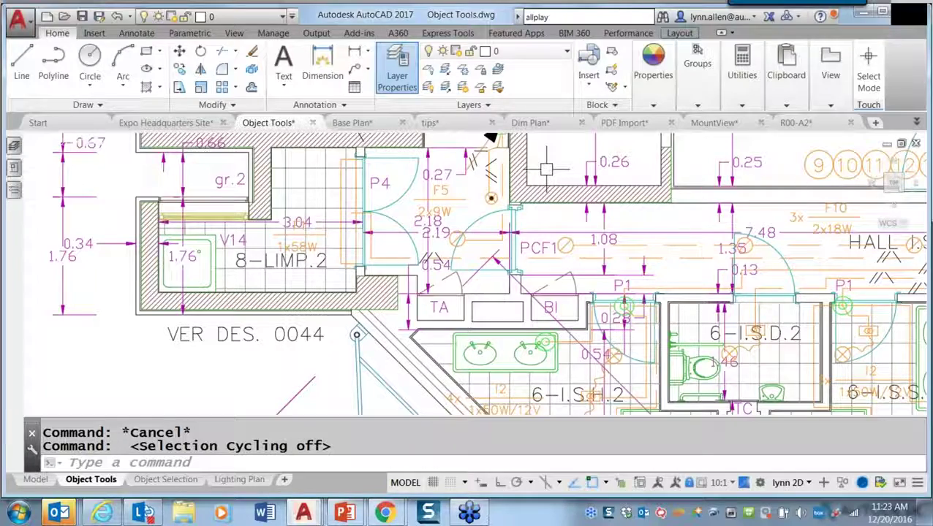
Zoom and pan the model-space plan toward the stairwell
scroll(546, 170, "up", 1)
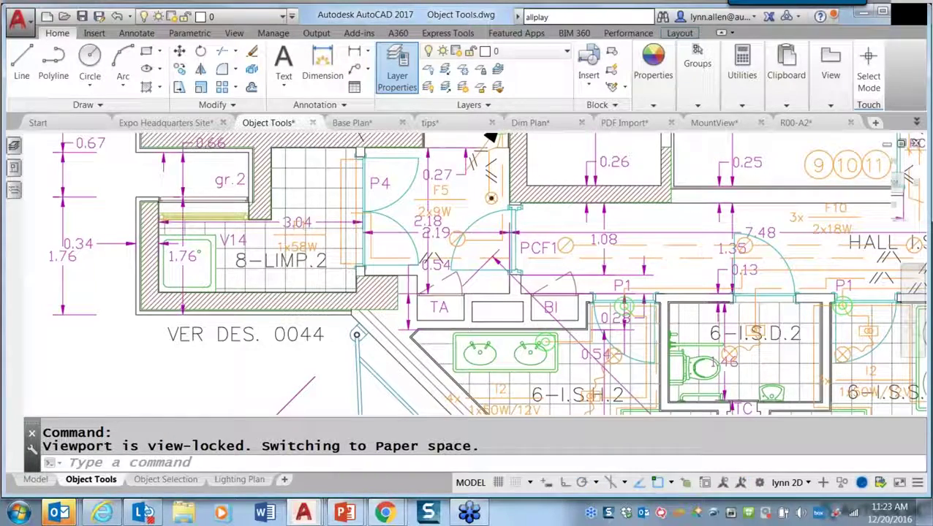
scroll(491, 137, "down", 1)
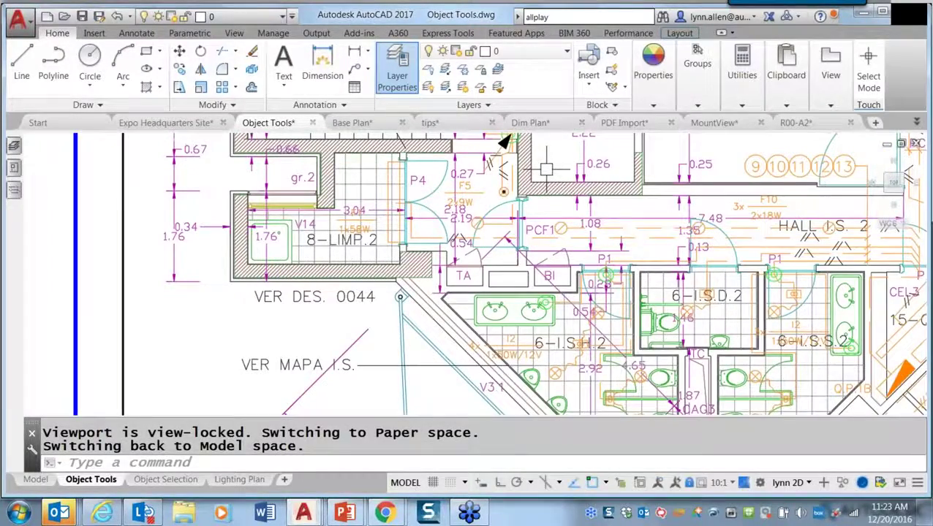
scroll(500, 142, "down", 1)
scroll(591, 295, "up", 3)
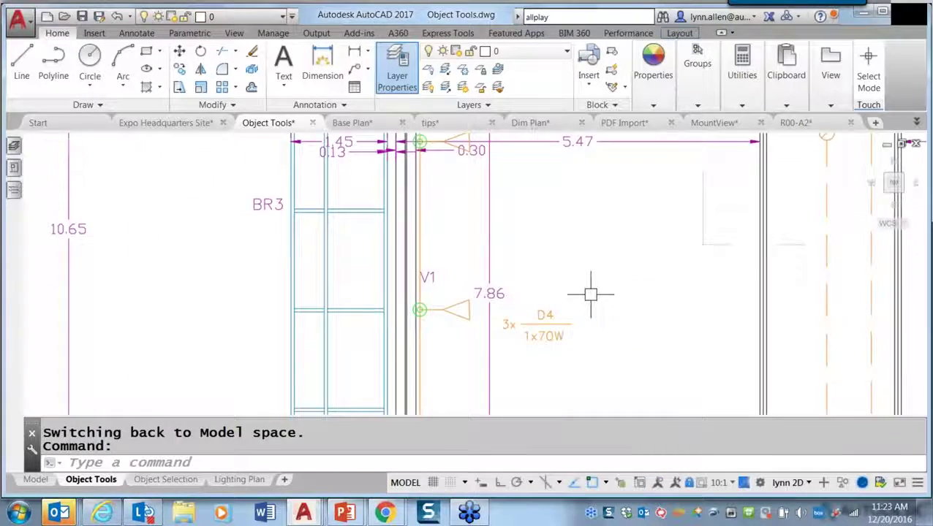
mouse_move(591, 294)
middle_mouse_down()
mouse_move(590, 283)
mouse_move(548, 493)
middle_mouse_up()
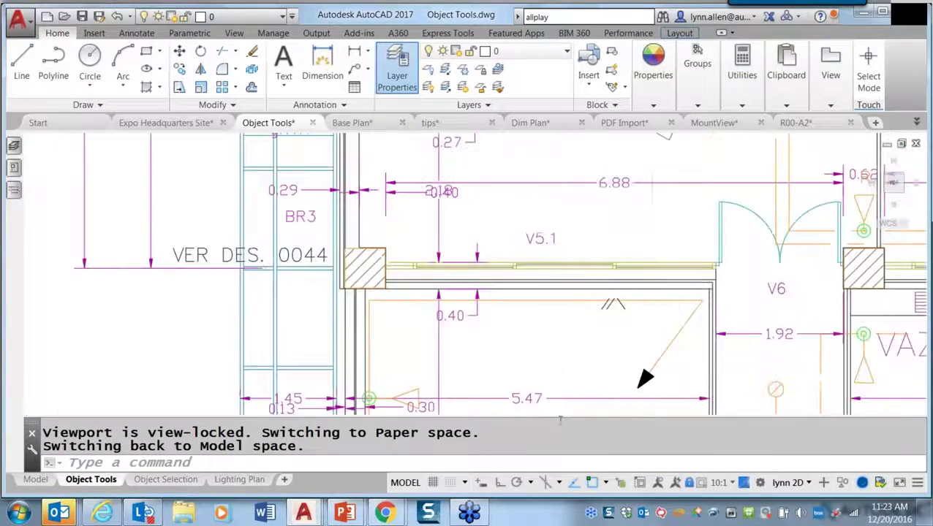
scroll(560, 410, "down", 2)
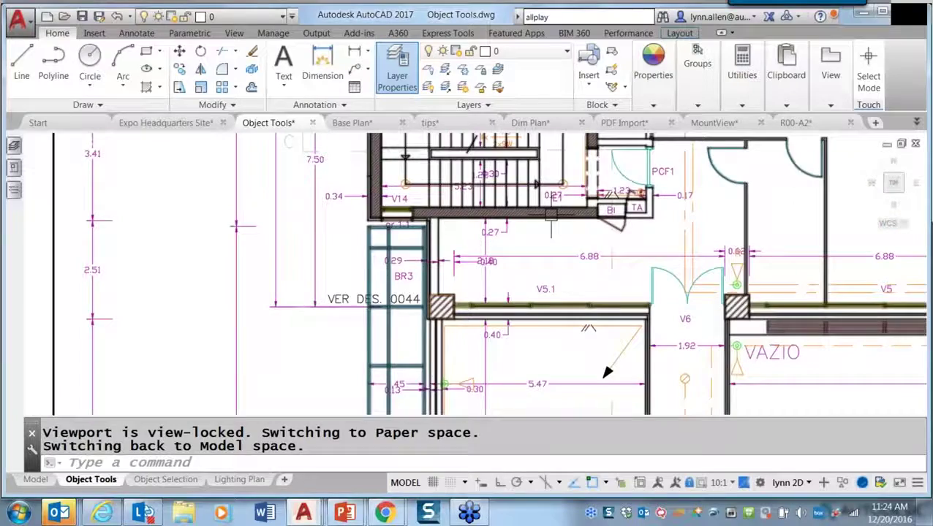
scroll(560, 409, "up", 3)
middle_click_drag(549, 307, 536, 256)
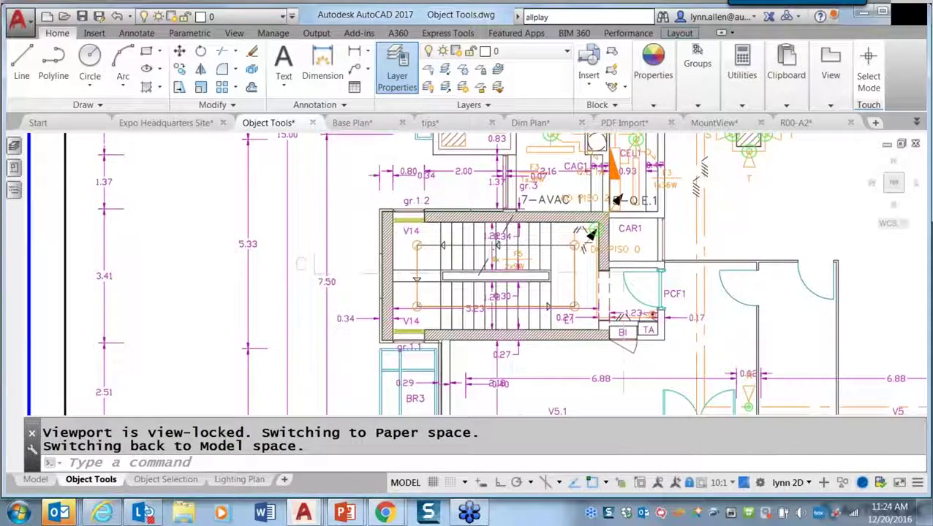
scroll(744, 231, "up", 1)
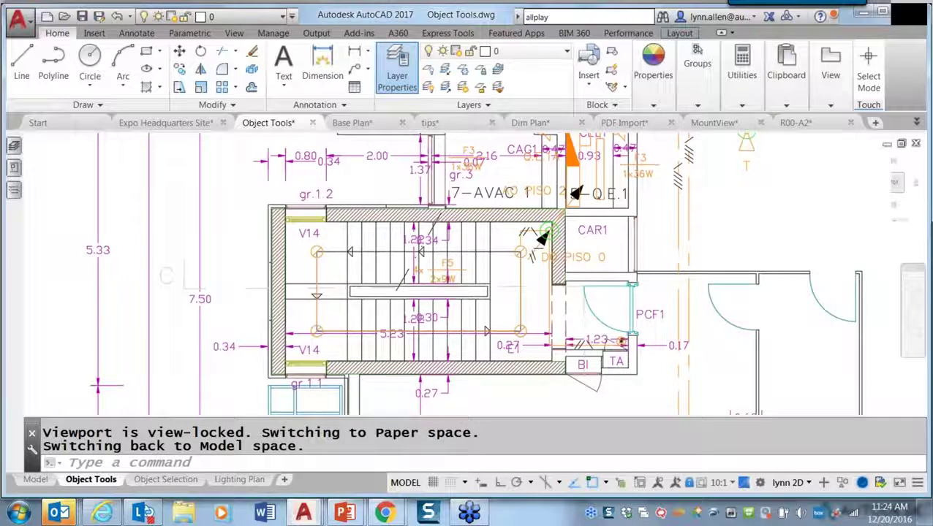
scroll(703, 240, "down", 1)
Select the Xref_Plan reference, show the rooms to the right, and start a window around the stairwell
left_click(566, 237)
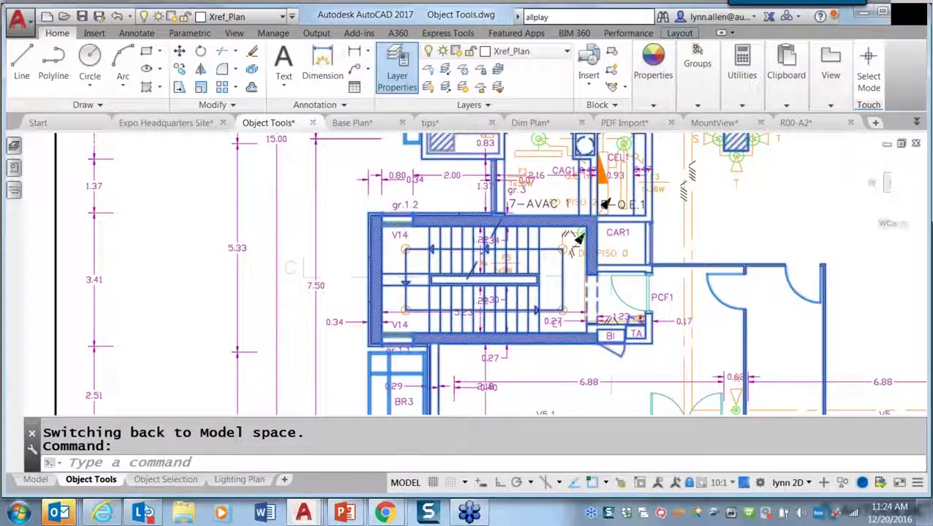
scroll(818, 233, "down", 1)
scroll(819, 233, "down", 1)
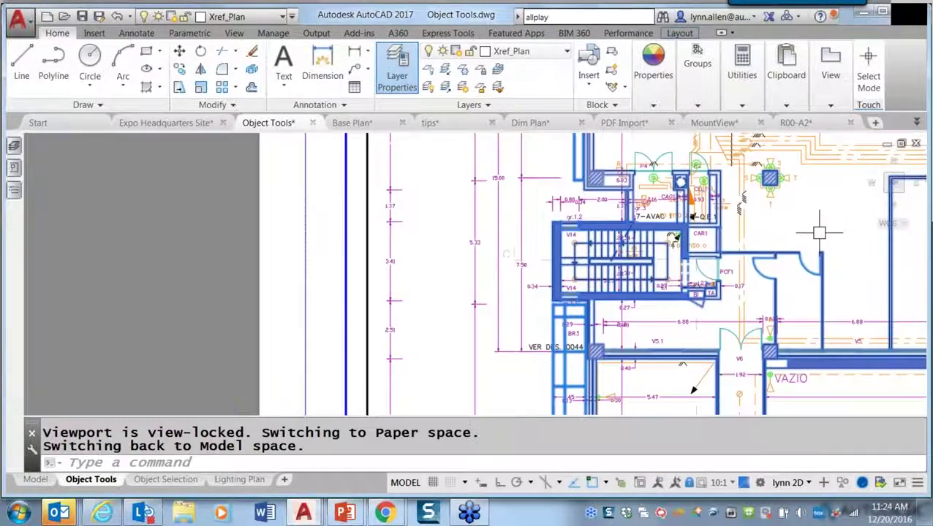
scroll(819, 233, "down", 1)
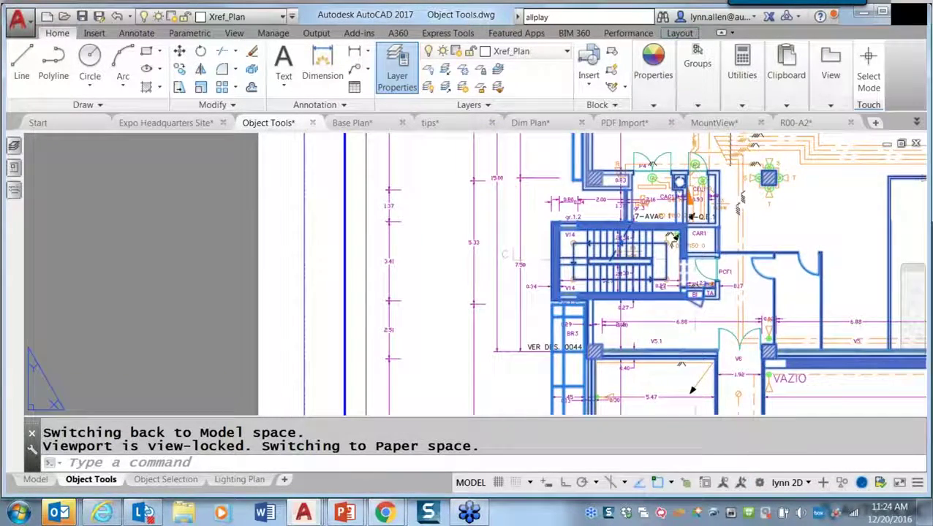
middle_click_drag(789, 235, 559, 226)
left_click(301, 196)
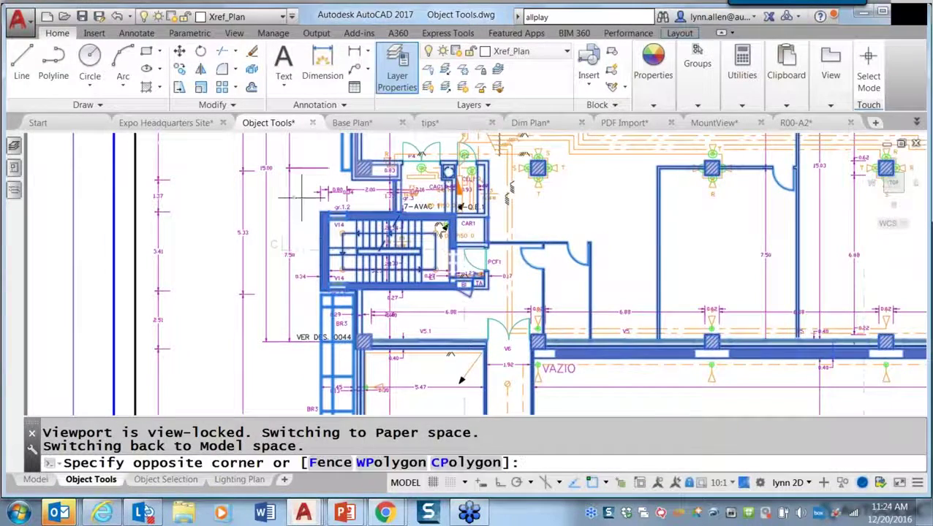
Window-select the 75 stairwell objects, isolate them from the right-click menu, and centre the stairs
left_click(611, 331)
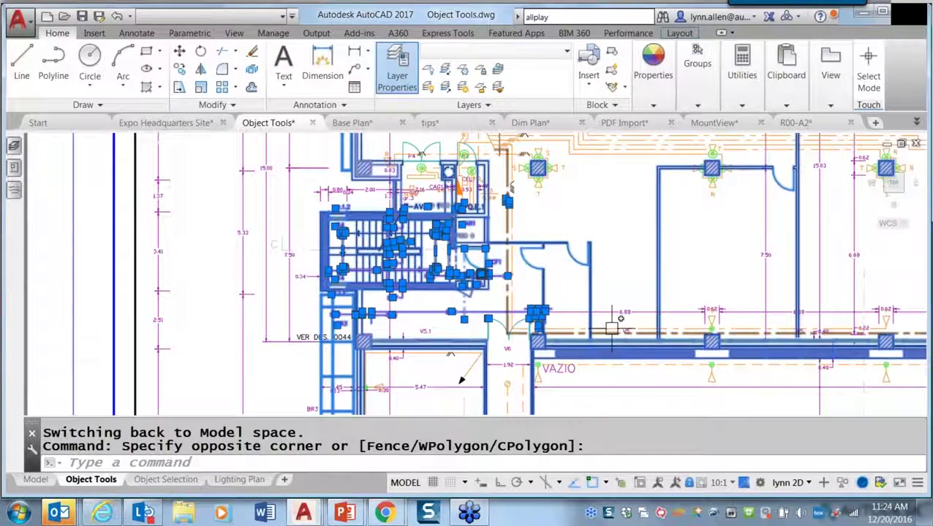
right_click(602, 215)
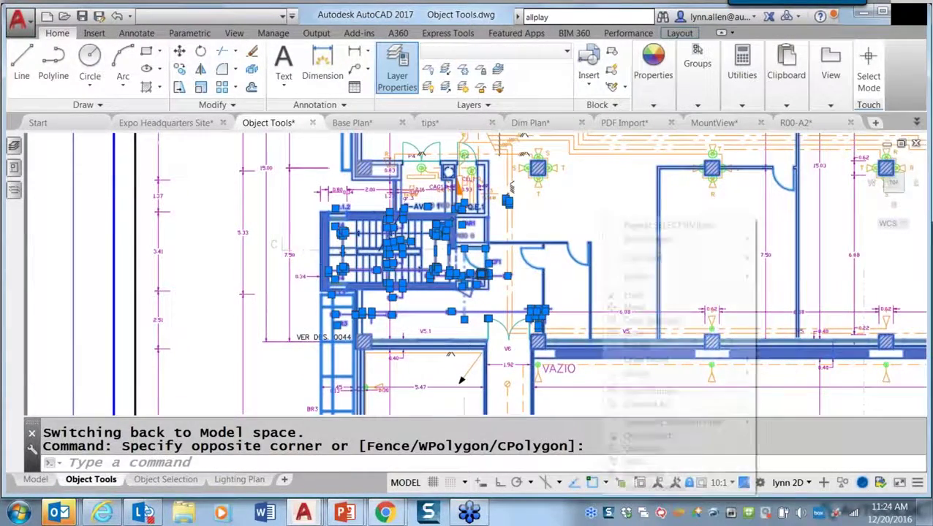
mouse_move(636, 277)
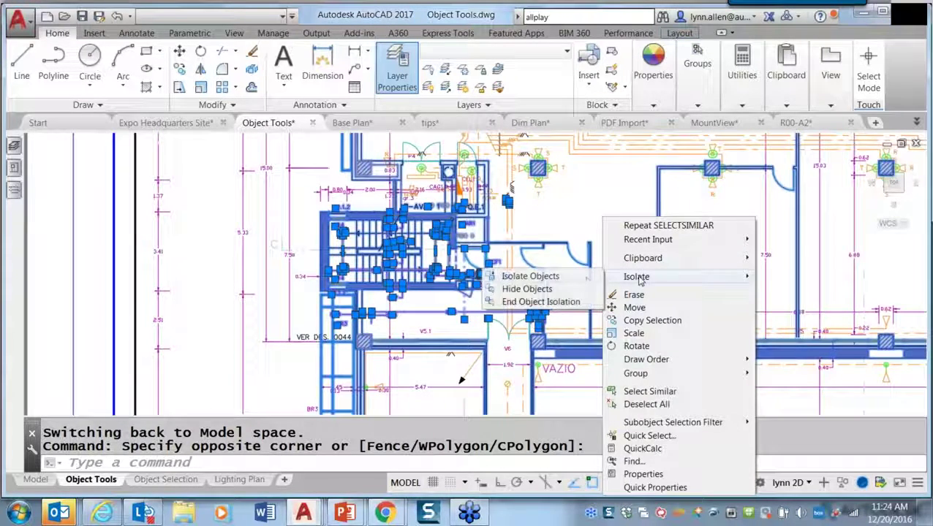
left_click(573, 280)
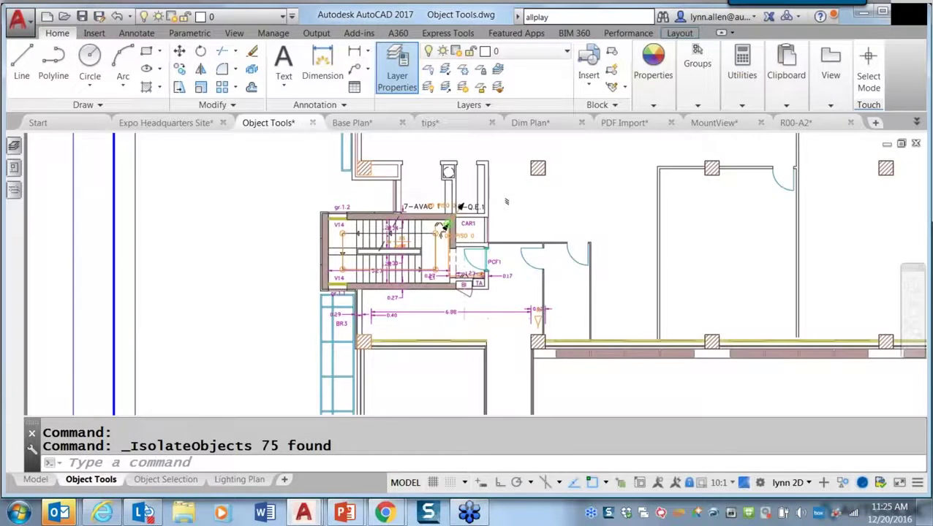
scroll(506, 201, "up", 3)
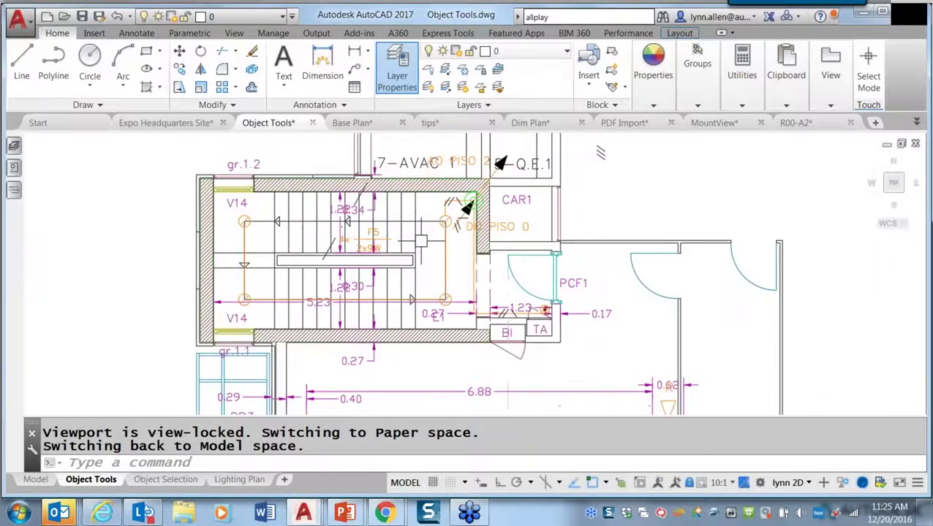
scroll(526, 231, "up", 2)
middle_click_drag(379, 231, 587, 227)
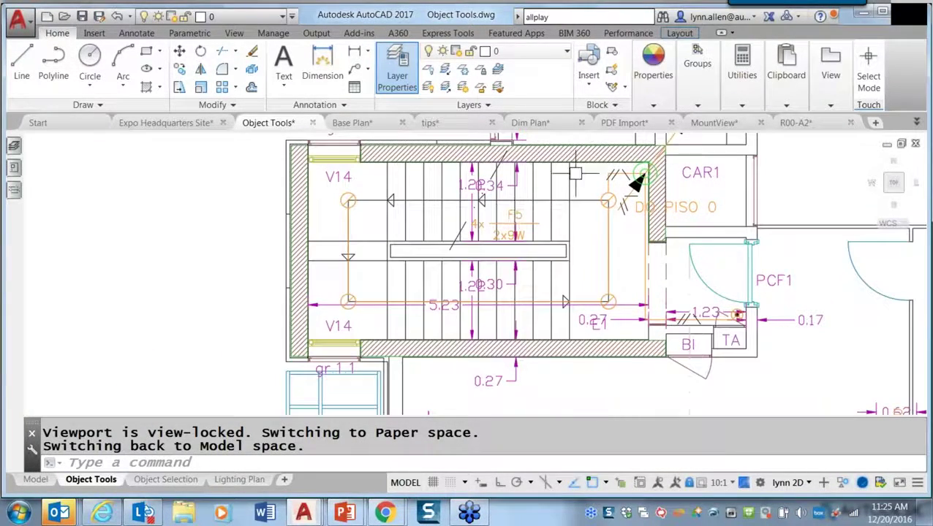
Select the top stair dimension and the F5 label and hide them with Hide Objects
left_click(493, 187)
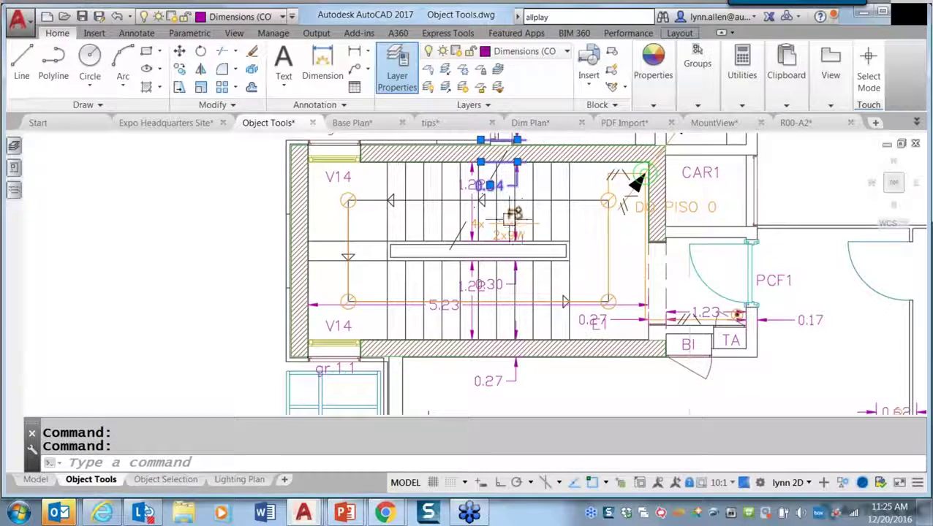
left_click(512, 215)
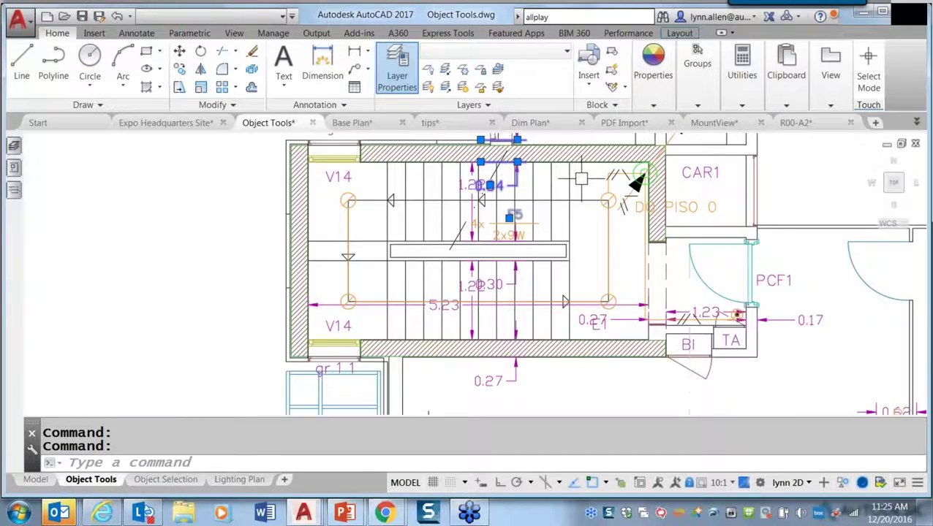
right_click(583, 180)
mouse_move(607, 241)
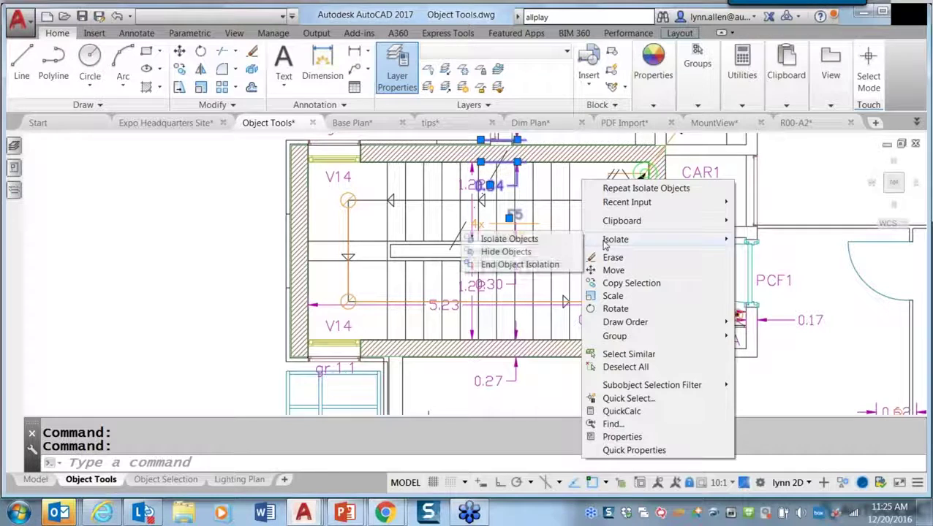
left_click(554, 256)
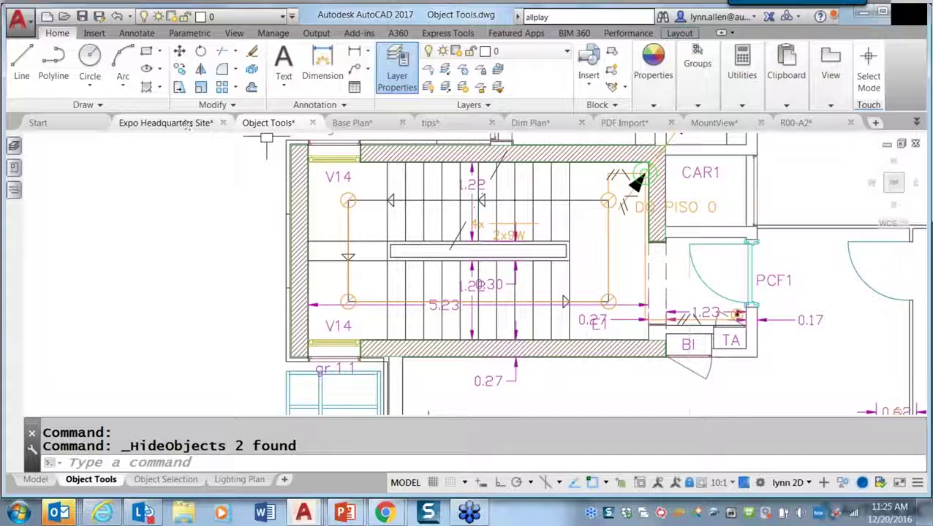
Dismiss the drawing's shortcut menus without running anything and cancel the accidental selection window
right_click(170, 209)
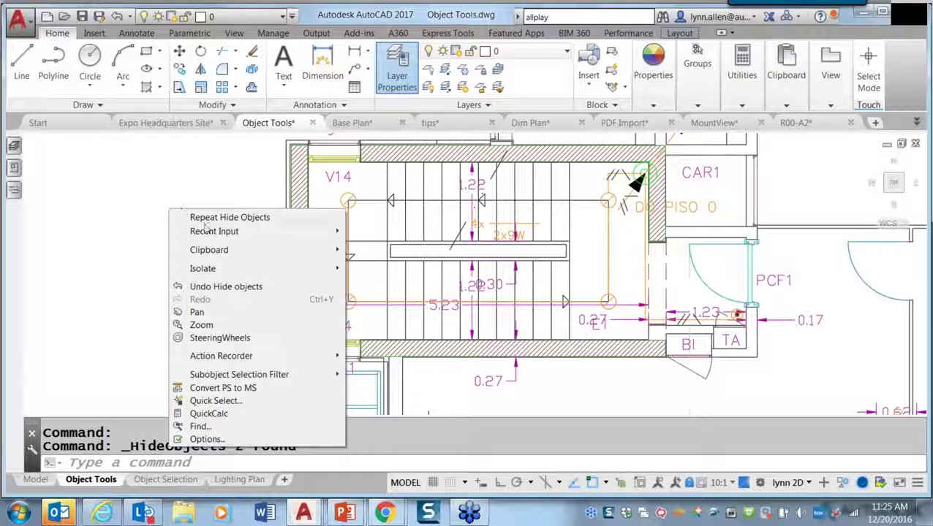
mouse_move(214, 232)
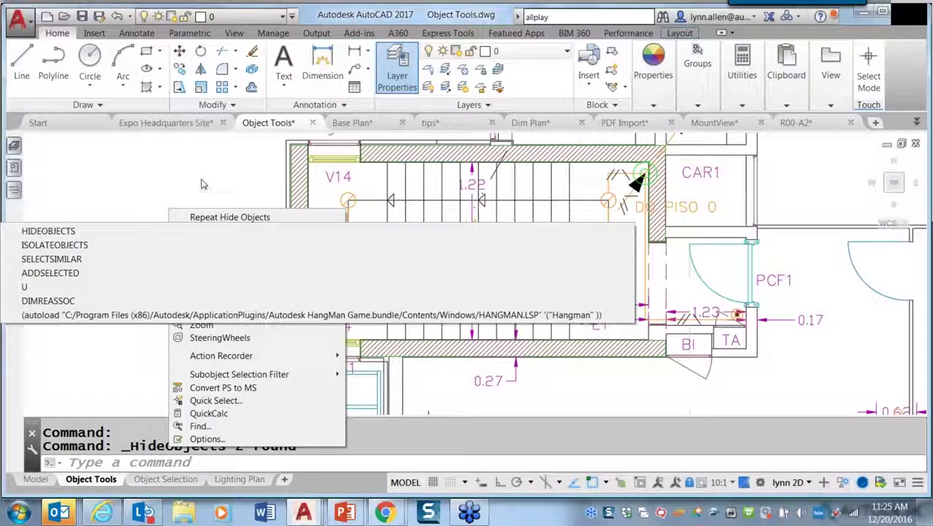
left_click(130, 370)
key("Escape")
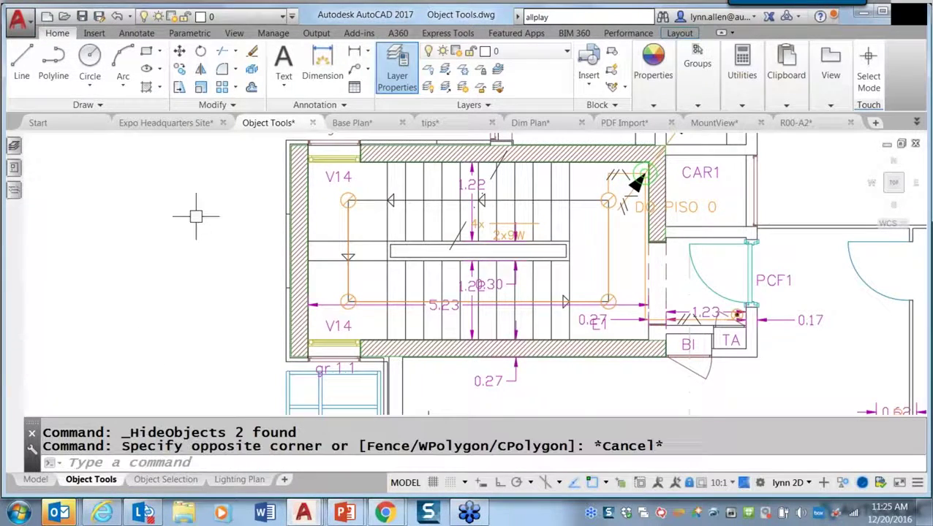
right_click(206, 204)
mouse_move(254, 267)
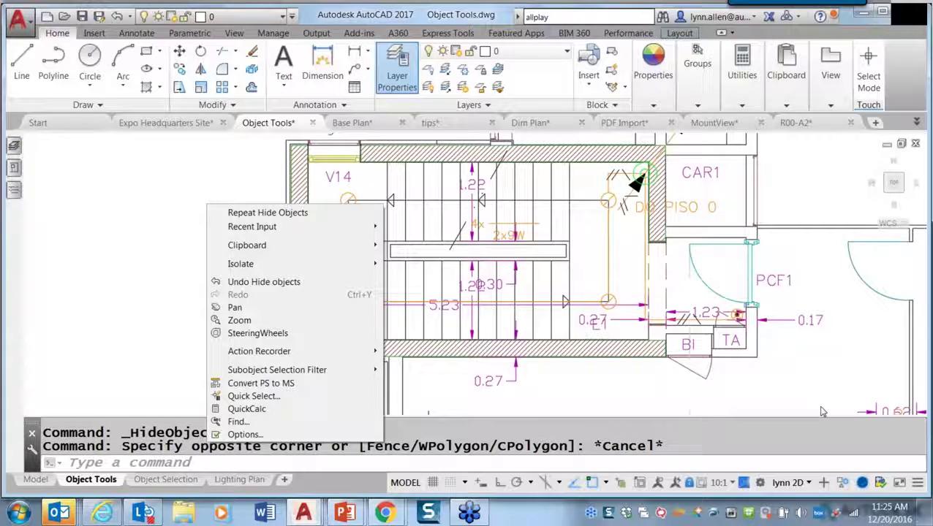
left_click(820, 405)
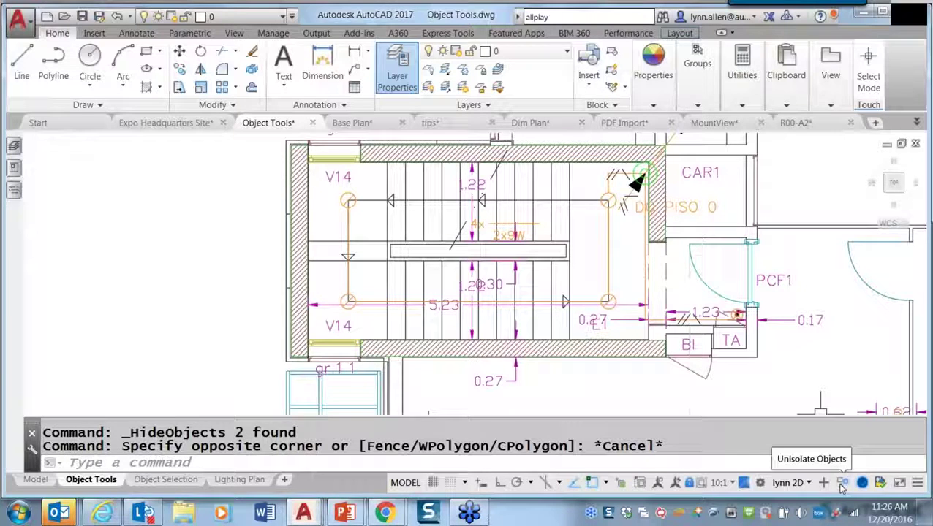
left_click(842, 483)
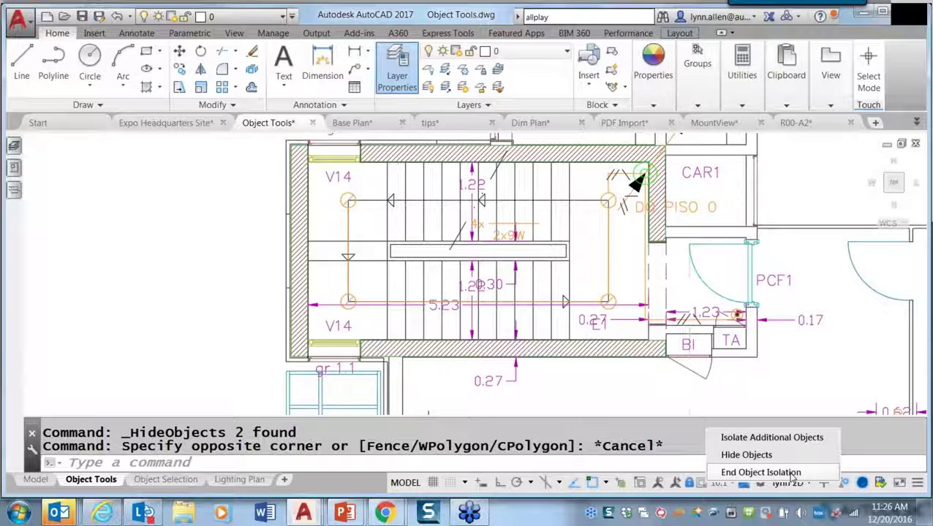
End object isolation so all 2217 objects reappear, then zoom out
left_click(793, 473)
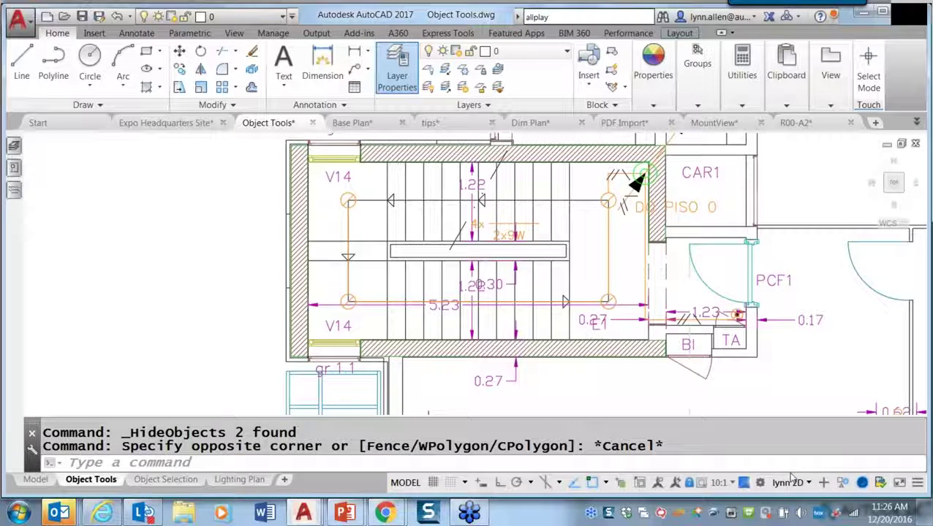
scroll(636, 183, "down", 4)
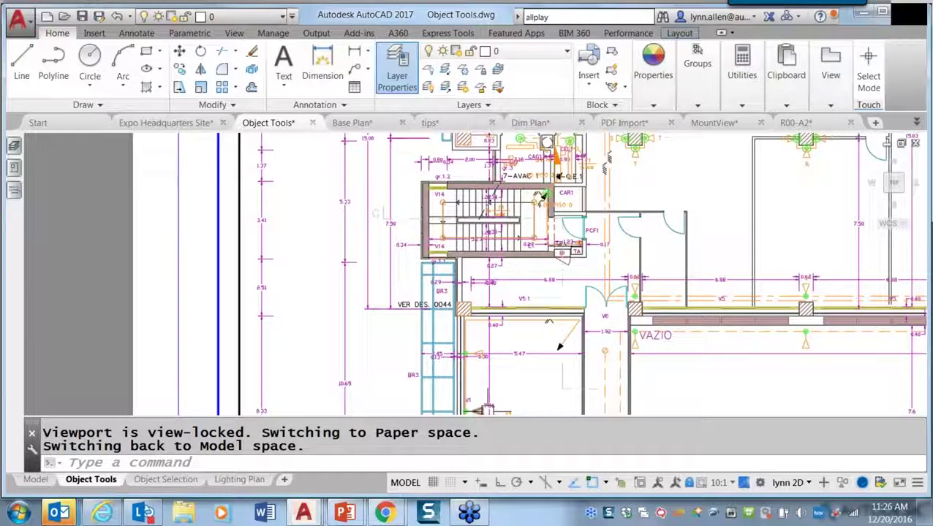
mouse_move(59, 511)
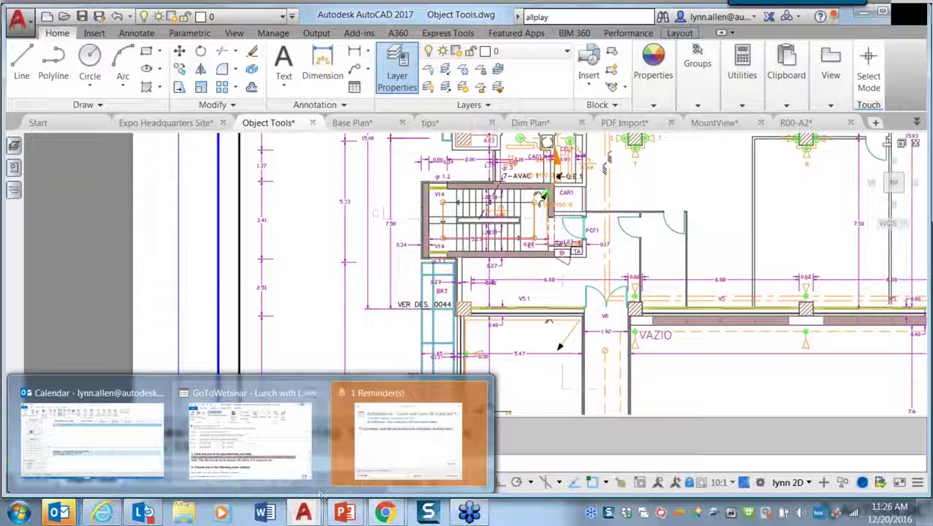
Return to the PowerPoint slide show and advance to the Convert PDF files to AutoCAD Objects slide
mouse_move(345, 512)
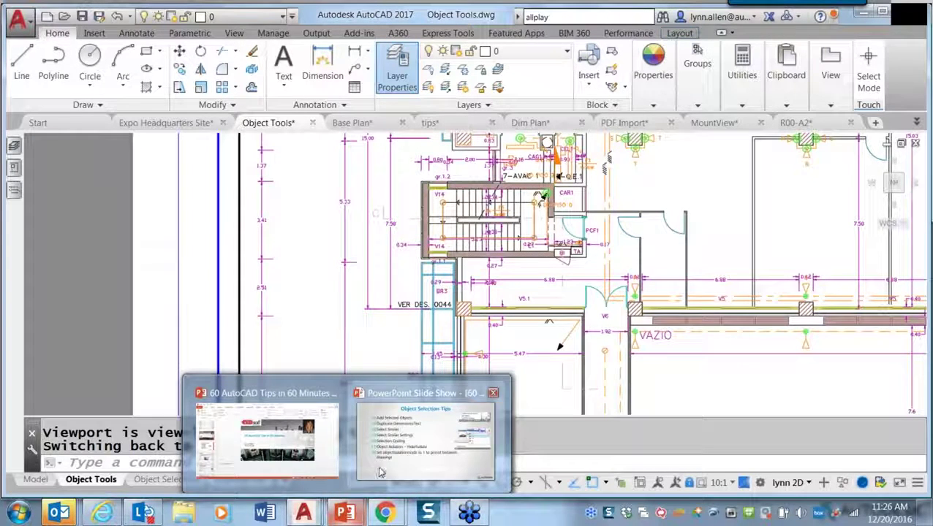
left_click(378, 473)
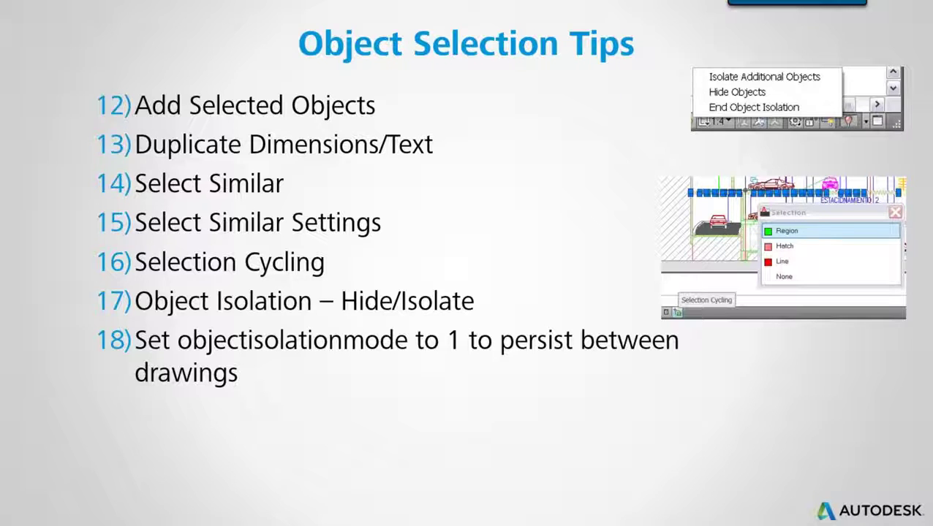
key("Page_Down")
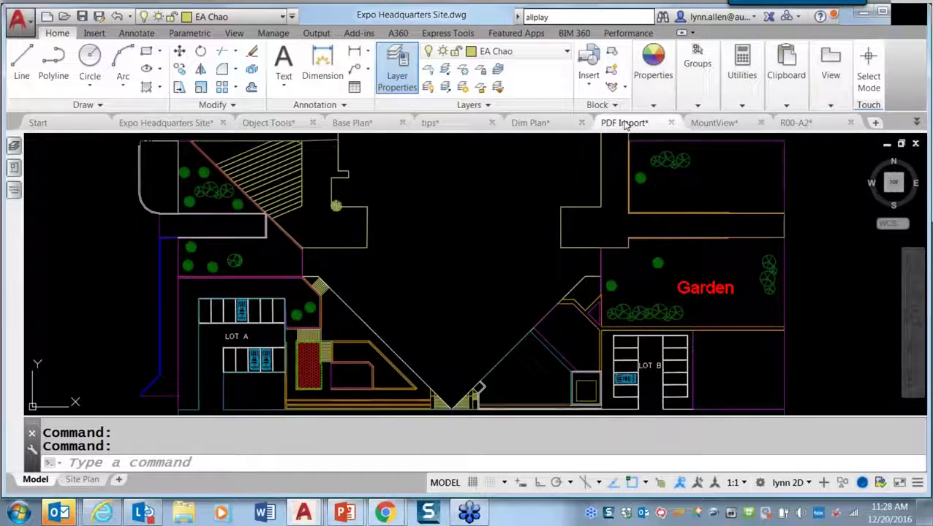
Switch to the PDF Import drawing and select the mechanical-parts PDF underlay by its border
left_click(625, 122)
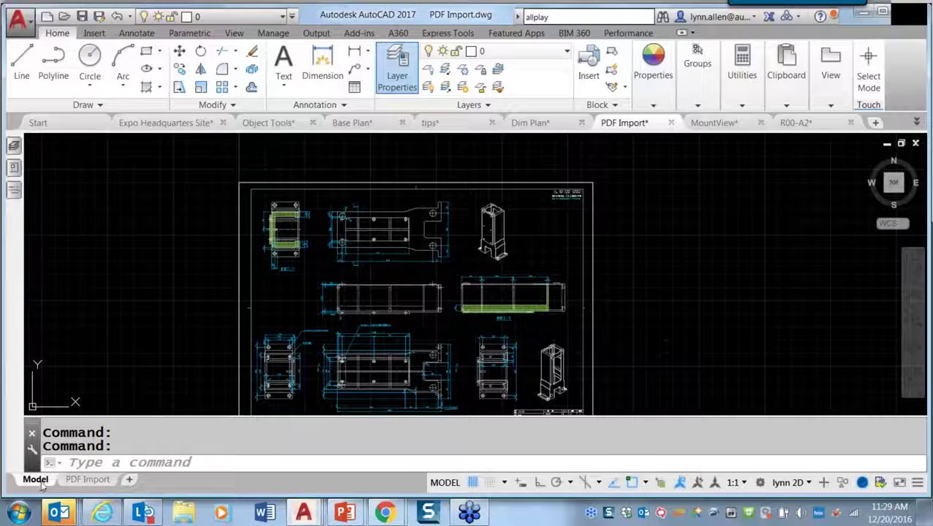
left_click(378, 186)
mouse_move(374, 189)
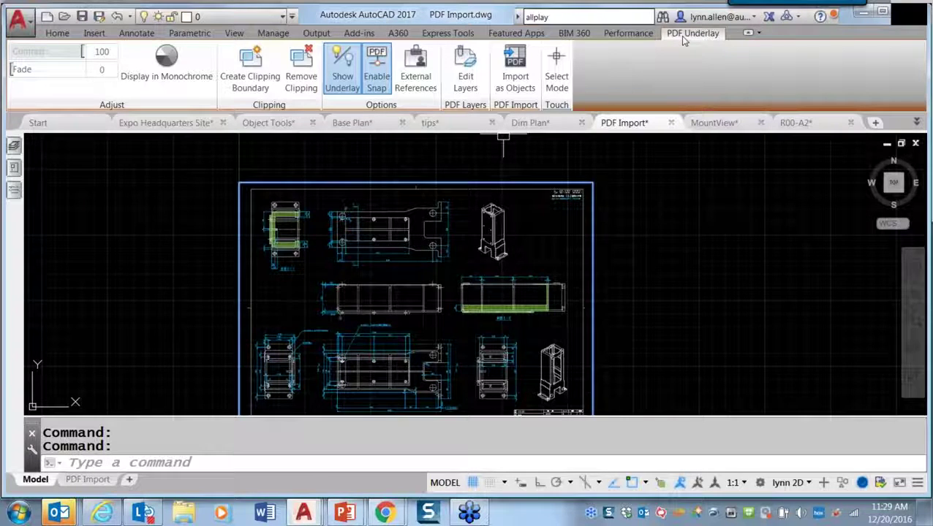
left_click(463, 82)
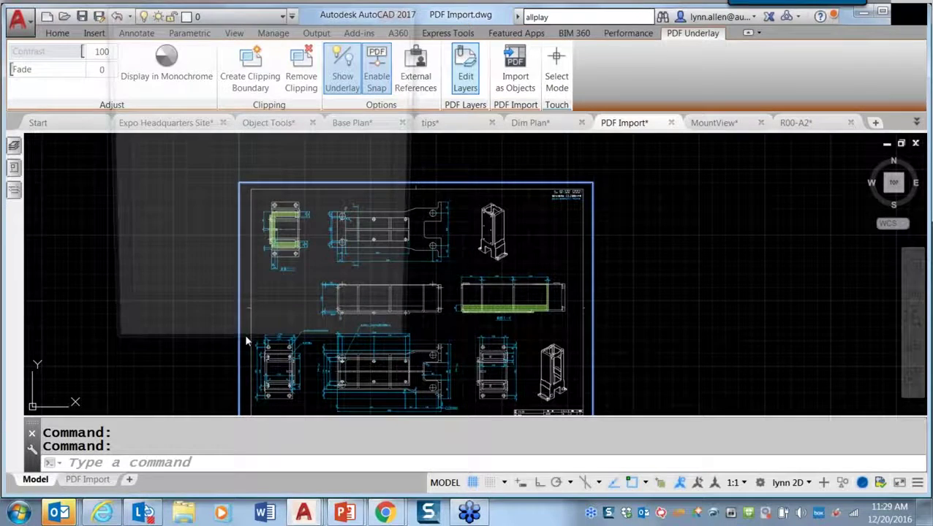
Turn off underlay layers 0, Culumn, Dim, HATCH and Title, then undo the change with U
left_click(125, 146)
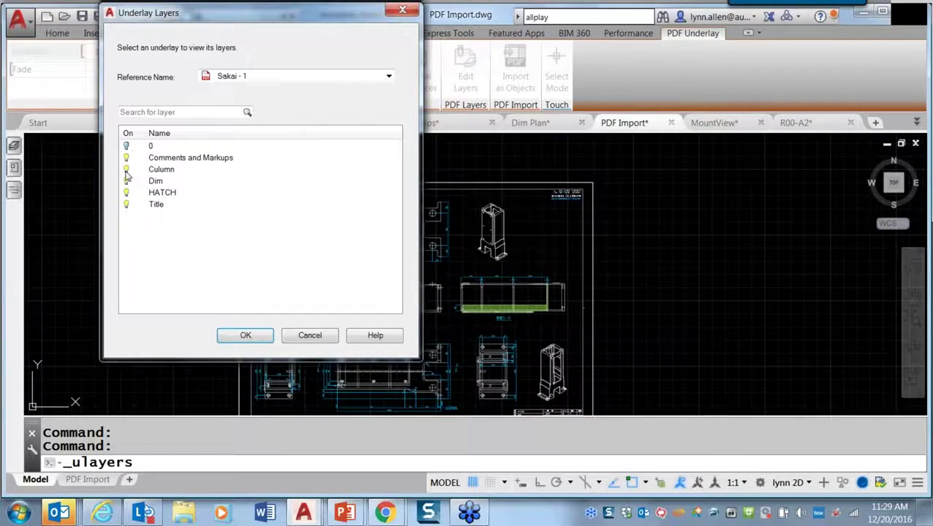
left_click(125, 169)
left_click(126, 180)
left_click(126, 193)
left_click(125, 204)
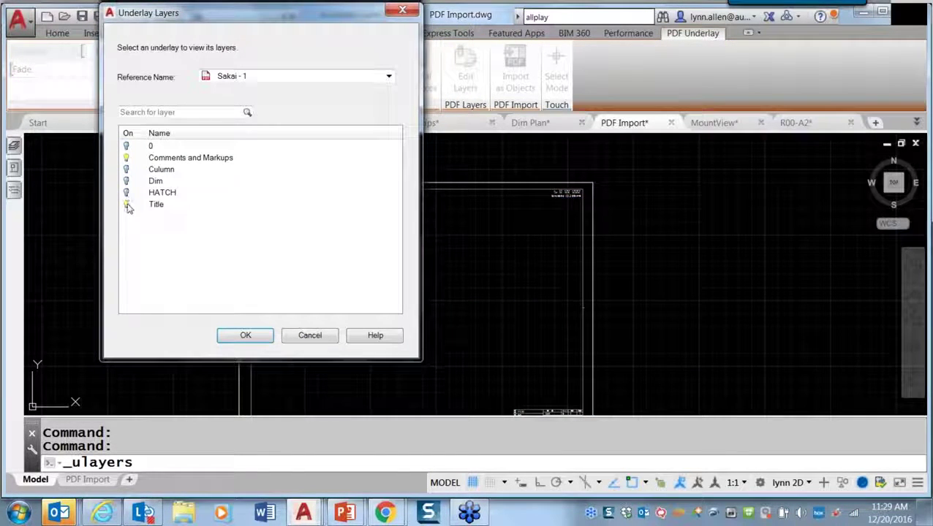
left_click(247, 338)
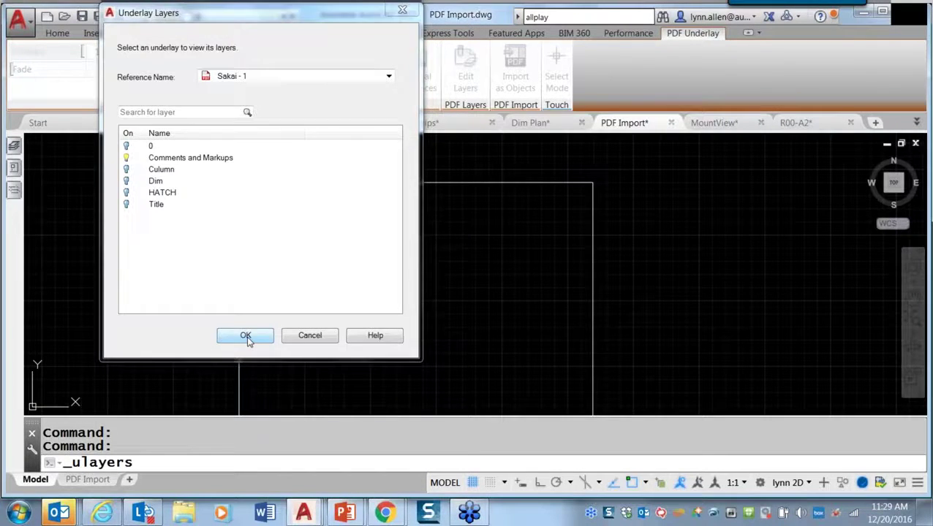
type("u")
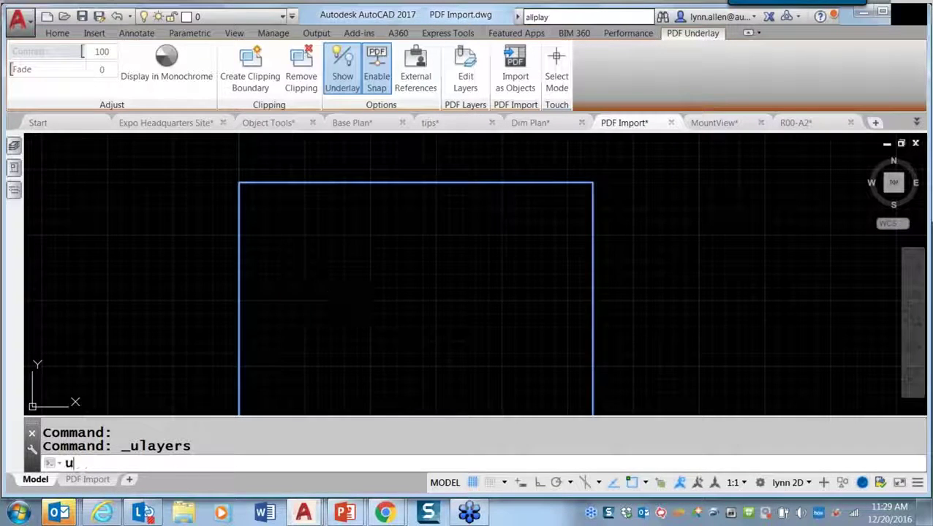
key("Return")
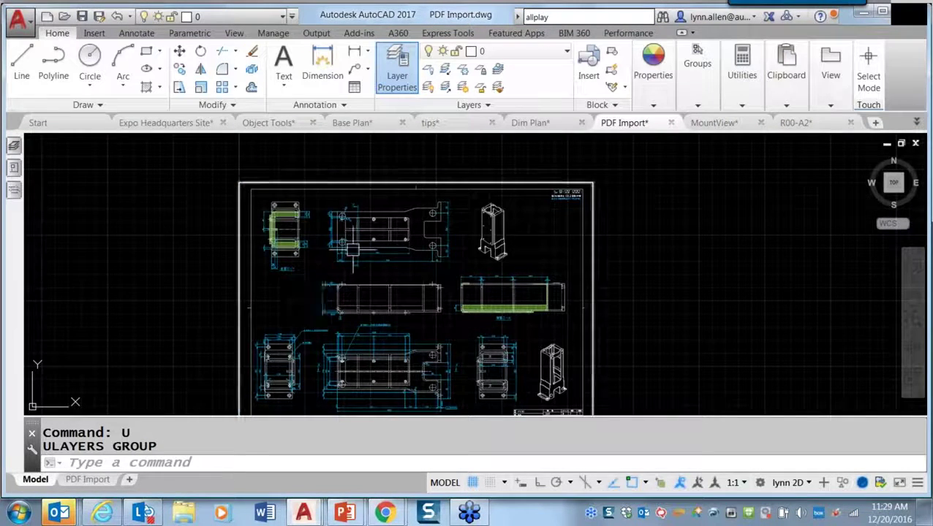
Reselect the underlay and turn off 0, Comments and Markups, Dim, HATCH and Title, keeping Culumn
left_click(431, 183)
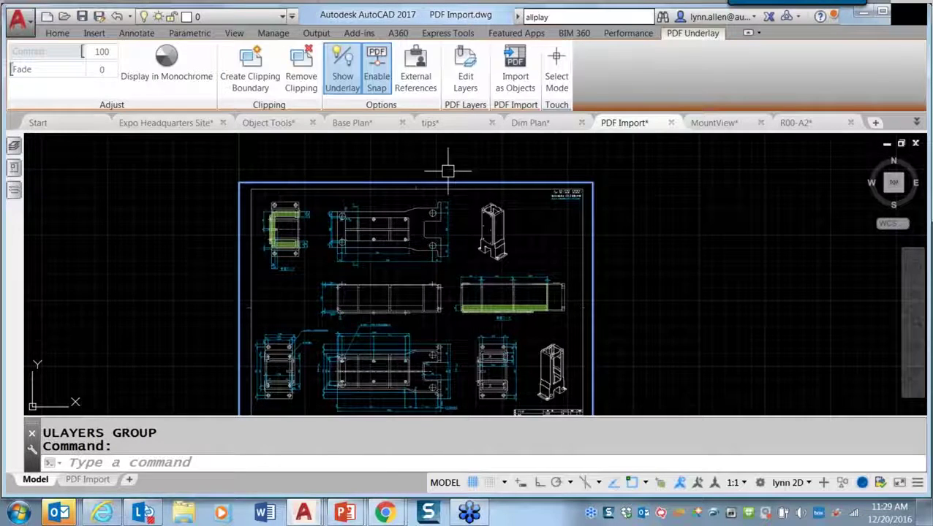
left_click(465, 73)
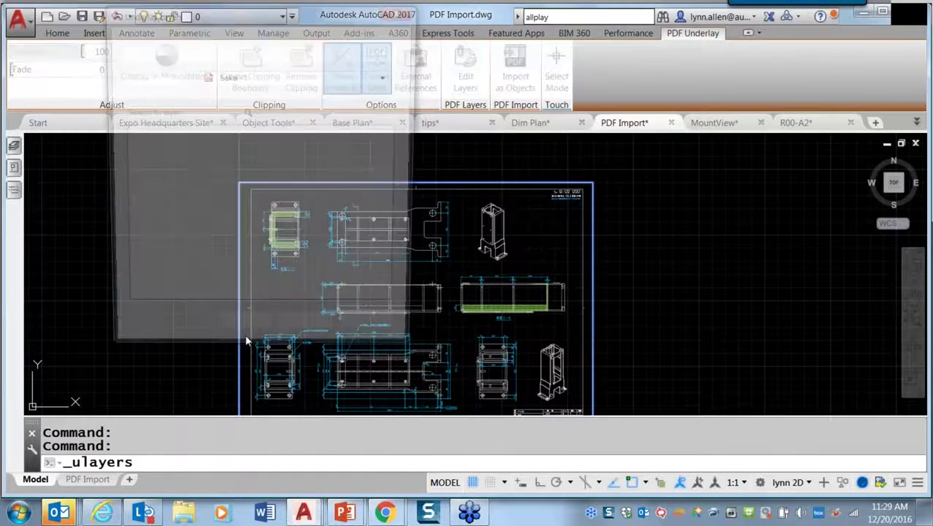
left_click(126, 145)
left_click(126, 157)
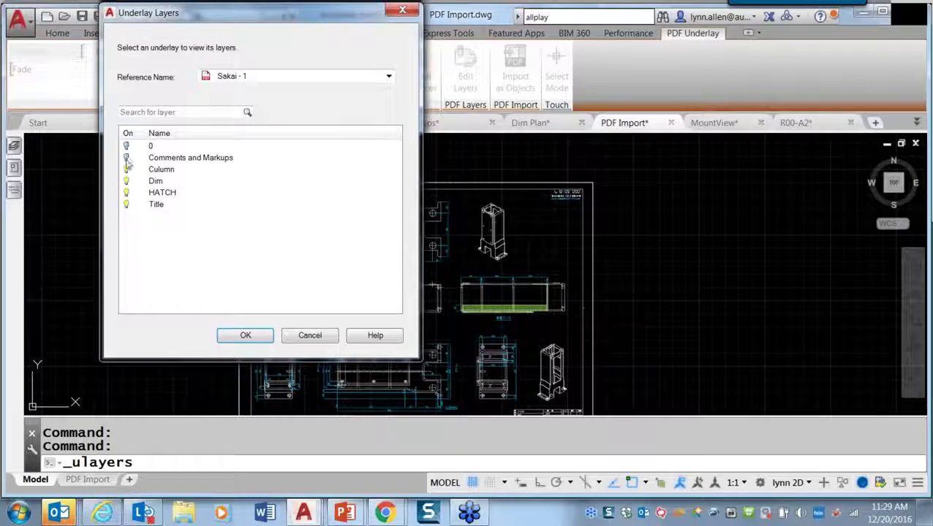
left_click(125, 181)
left_click(125, 193)
left_click(126, 204)
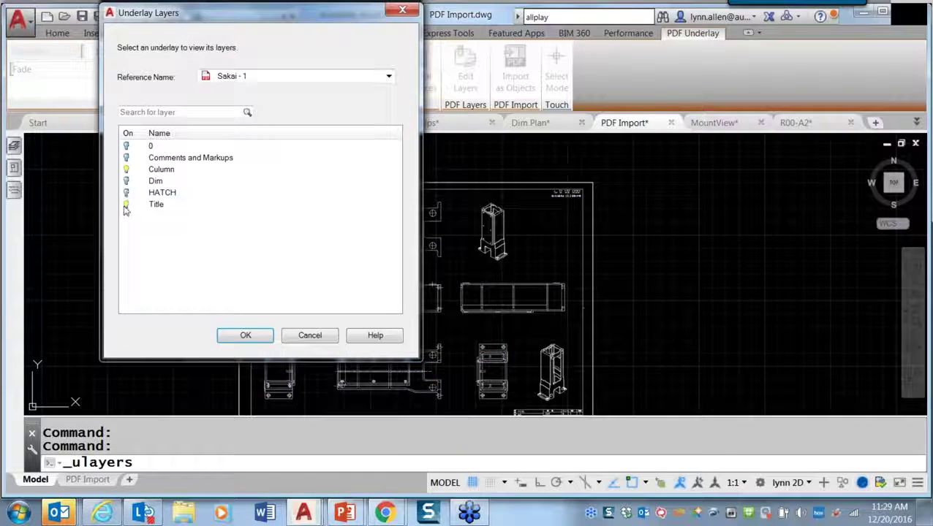
left_click(244, 337)
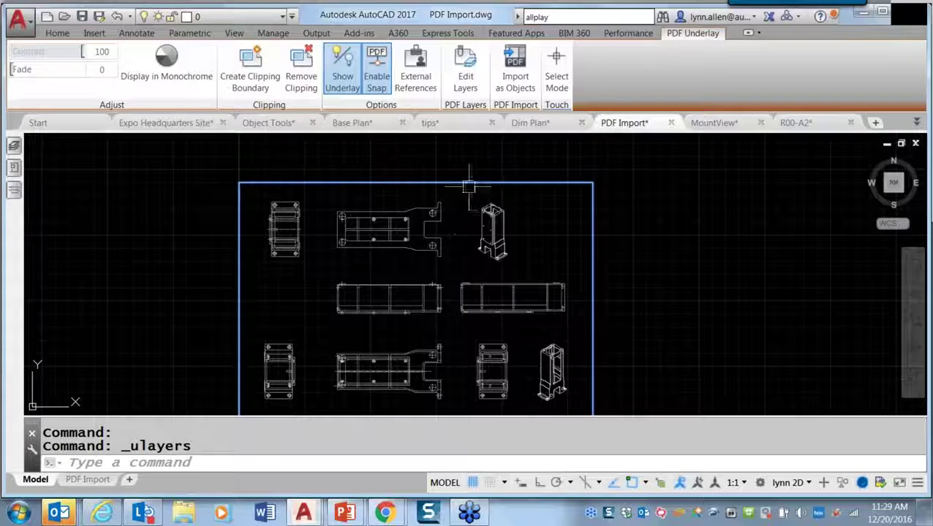
Window-select the top-middle plate in the Sakai.pdf underlay and import it as objects, unloading the underlay
left_click(517, 87)
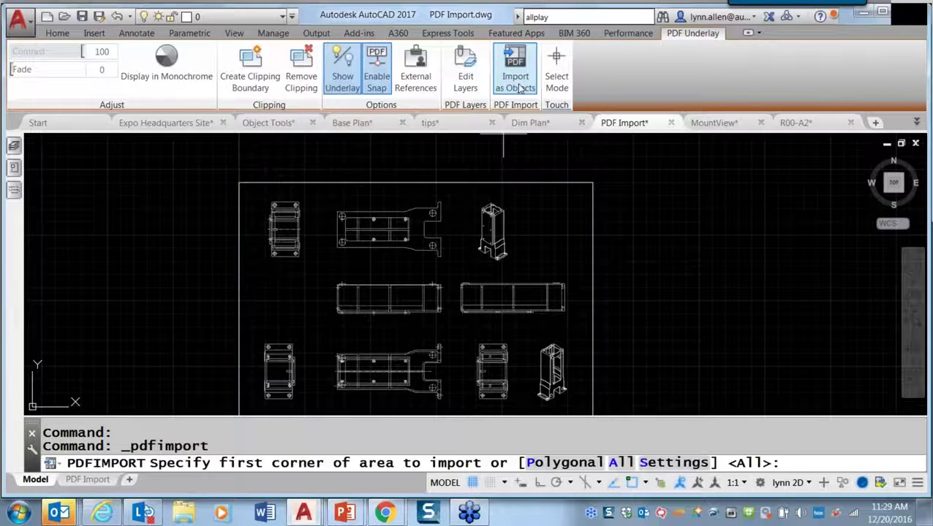
left_click(320, 195)
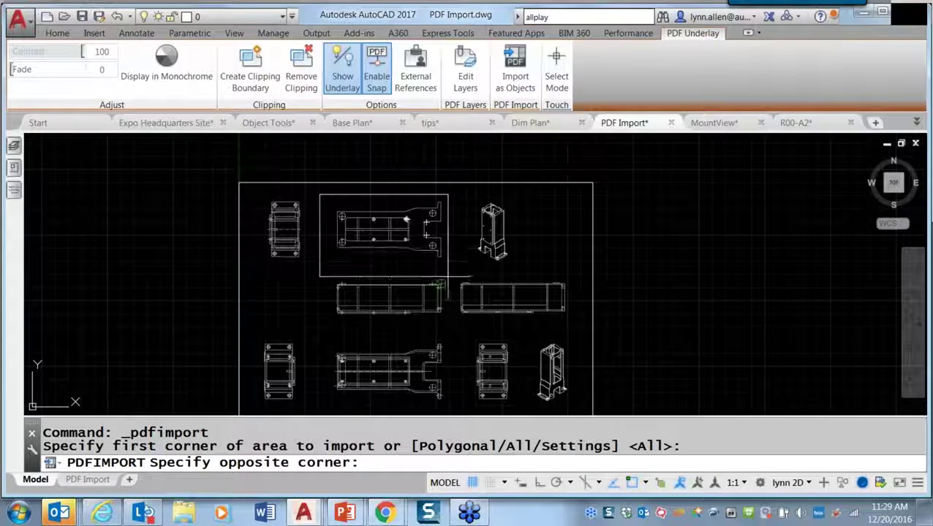
left_click(459, 271)
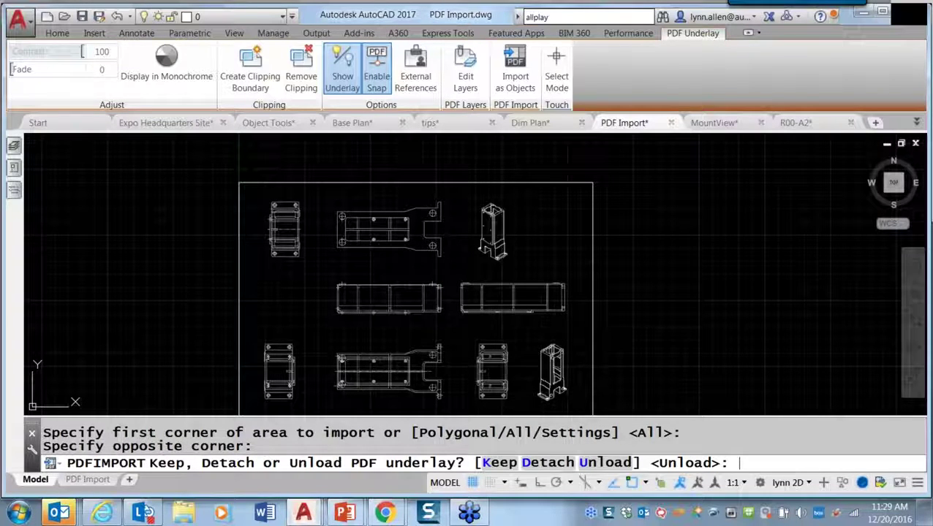
key("Return")
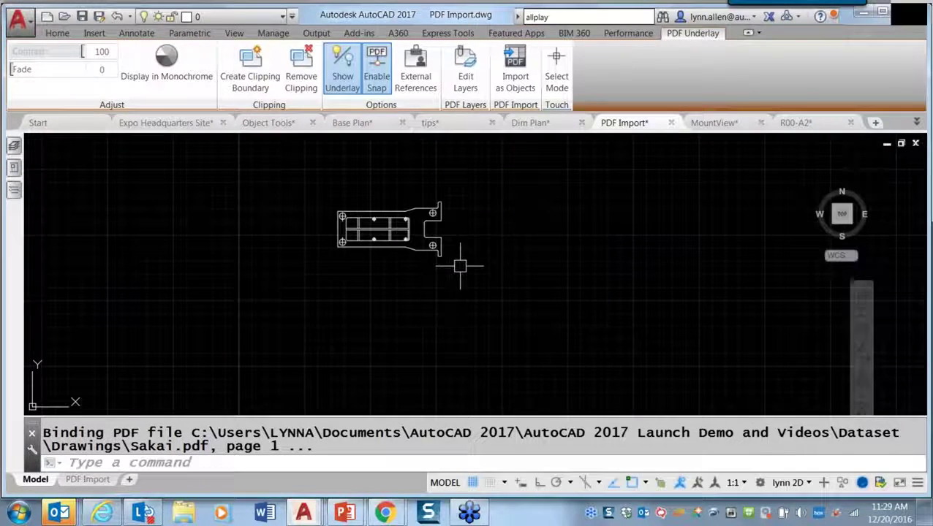
scroll(468, 242, "up", 1)
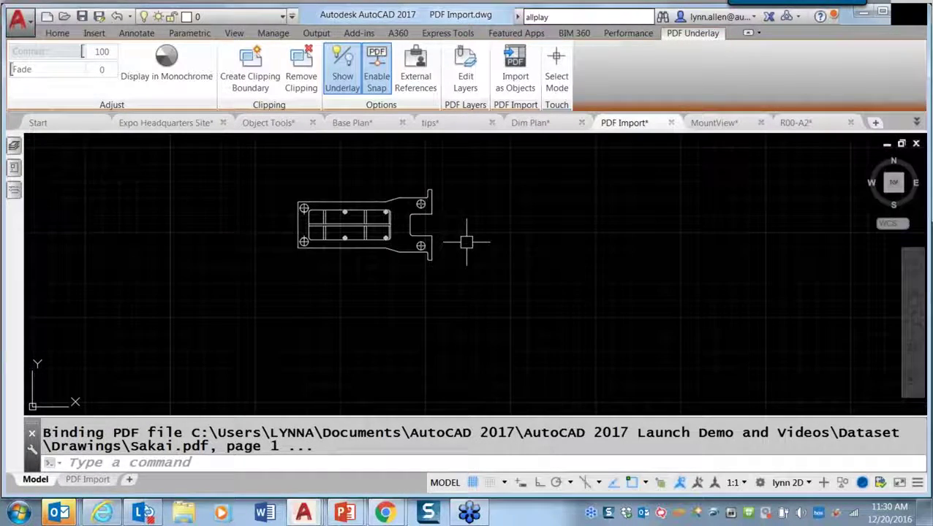
scroll(466, 242, "up", 2)
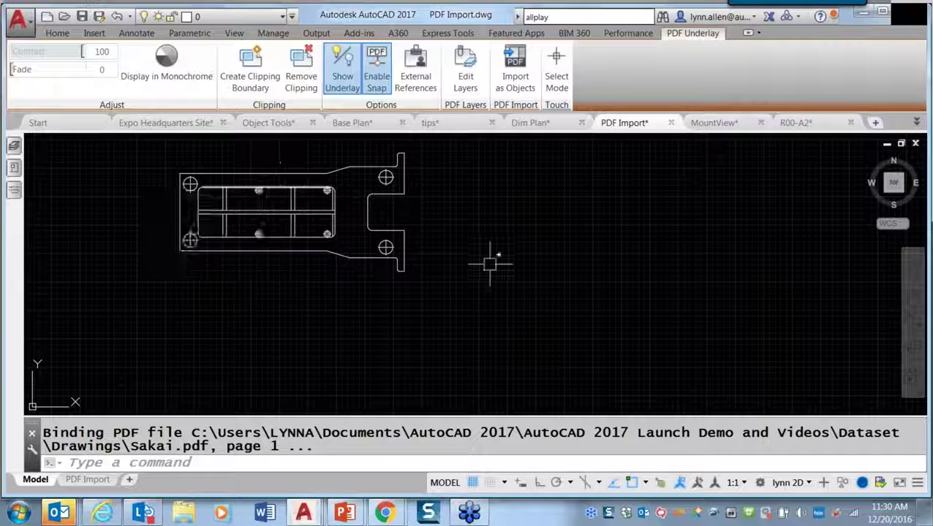
Erase all objects with E and ALL, removing the imported plate geometry
type("e")
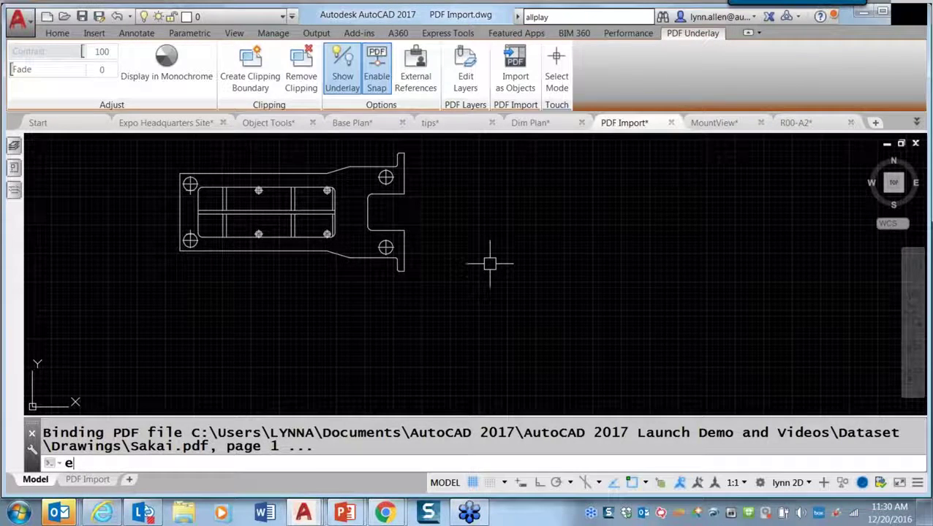
key("Return")
type("all")
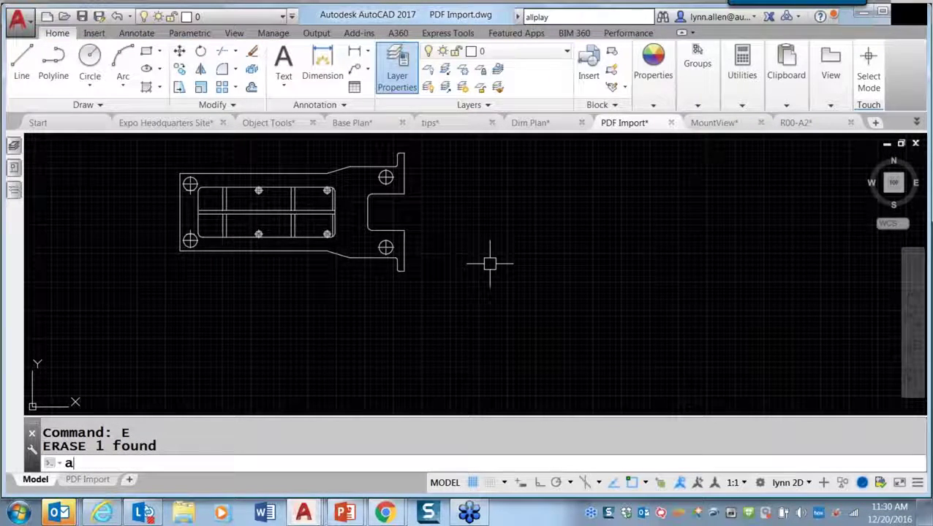
key("Return")
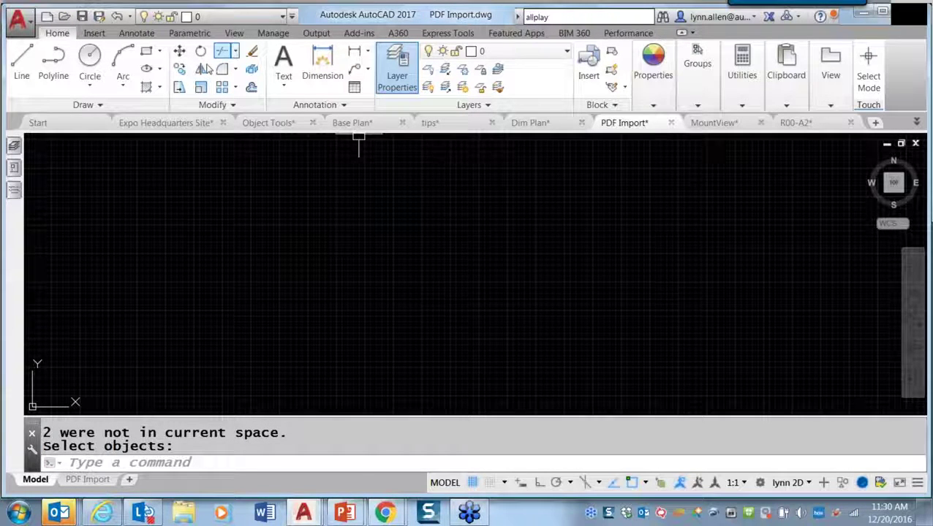
Start PDF Import on Mount View Cabin.pdf, selecting page 3 with scale 48
left_click(94, 34)
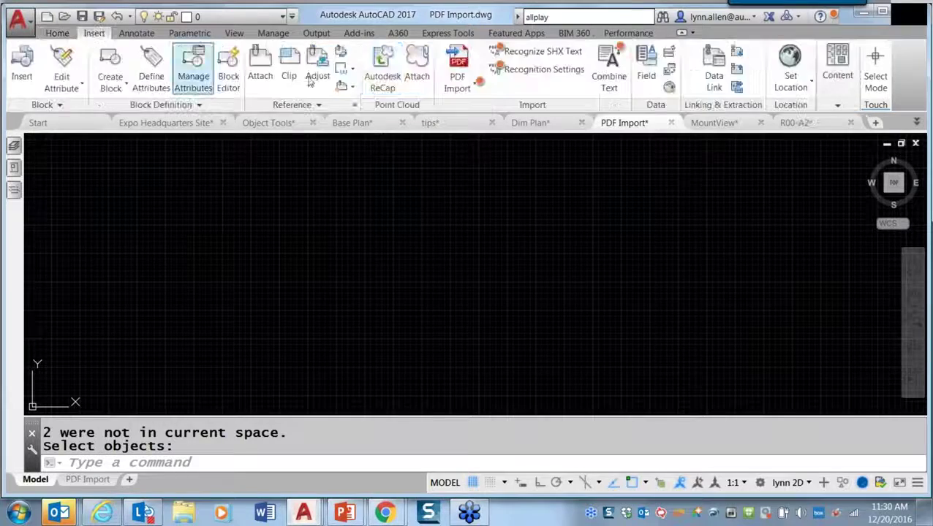
left_click(458, 64)
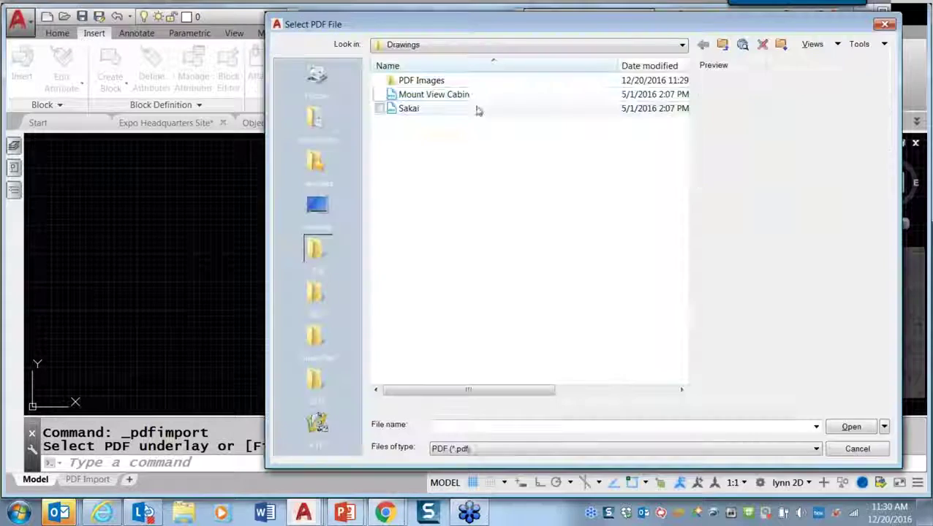
left_click(855, 430)
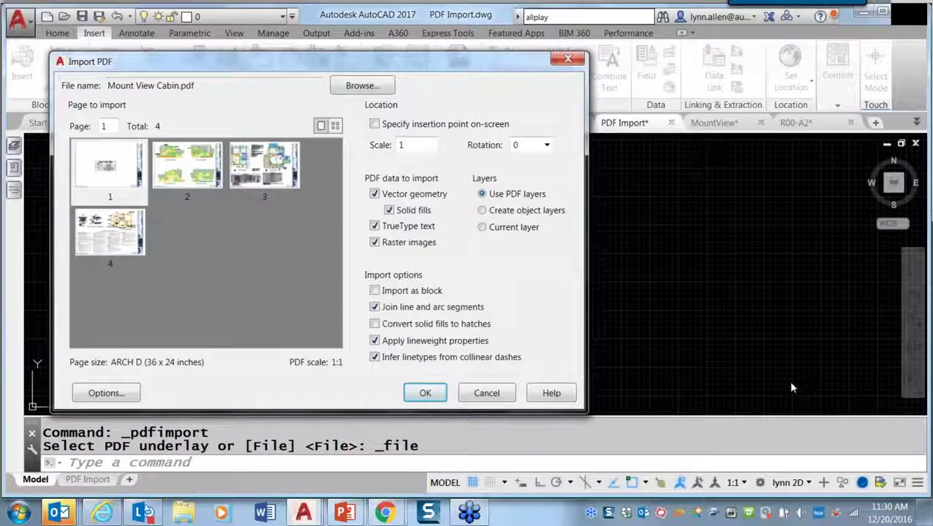
left_click(276, 176)
double_click(433, 146)
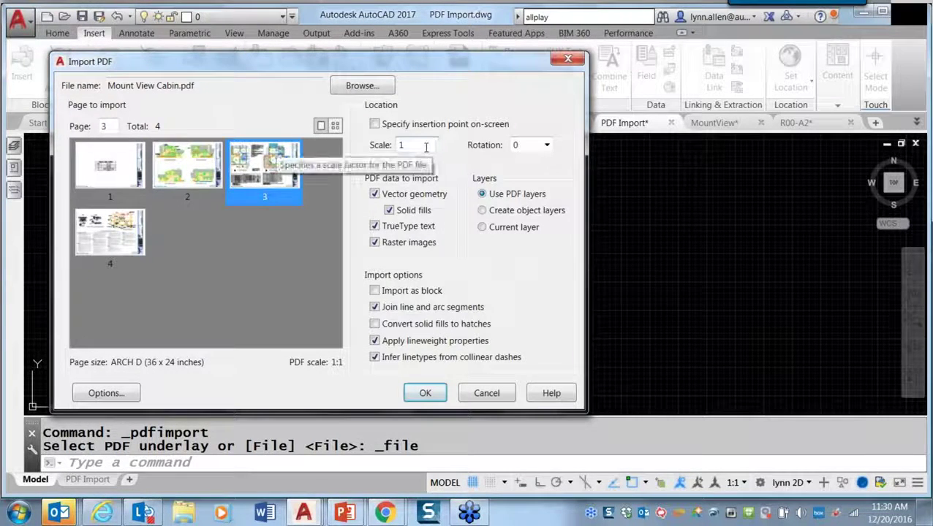
type("48")
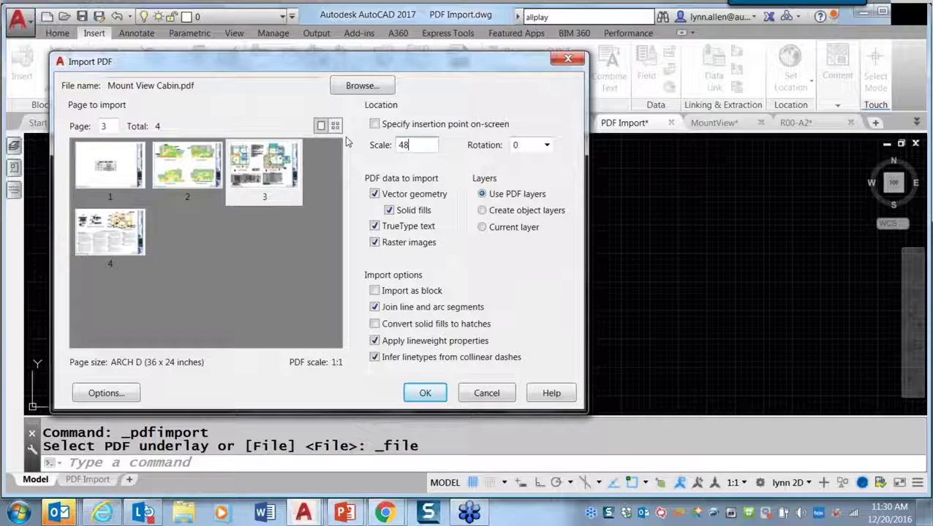
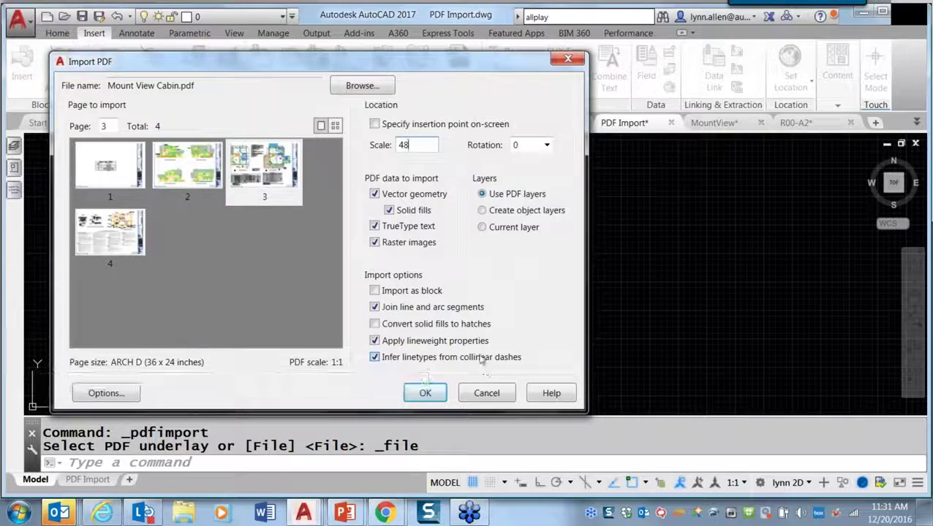
Confirm the import of page 3 of Mount View Cabin.pdf at scale 48
left_click(428, 395)
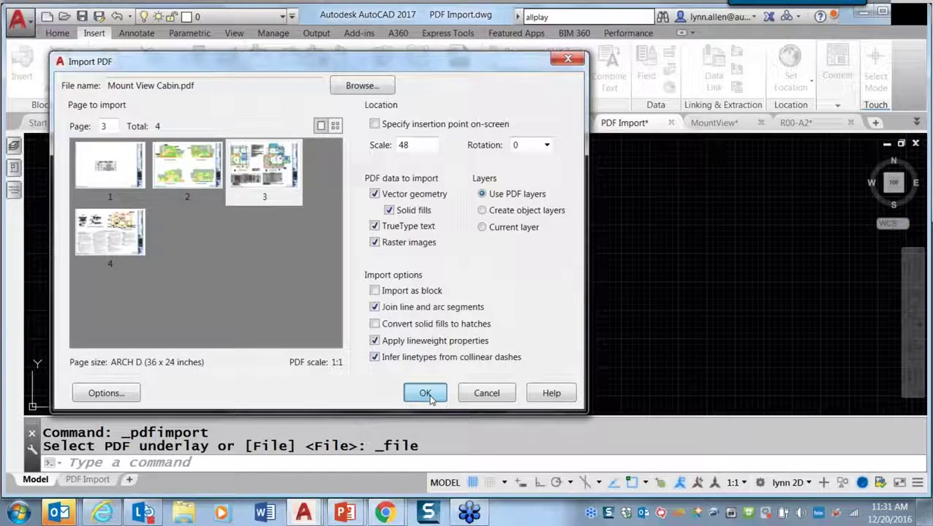
left_click(425, 392)
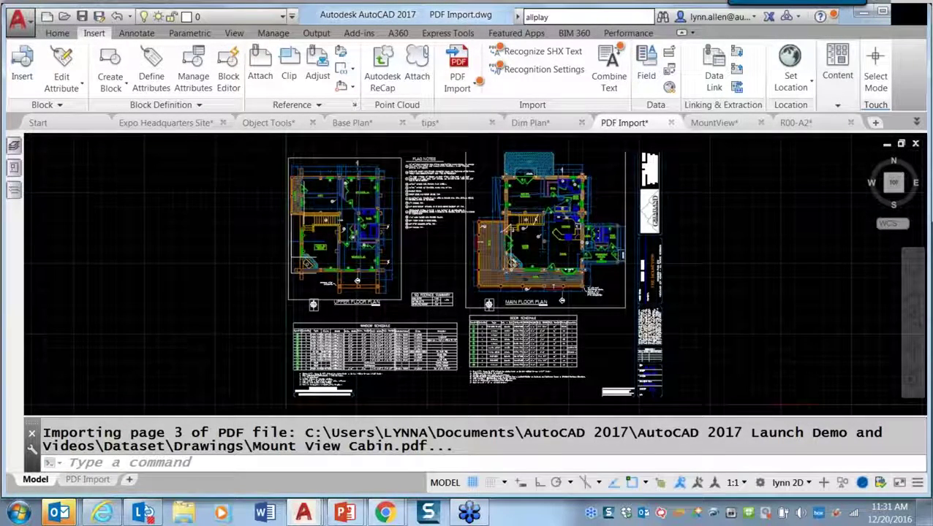
Zoom in and out over the imported cabin sheet to survey its plans and schedules
scroll(394, 330, "up", 2)
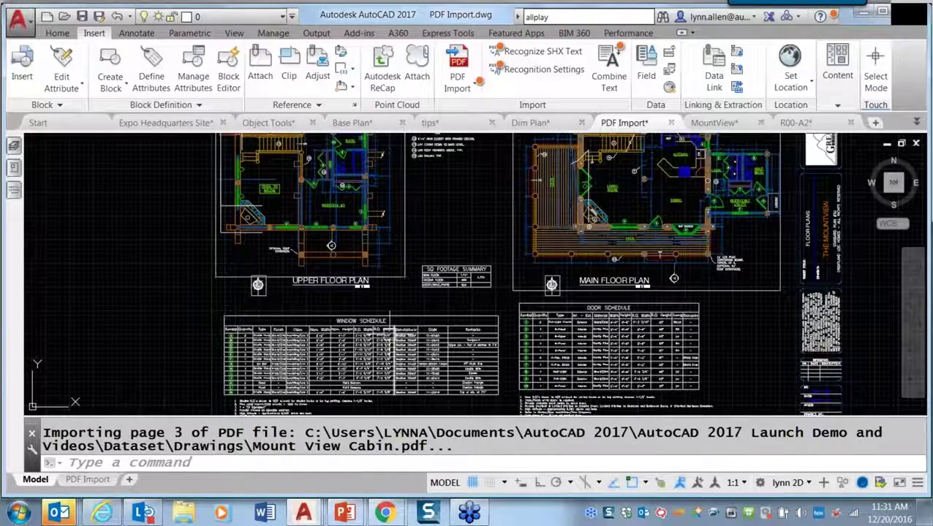
scroll(393, 328, "up", 3)
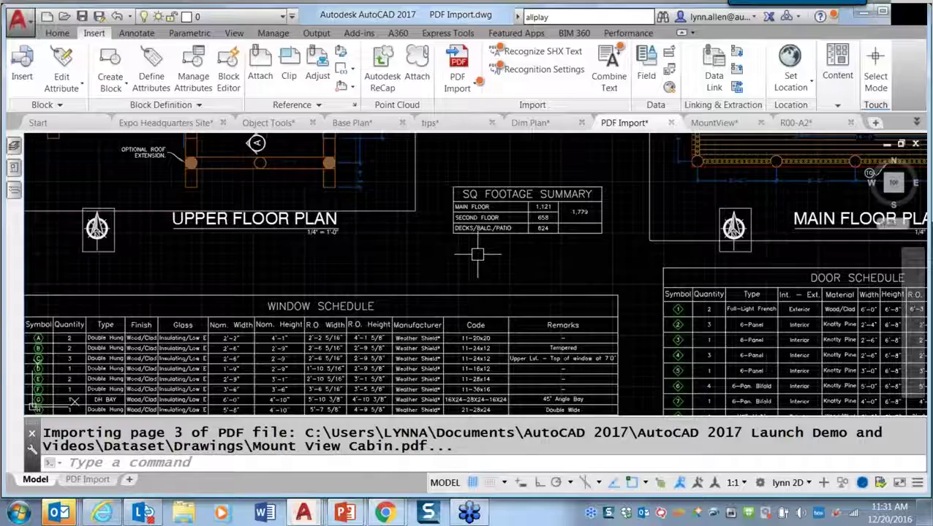
scroll(477, 255, "up", 1)
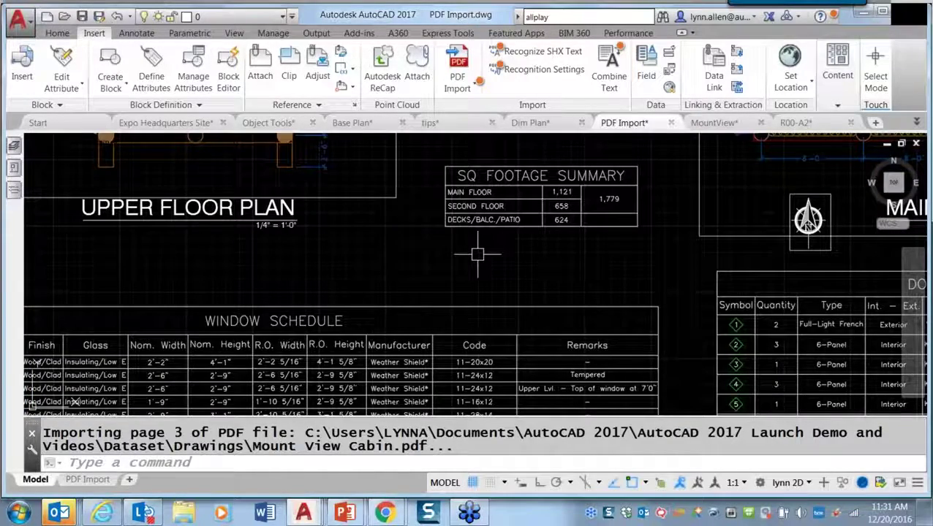
scroll(477, 254, "up", 1)
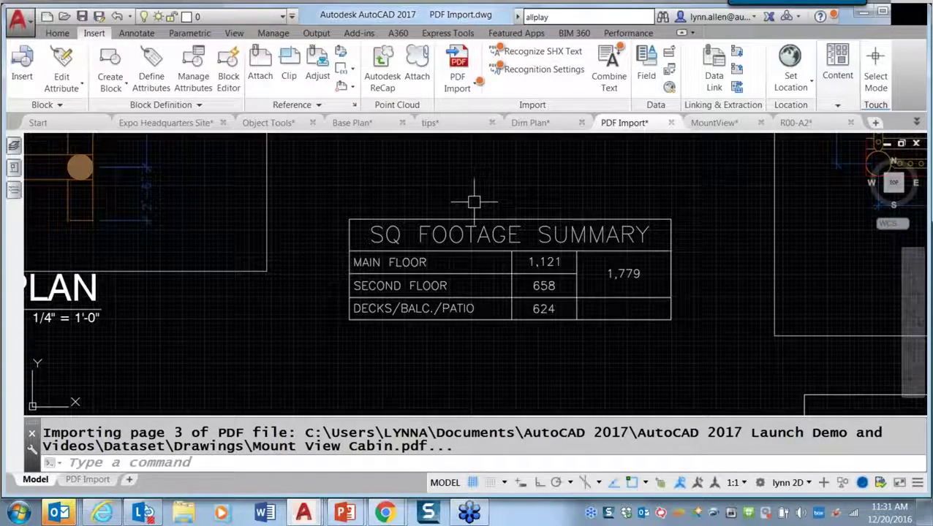
scroll(473, 202, "down", 1)
scroll(475, 200, "down", 1)
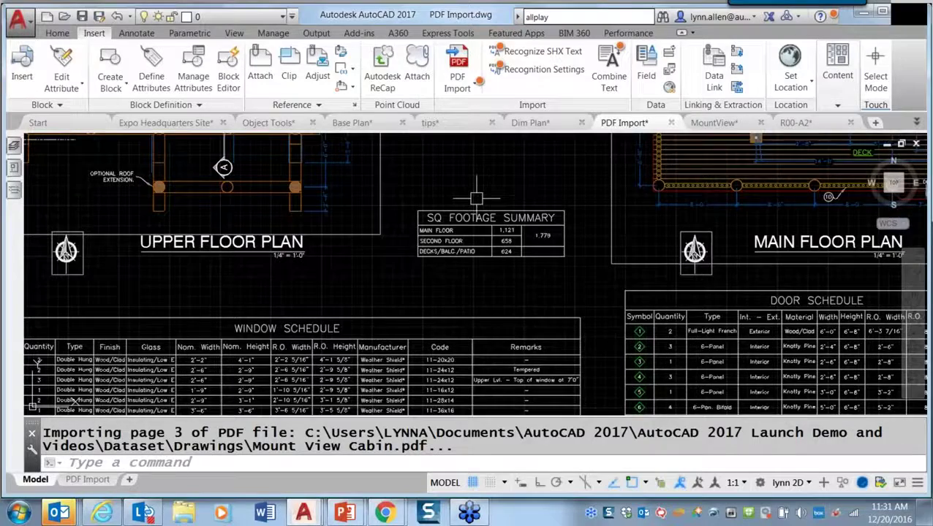
scroll(178, 271, "down", 1)
Pan past the main floor plan and door schedule, then zoom in on the Flag Notes
mouse_move(476, 197)
middle_mouse_down()
mouse_move(178, 271)
mouse_move(159, 398)
middle_mouse_up()
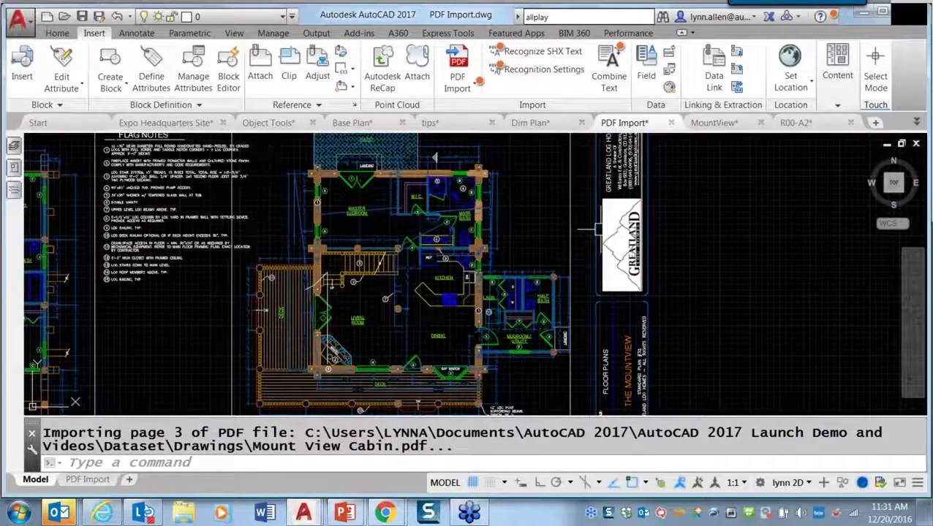
middle_click_drag(176, 305, 391, 332)
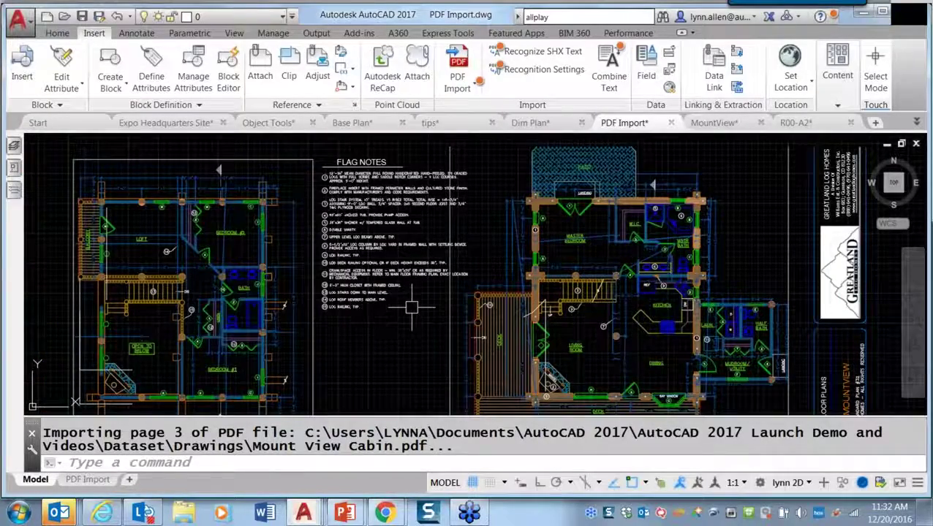
scroll(411, 307, "up", 1)
scroll(412, 307, "up", 1)
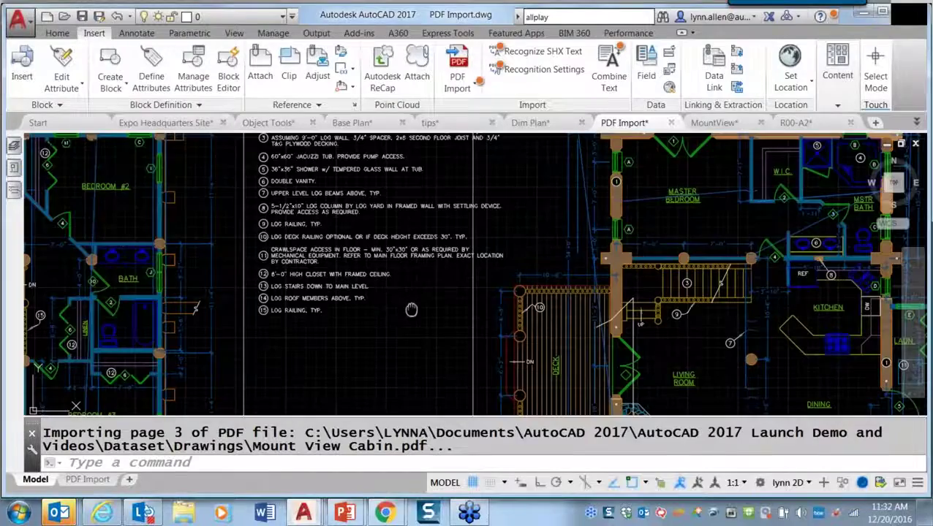
scroll(411, 310, "up", 1)
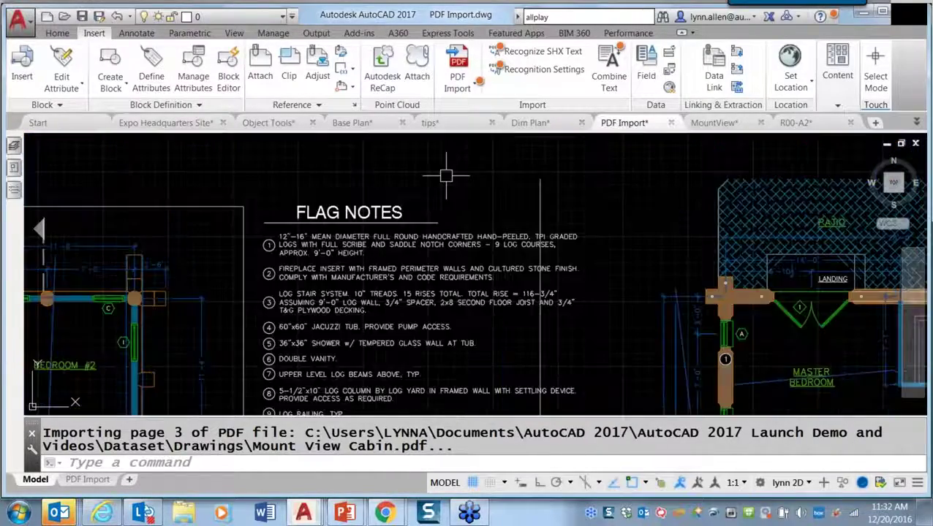
scroll(307, 229, "up", 1)
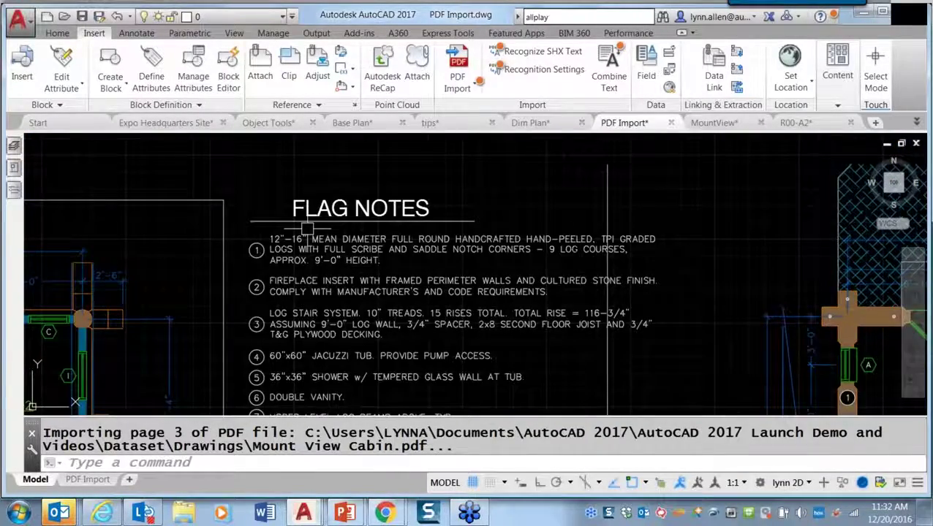
scroll(307, 229, "up", 1)
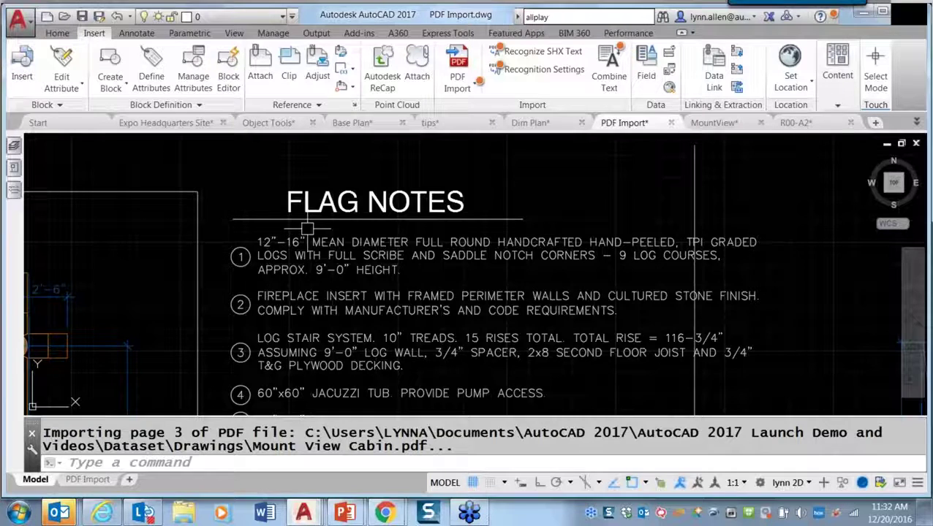
Run Recognize SHX Text on note 1's geometry, converting it into 3 text objects
left_click(544, 53)
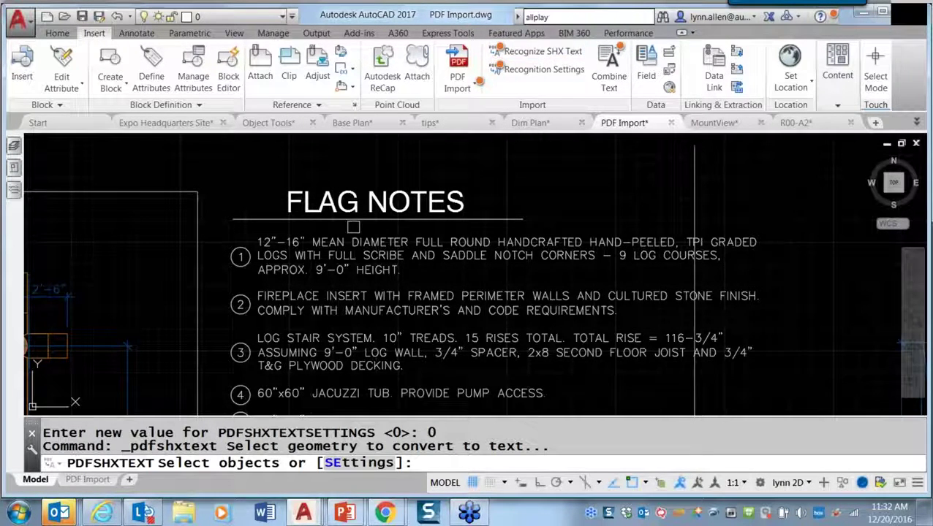
left_click(247, 230)
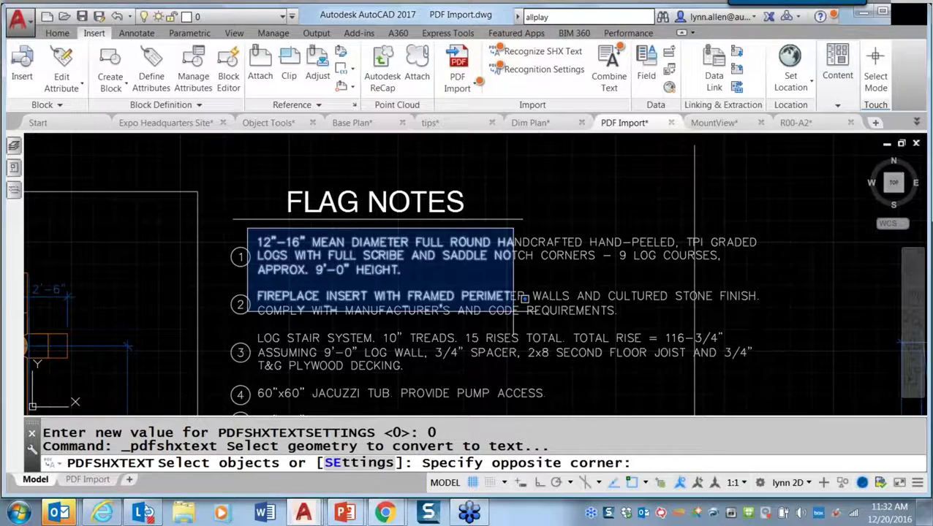
left_click(779, 278)
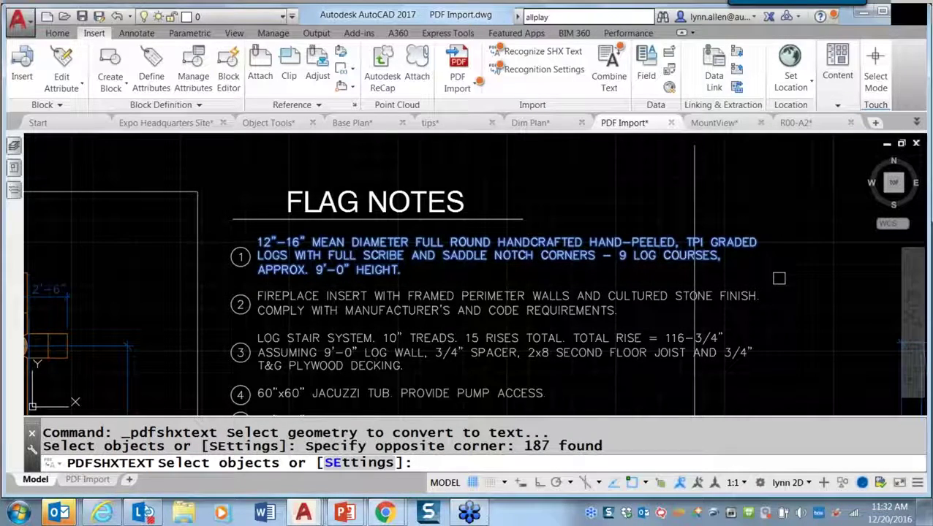
key("Return")
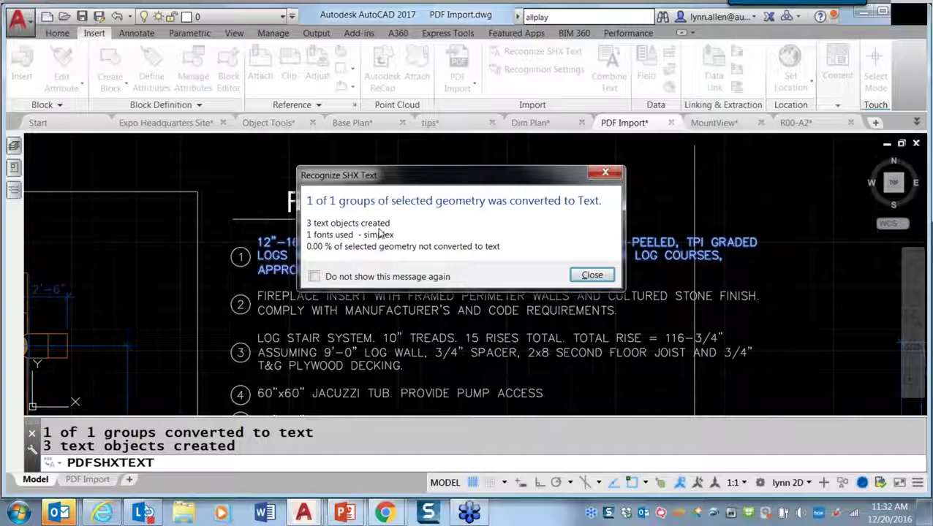
left_click(595, 277)
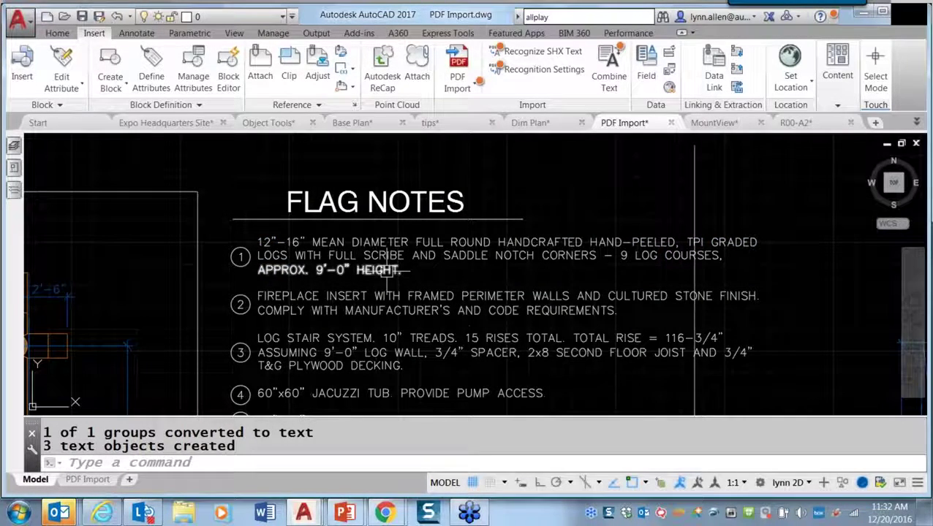
mouse_move(388, 275)
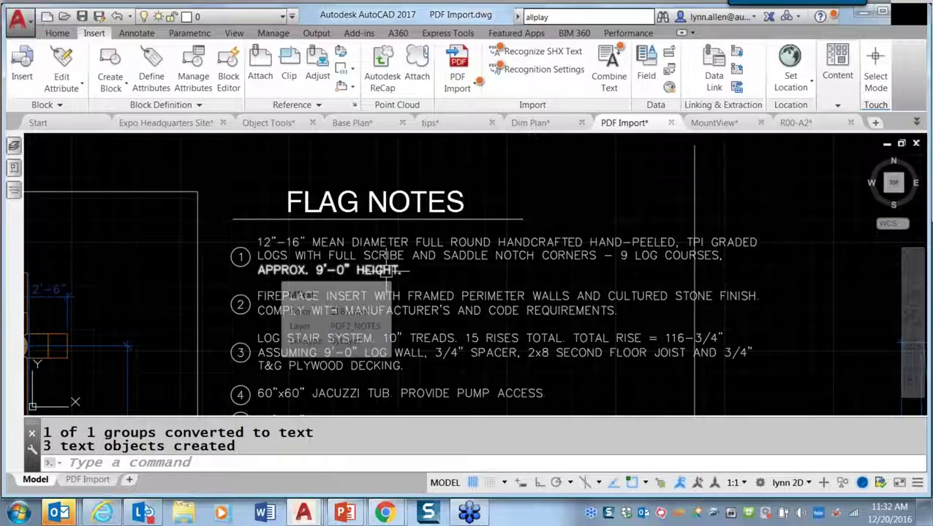
mouse_move(394, 251)
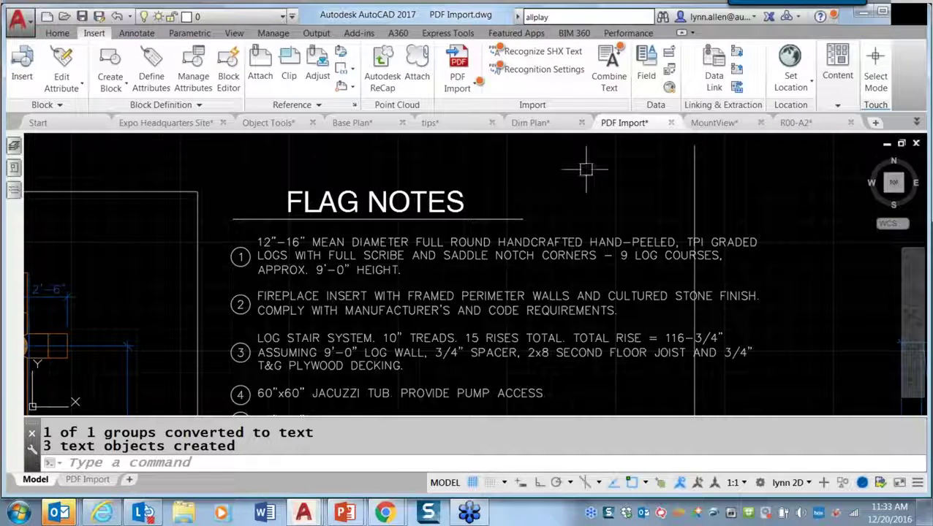
Combine the three text lines of note 1 into a single MText paragraph
left_click(616, 83)
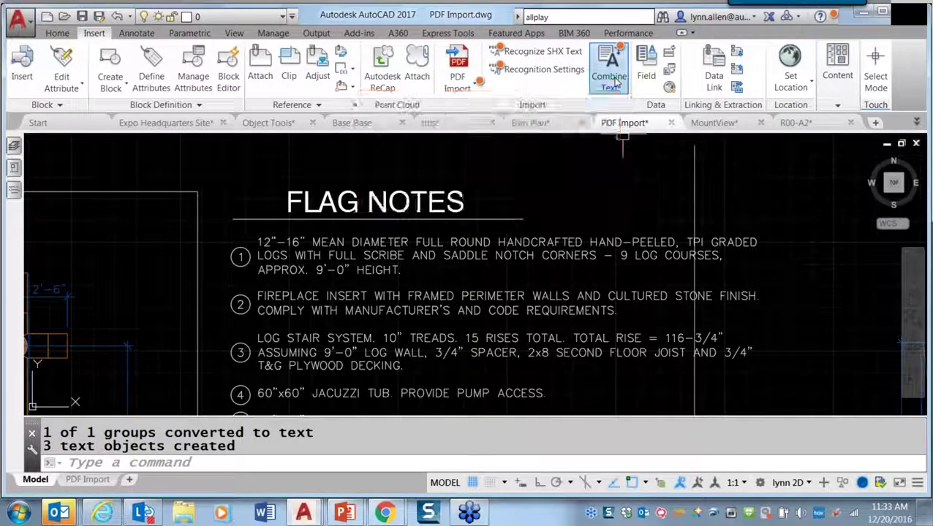
left_click(299, 242)
left_click(296, 256)
left_click(296, 269)
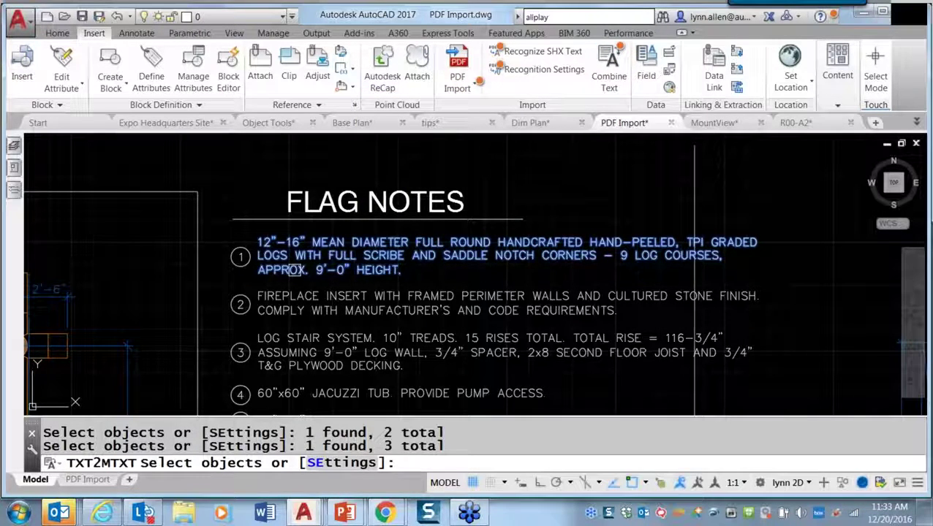
key("Return")
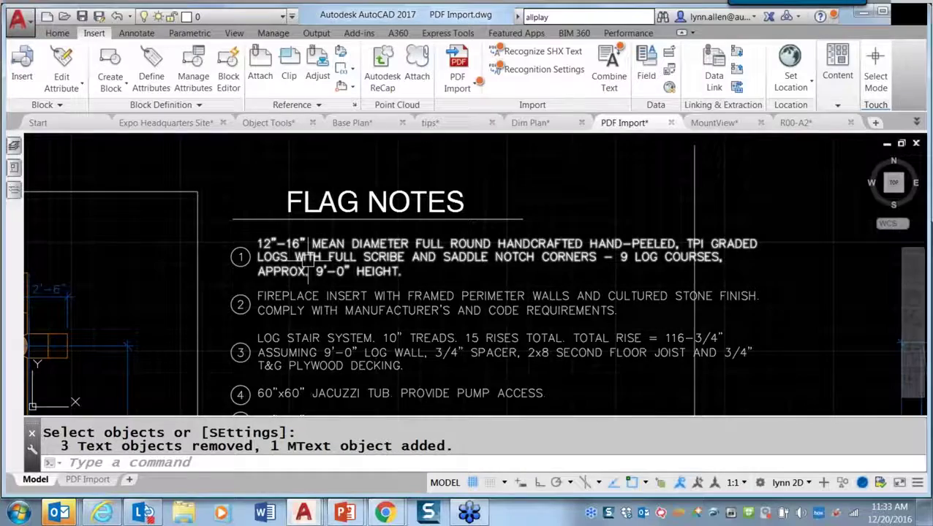
Drag the paragraph's width grip narrower so note 1 rewraps into three lines
left_click(731, 246)
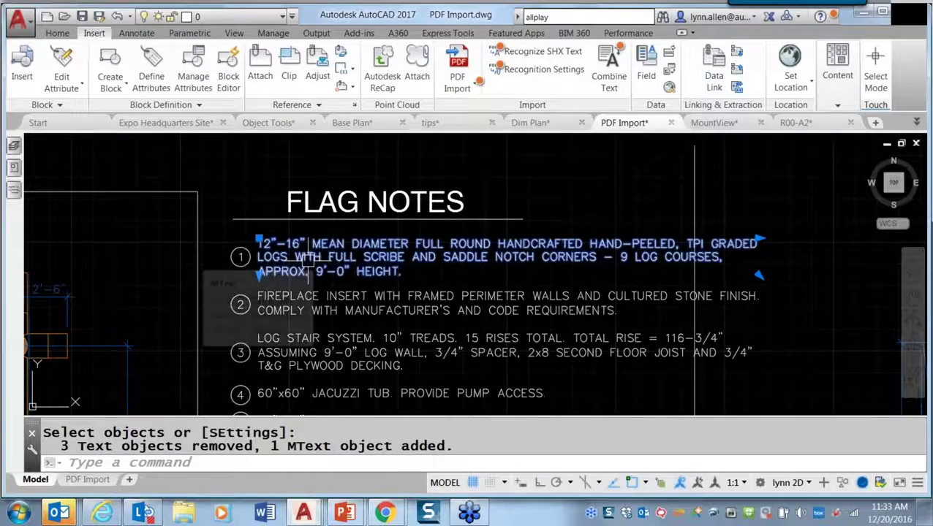
left_click(759, 238)
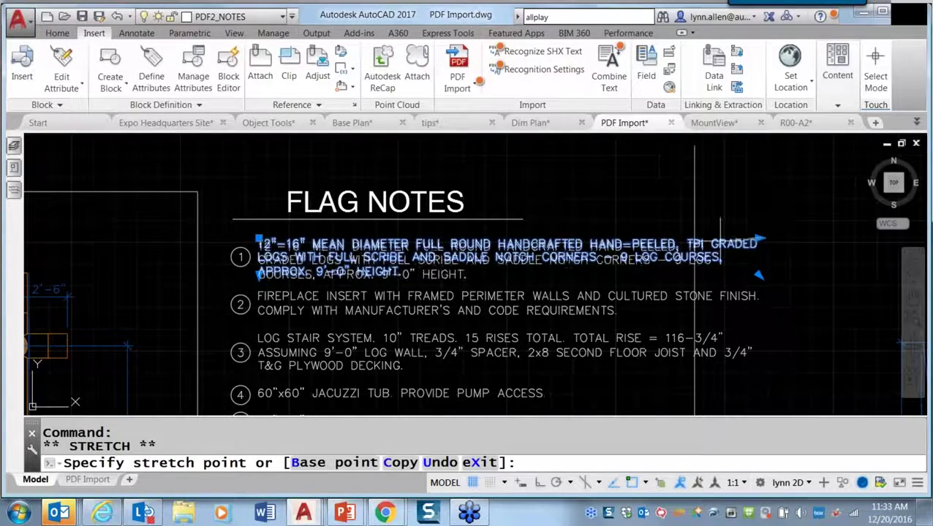
left_click(665, 252)
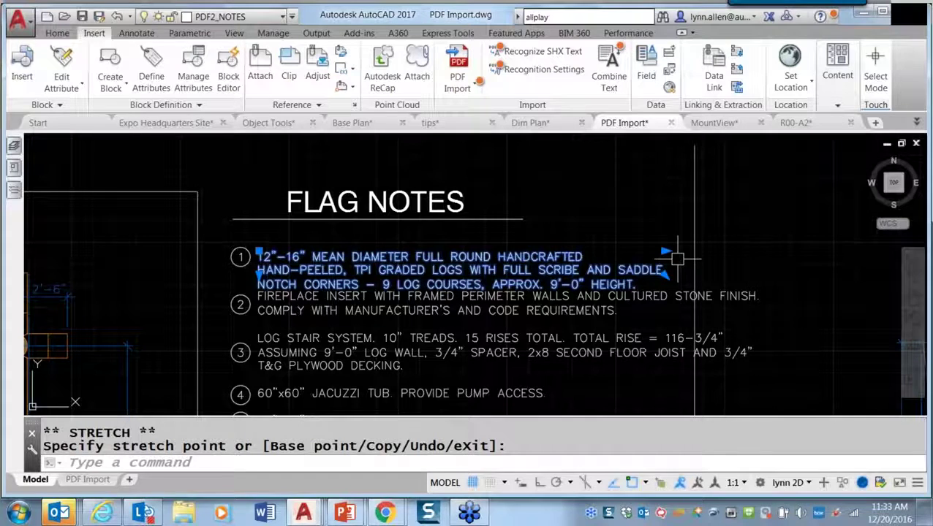
key("Escape")
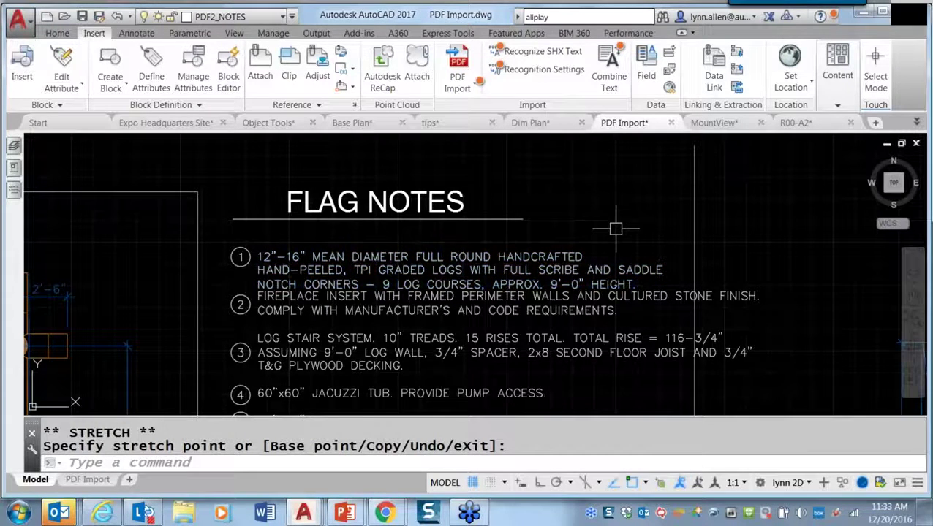
key("Escape")
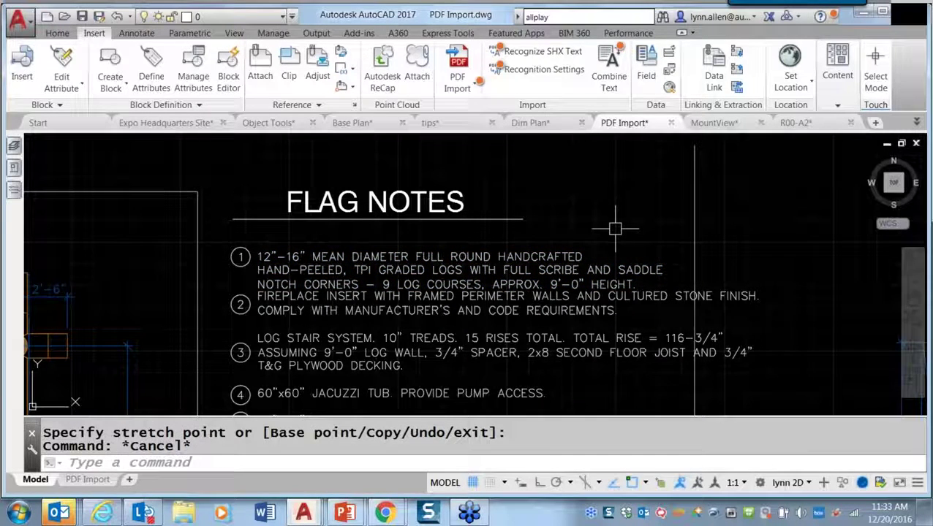
Review the SHX recognition settings (simplex, romans, txt, isocp fonts, threshold), then close them and cancel conversion
left_click(543, 70)
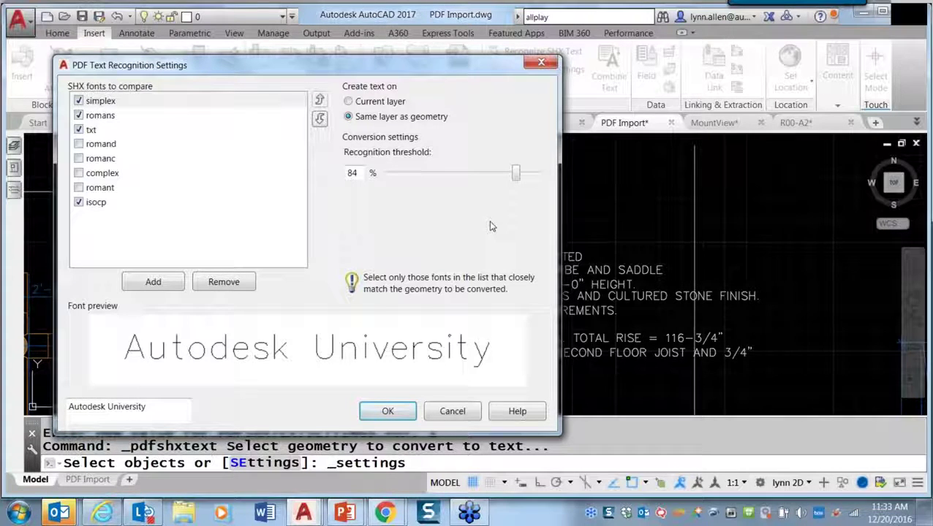
mouse_move(516, 178)
left_mouse_down()
mouse_move(542, 180)
mouse_move(517, 180)
left_mouse_up()
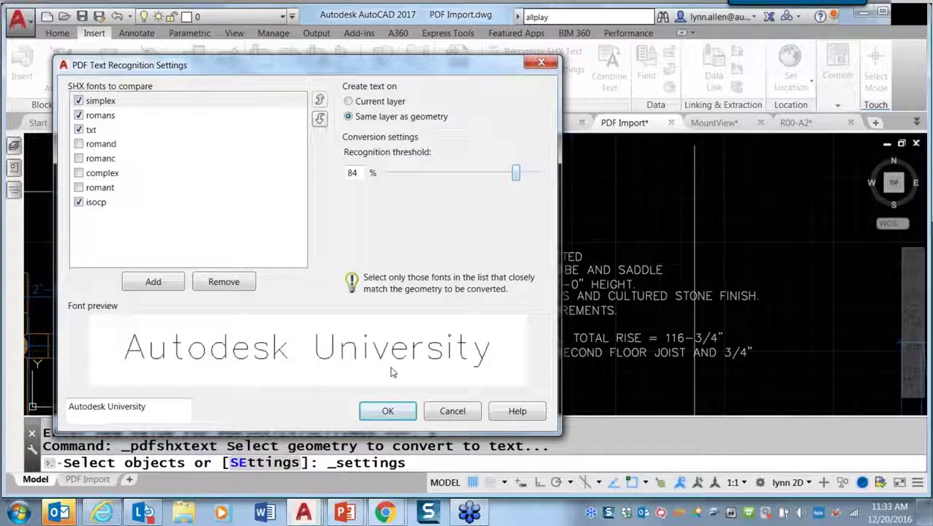
left_click(380, 413)
key("Escape")
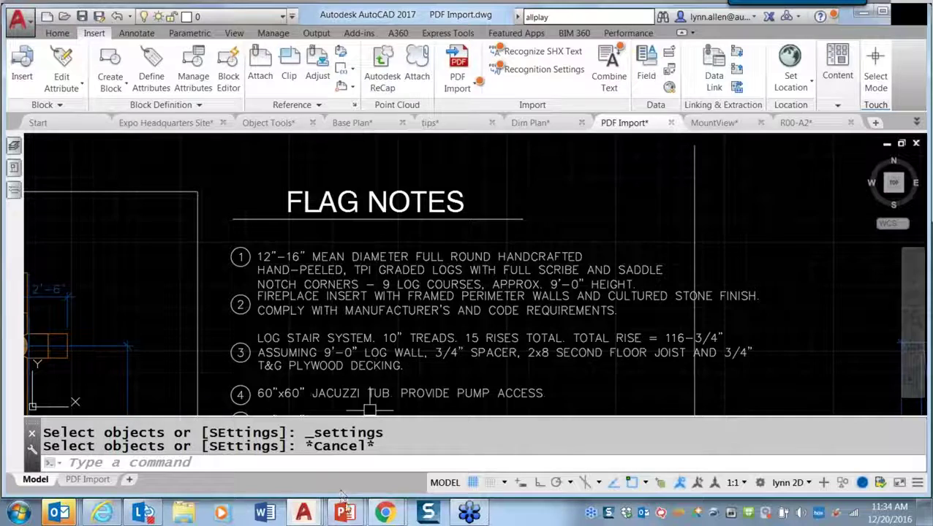
mouse_move(345, 515)
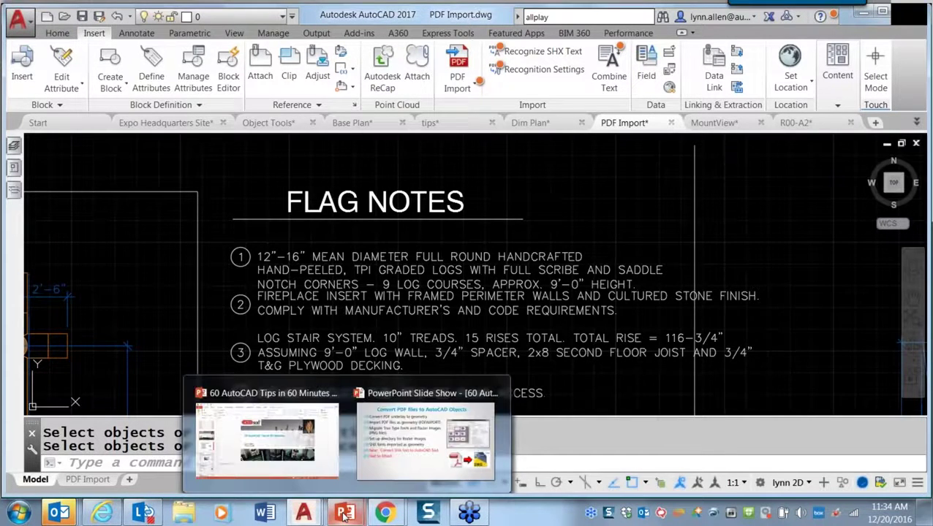
Present the PowerPoint TimeSavers! slide with tips 26–32, then return to AutoCAD
left_click(424, 438)
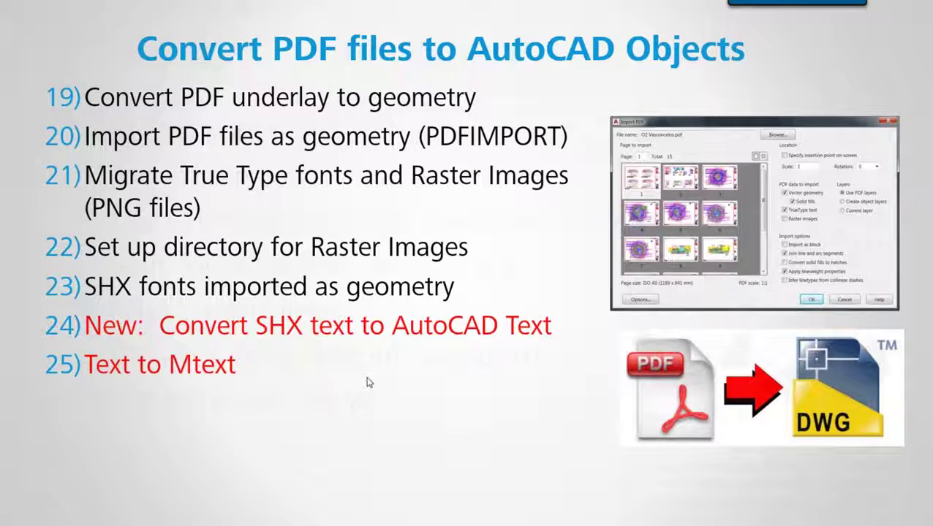
left_click(369, 382)
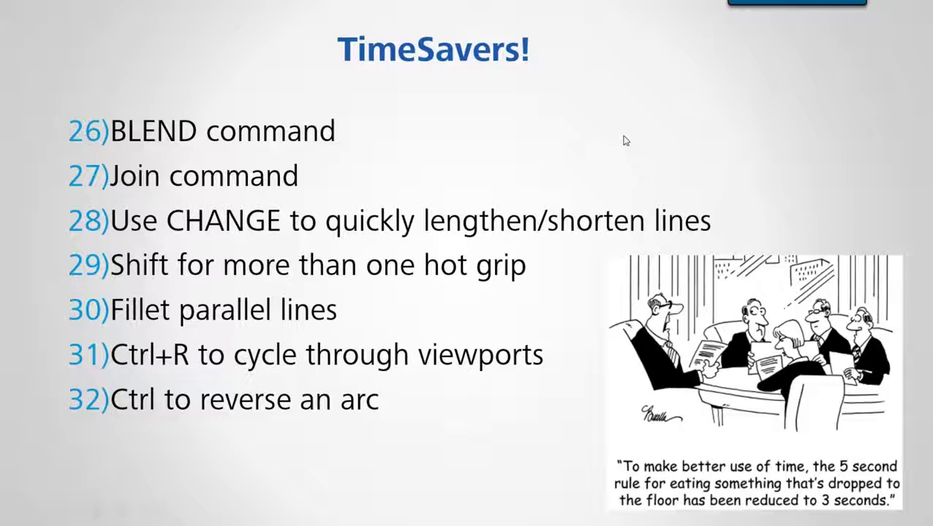
key("alt+Tab")
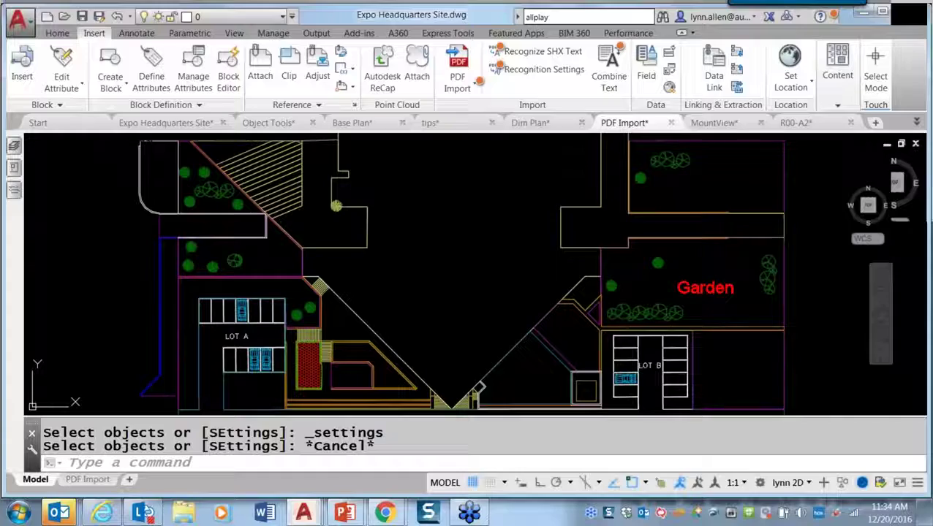
Switch through the R00-A2 and MountView drawings to Base Plan's OsnapFilletChamferBlendJoin layout, zoomed in
key("Escape")
key("Escape")
left_click(803, 125)
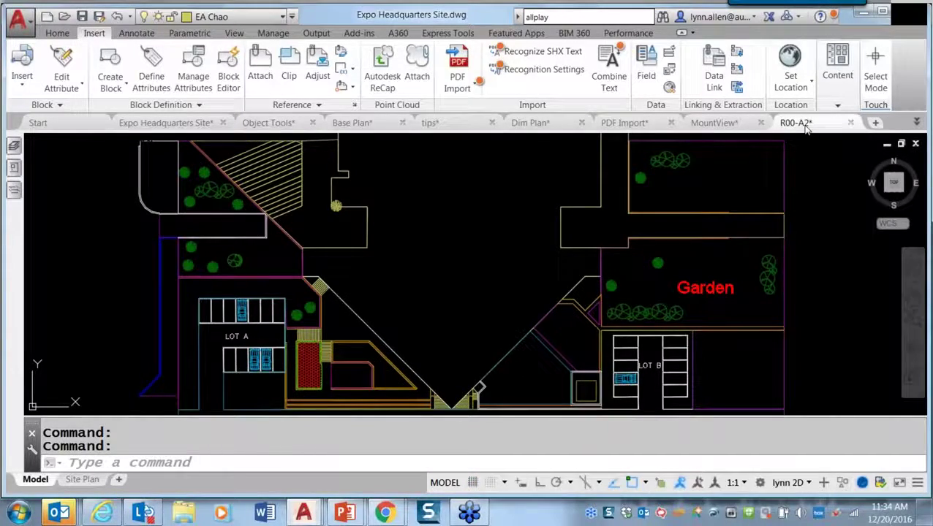
left_click(720, 124)
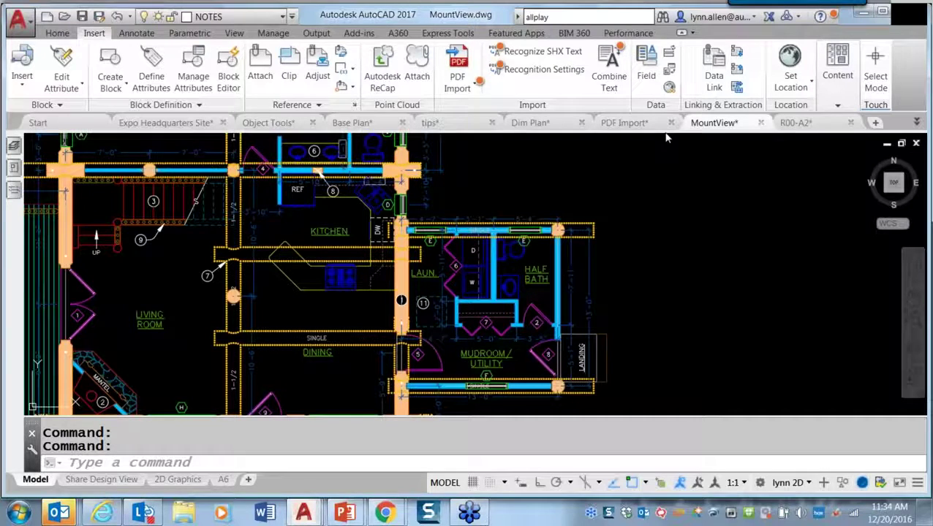
left_click(366, 125)
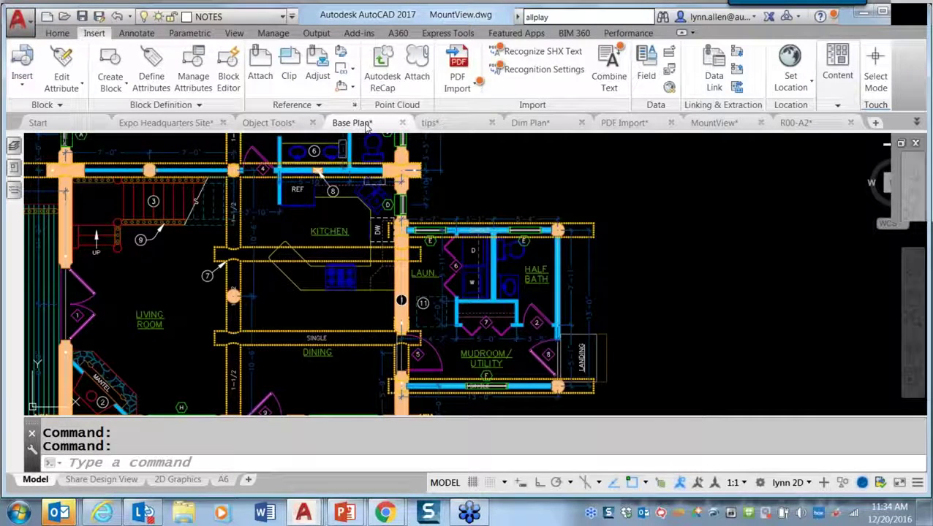
left_click(365, 125)
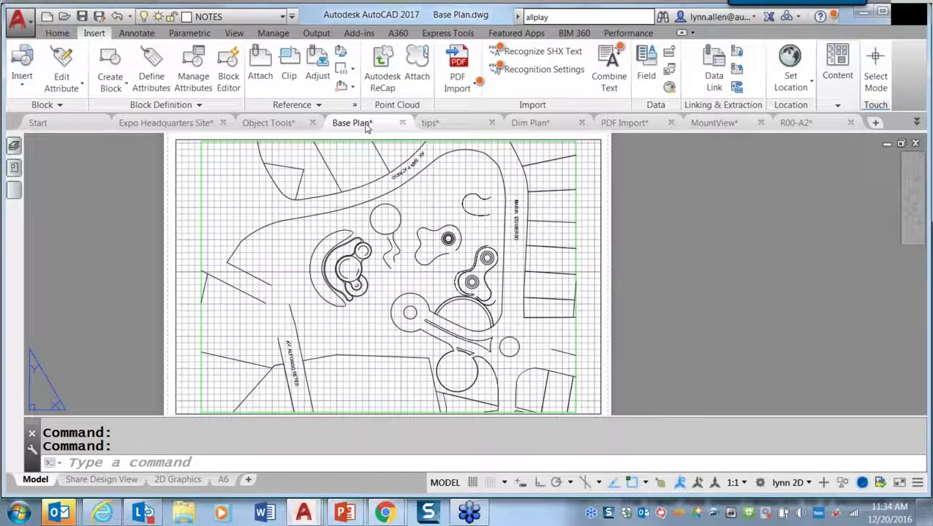
scroll(524, 225, "up", 3)
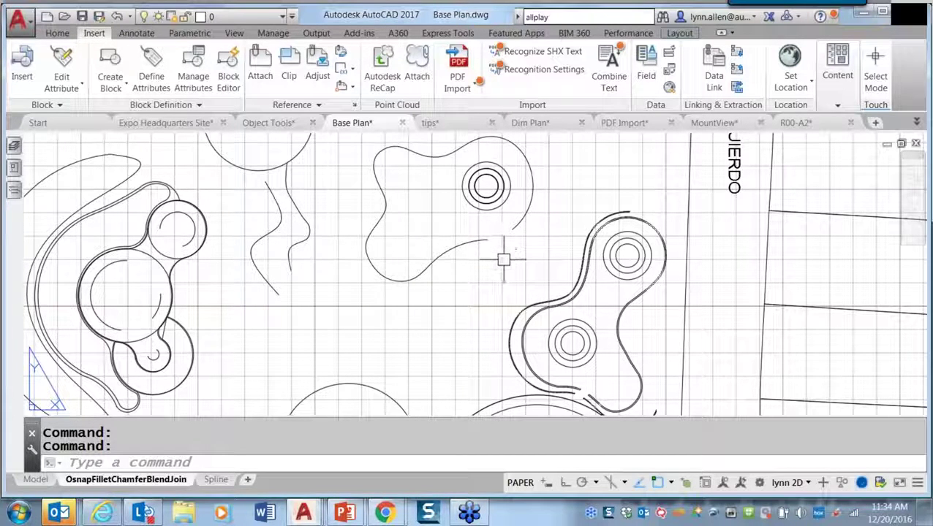
left_click(57, 34)
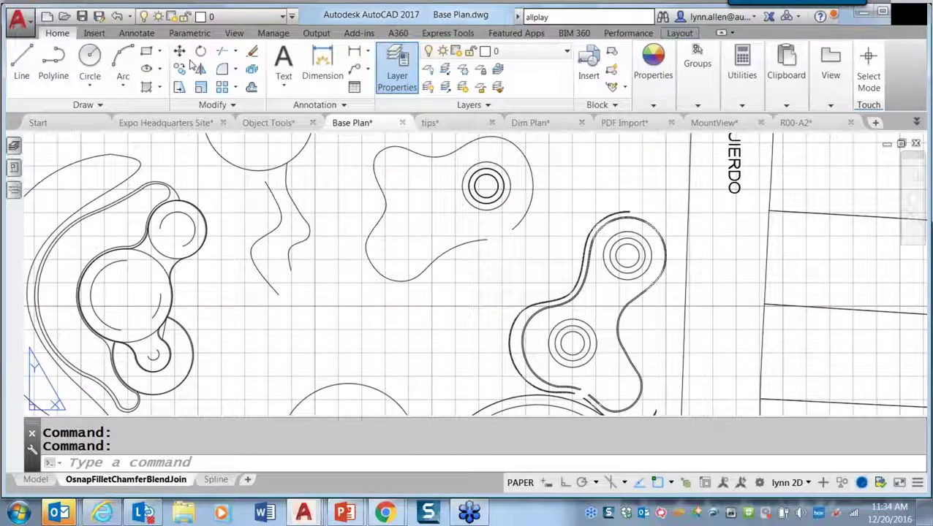
Try Blend Curves from the Fillet dropdown, cancel, and enter model space in the layout viewport
left_click(235, 71)
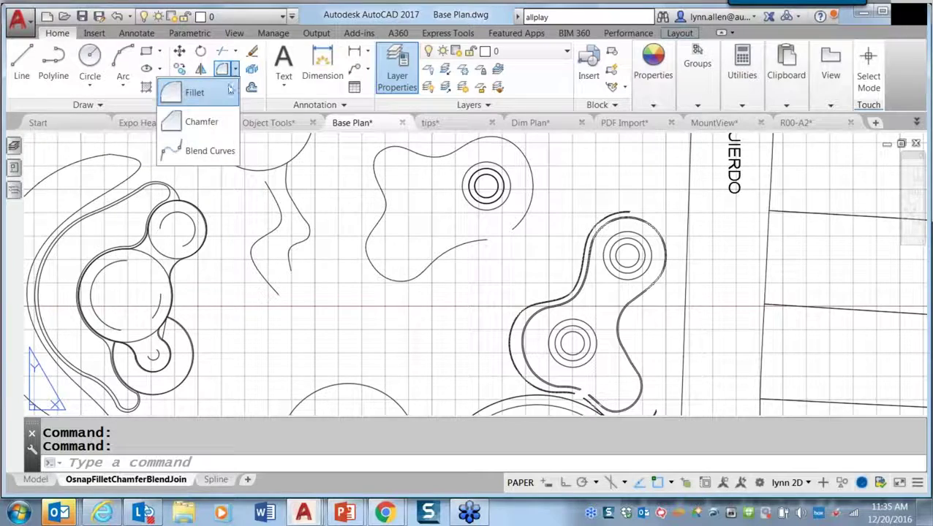
left_click(213, 152)
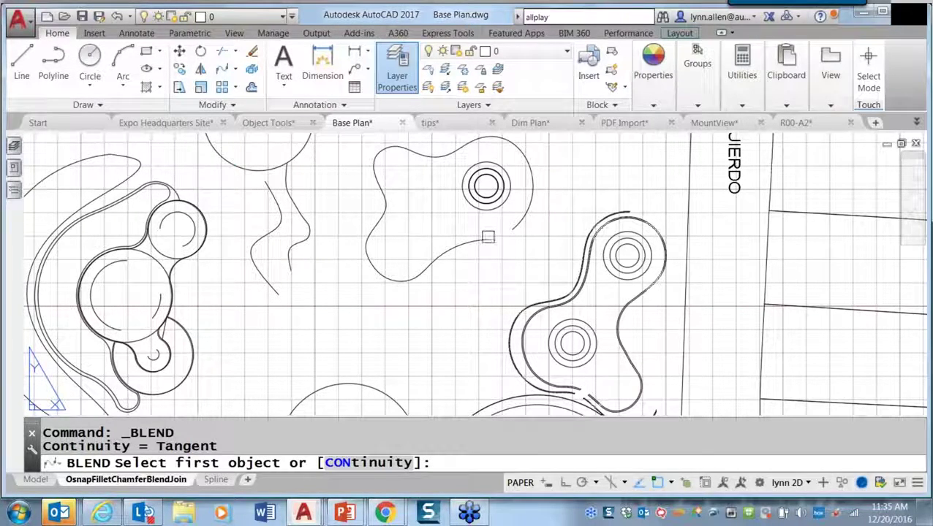
left_click(487, 235)
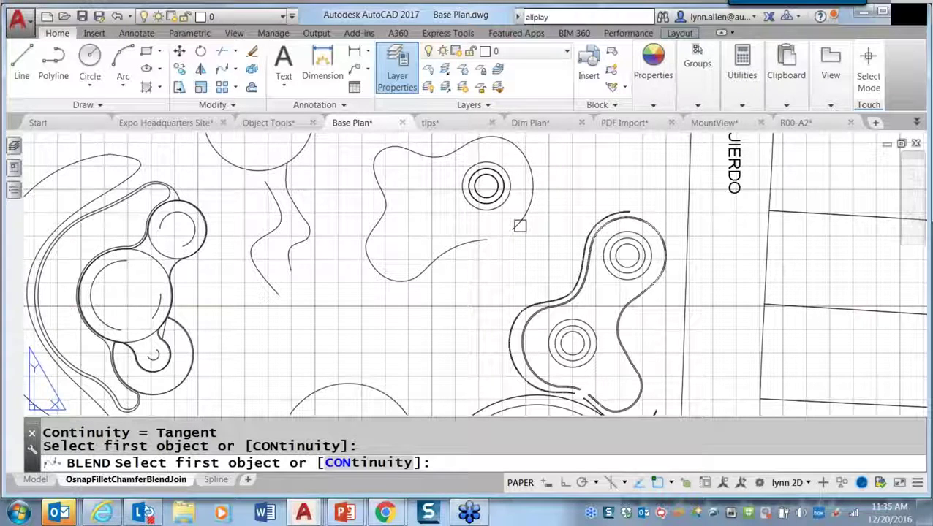
left_click(519, 225)
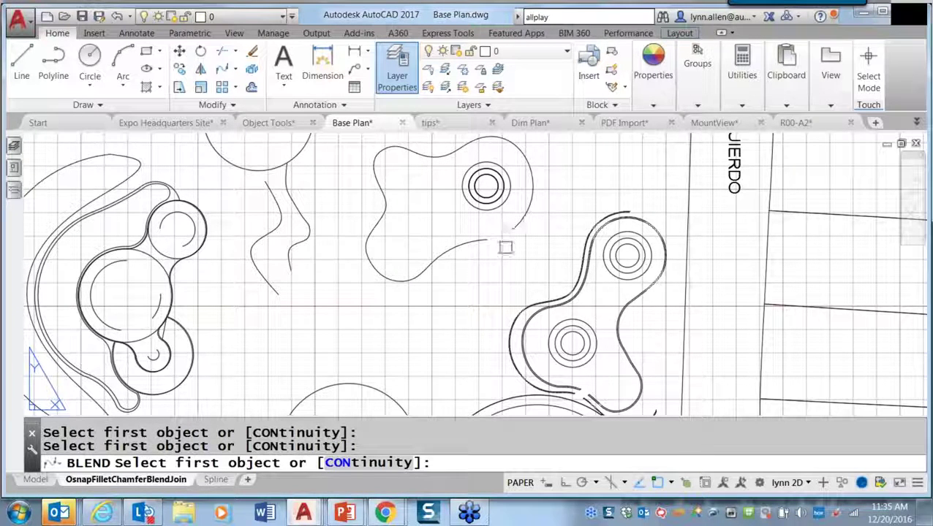
key("Escape")
double_click(486, 276)
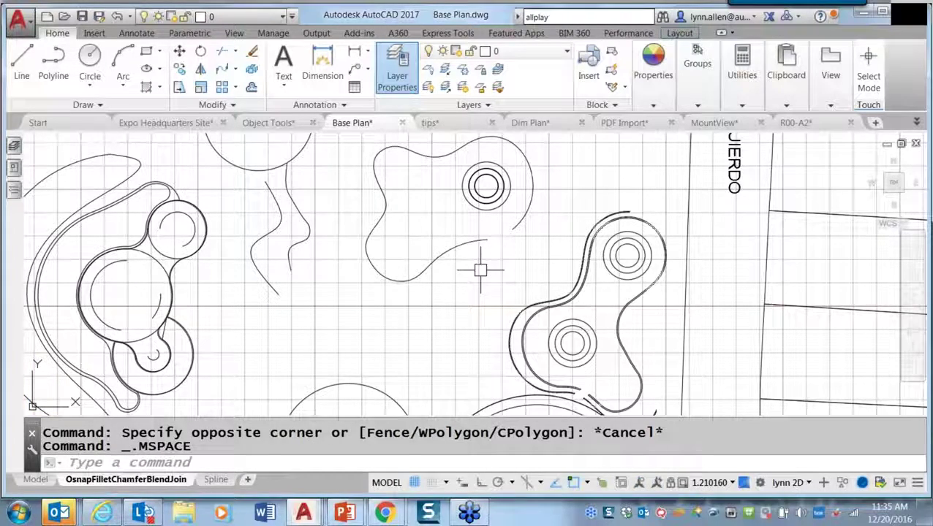
Blend the first pair of curves on the Mickey shape after an abandoned spline attempt
left_click(222, 68)
left_click(483, 242)
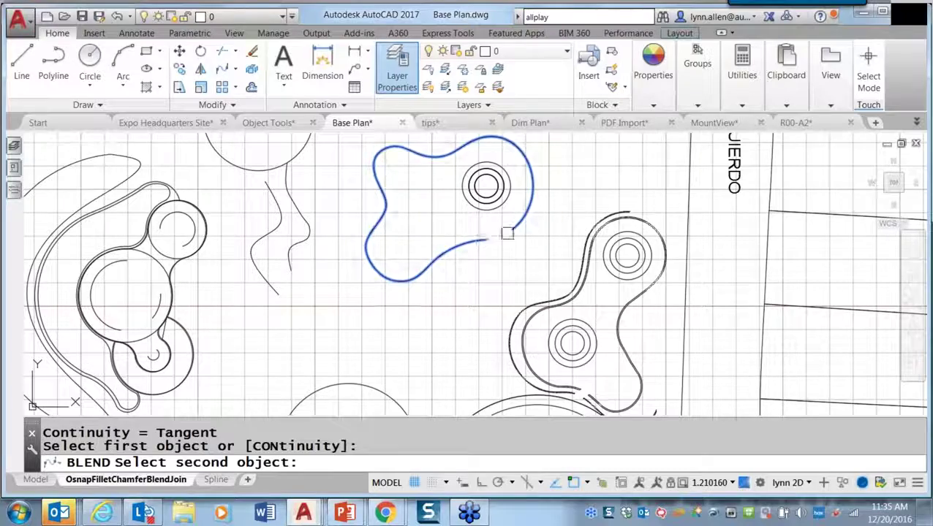
key("Return")
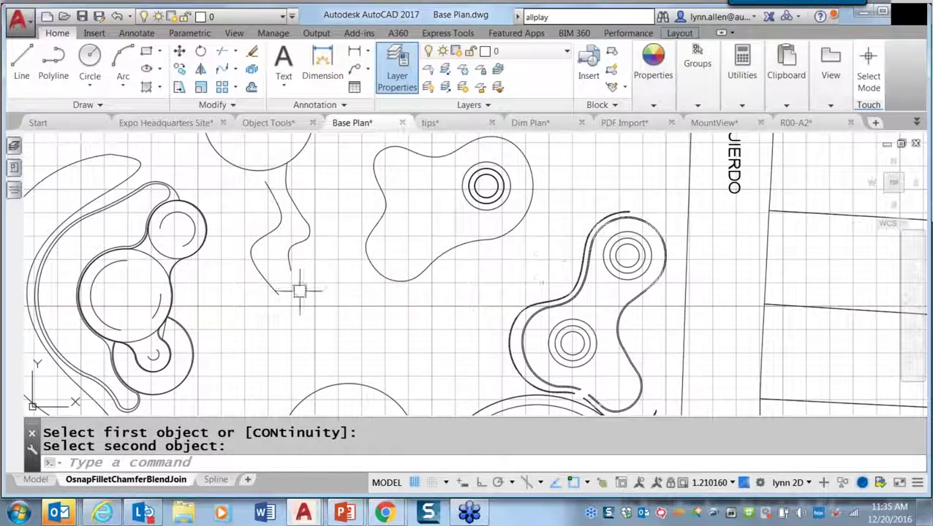
middle_click_drag(267, 308, 523, 285)
key("Return")
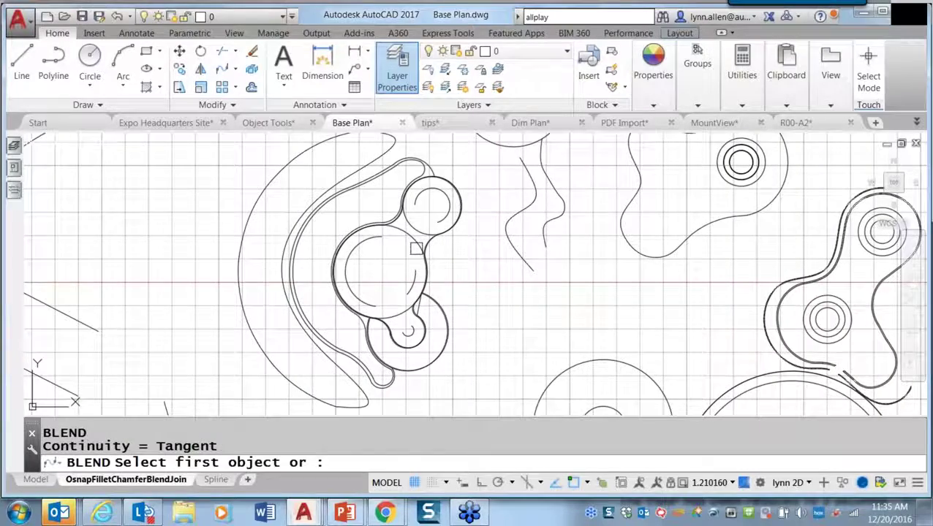
left_click(381, 232)
left_click(419, 266)
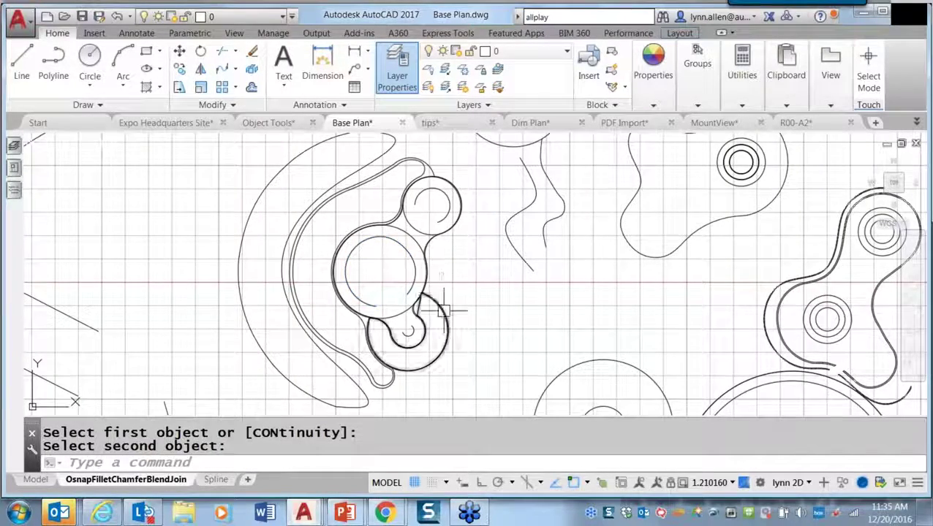
Blend the lower circle to the inner circle, then the upper circle to its neighbour
key("Return")
left_click(376, 308)
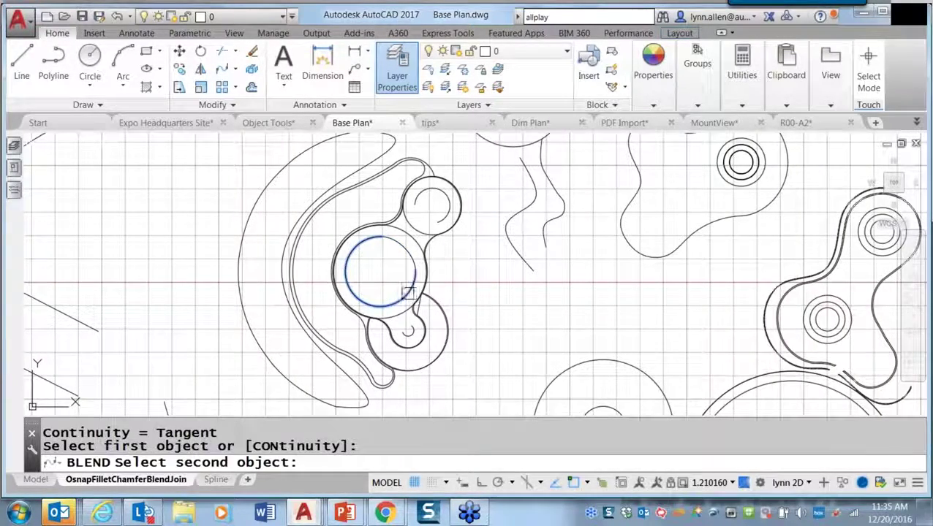
left_click(407, 294)
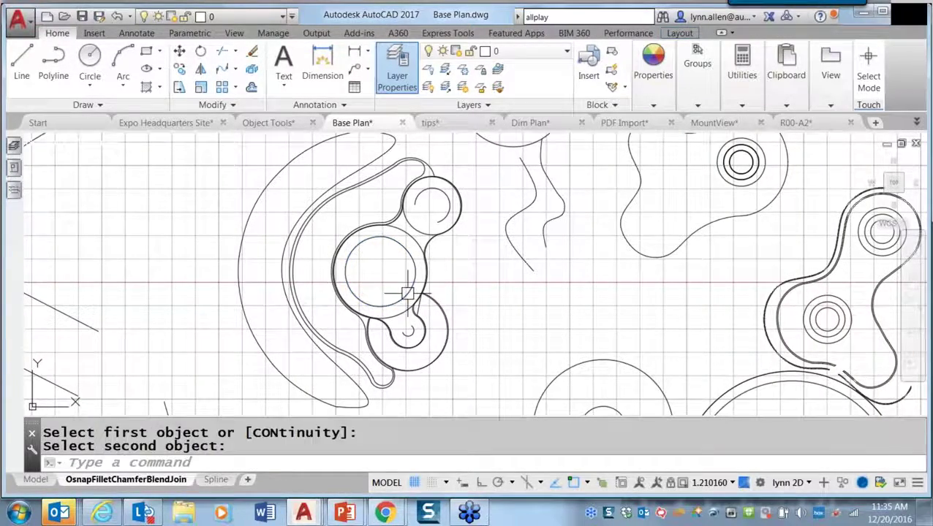
key("Return")
left_click(419, 198)
left_click(437, 208)
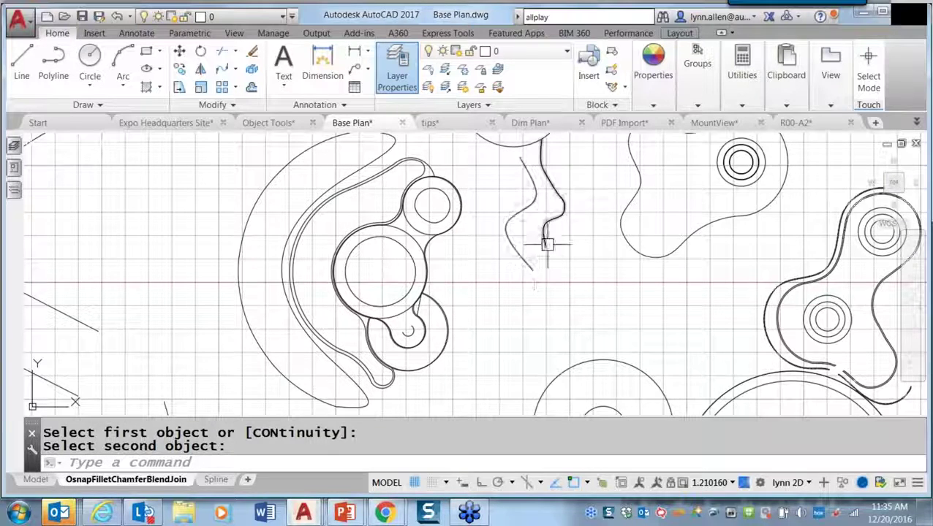
Attempt a blend on the left wavy spline, which is rejected as blending with itself
key("Return")
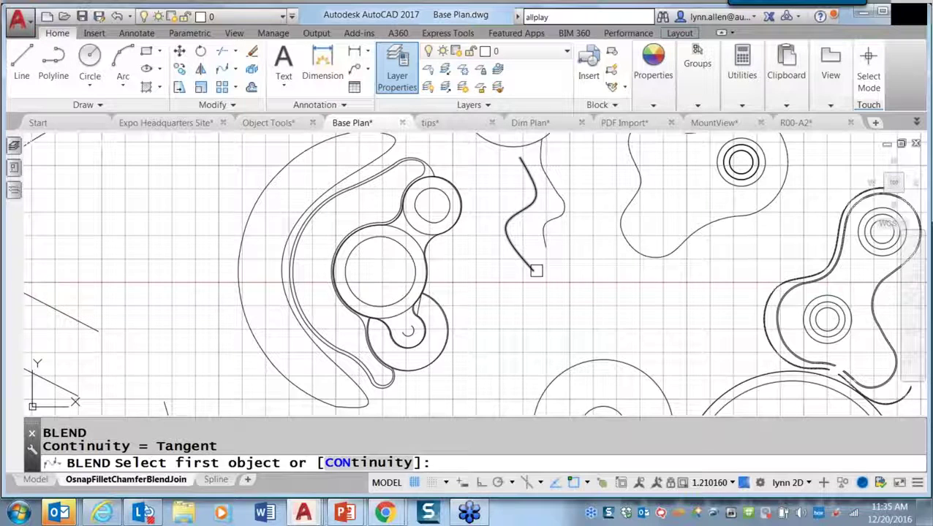
left_click(537, 271)
left_click(537, 270)
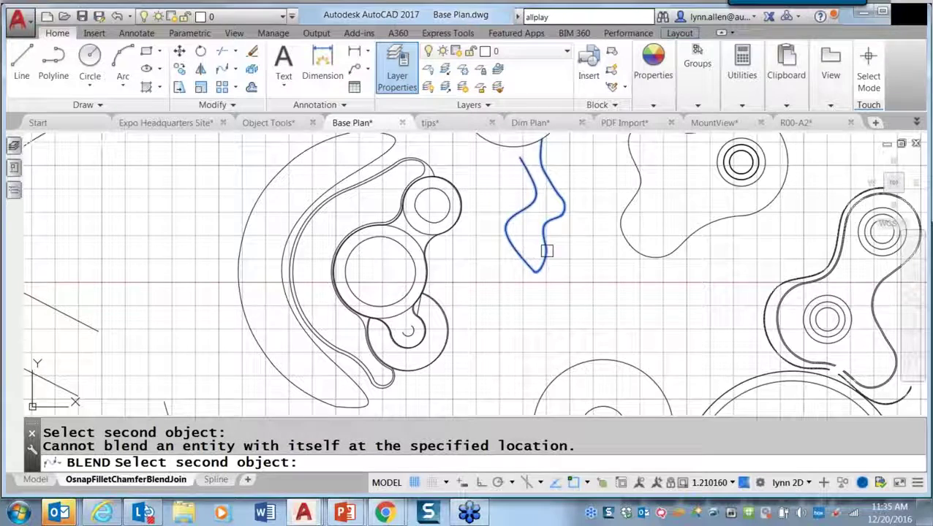
key("Escape")
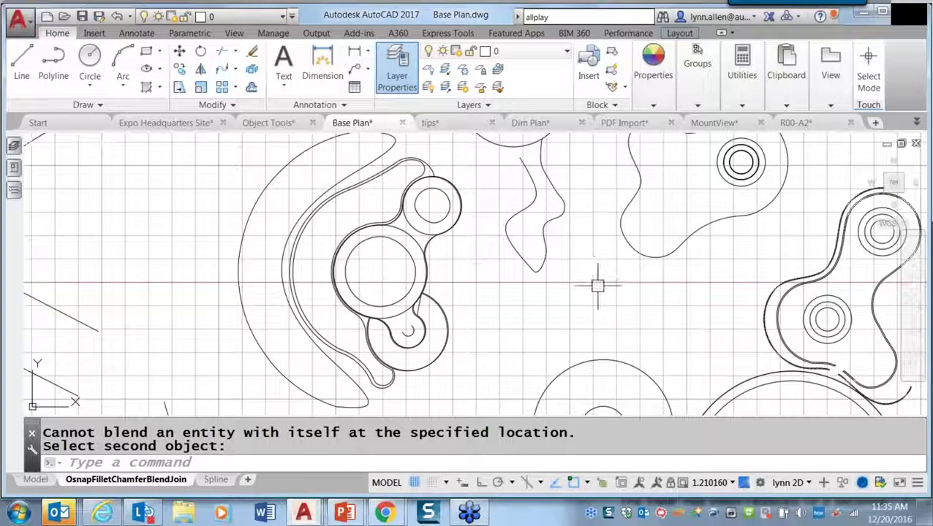
middle_click_drag(619, 307, 261, 160)
scroll(282, 201, "down", 1)
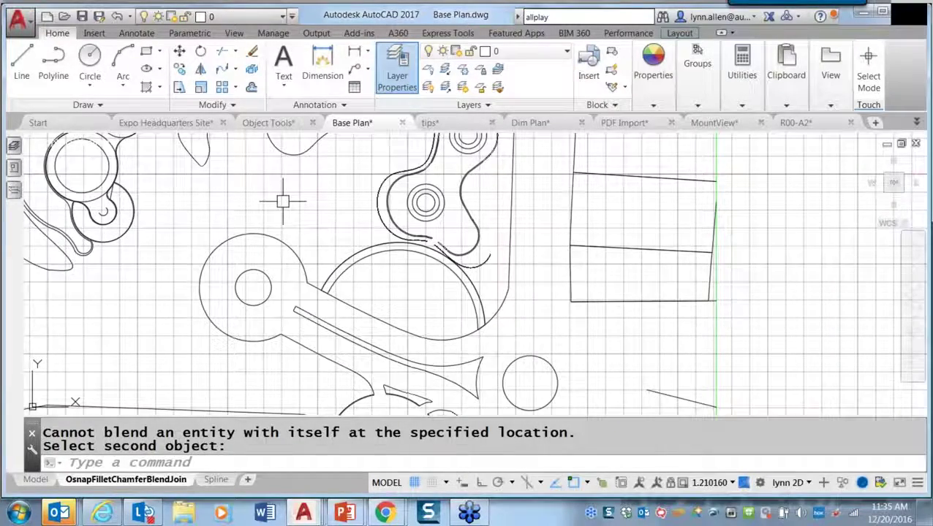
scroll(282, 202, "down", 2)
key("Return")
left_click(439, 210)
left_click(302, 302)
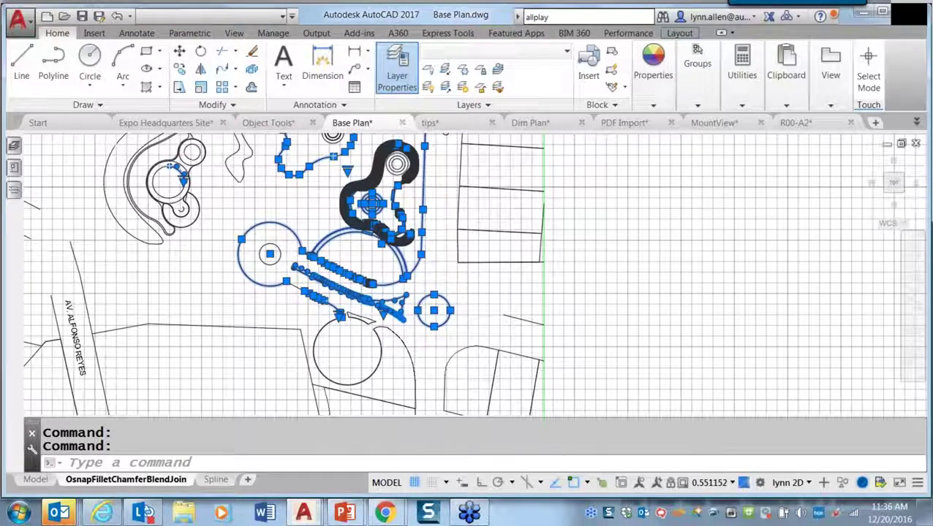
scroll(290, 178, "down", 1)
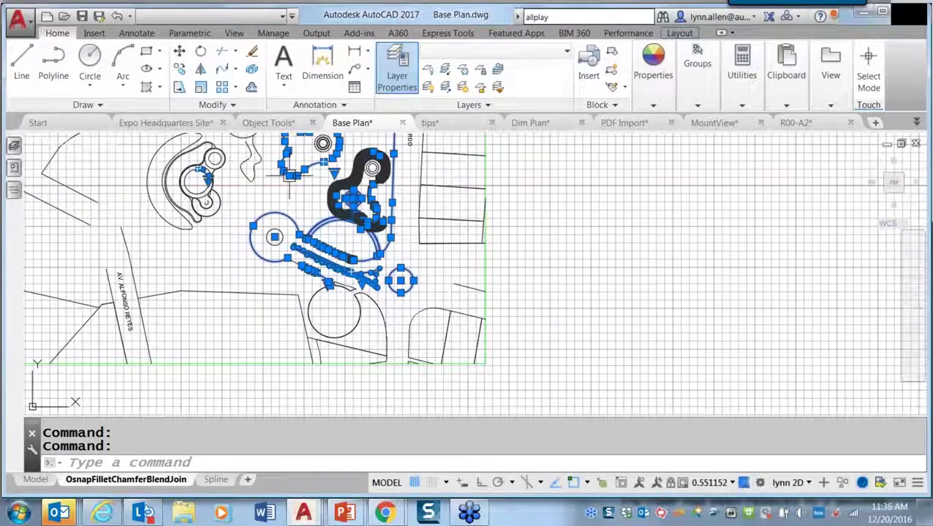
middle_click_drag(258, 198, 318, 237)
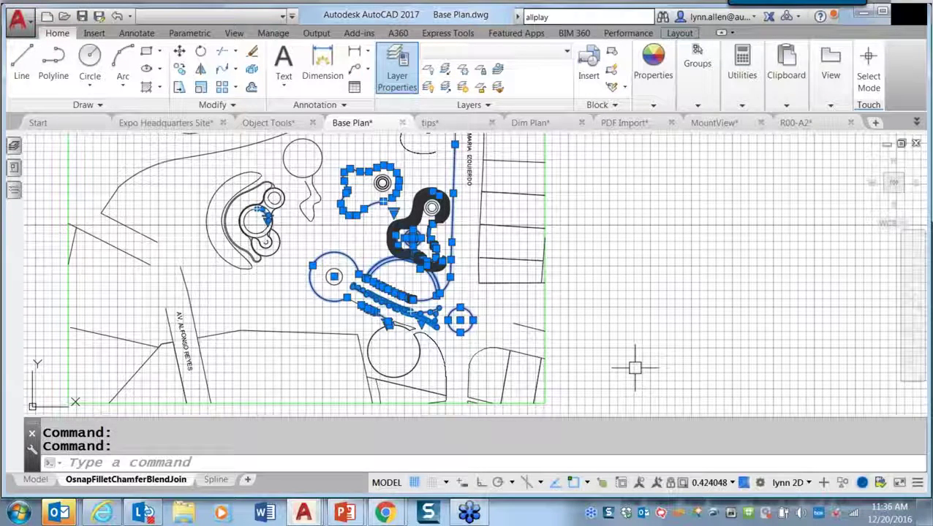
key("Escape")
key("Escape")
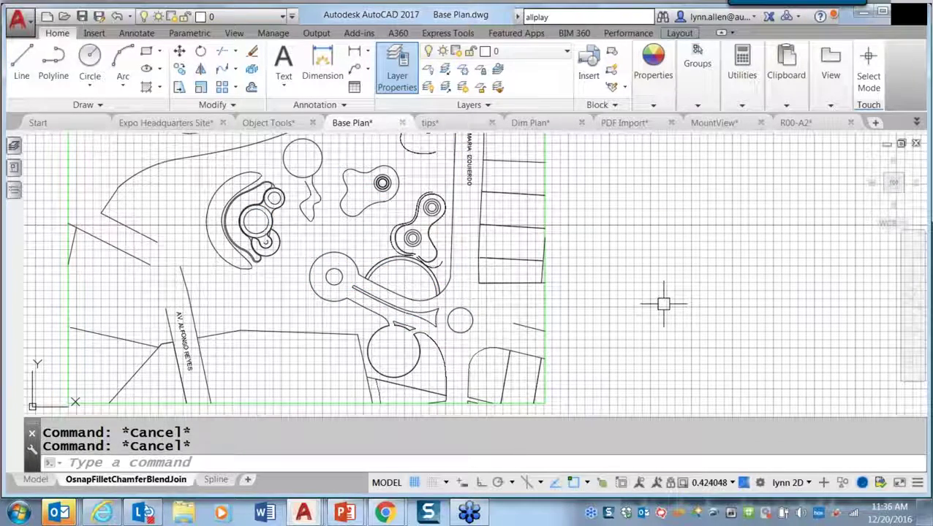
type("join")
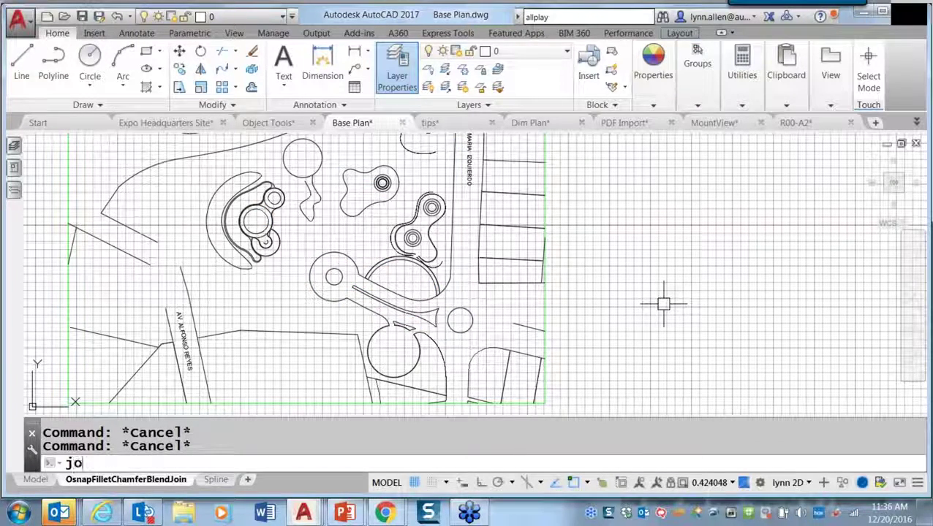
Join ALL objects, yielding 8 splines and 9 polylines with 65 discarded
key("Return")
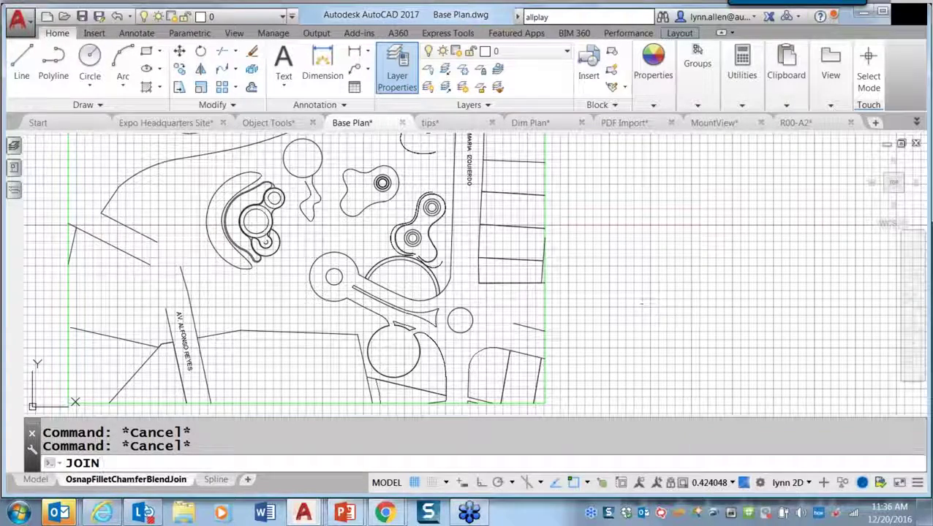
key("Return")
type("all")
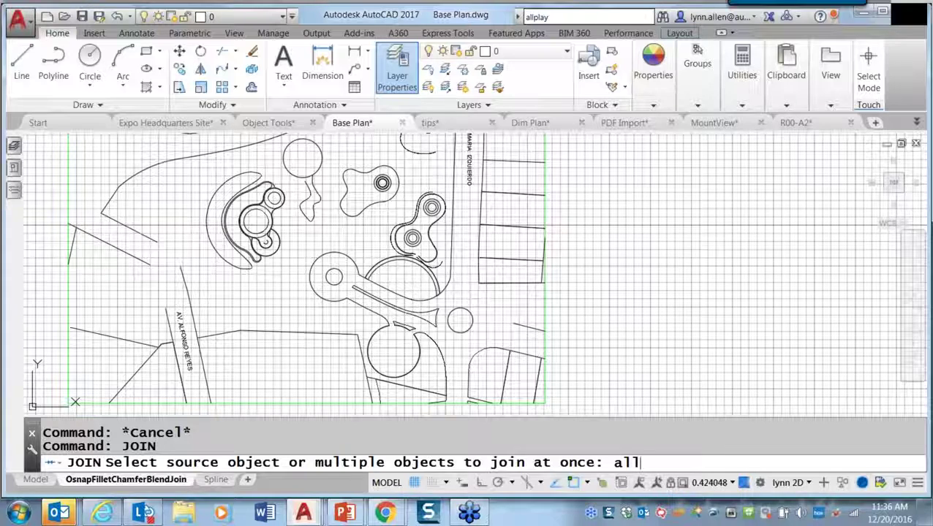
key("Return")
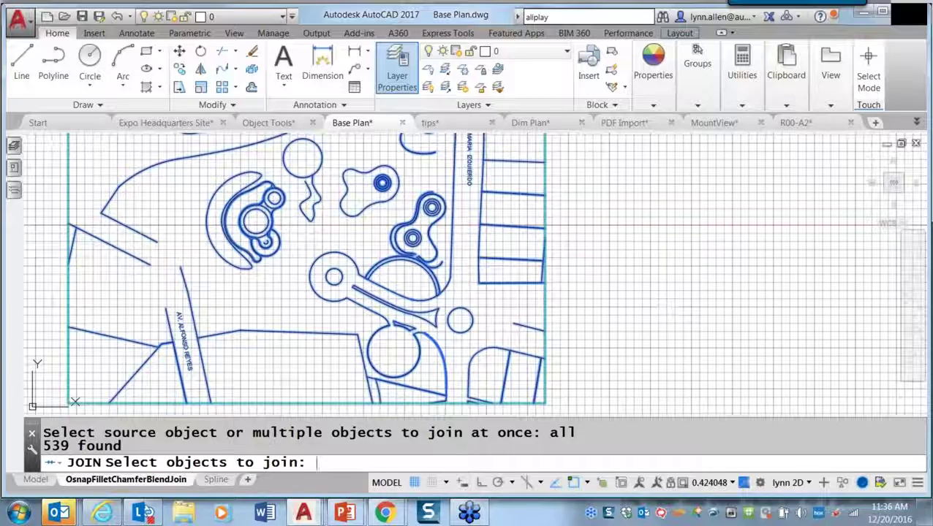
key("Return")
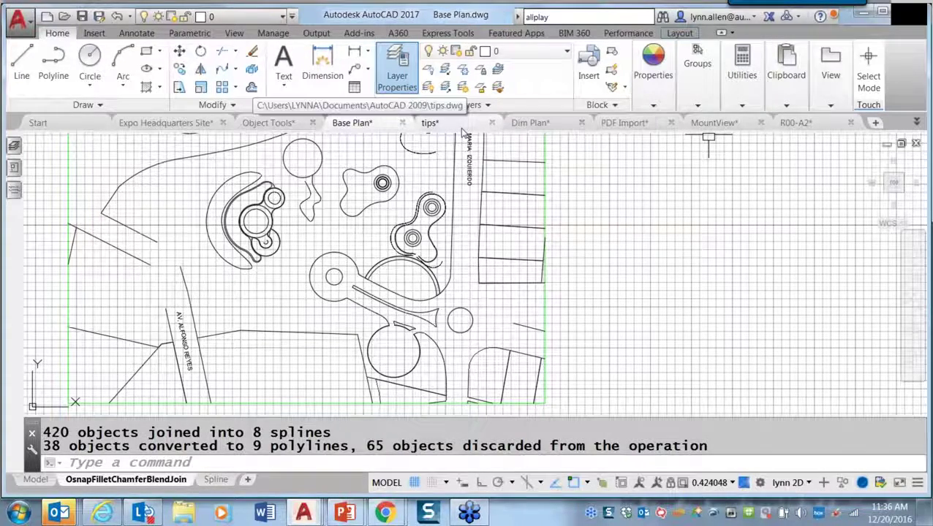
left_click(433, 123)
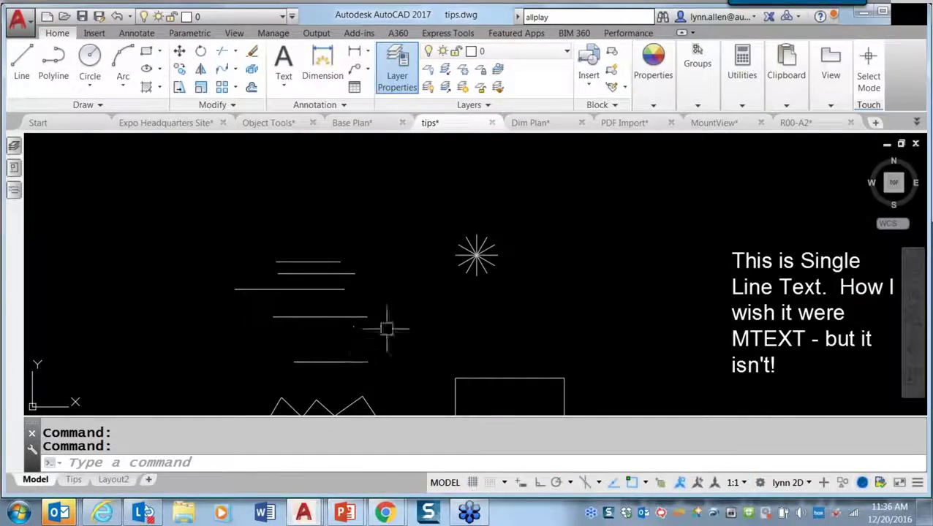
Zoom and pan the tips drawing to frame the four horizontal lines and starburst
scroll(391, 316, "up", 3)
middle_click_drag(392, 288, 502, 376)
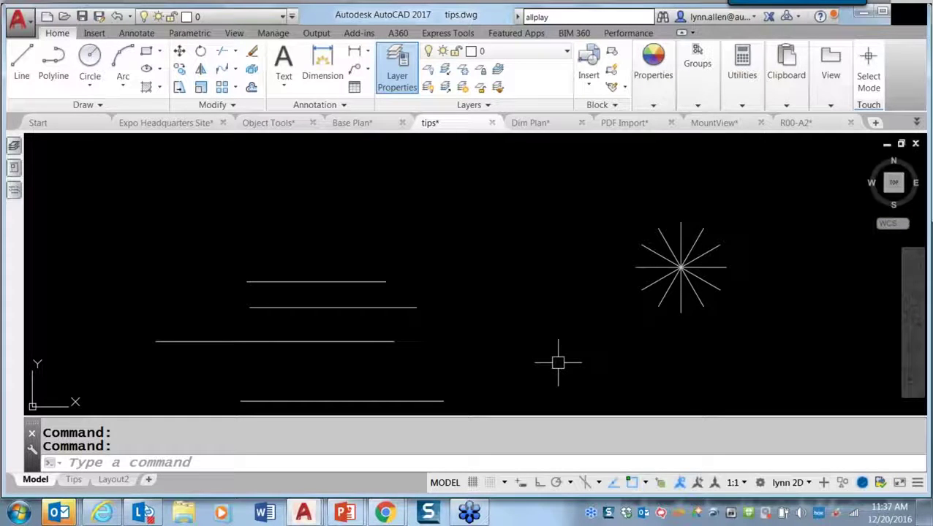
With Ortho on, use -CHANGE to extend the three upper horizontal lines to a common right end
type("-change")
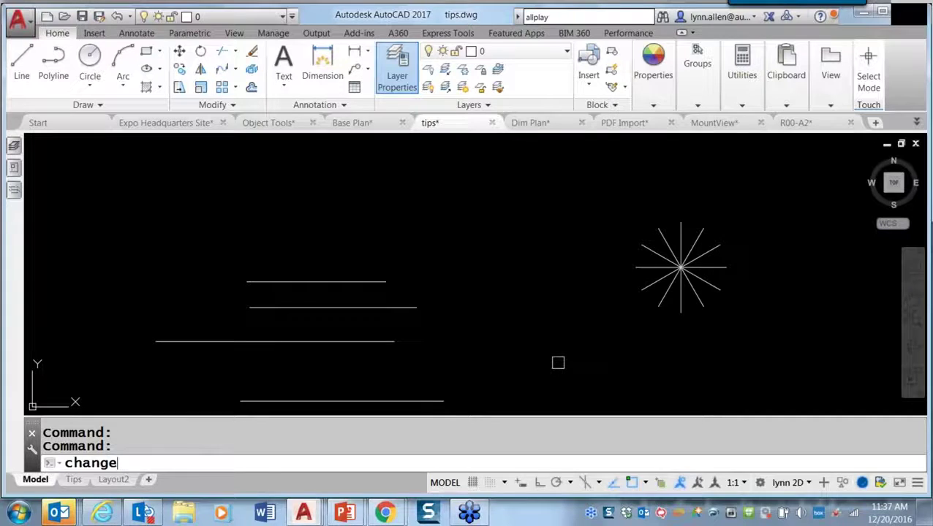
key("Return")
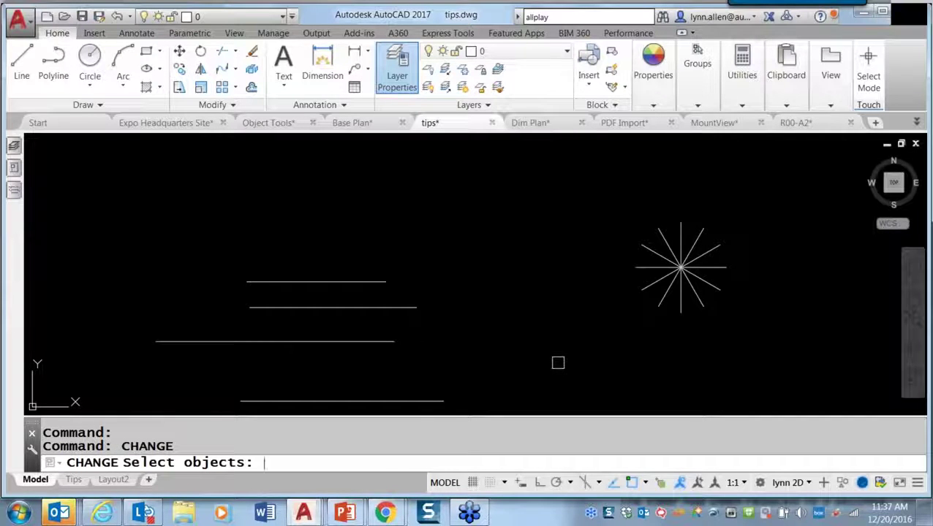
key("F8")
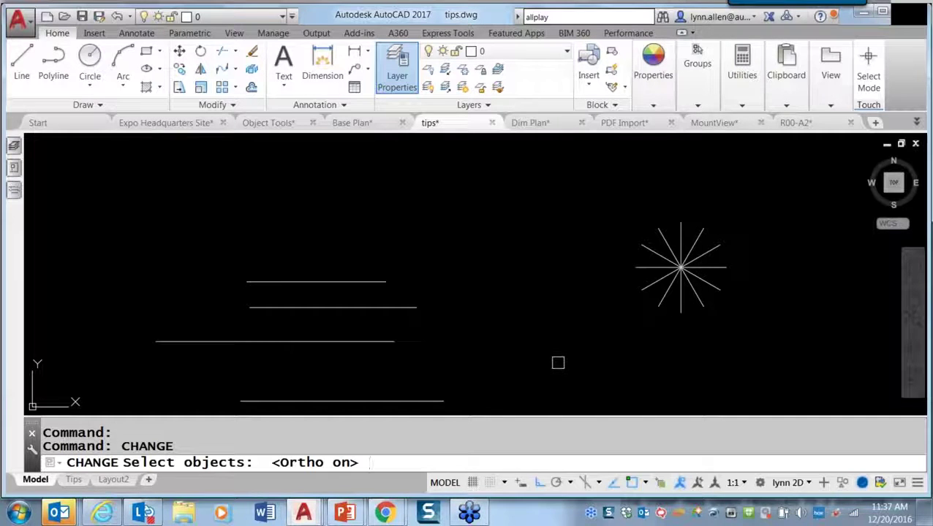
left_click(381, 280)
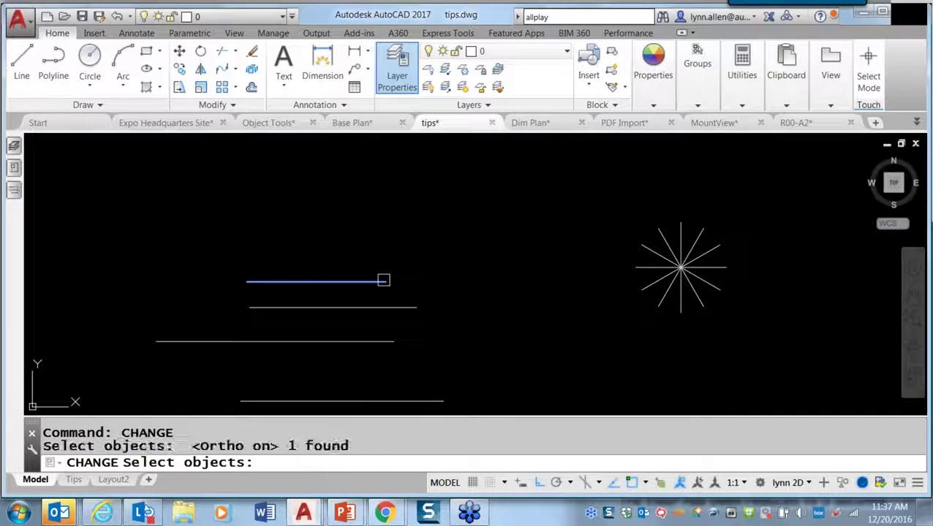
left_click(411, 307)
left_click(393, 340)
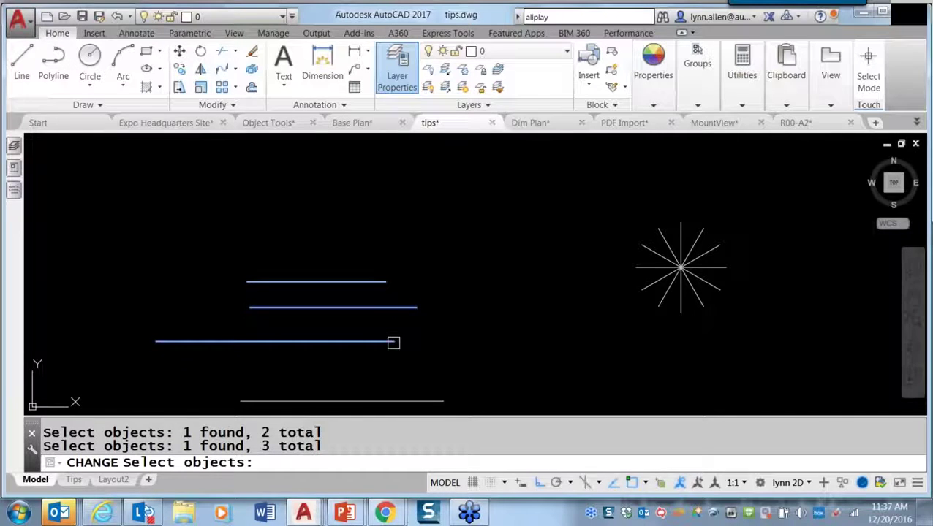
key("Return")
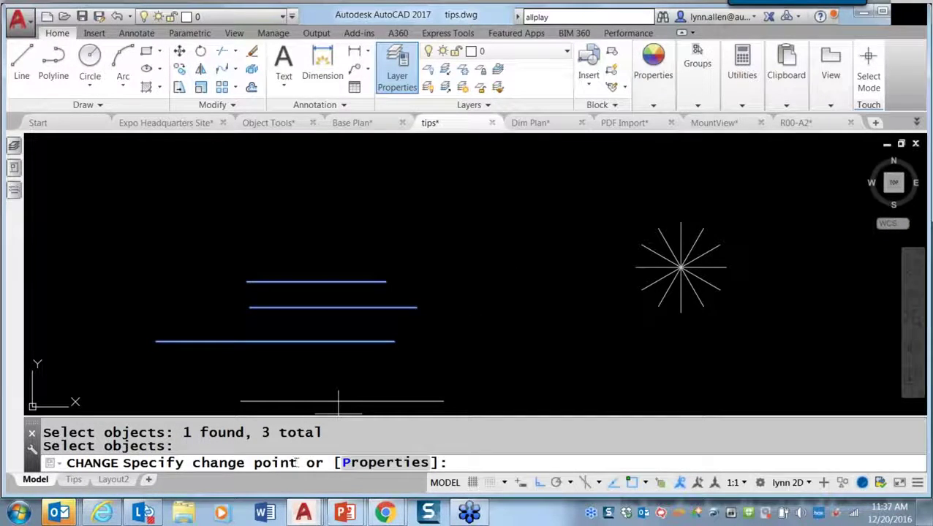
left_click(558, 307)
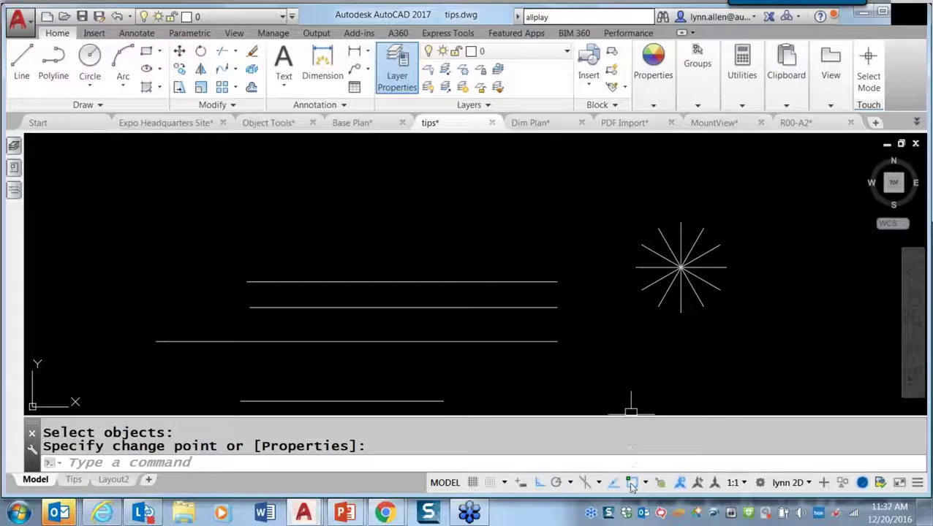
Turn off object snap and shorten the same three lines to a new common end point
key("F3")
key("Return")
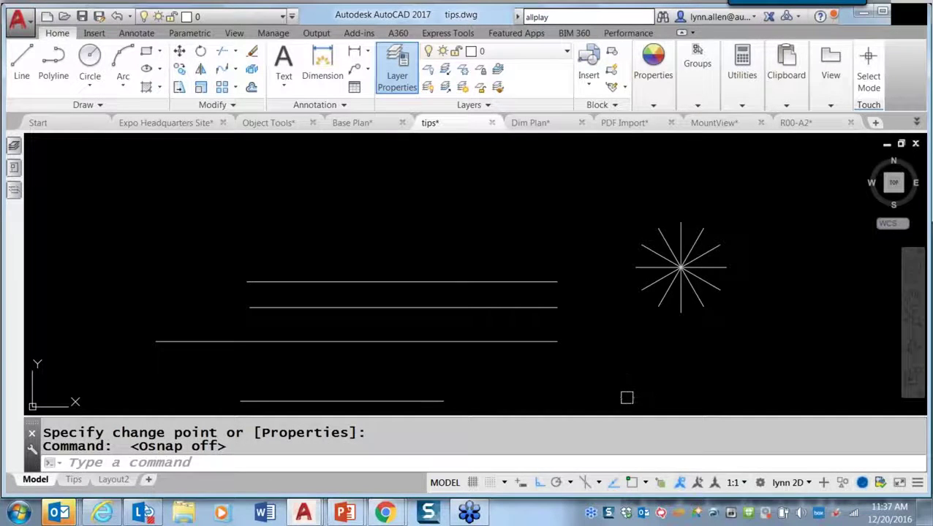
type("p")
key("Return")
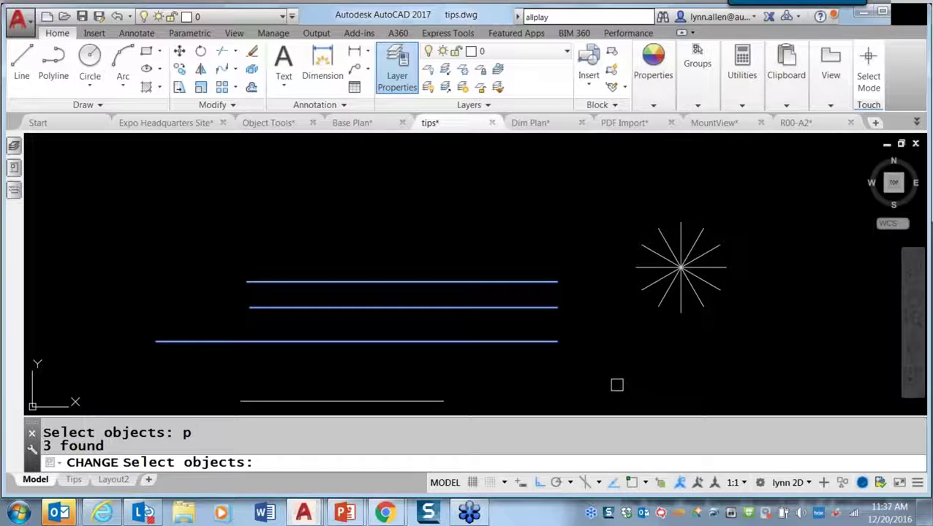
key("Return")
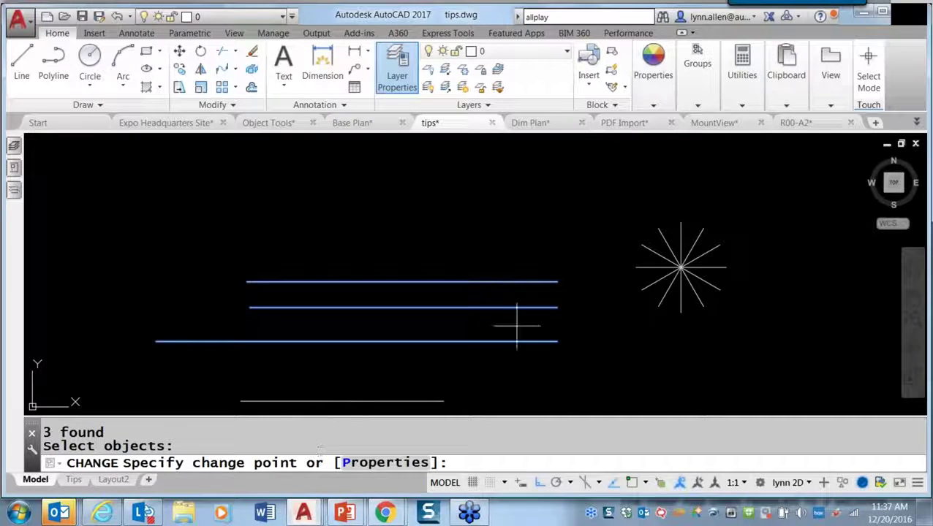
left_click(490, 307)
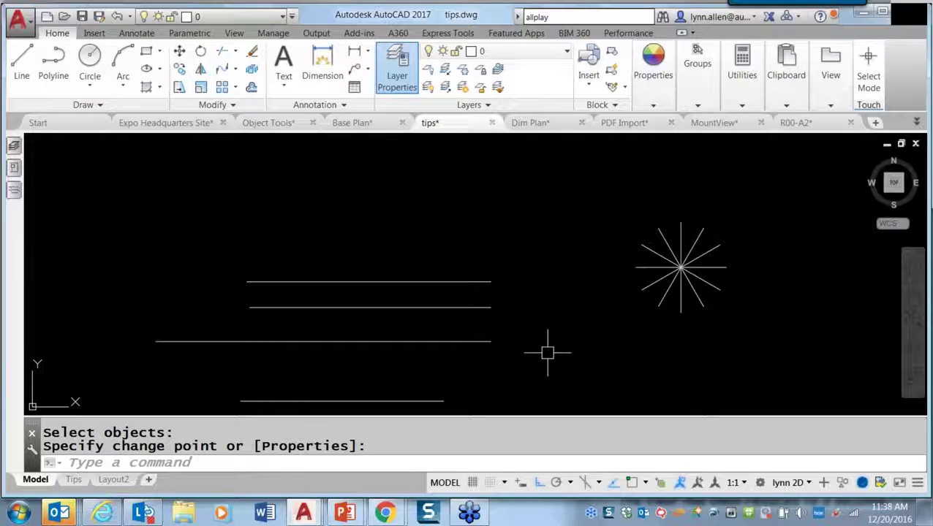
With Ortho off, converge the three lines to one point, then undo back to parallel lines
key("Return")
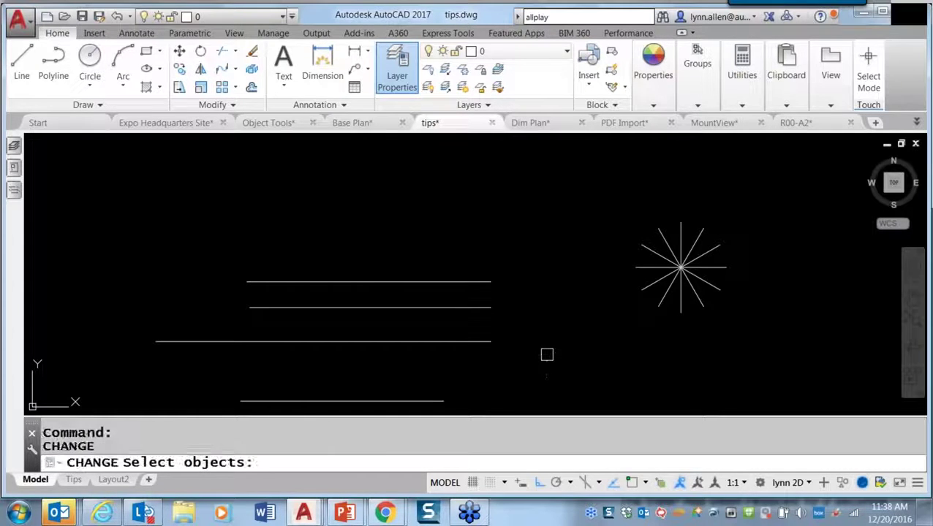
type("p")
key("Return")
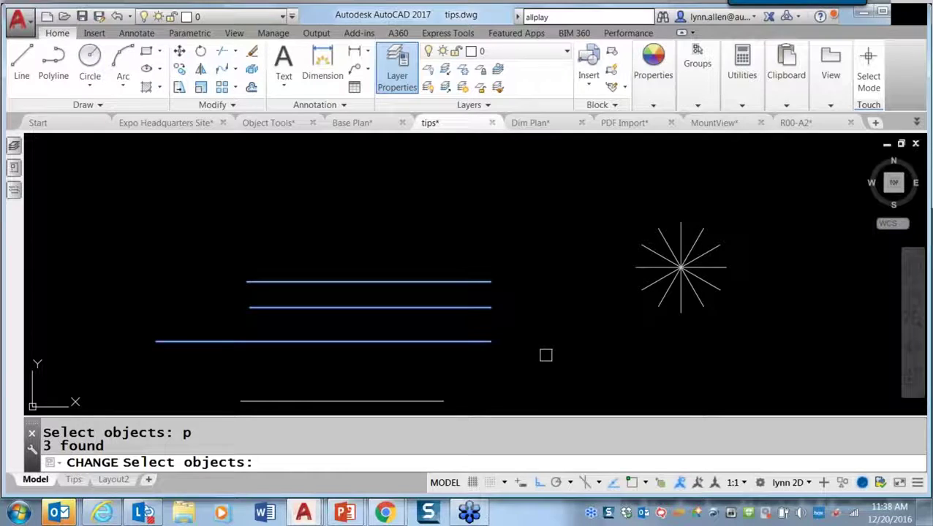
key("Return")
key("F8")
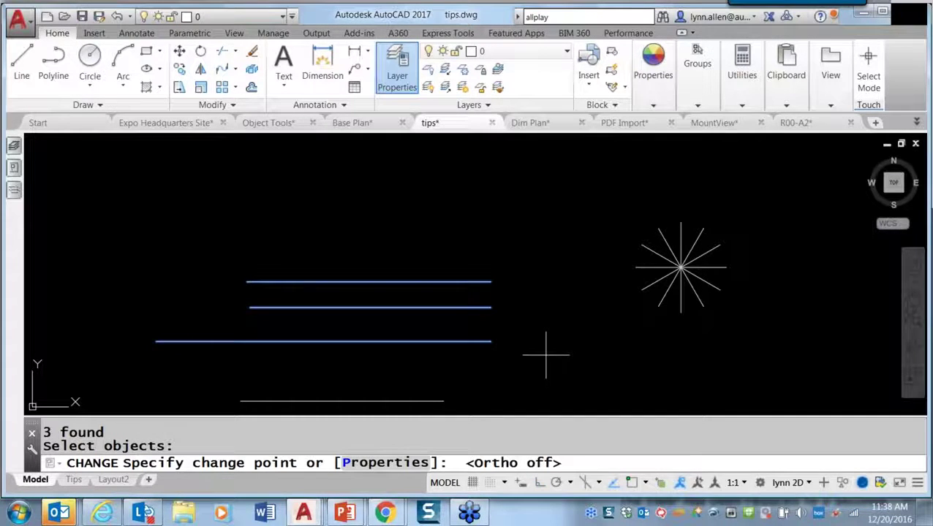
left_click(564, 307)
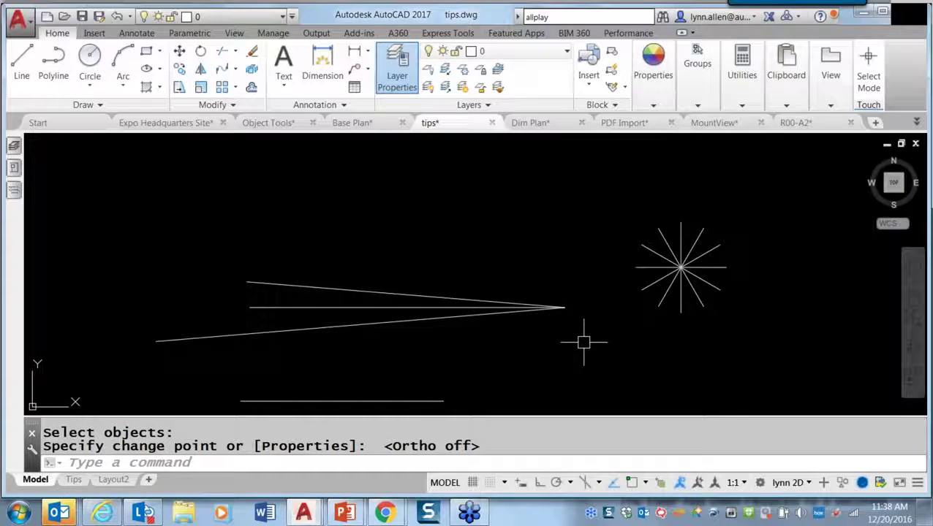
type("u")
key("Return")
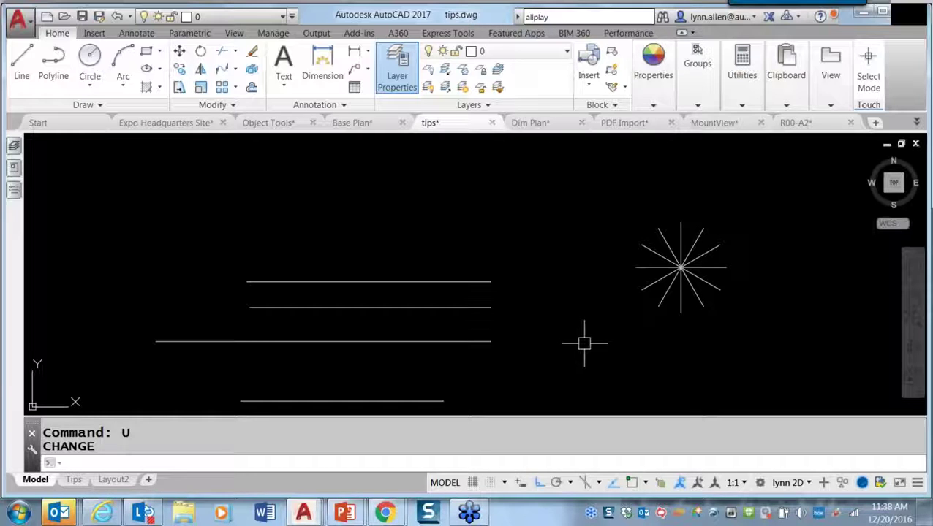
scroll(584, 344, "down", 1)
Select the zigzag's three peak grips and stretch them upward together with Ortho
middle_click_drag(584, 343, 606, 223)
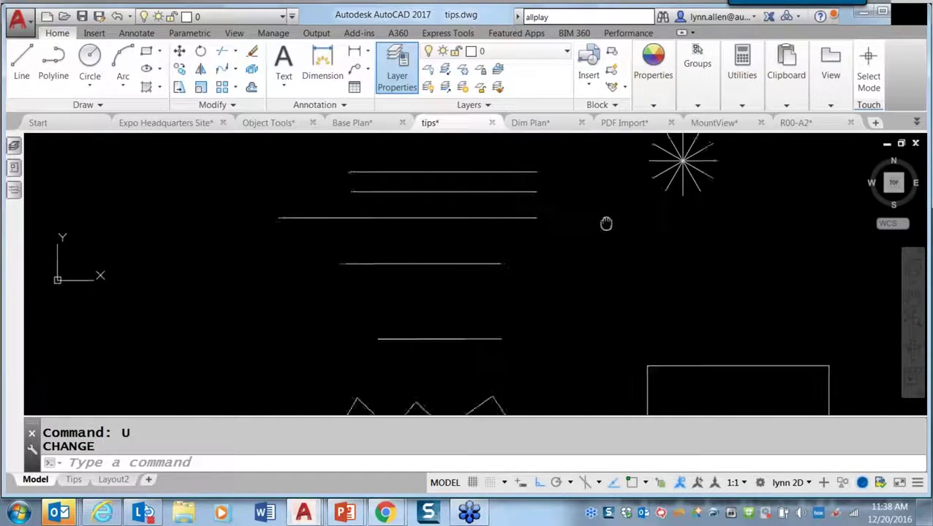
scroll(566, 295, "down", 1)
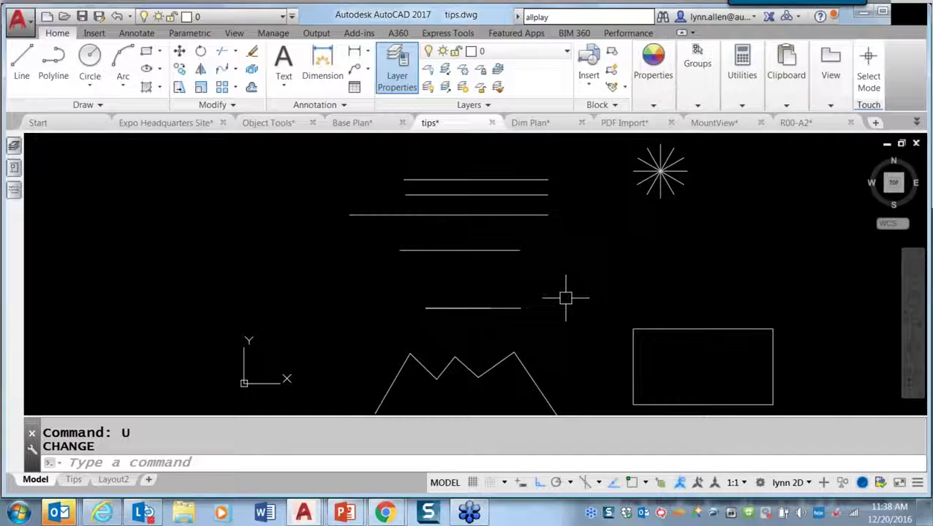
left_click(524, 364)
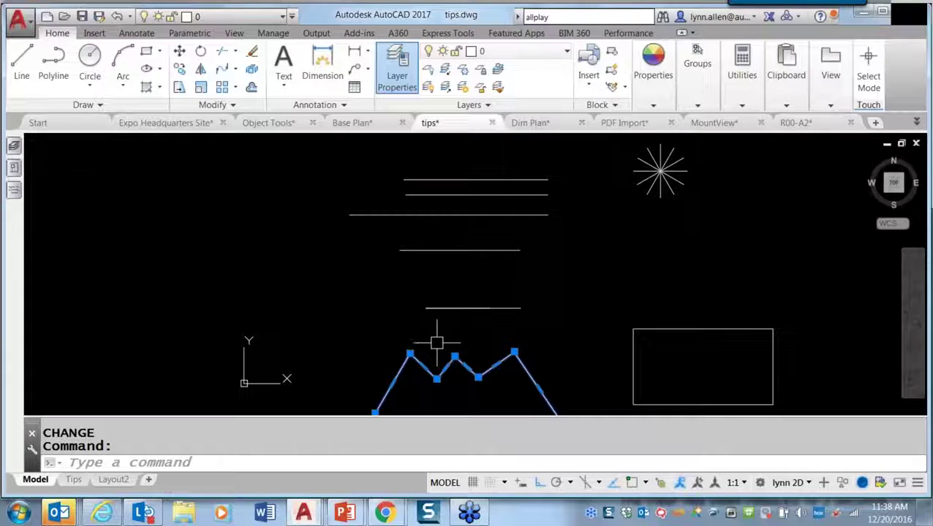
left_click(409, 355, "shift")
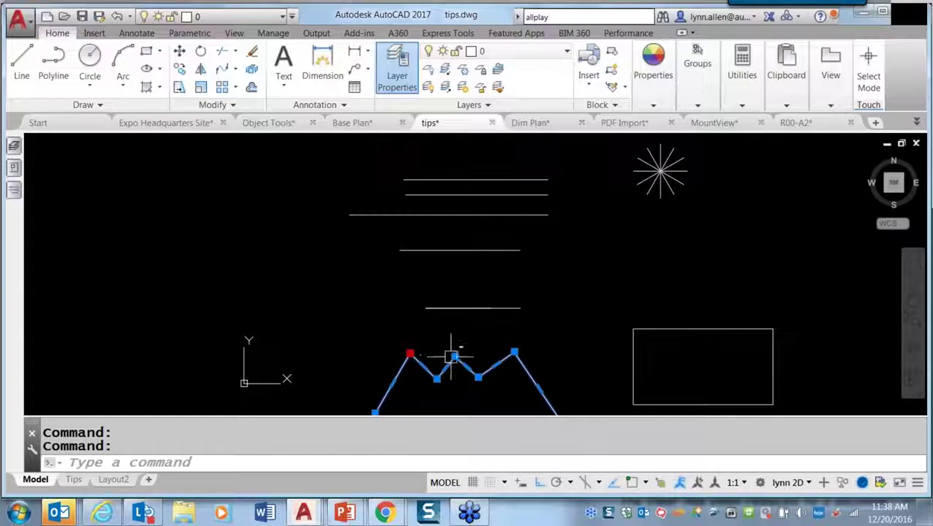
left_click(452, 356, "shift")
left_click(514, 352, "shift")
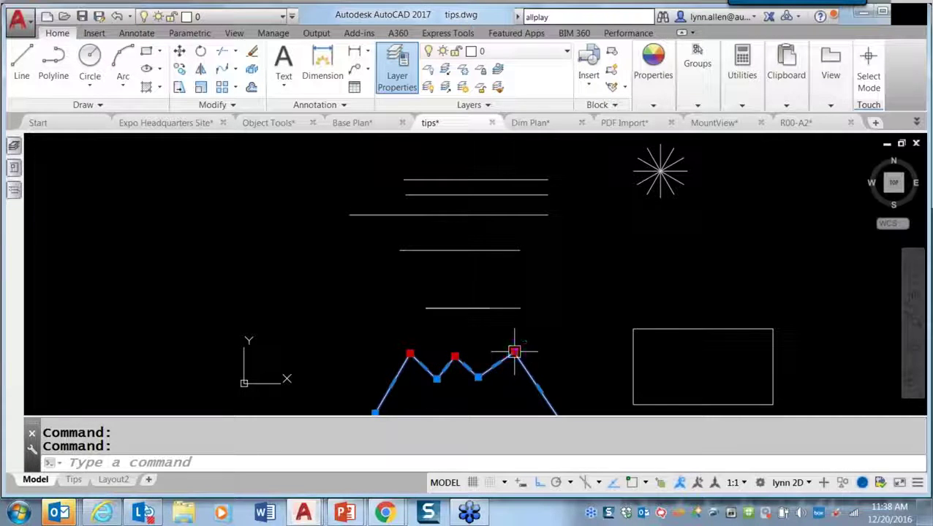
left_click(514, 352)
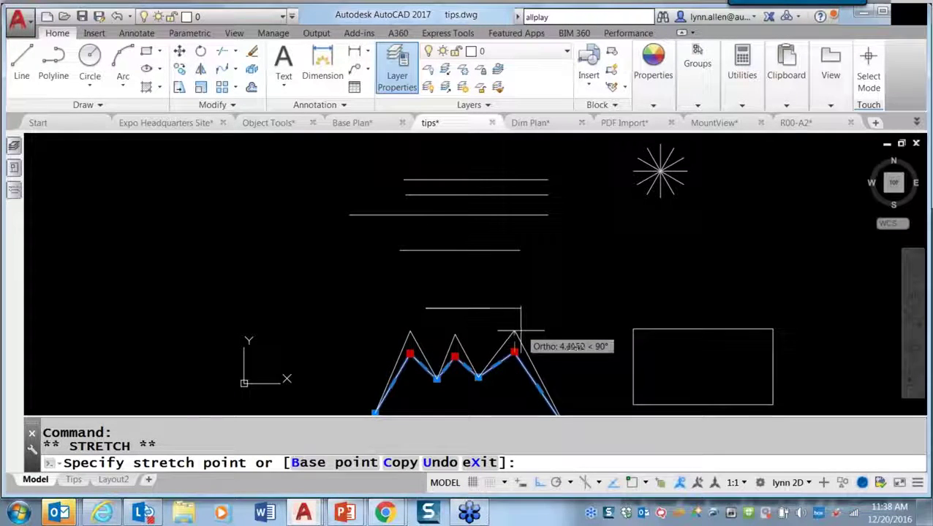
left_click(521, 333)
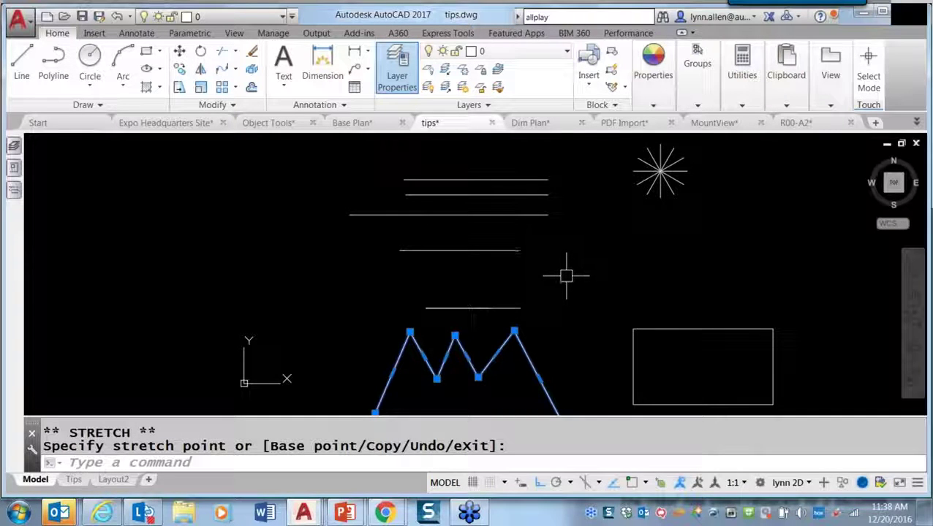
key("Escape")
mouse_move(566, 271)
middle_mouse_down()
mouse_move(567, 258)
mouse_move(554, 292)
mouse_move(481, 339)
middle_mouse_up()
scroll(481, 339, "up", 5)
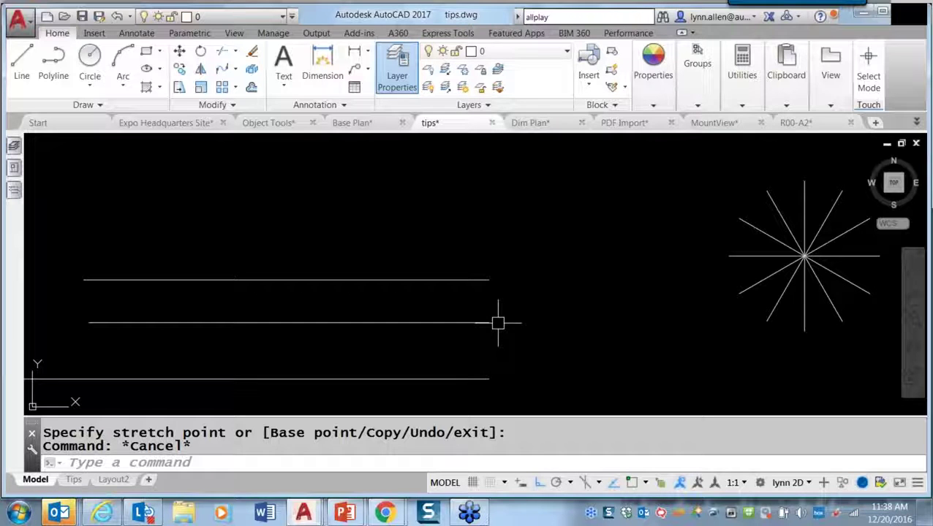
left_click(225, 71)
Fillet two parallel horizontal lines into a semicircular end, then undo it
left_click(234, 71)
left_click(227, 92)
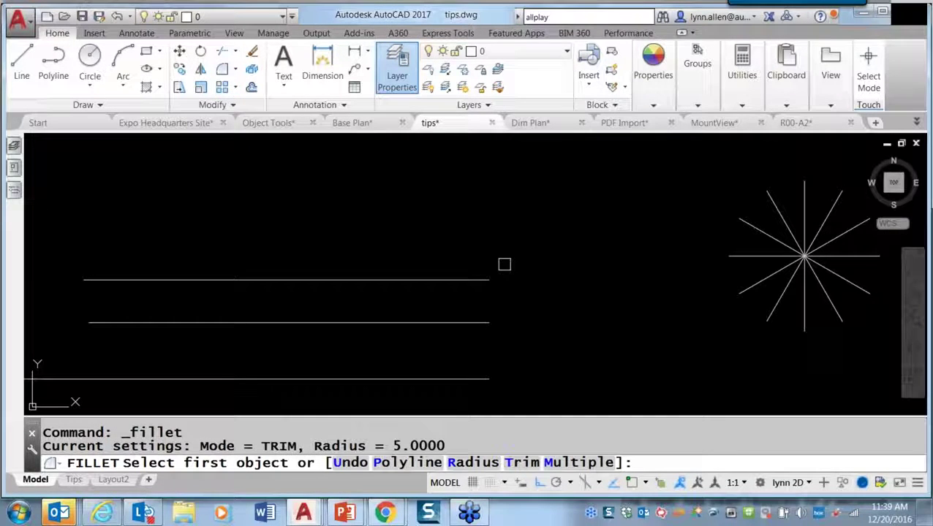
middle_click_drag(546, 307, 674, 236)
middle_click_drag(240, 273, 335, 247)
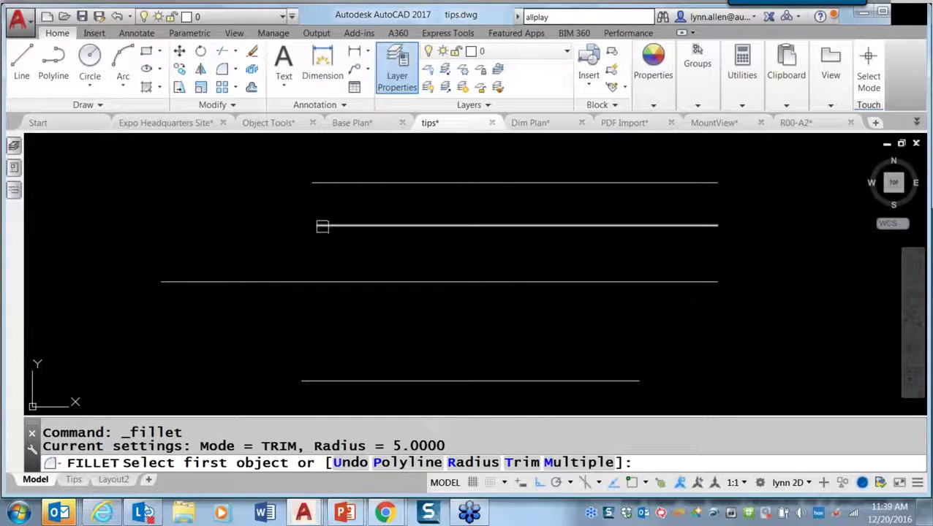
left_click(323, 226)
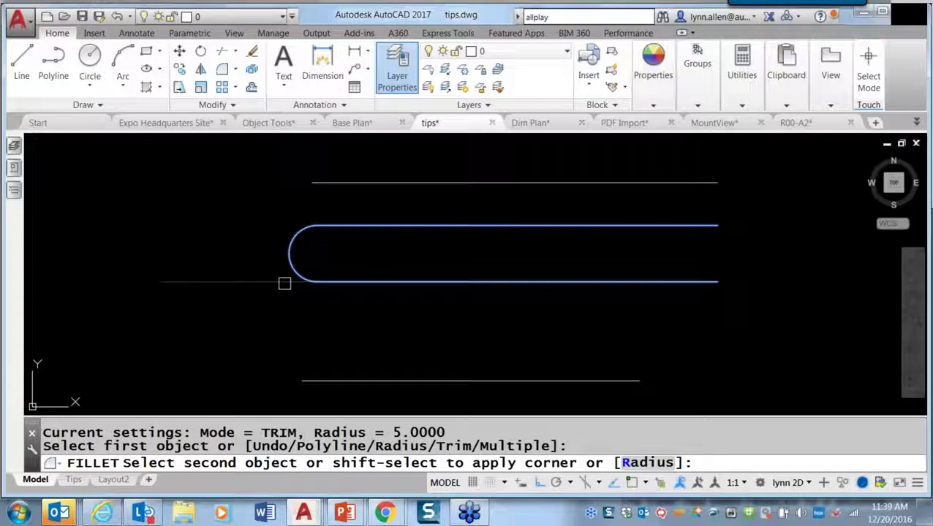
left_click(284, 283)
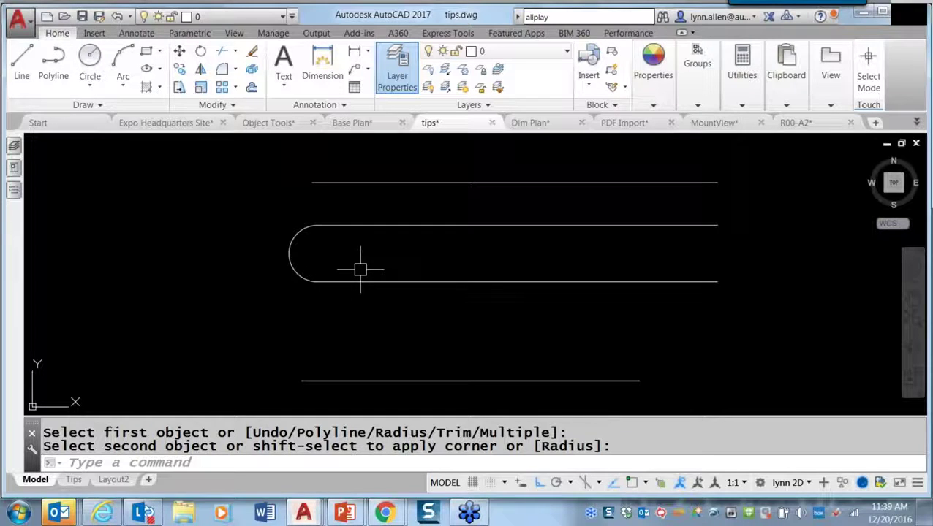
type("u")
key("Return")
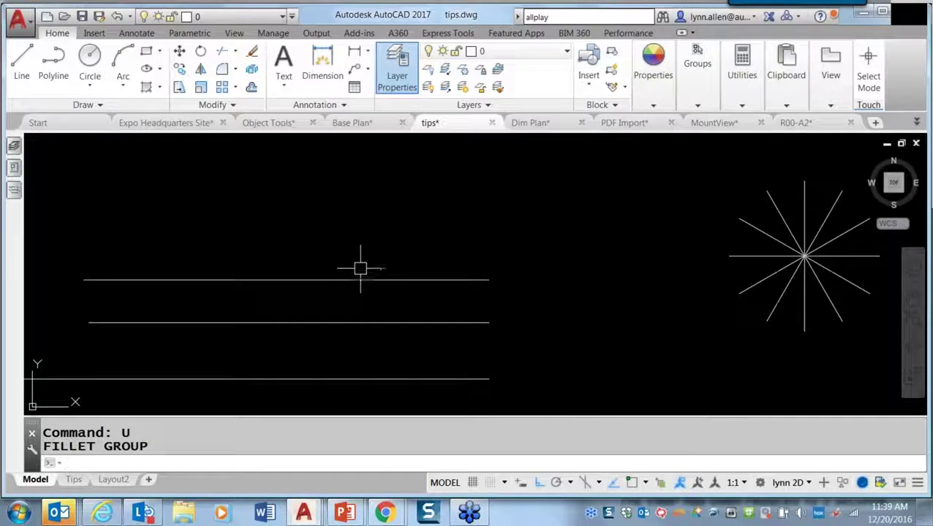
Repeat FILLET on the middle and neighbouring lines to give them a rounded end
middle_click_drag(363, 267, 621, 183)
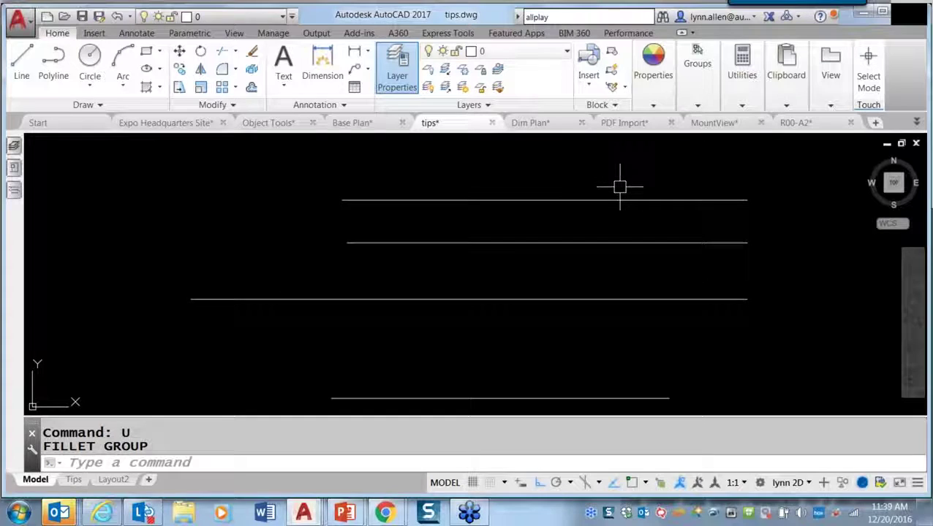
key("Up")
key("Up")
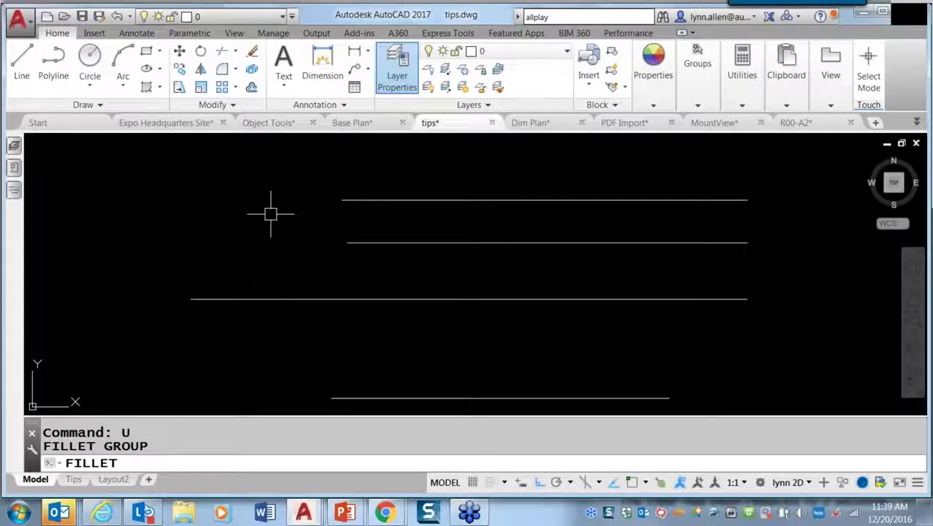
key("Return")
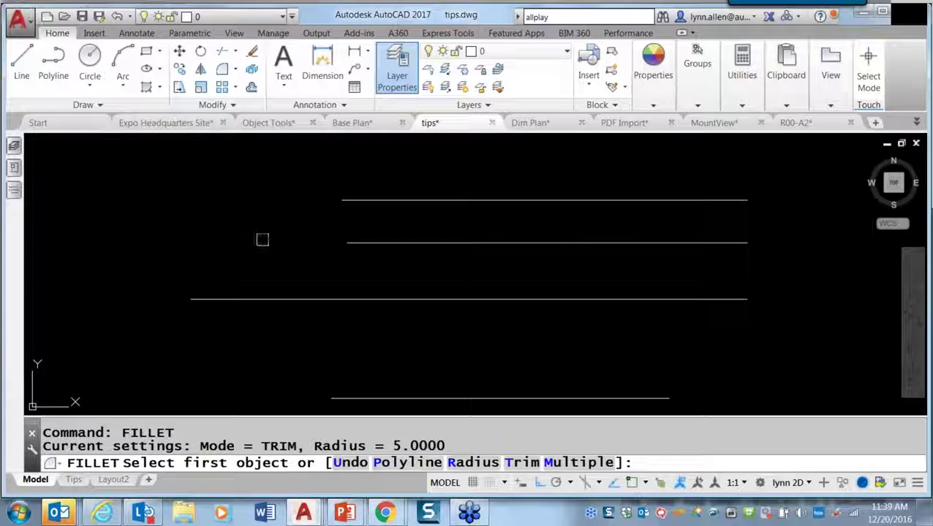
left_click(246, 297)
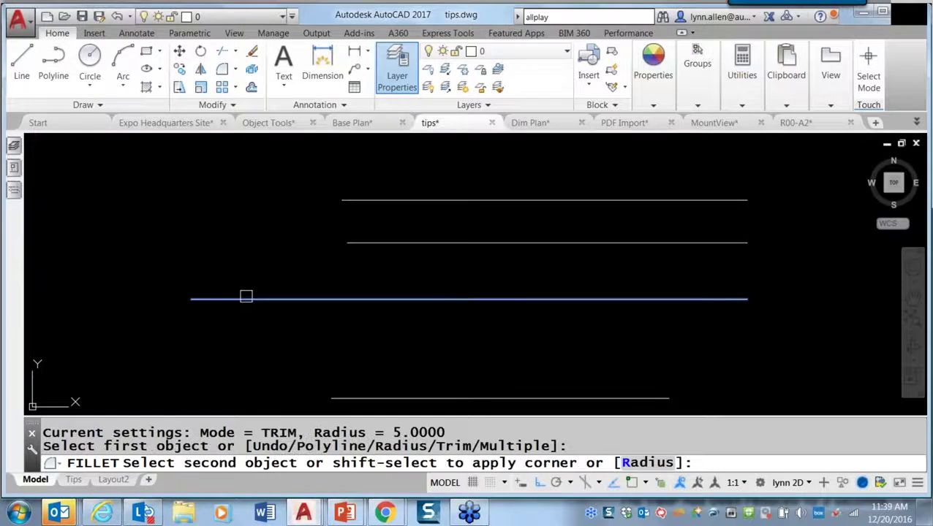
left_click(354, 245)
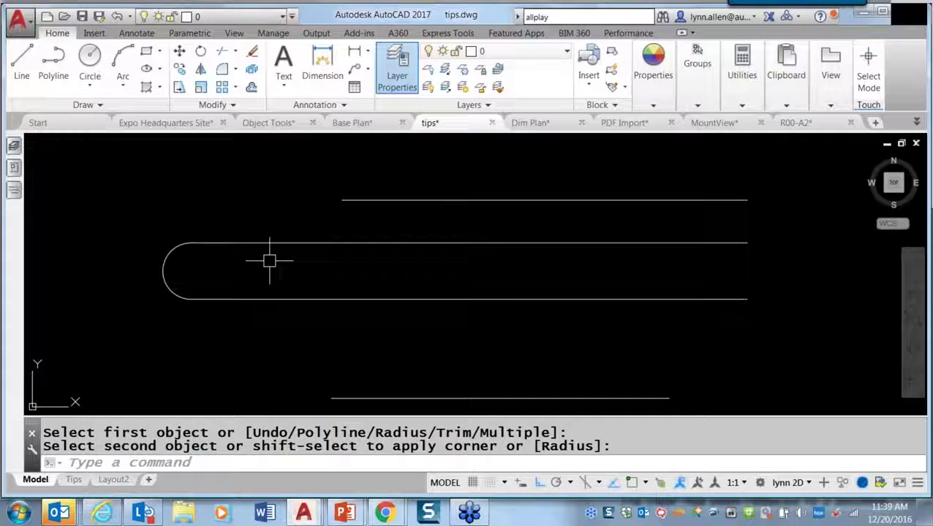
scroll(270, 261, "down", 3)
scroll(270, 261, "down", 1)
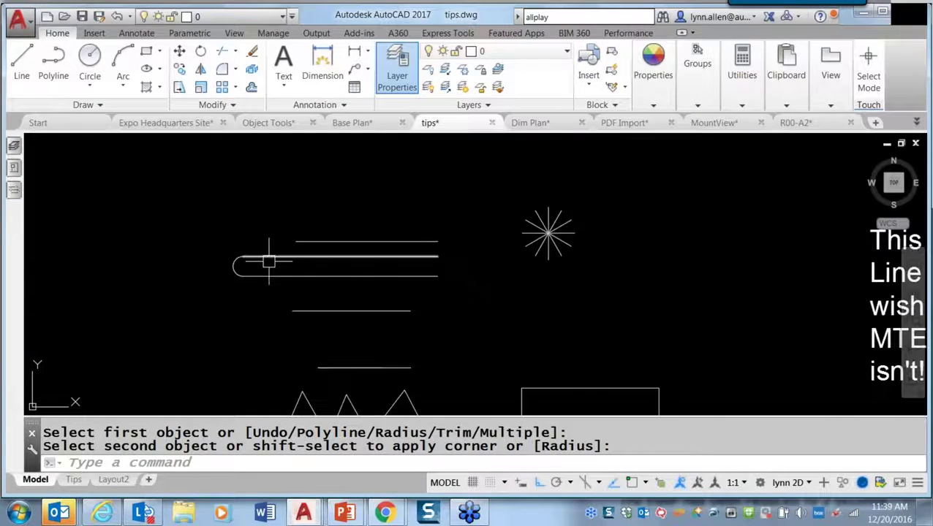
middle_click_drag(299, 270, 250, 267)
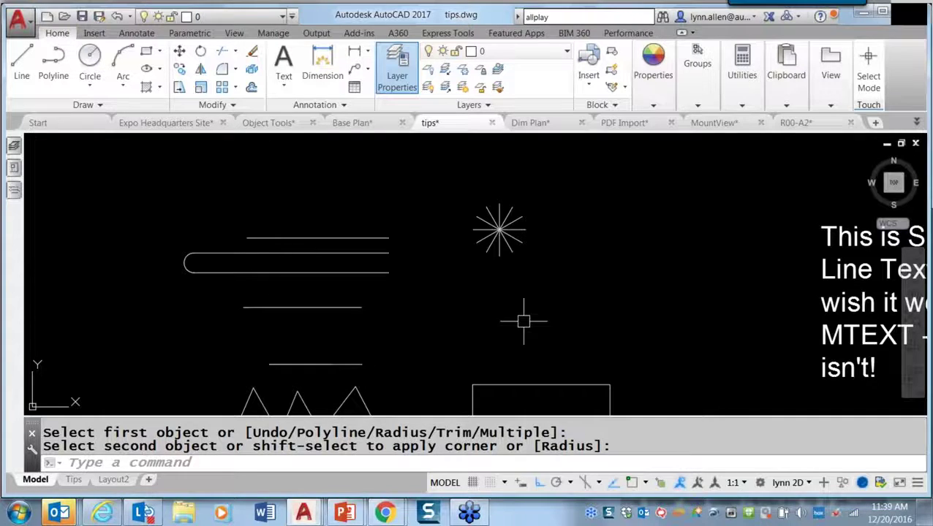
middle_click_drag(524, 319, 302, 282)
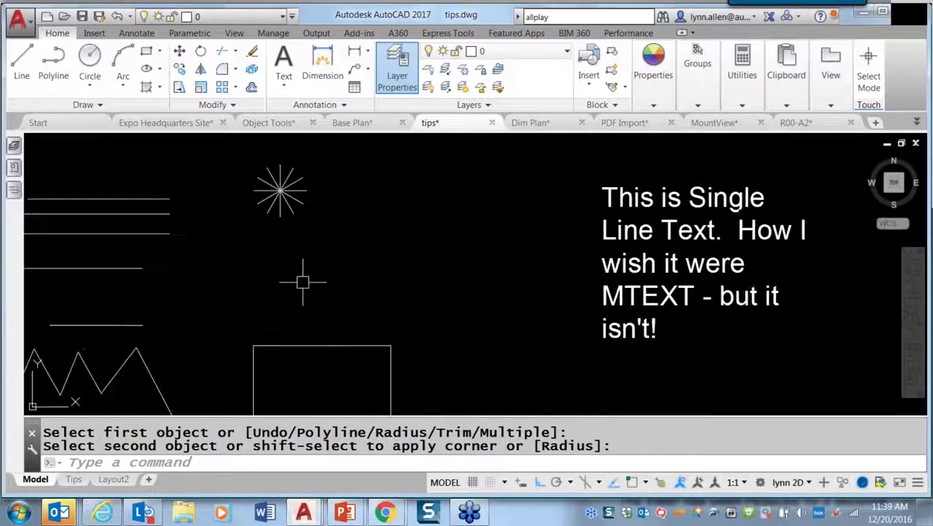
Draw a center-start-end arc opening to the right beside the text note
type("a")
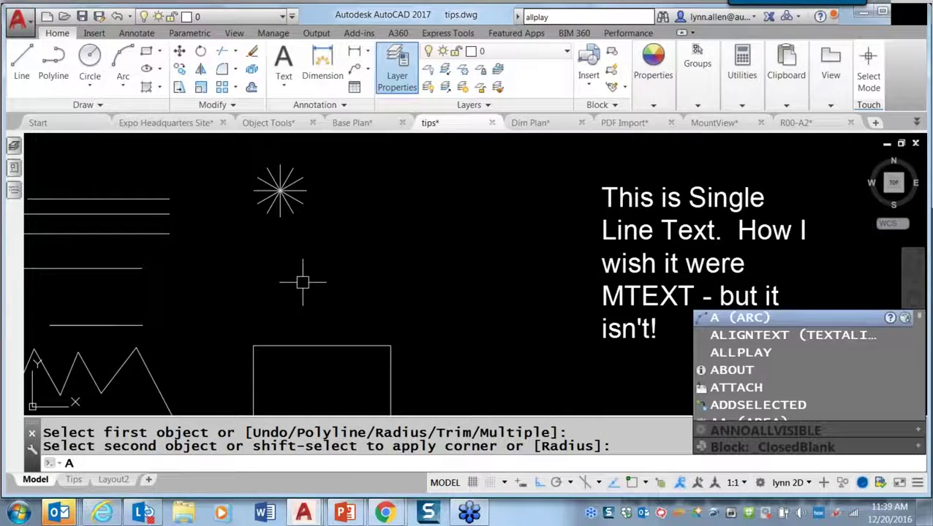
key("Return")
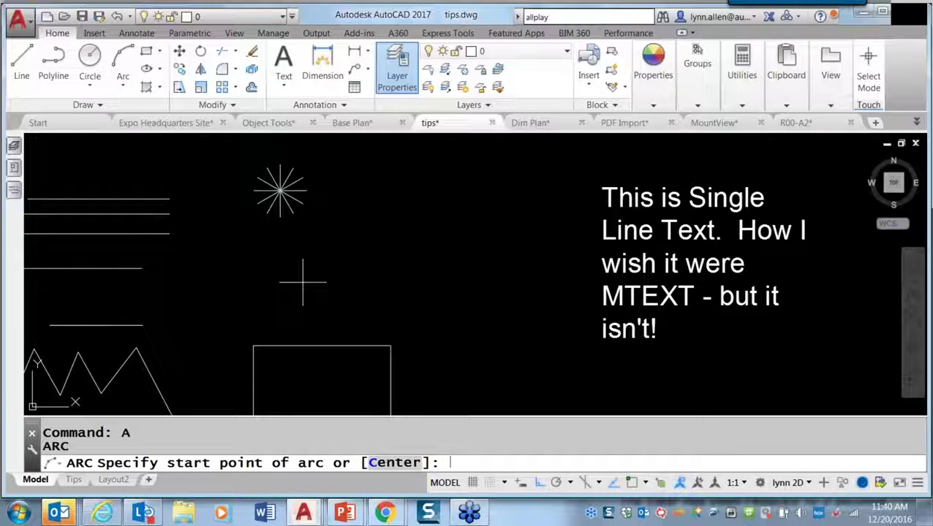
type("c")
key("Return")
left_click(475, 249)
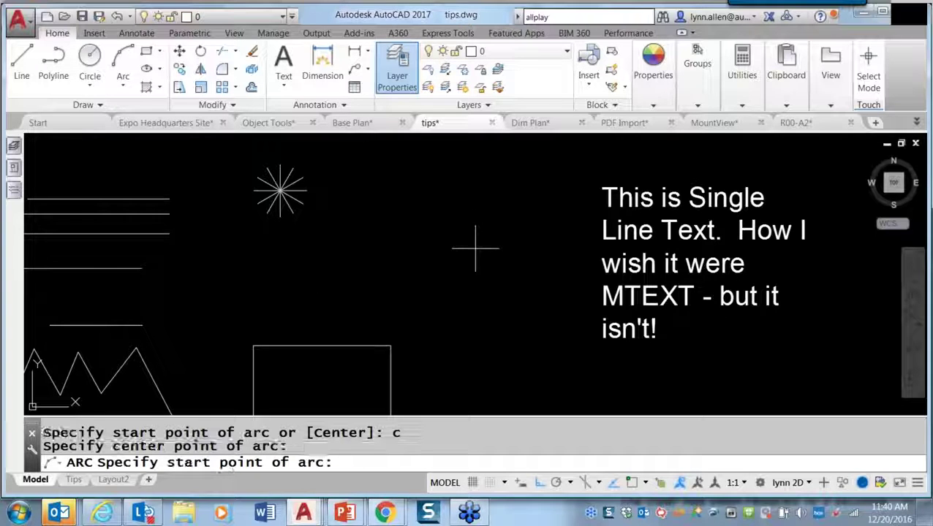
left_click(445, 297)
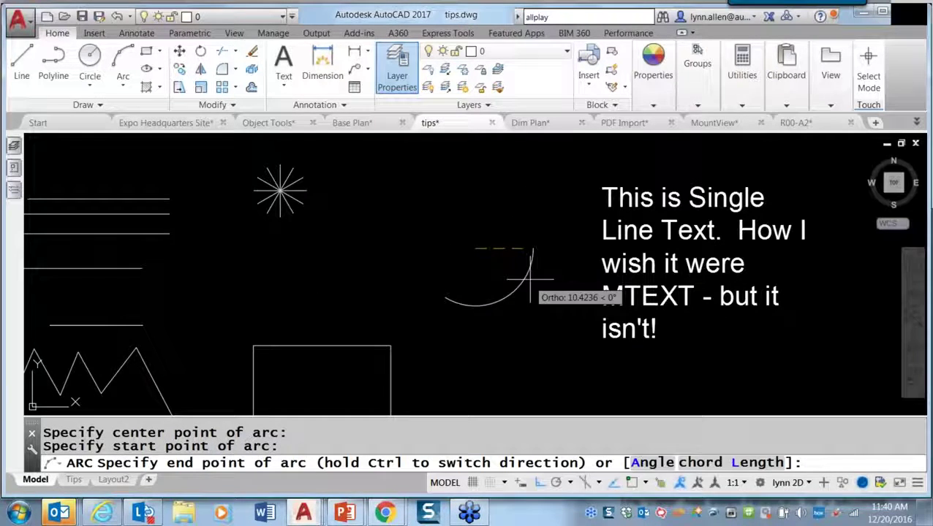
key("F8")
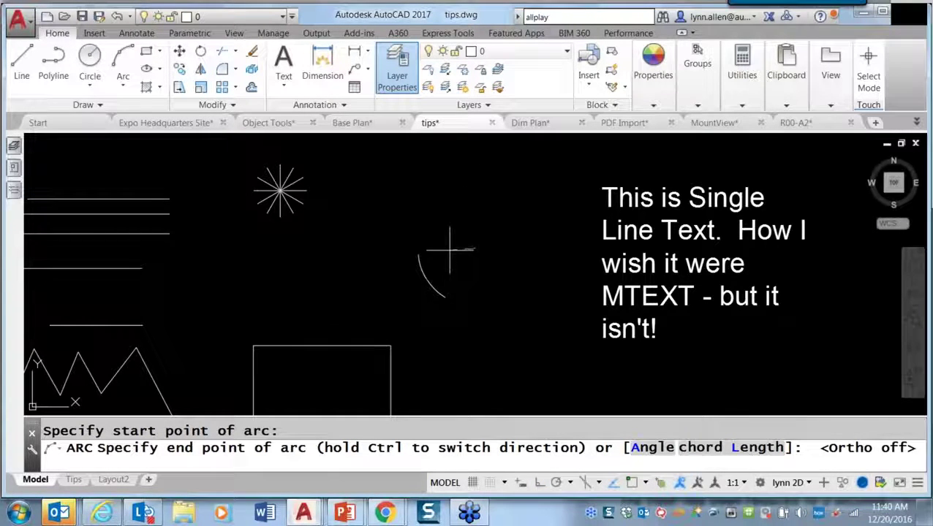
left_click(452, 225)
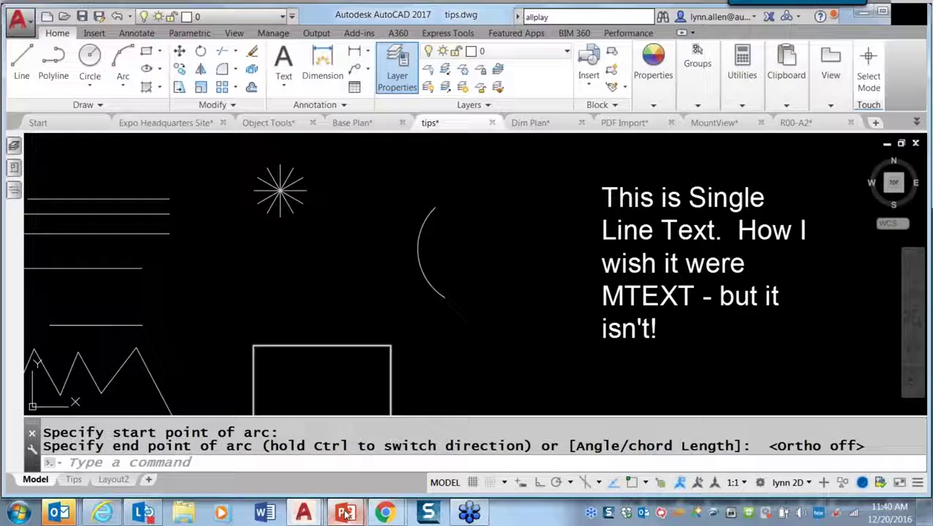
mouse_move(345, 512)
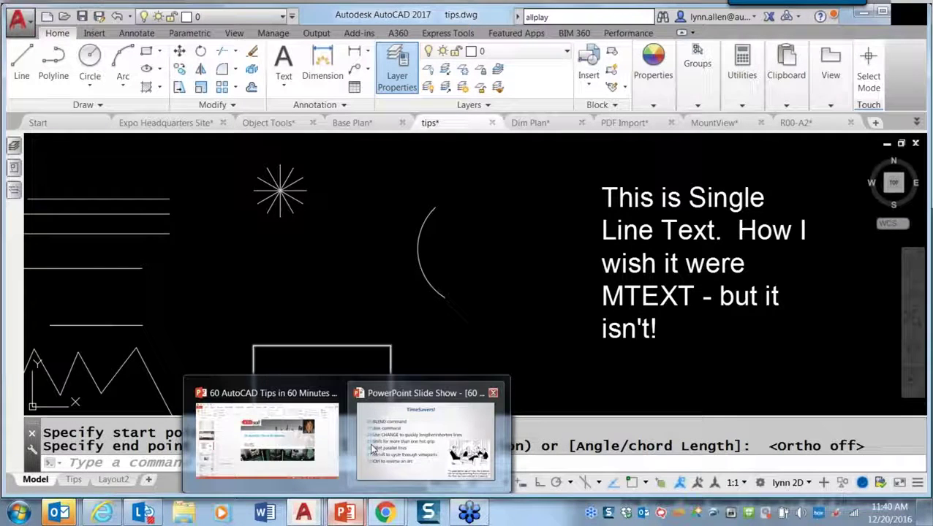
left_click(375, 447)
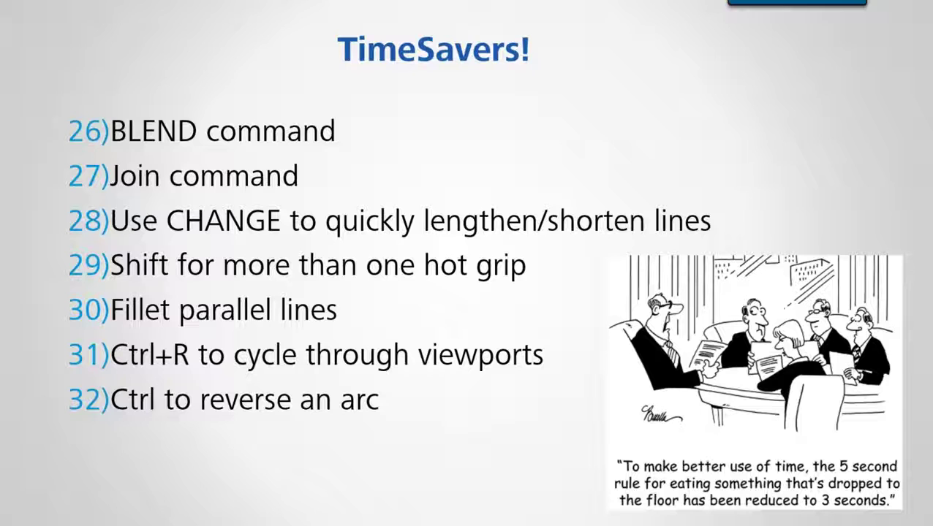
Advance the slide show to the Cool System Variables slide
key("Right")
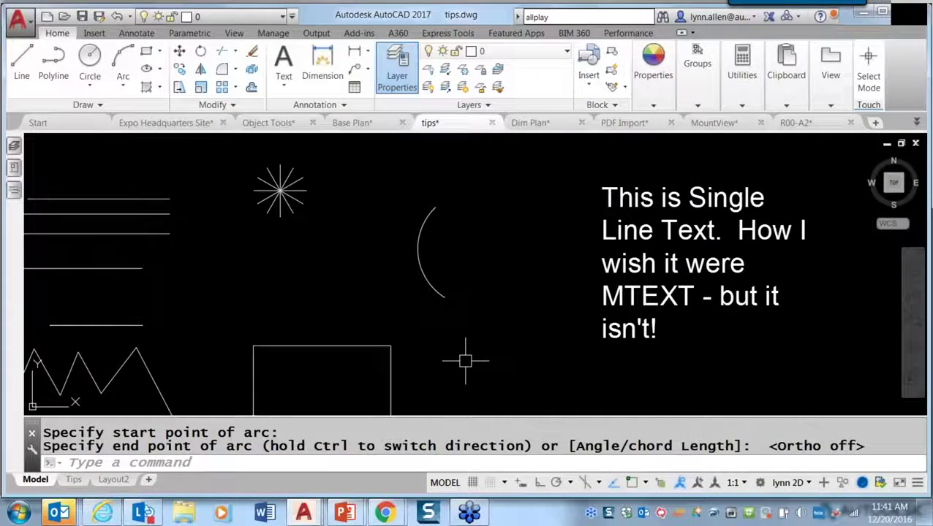
Show PEDIT asking to convert a plain horizontal line before PEDITACCEPT is changed
mouse_move(342, 300)
middle_mouse_down()
mouse_move(327, 302)
mouse_move(413, 289)
middle_mouse_up()
scroll(413, 289, "up", 3)
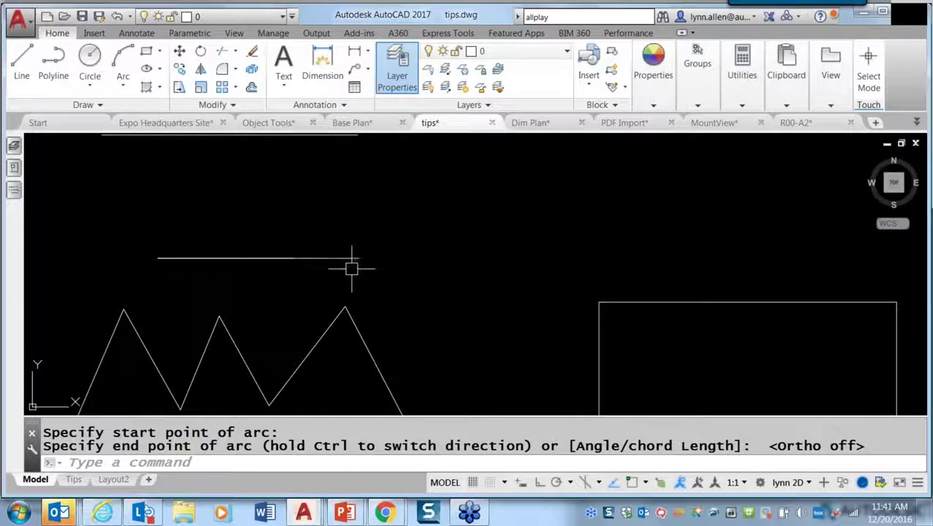
mouse_move(345, 260)
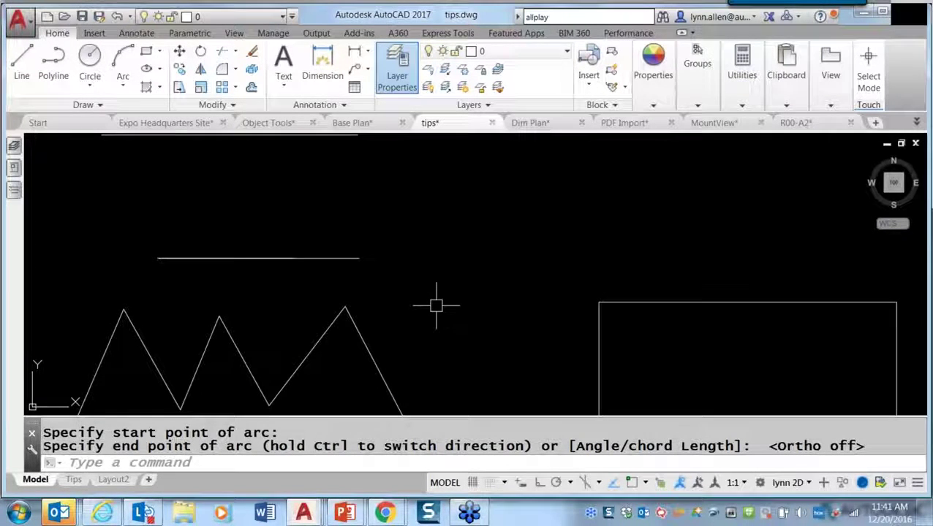
type("pedit")
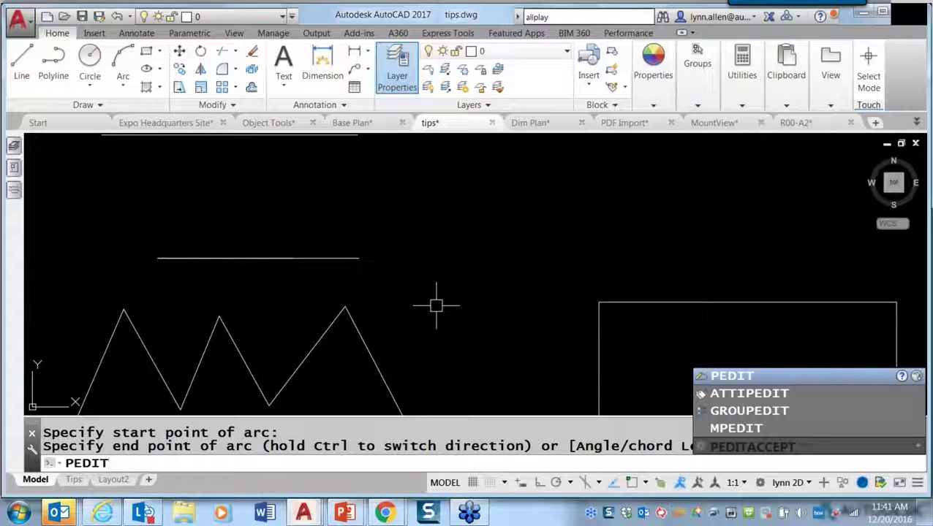
type("accep")
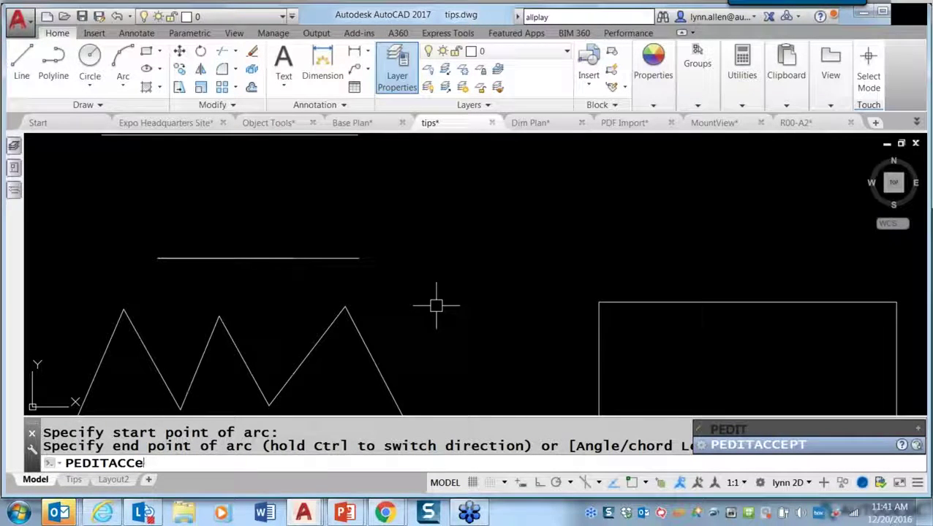
key("Return")
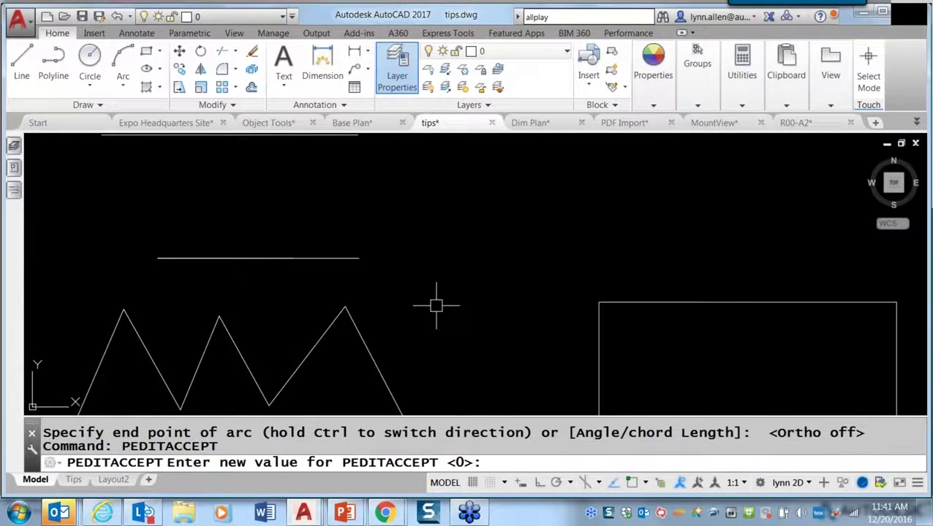
type("pedit")
key("Return")
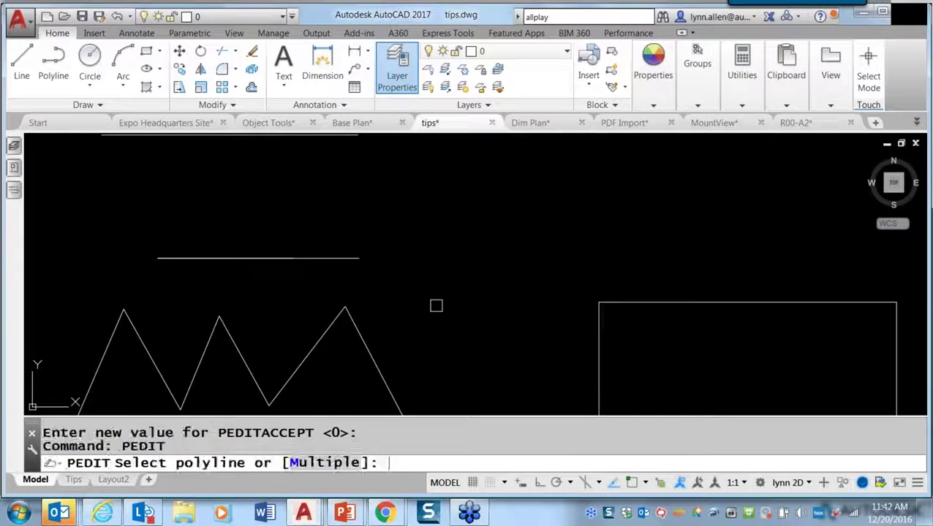
left_click(347, 258)
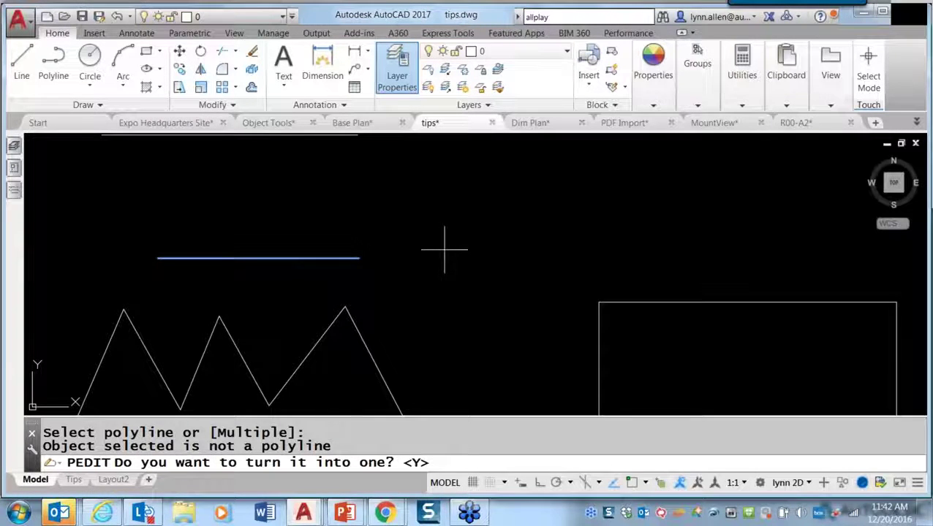
key("Escape")
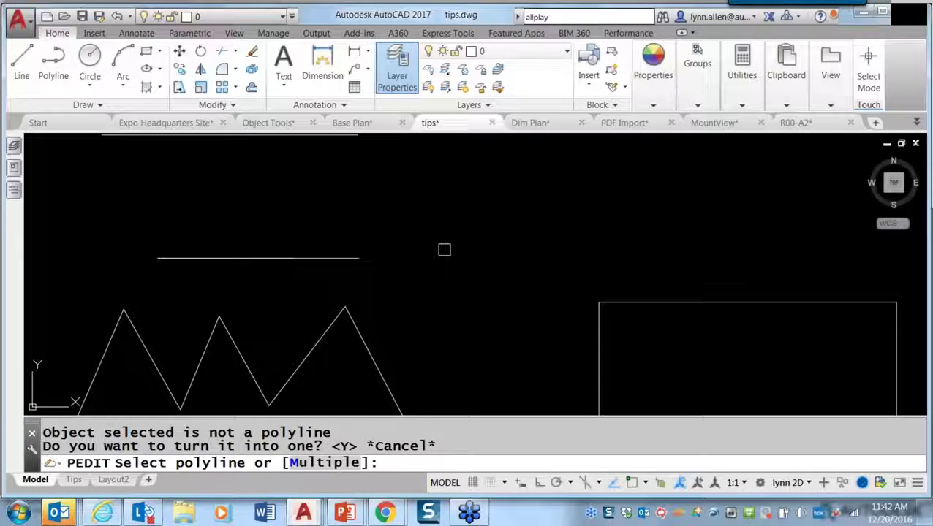
key("Escape")
Set PEDITACCEPT to 1 and confirm PEDIT on the line skips the conversion question
type("pedit")
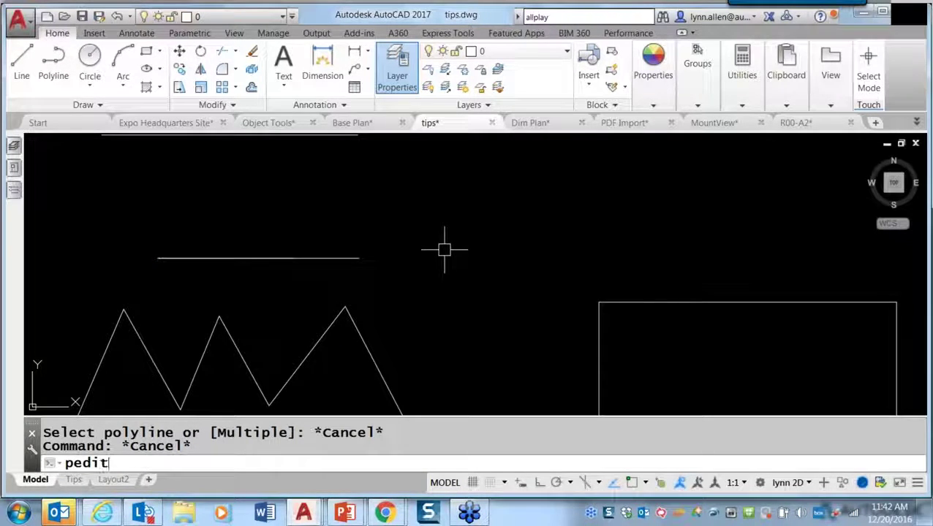
type("a")
key("Return")
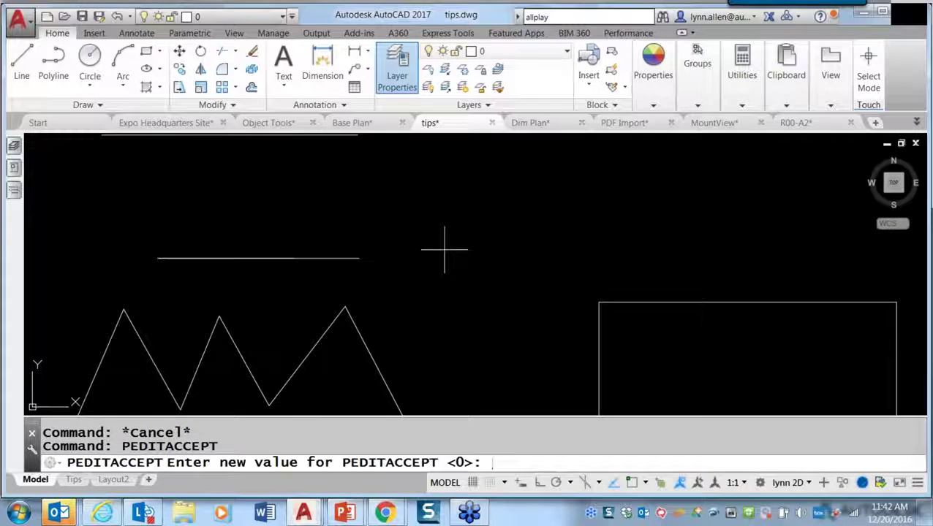
type("1")
key("Return")
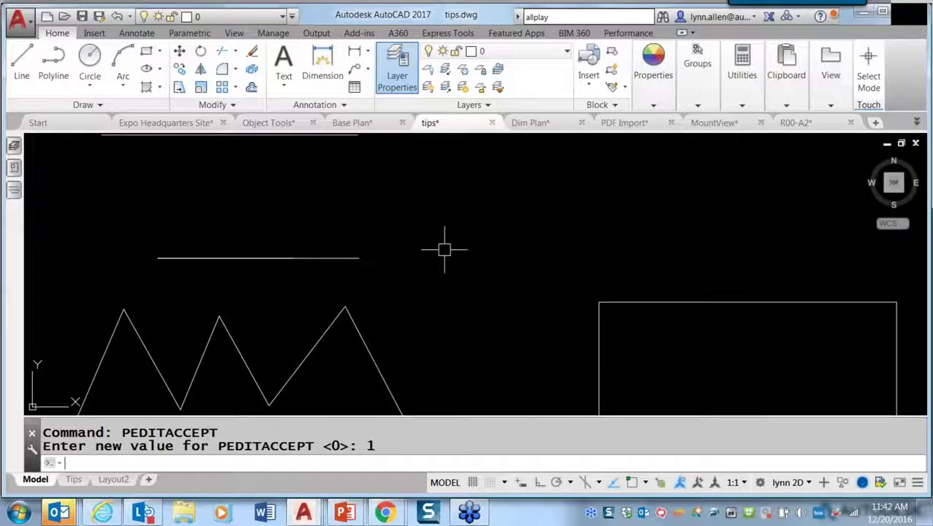
type("pedit")
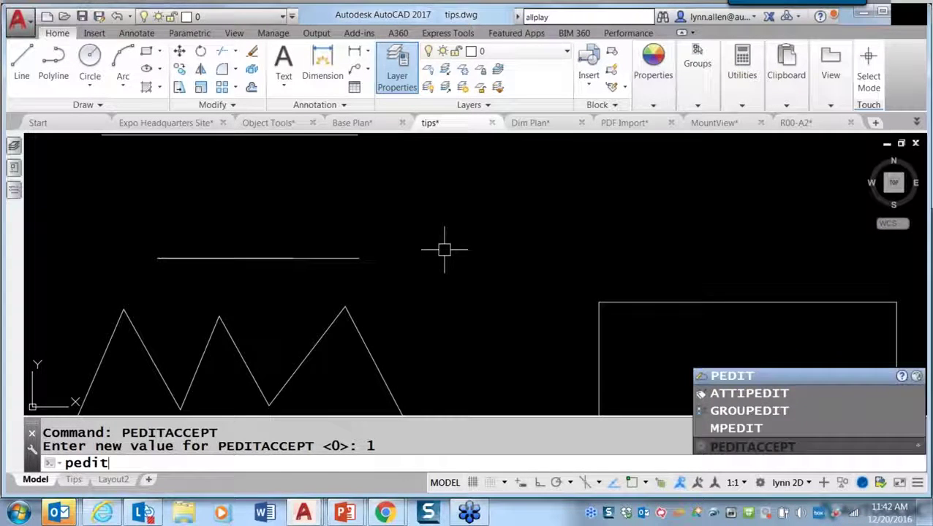
key("Return")
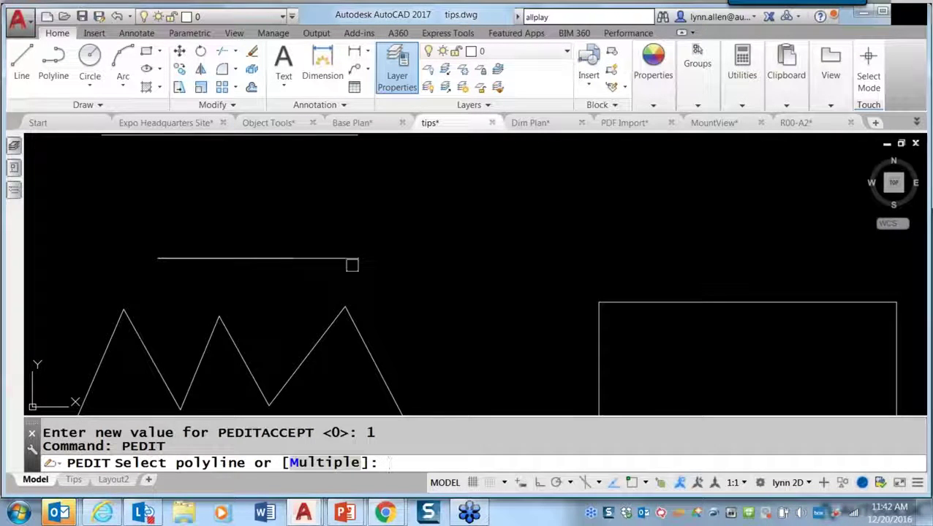
left_click(347, 257)
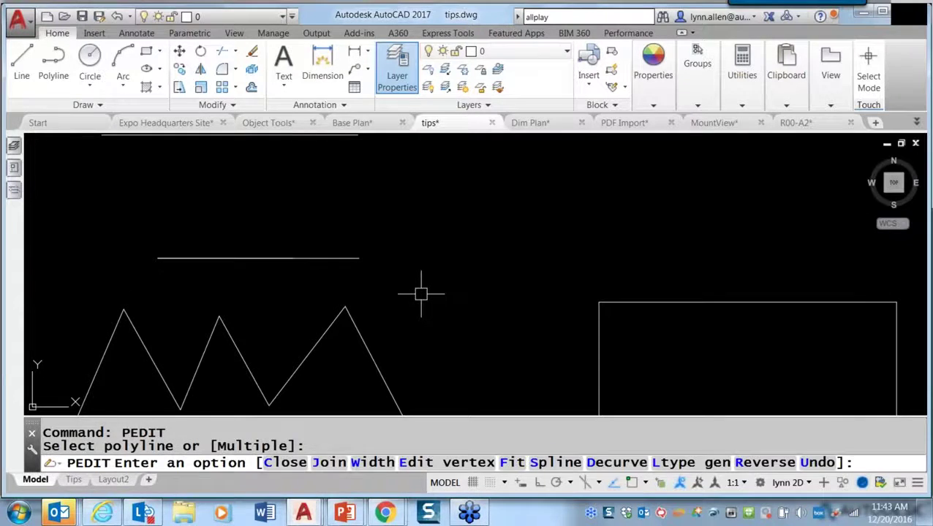
key("Escape")
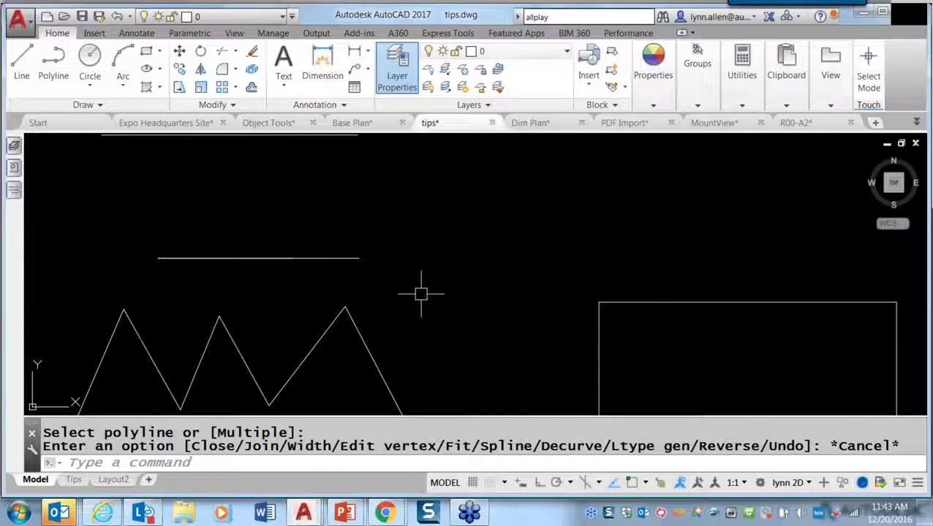
type("t")
key("Return")
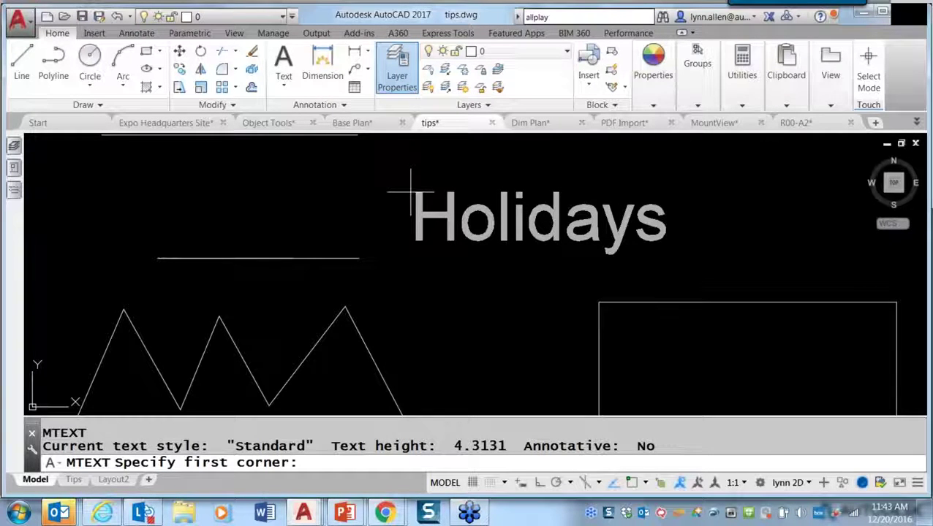
Set MTJIGSTRING to CADSoft and check the new MTEXT preview text
key("Escape")
key("Escape")
key("Escape")
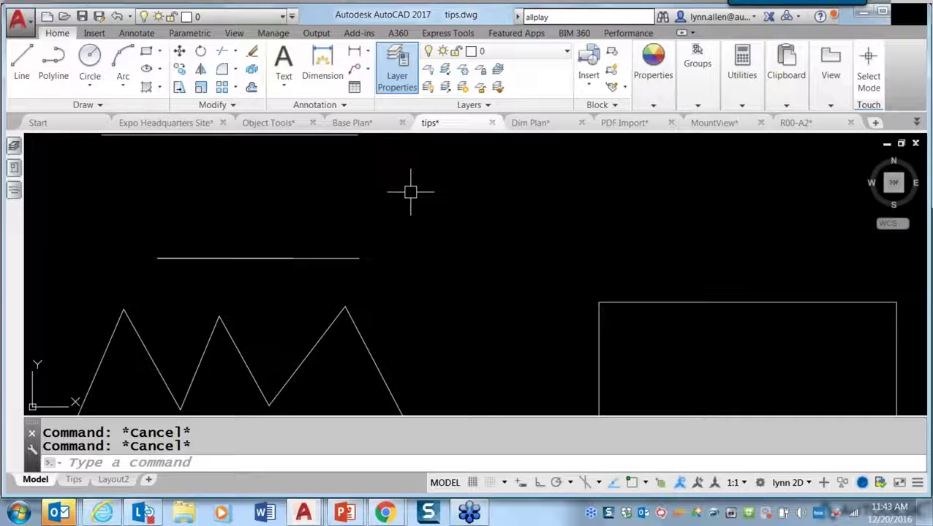
type("MTJIGSTRING")
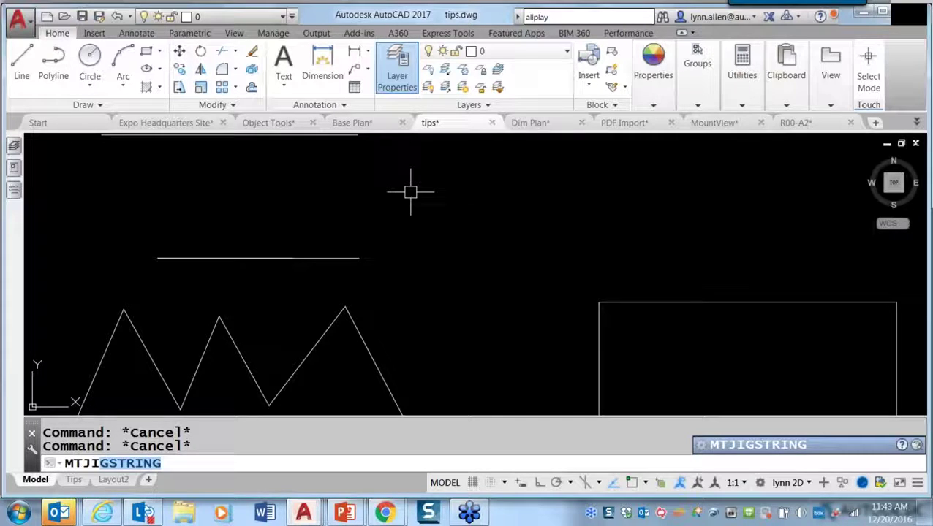
key("Return")
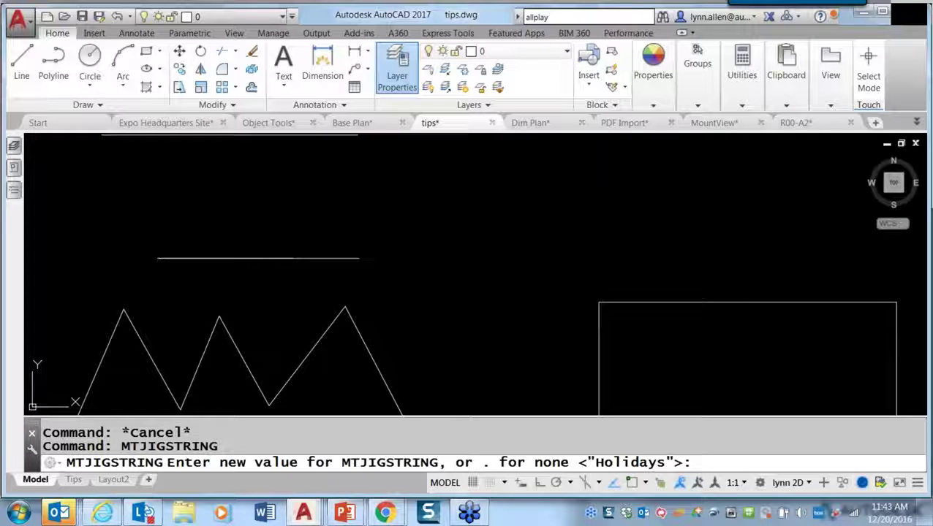
type("CADSoft")
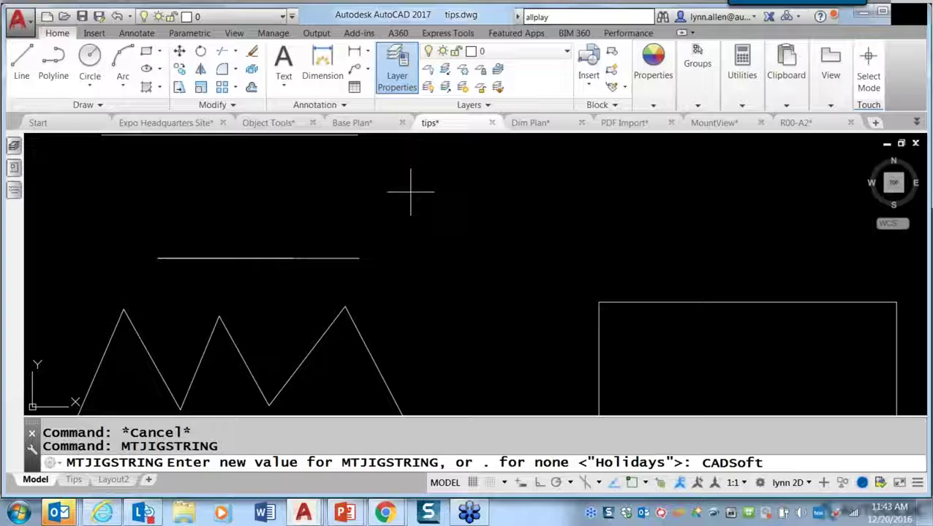
key("Return")
type("t")
key("Return")
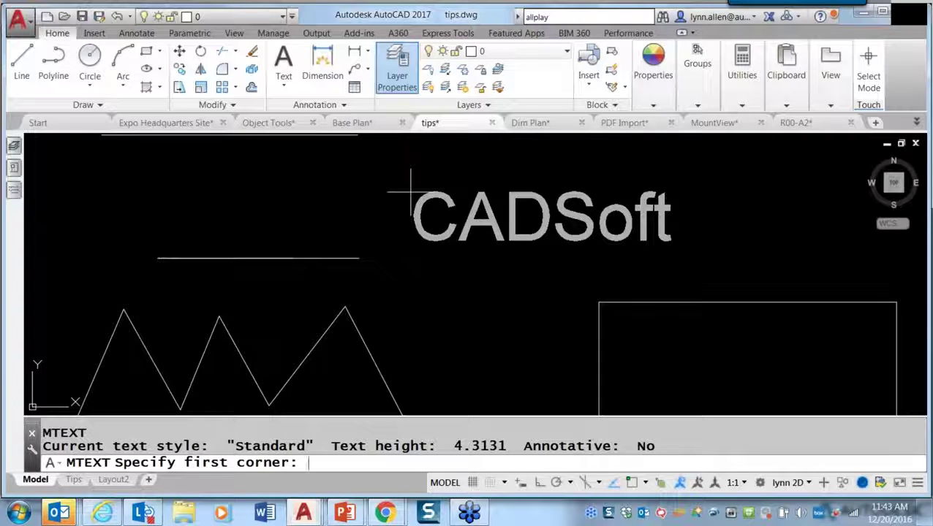
key("Escape")
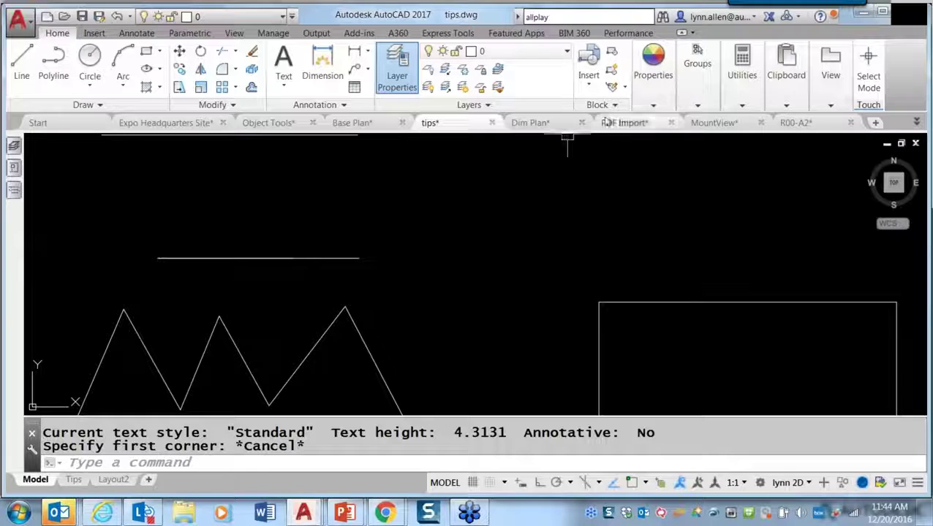
left_click(456, 35)
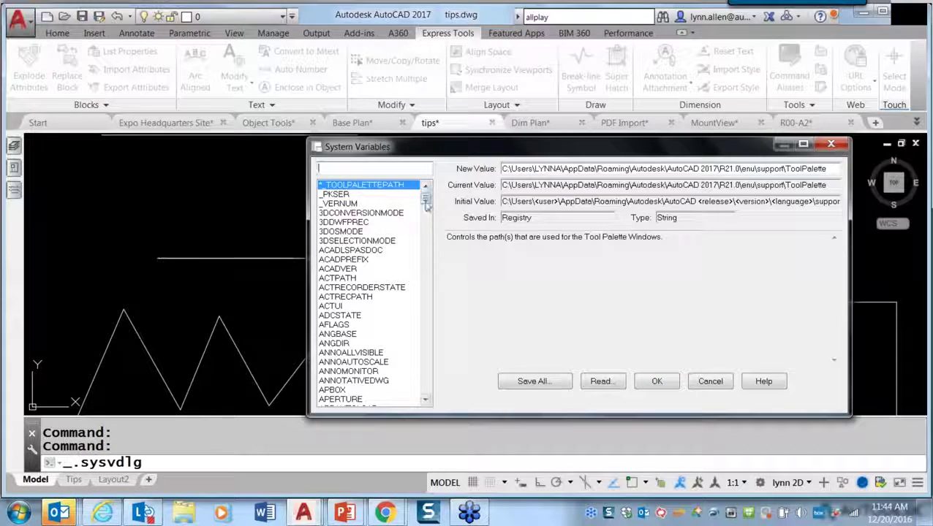
Browse variable details, then filter the System Variables list with mt*
left_click(378, 234)
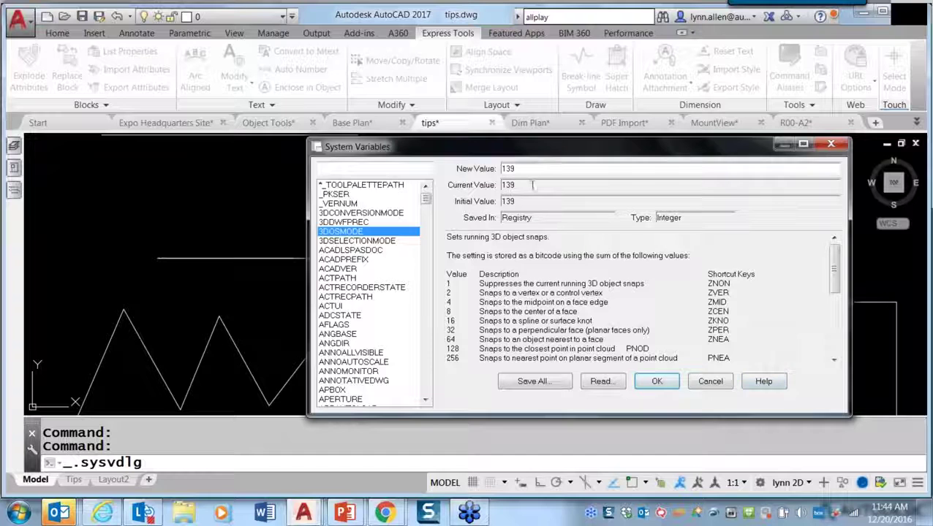
left_click(374, 278)
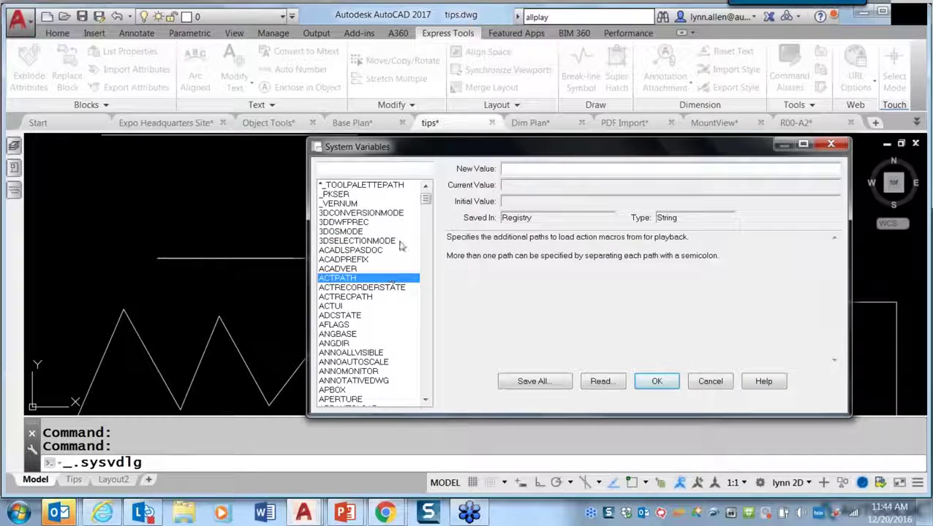
left_click(377, 170)
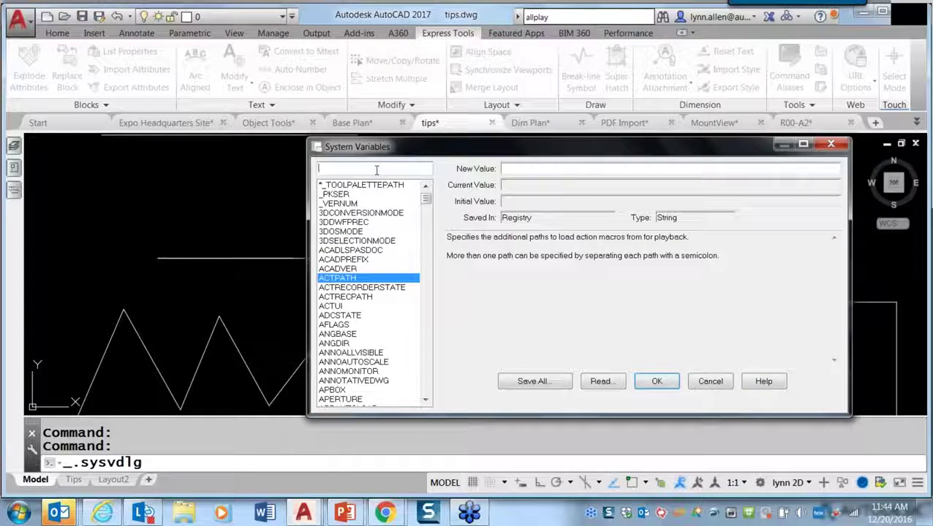
type("m")
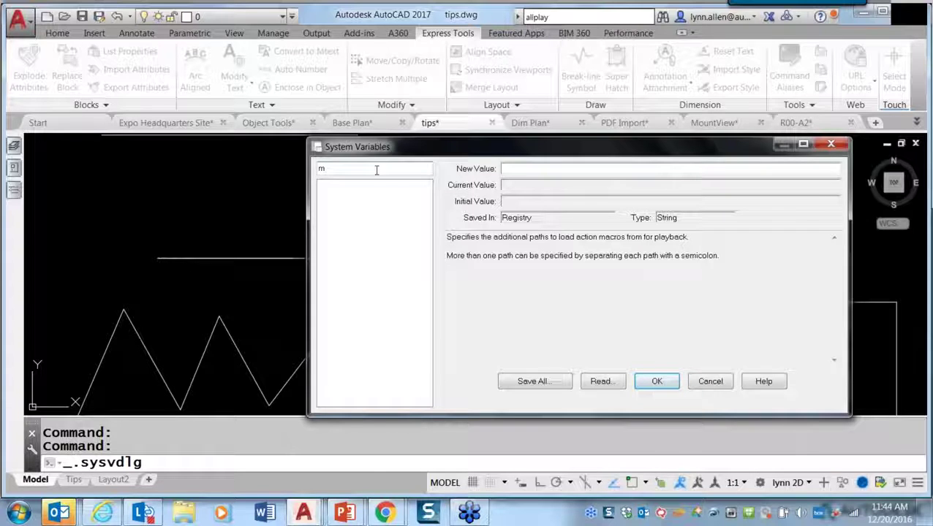
type("t*")
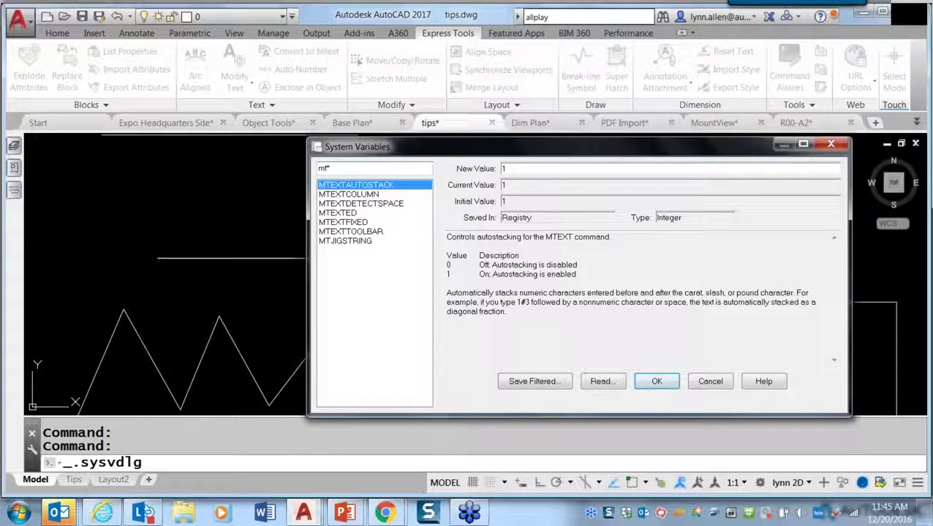
Replace MTJIGSTRING's value CADSoft with Santa and apply it
left_click(371, 243)
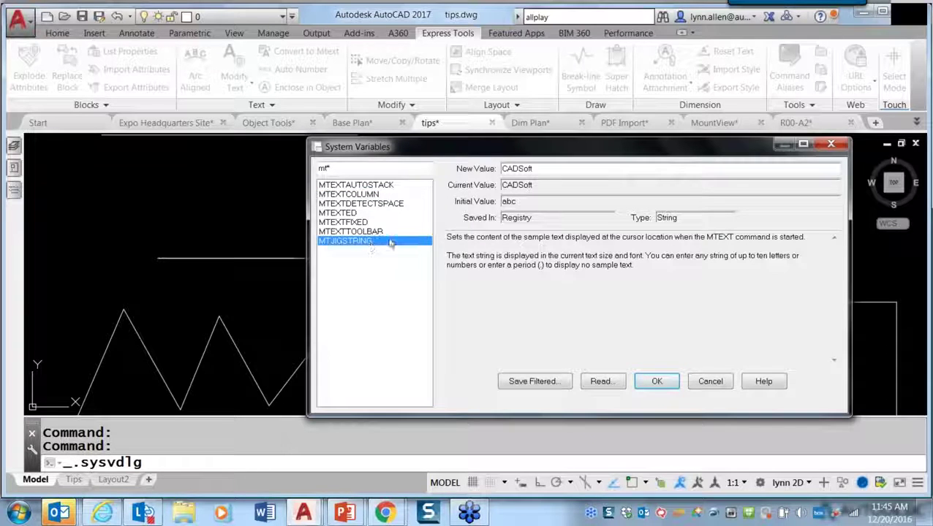
left_click(551, 169)
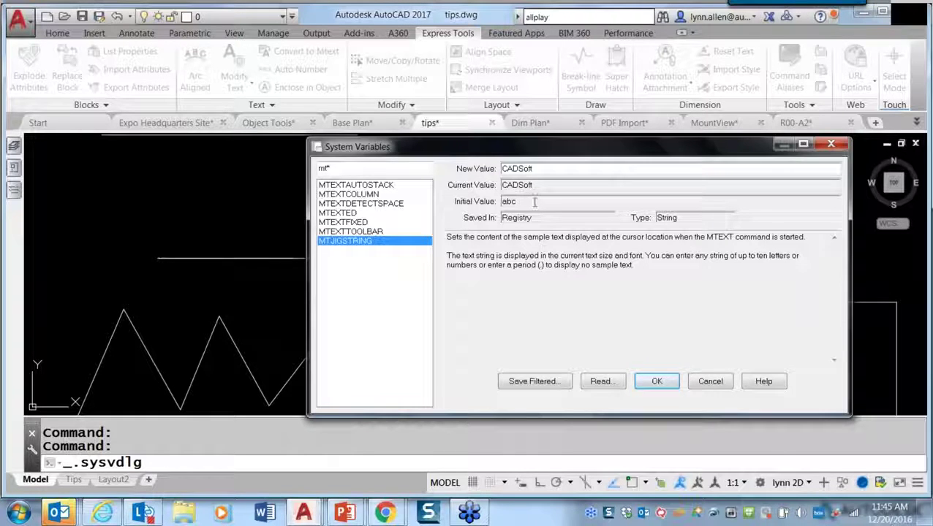
double_click(551, 168)
type("Santa")
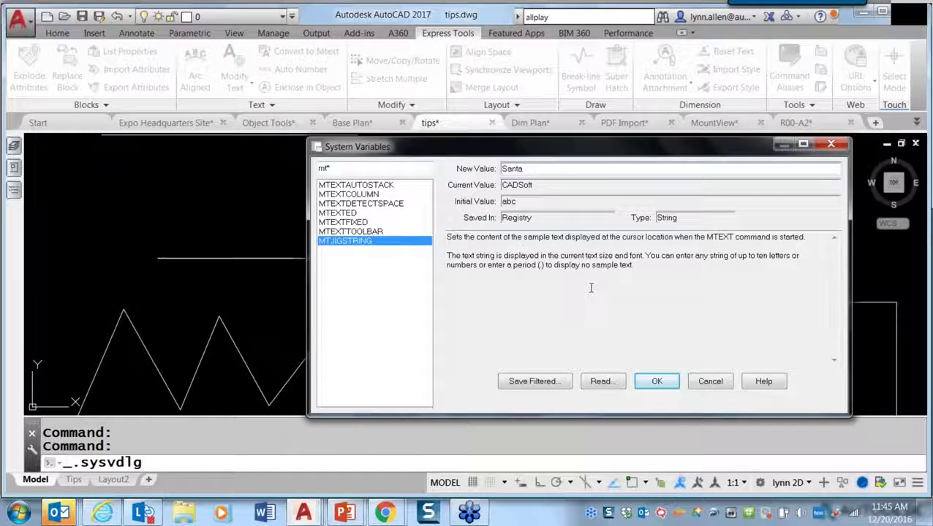
left_click(657, 382)
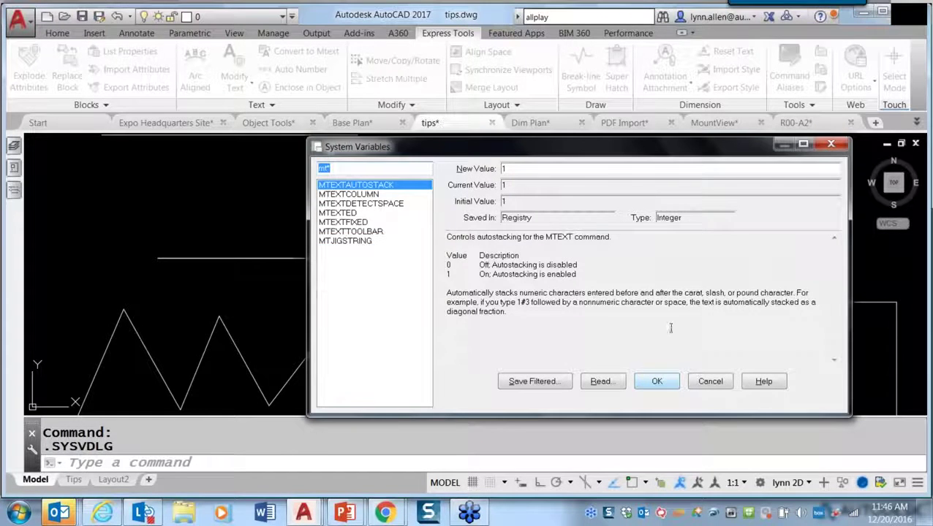
key("BackSpace")
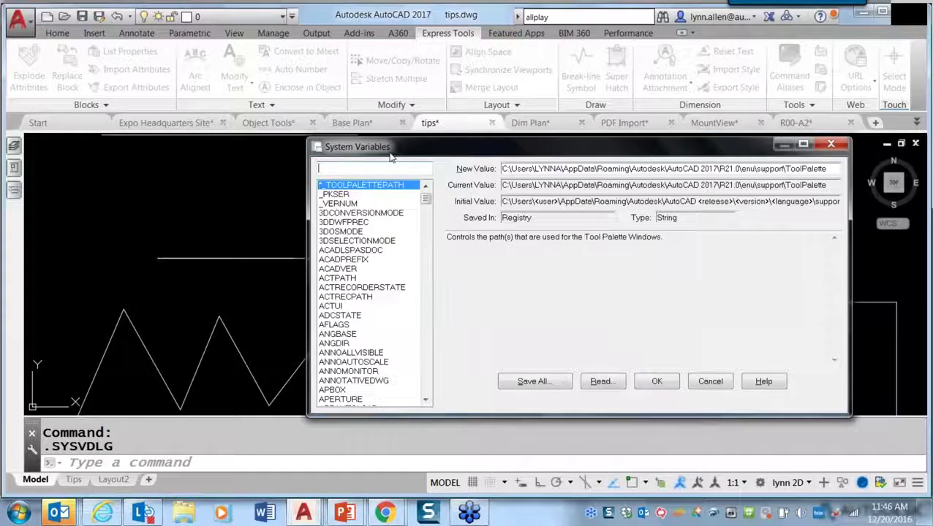
Cancel saving the variables to a file and close the System Variables editor
left_click(549, 385)
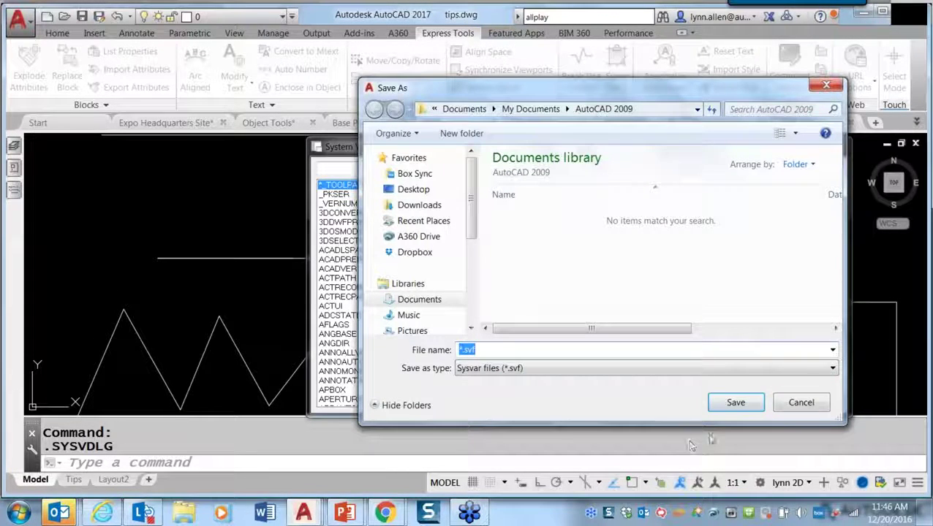
left_click(796, 408)
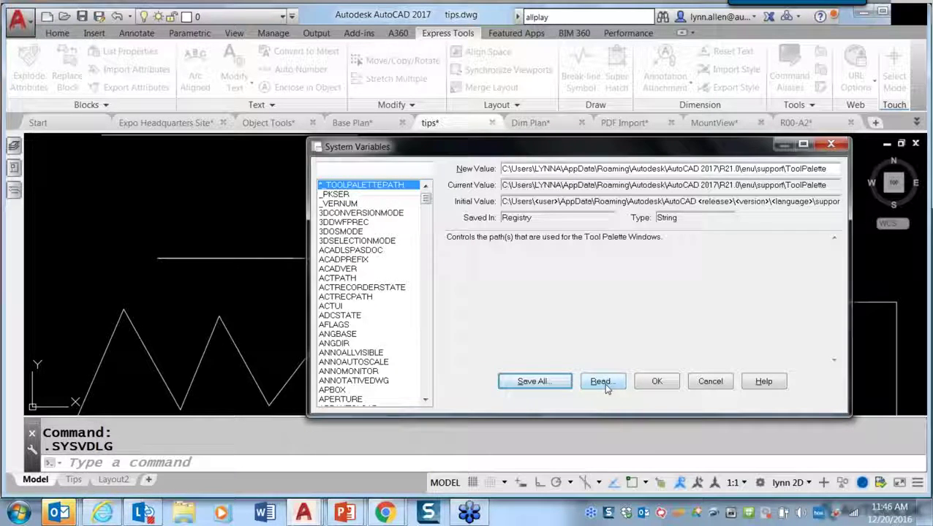
left_click(709, 381)
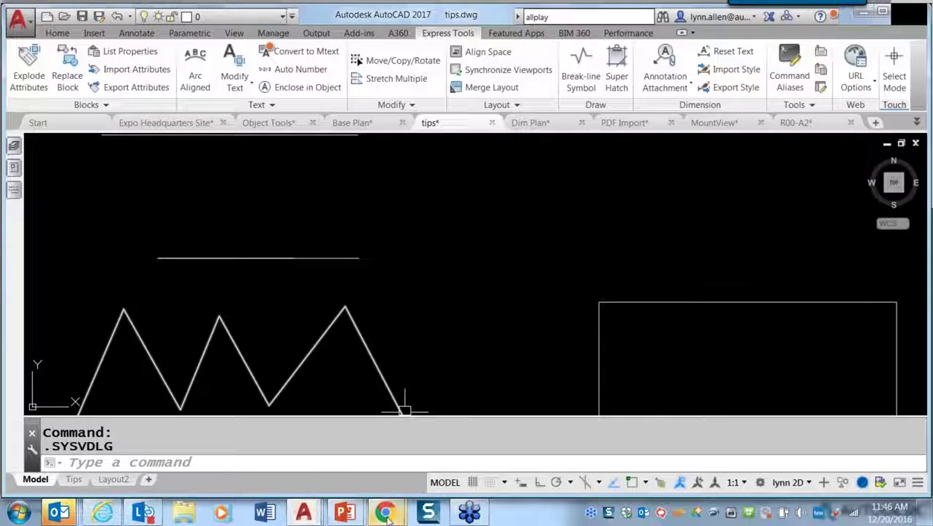
Advance the PowerPoint slide show to Smart Dimensioning, then return to AutoCAD
mouse_move(388, 515)
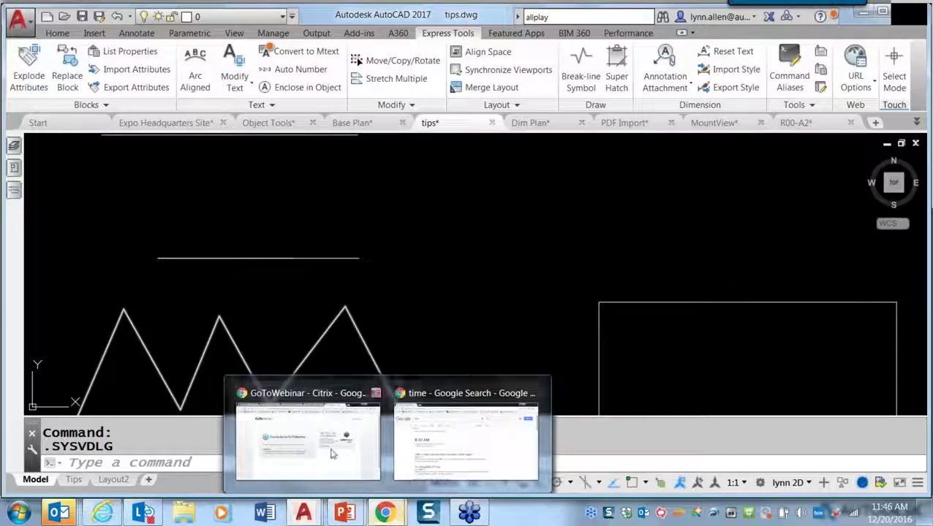
mouse_move(330, 517)
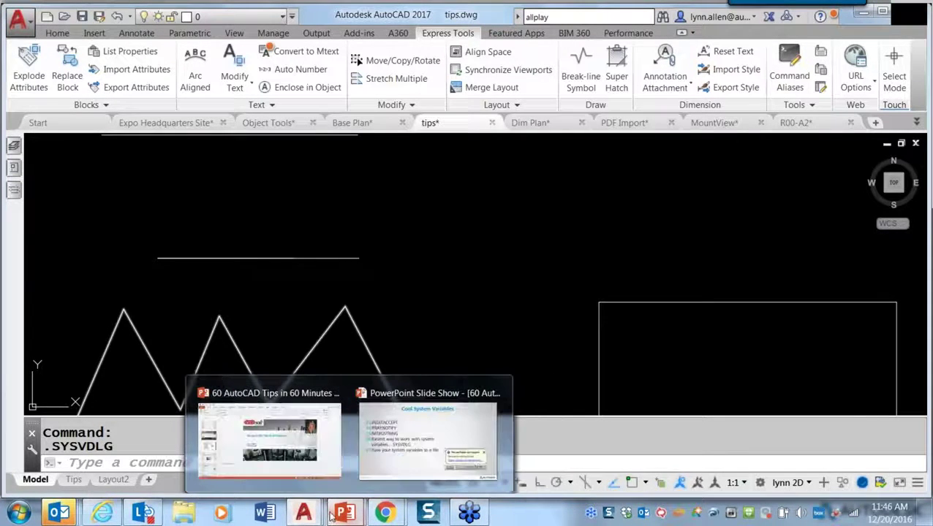
left_click(380, 454)
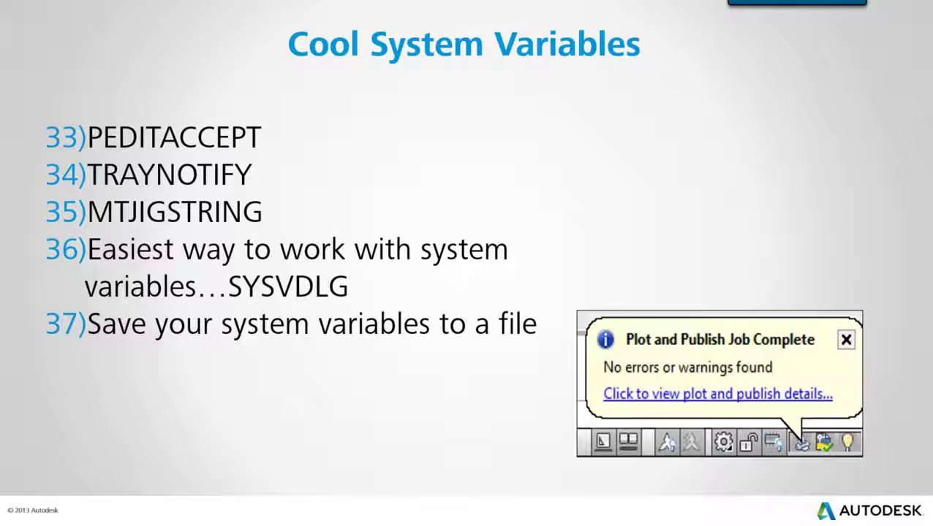
key("Right")
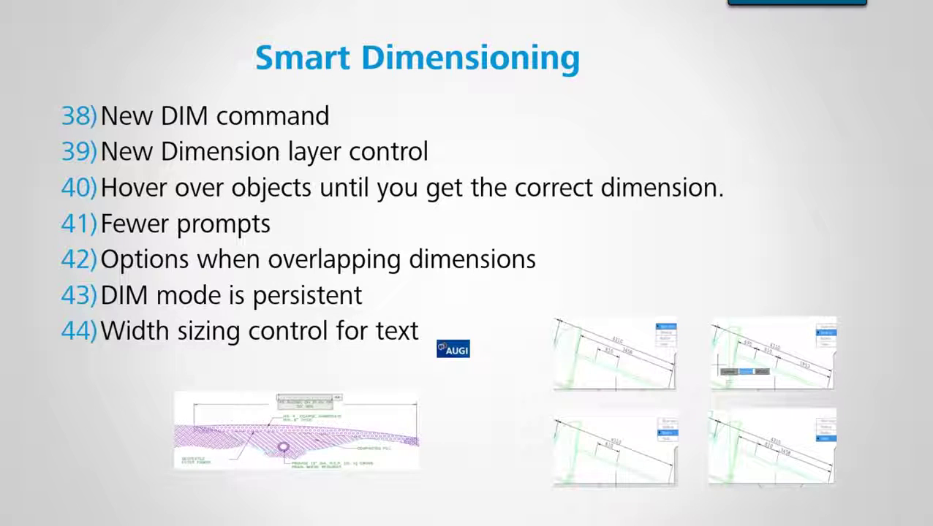
key("alt+Tab")
key("alt+Tab")
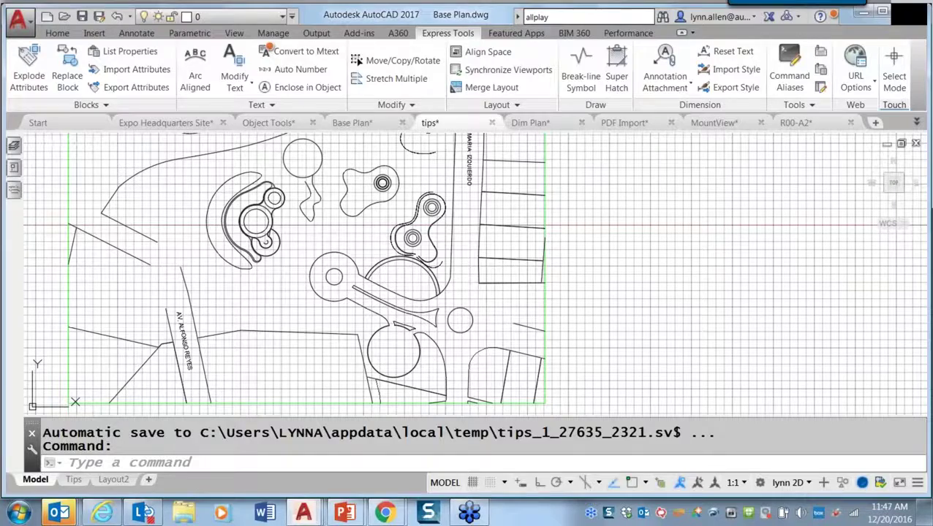
Switch to the Dim Plan drawing and start the DIM command from the Annotate tab
left_click(531, 124)
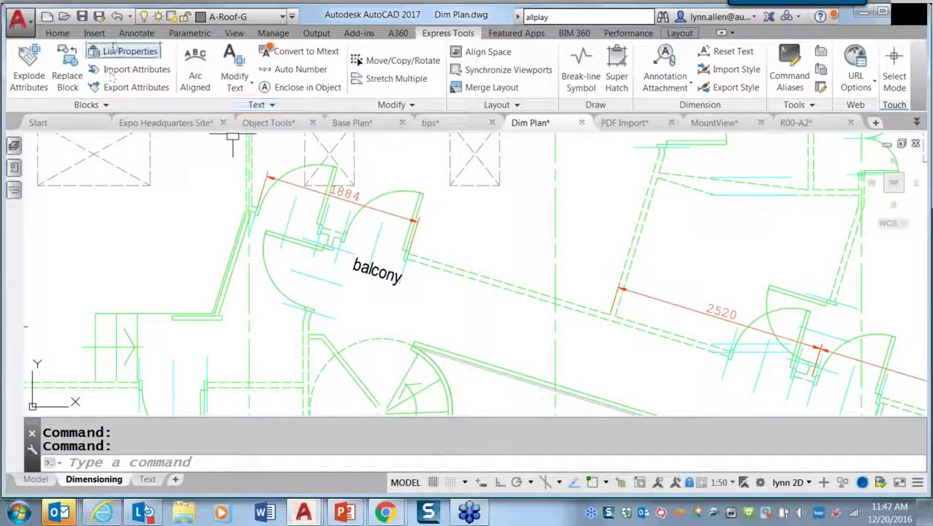
left_click(137, 33)
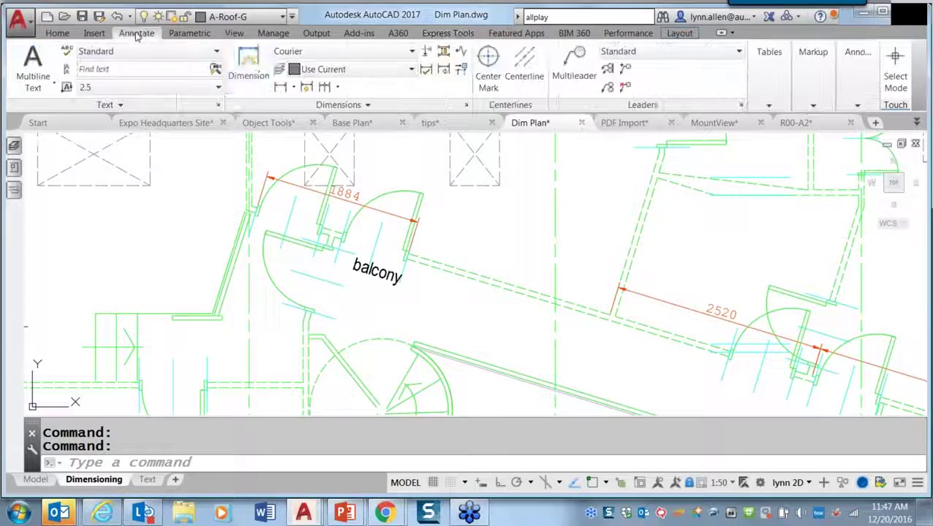
left_click(247, 65)
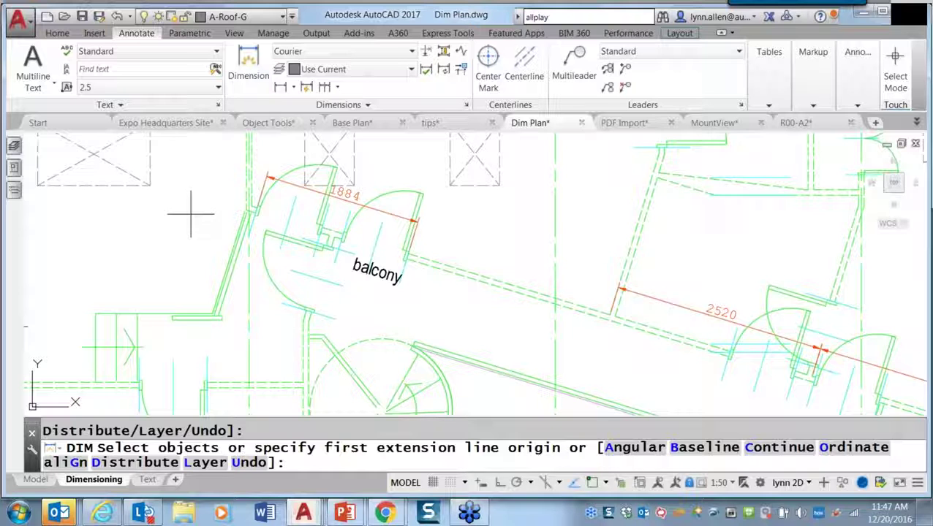
key("Escape")
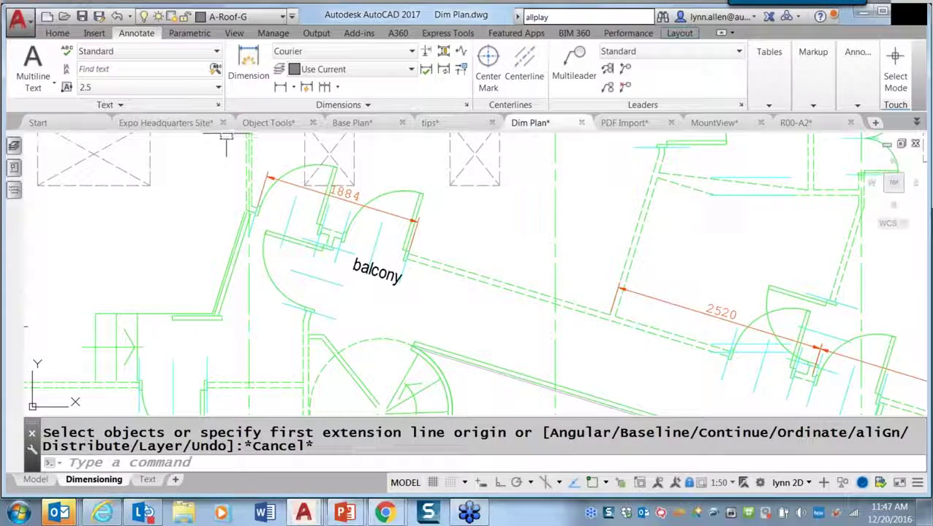
left_click(249, 65)
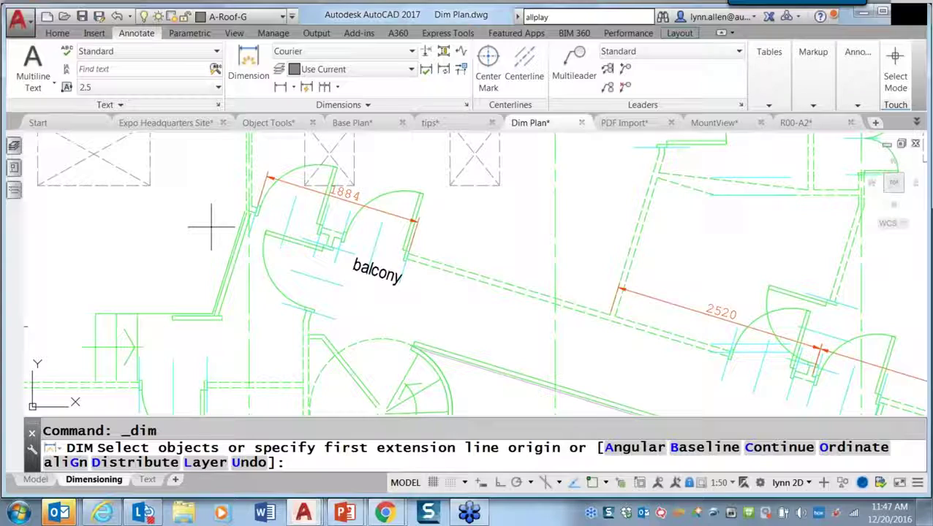
Dimension the short angled wall at 1298 and the lower edge at 1340
key("Return")
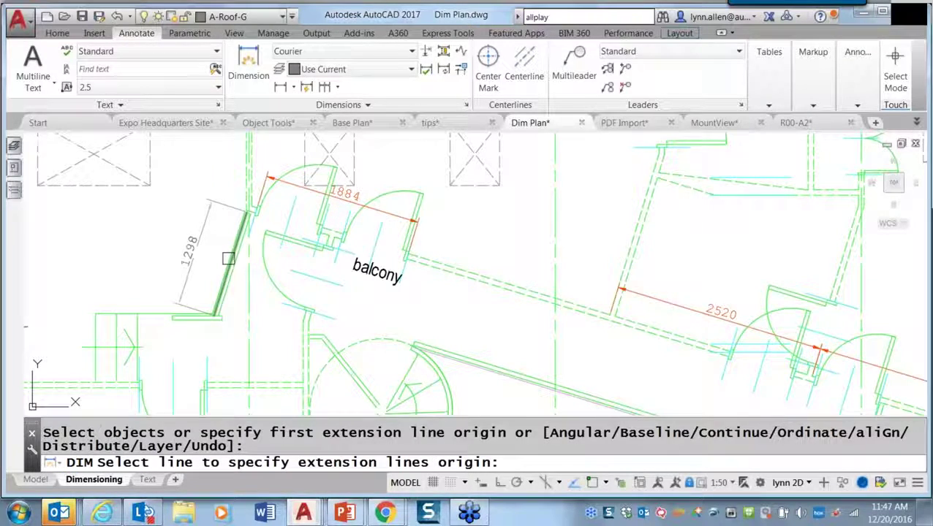
left_click(229, 258)
left_click(192, 212)
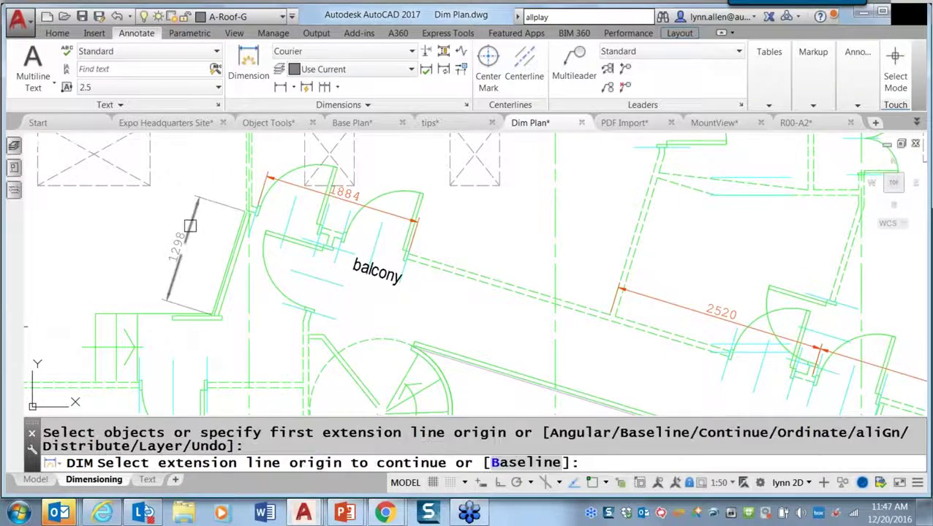
left_click(114, 186)
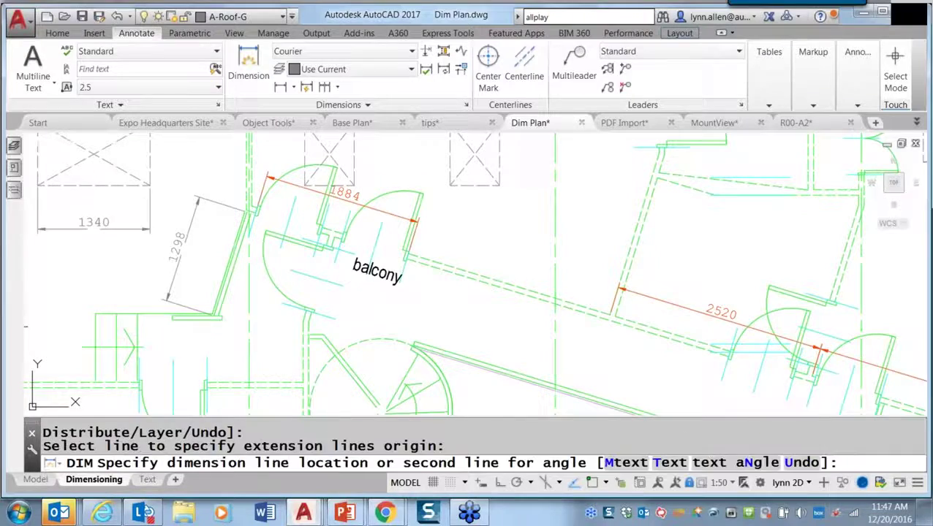
left_click(101, 229)
Add a 17° angular dimension between the sloping stair line and the horizontal wall
middle_click_drag(101, 228, 351, 241)
key("Escape")
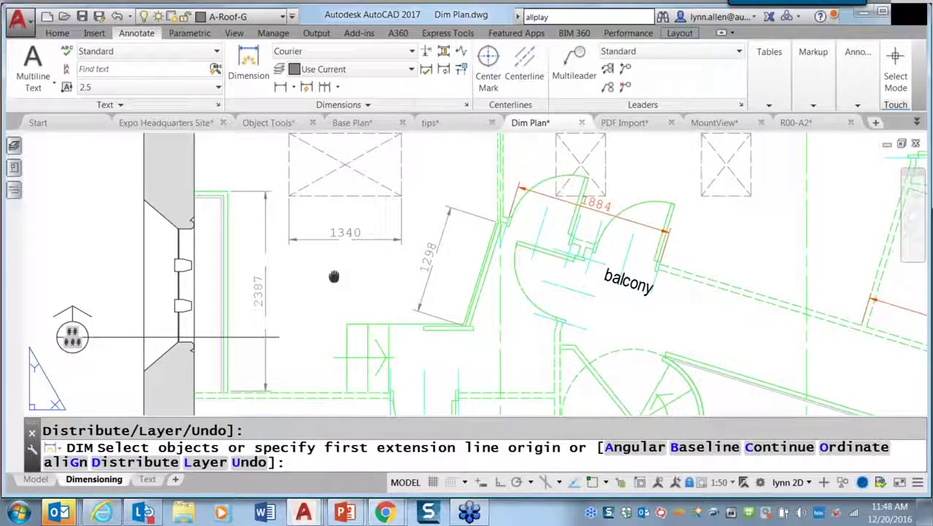
middle_click_drag(333, 276, 291, 259)
middle_click_drag(291, 259, 62, 190)
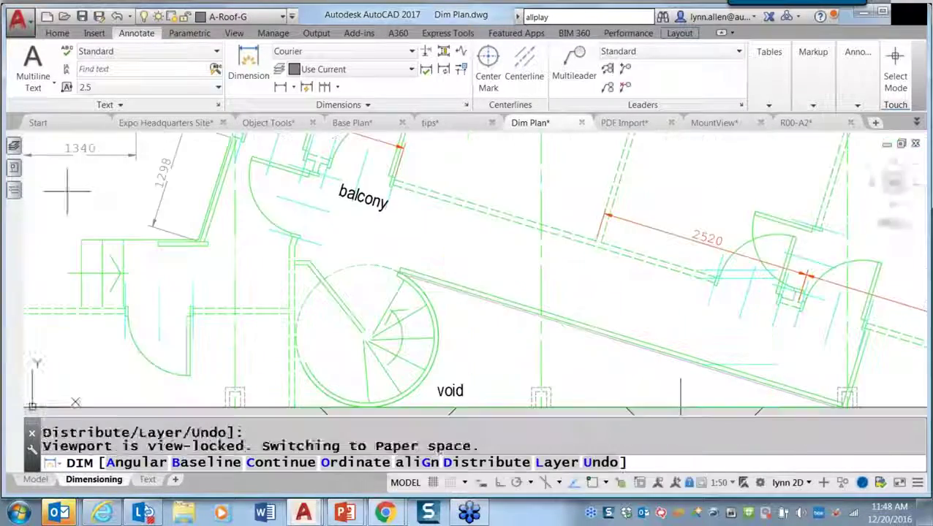
middle_click_drag(635, 293, 447, 198)
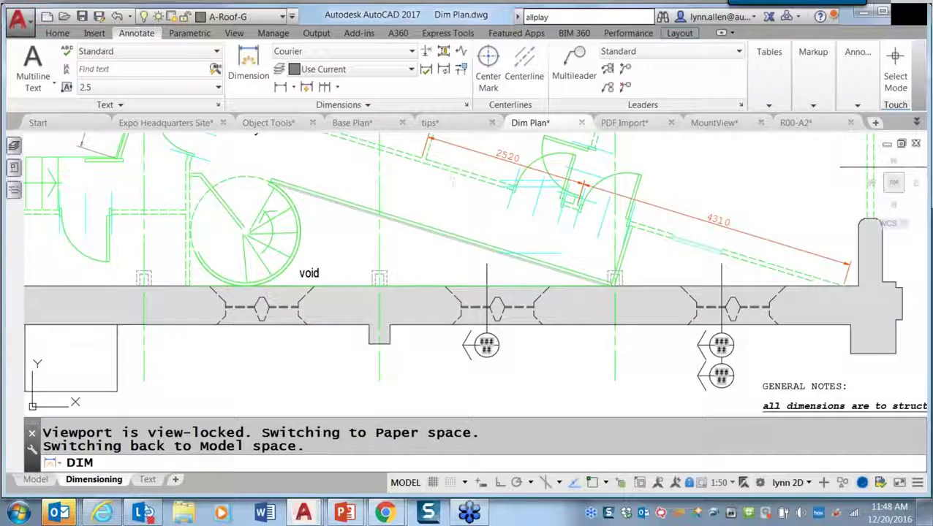
key("Return")
left_click(441, 235)
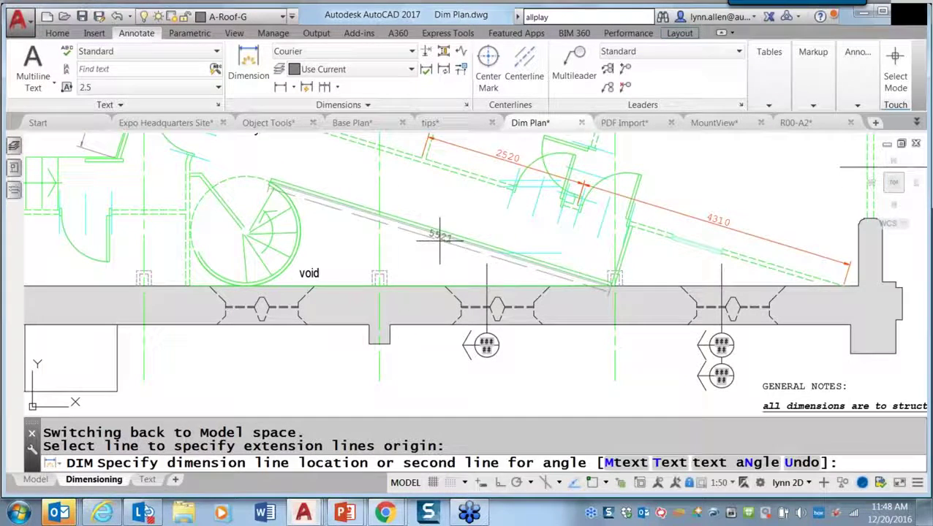
left_click(439, 288)
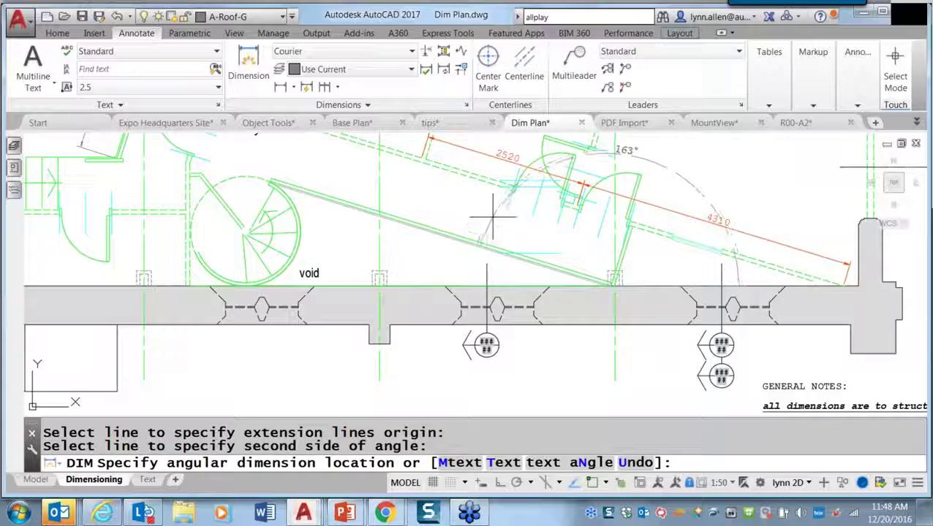
left_click(433, 239)
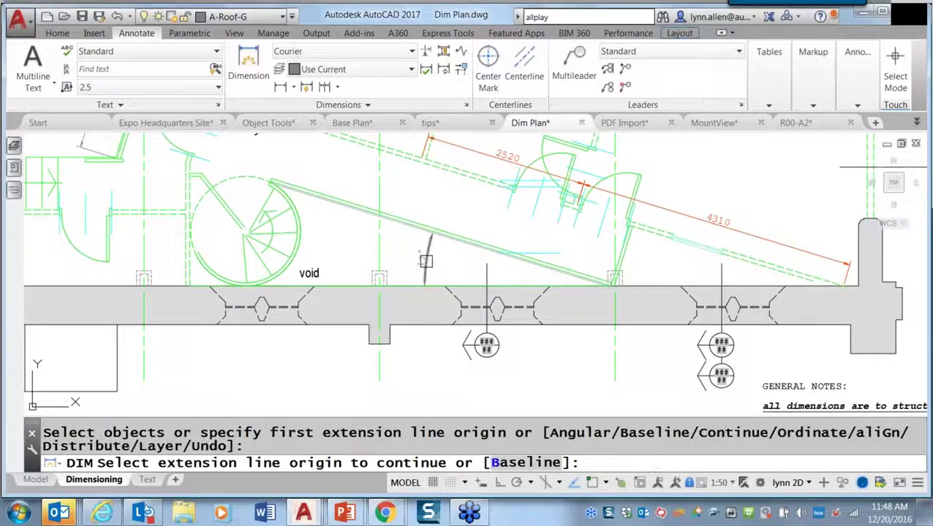
key("Return")
middle_click(450, 220)
middle_click_drag(450, 220, 708, 243)
Place a ø1700 diameter and an R850 radius dimension on the spiral stair circle
left_click(528, 201)
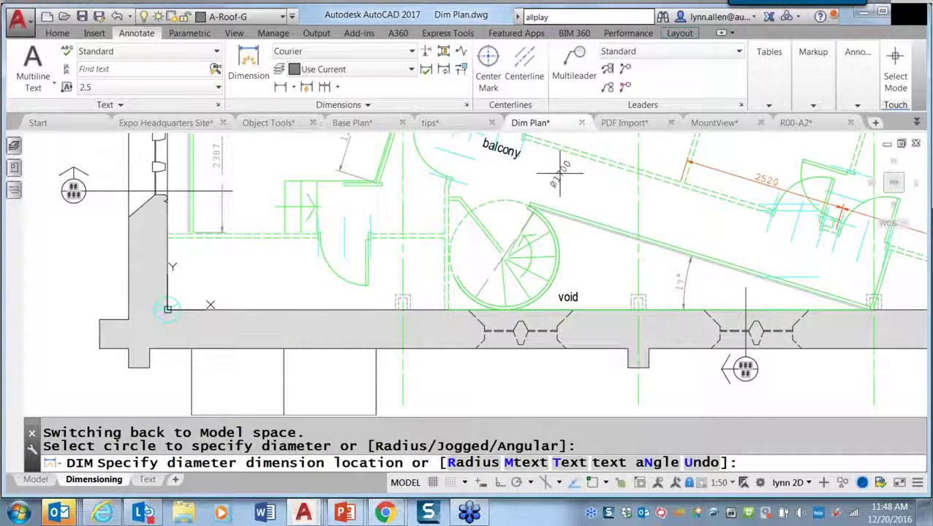
left_click(560, 173)
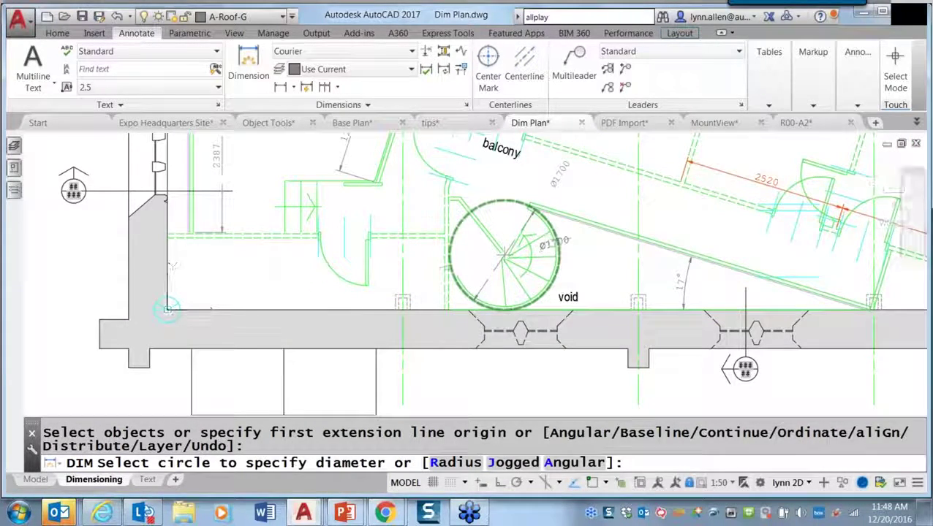
scroll(559, 241, "up", 4)
type("r")
key("Return")
left_click(557, 239)
left_click(587, 231)
Add a second R850 radius dimension to the stair circle
type("d")
key("Return")
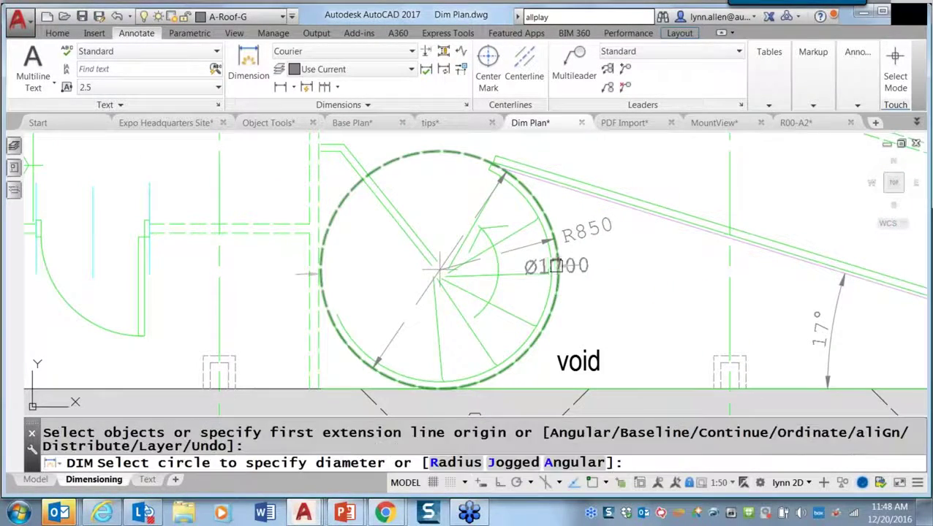
left_click(556, 266)
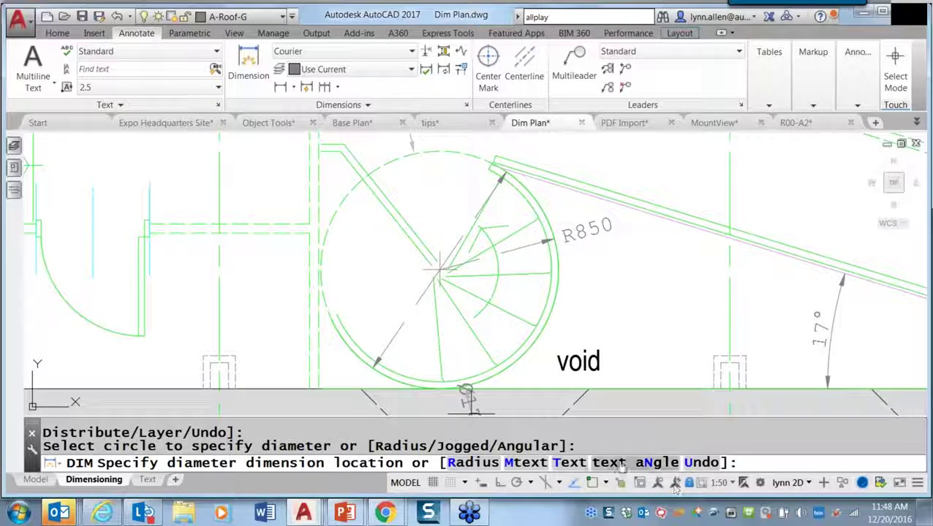
left_click(474, 462)
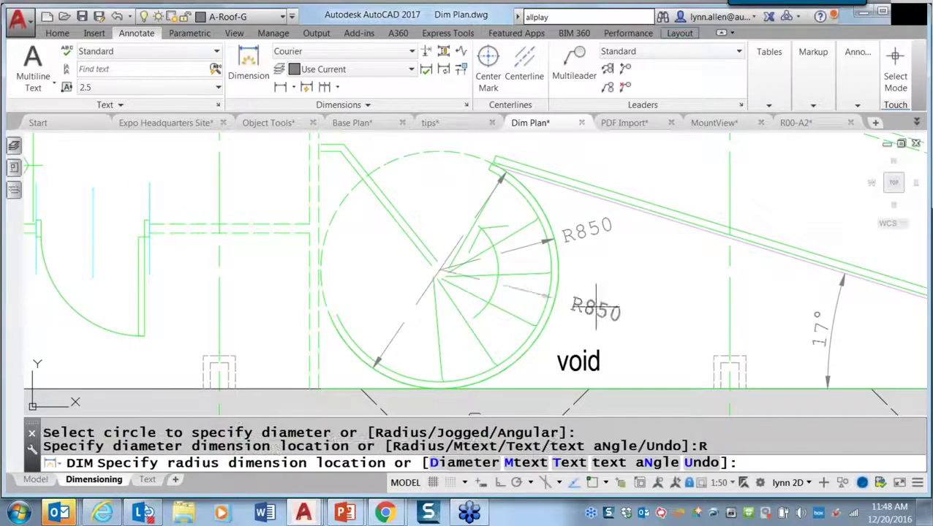
left_click(597, 300)
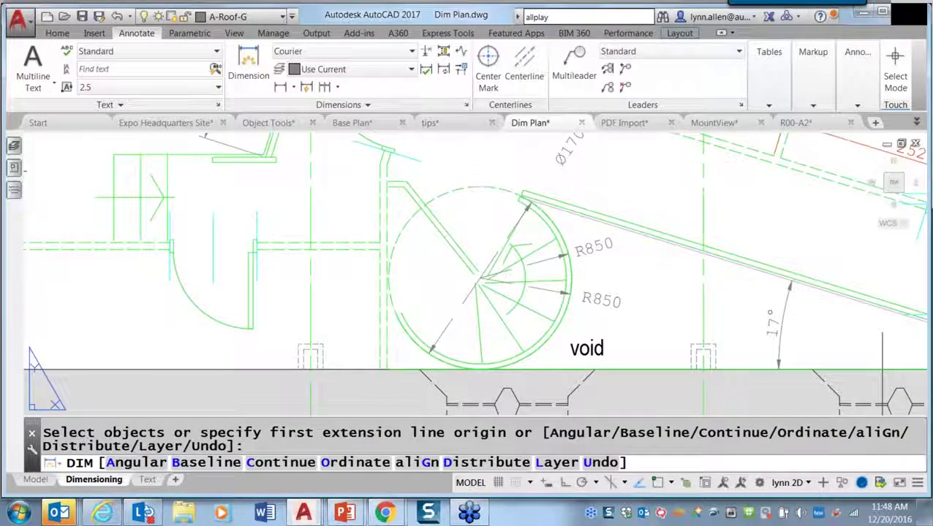
scroll(622, 307, "down", 1)
Add a 786 dimension on the sloping wall, moving the overlapping 4310 dimension clear of it
scroll(595, 299, "down", 1)
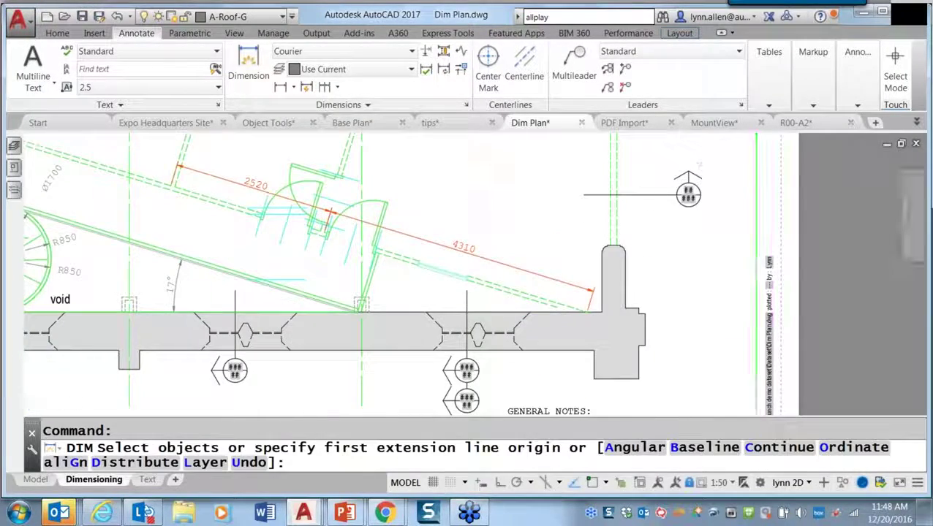
scroll(483, 192, "up", 1)
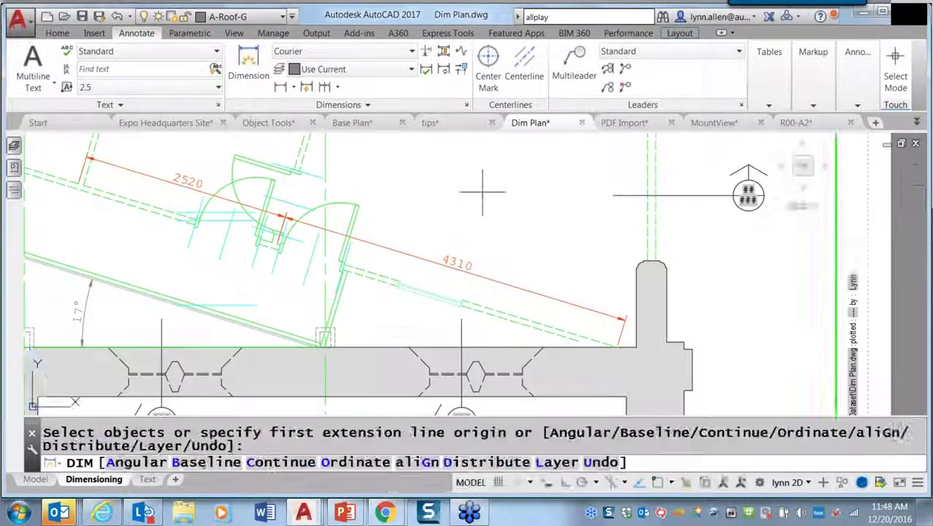
scroll(512, 190, "up", 1)
left_click(456, 273)
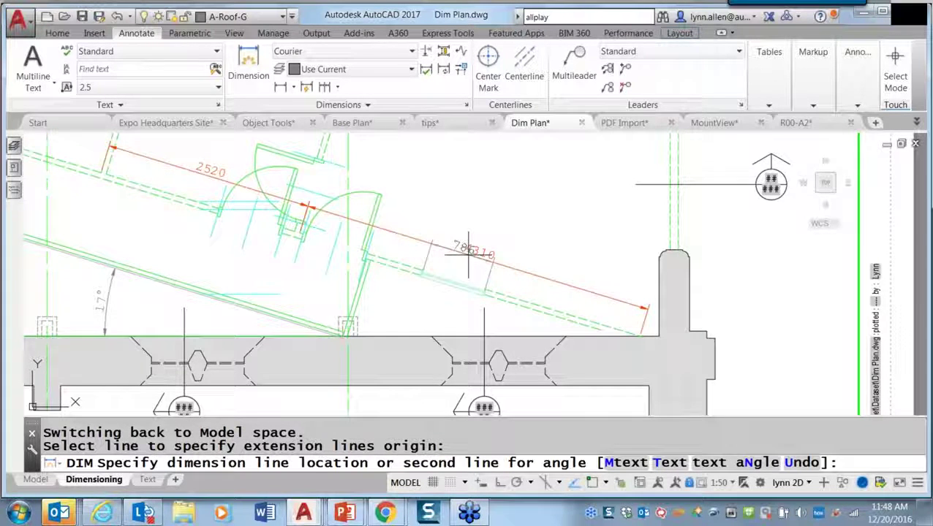
key("F3")
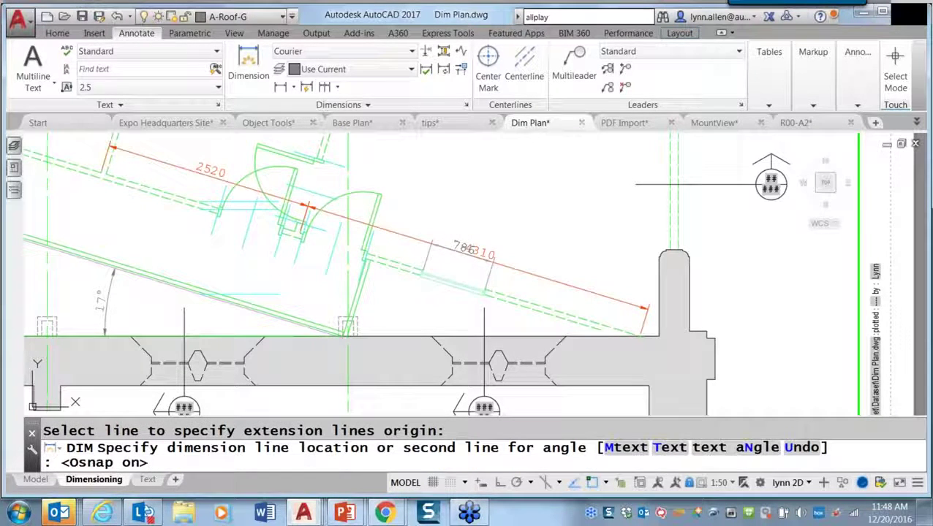
left_click(471, 252)
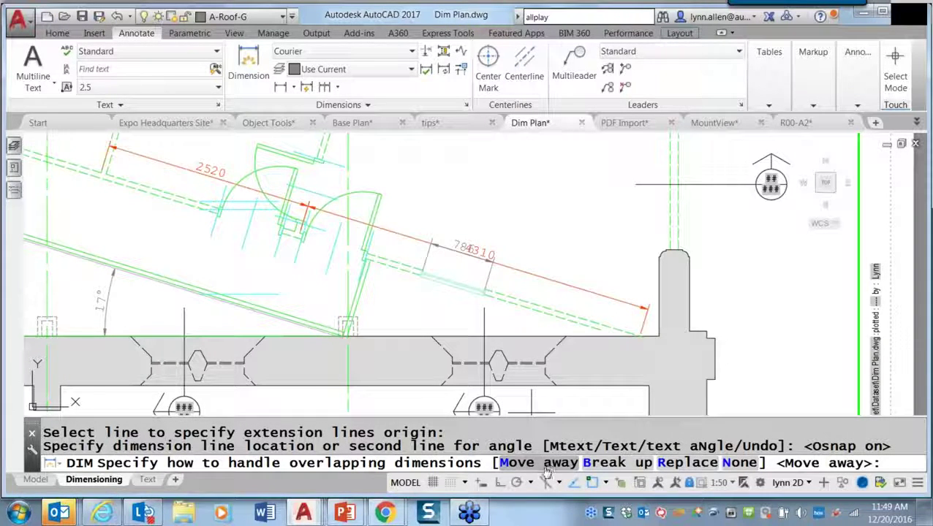
left_click(539, 463)
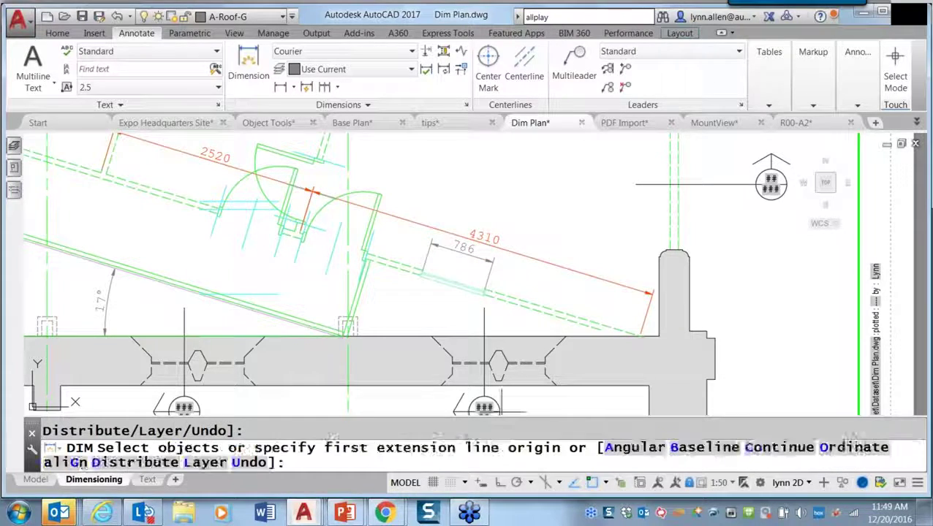
key("Return")
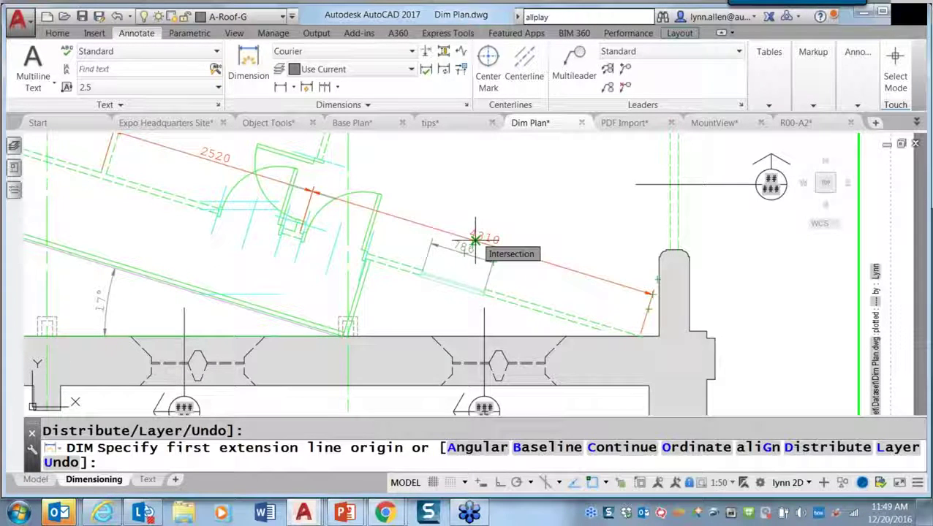
key("Escape")
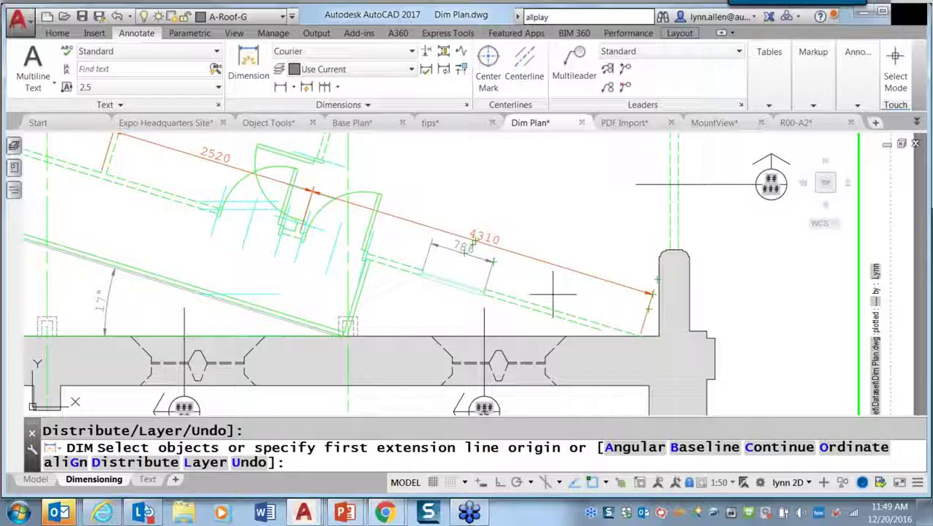
Dimension the lower sloped line at 2002, splitting the 4310 dimension around it
key("Return")
left_click(549, 304)
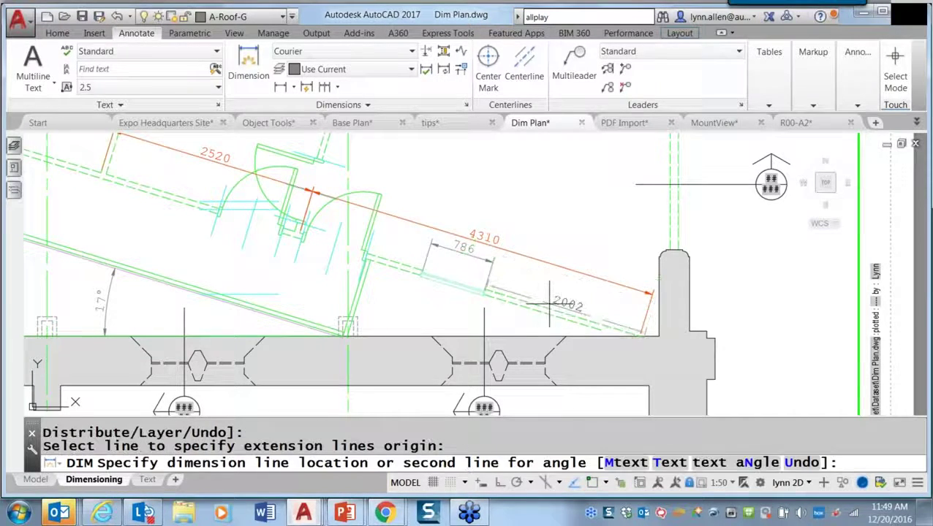
key("F3")
left_click(569, 266)
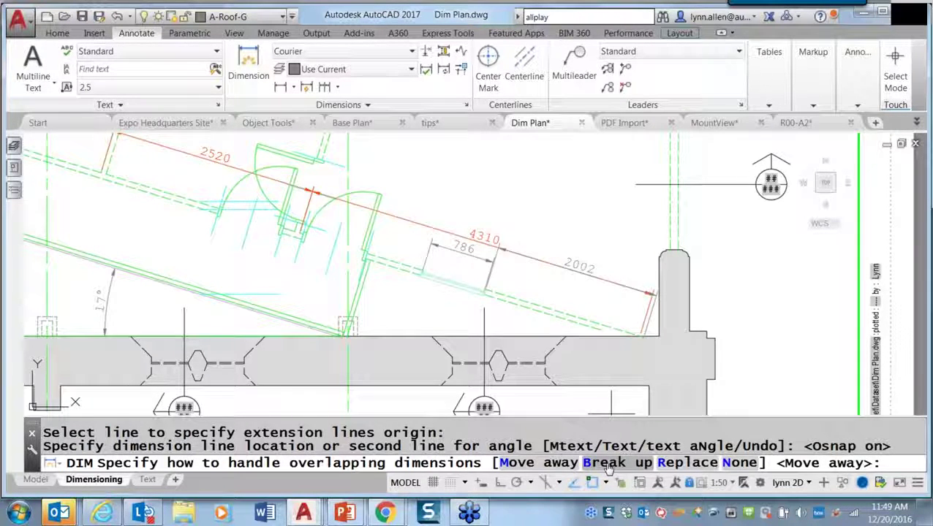
left_click(607, 464)
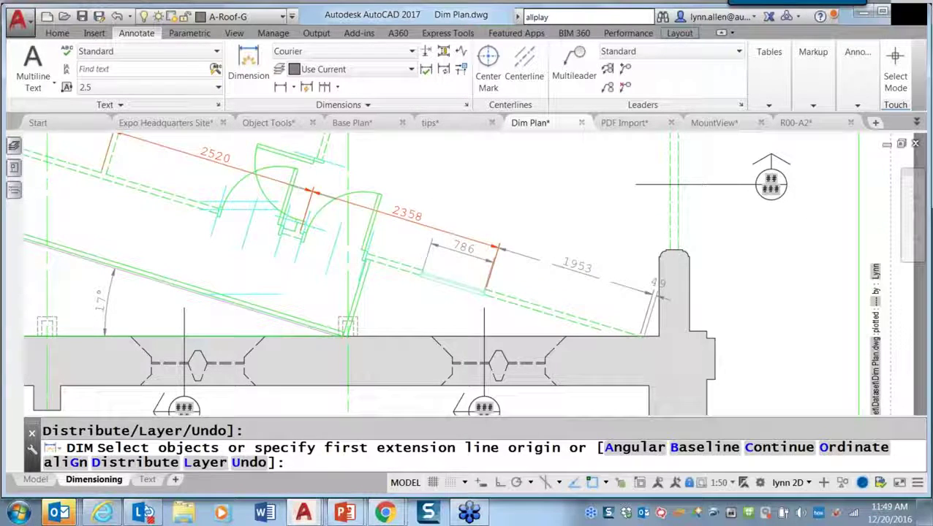
Zoom and pan to the st / boiler room and select its 758 dimension
scroll(478, 186, "down", 4)
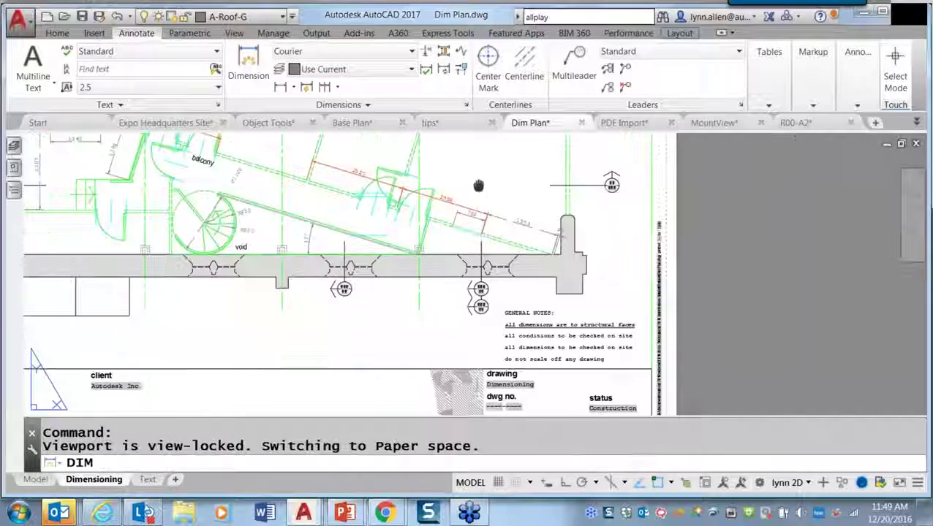
scroll(478, 186, "down", 2)
scroll(559, 381, "up", 3)
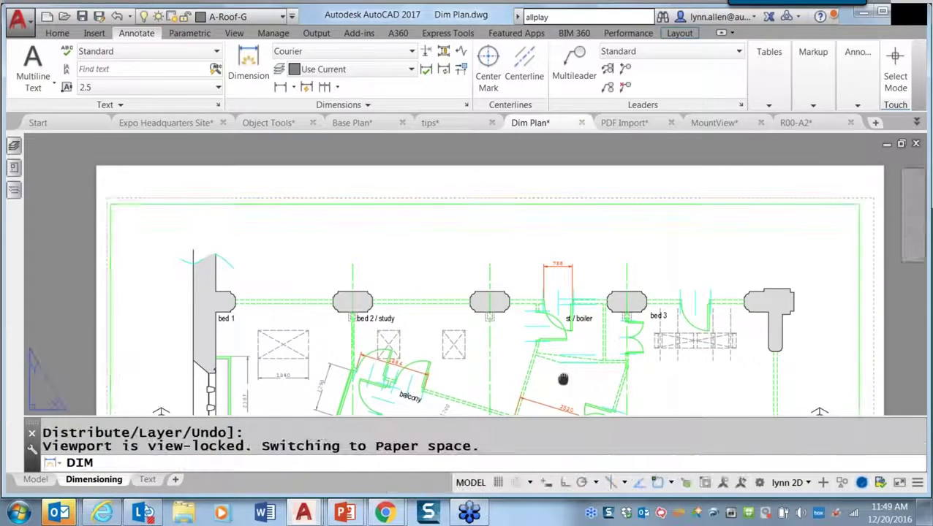
scroll(563, 380, "up", 2)
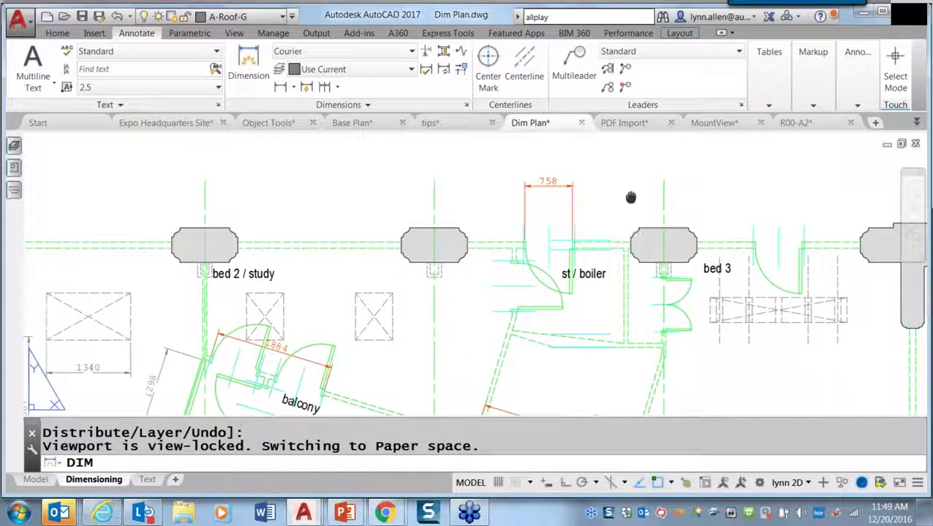
scroll(618, 205, "up", 1)
middle_click_drag(619, 205, 585, 221)
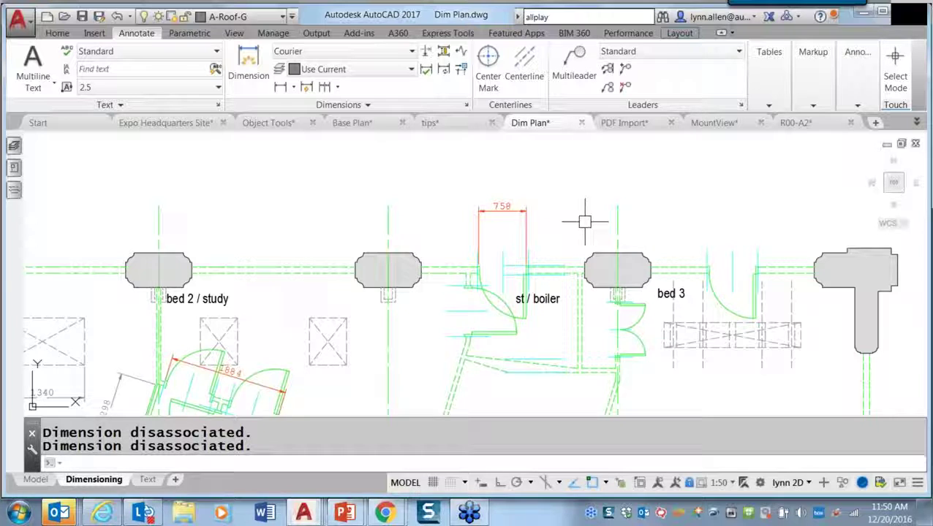
scroll(542, 227, "up", 1)
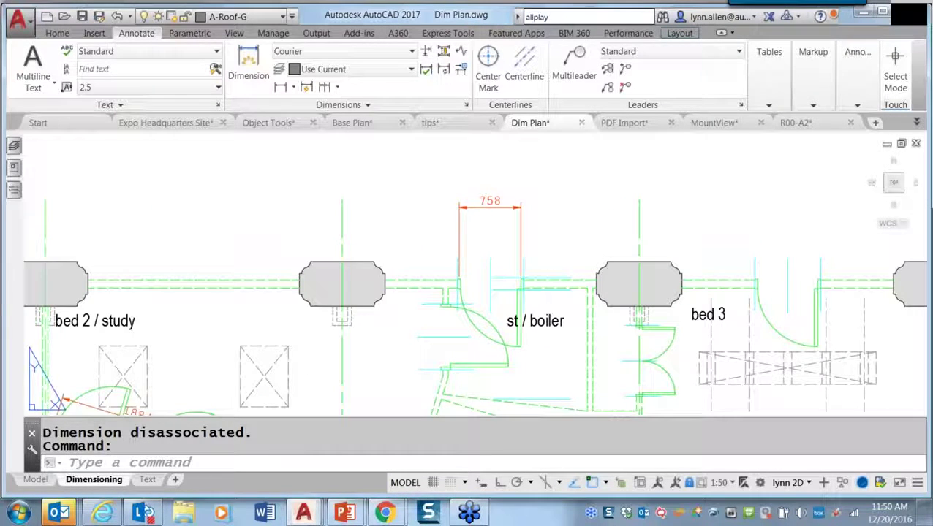
scroll(537, 223, "up", 1)
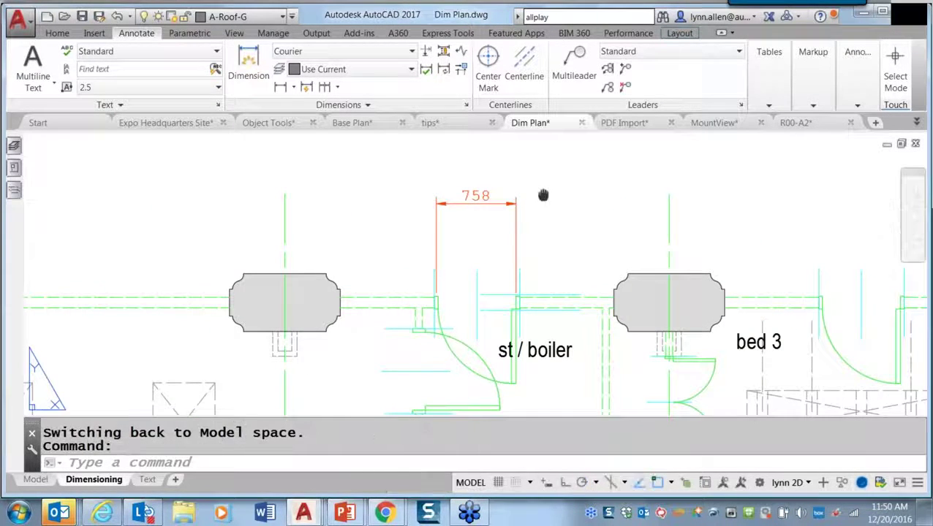
middle_click_drag(543, 195, 578, 192)
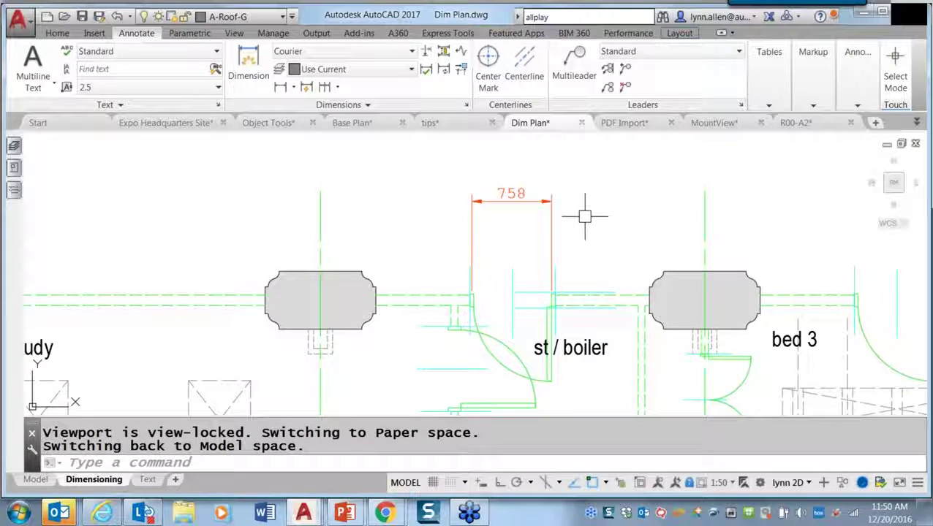
left_click(521, 194)
Replace the 758 dimension text with 'AUGI Wishlist' on two lines, then open the Autodesk App Store
double_click(516, 194)
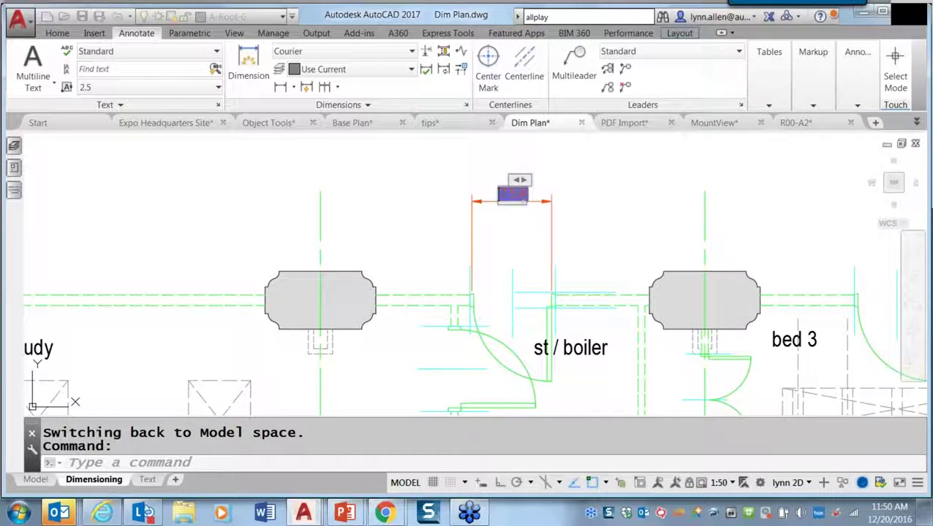
type("AUGI ")
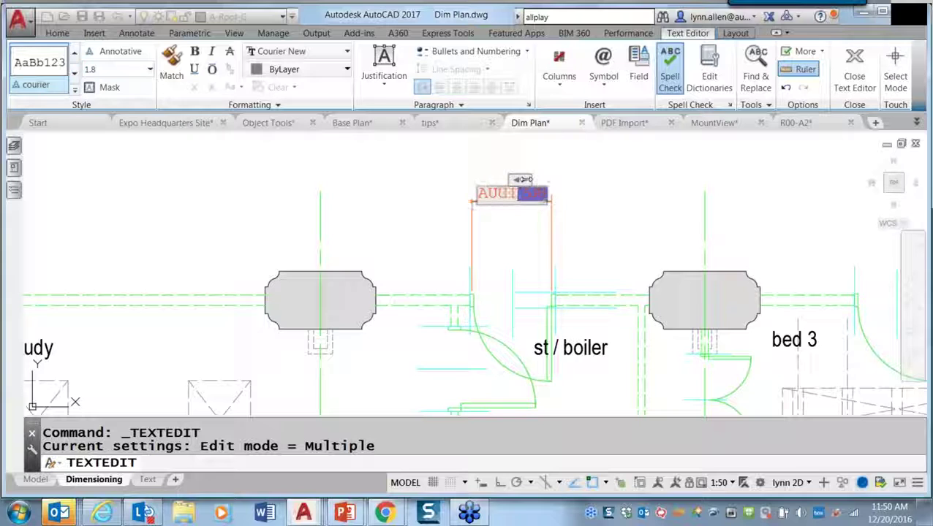
type("Wishl")
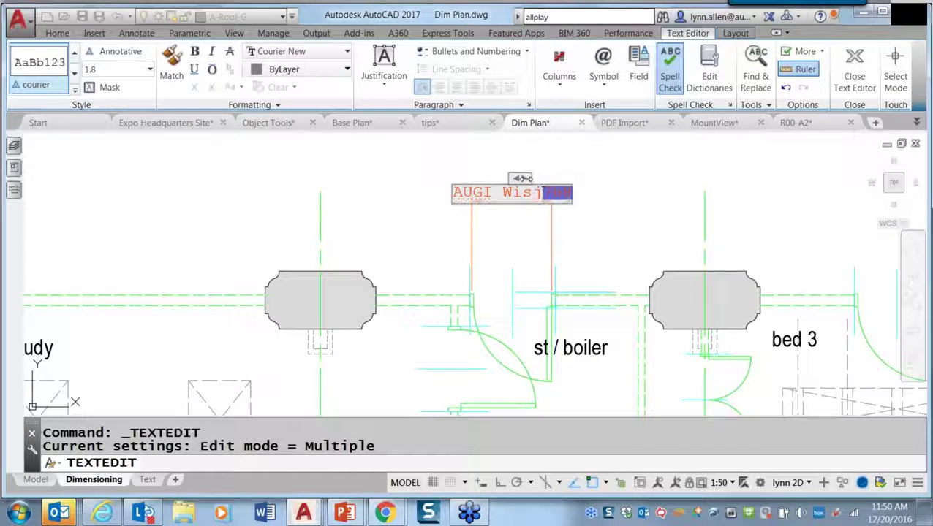
type("ist")
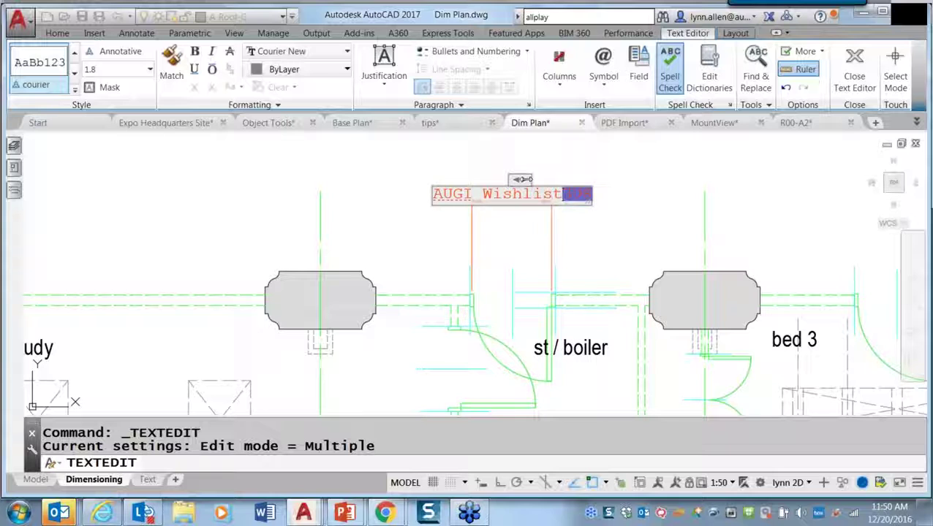
key("Delete")
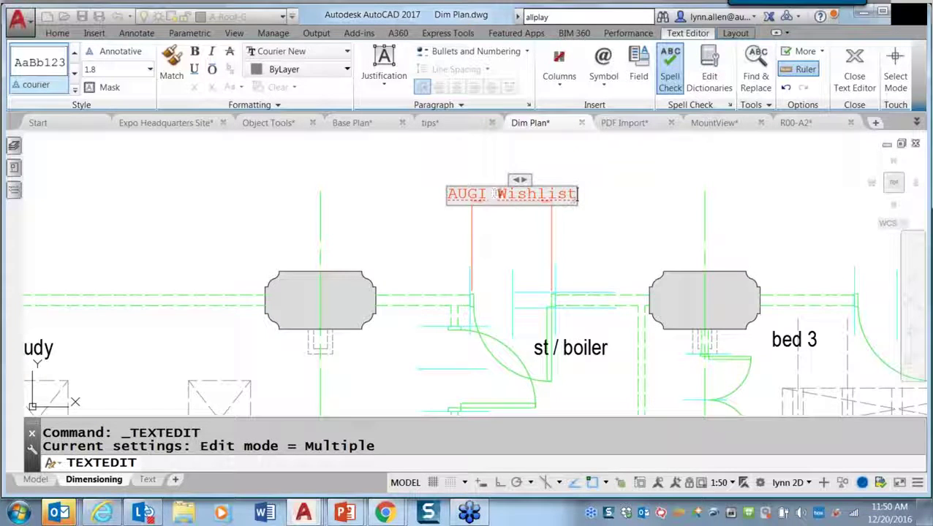
mouse_move(578, 177)
left_mouse_down()
mouse_move(569, 178)
mouse_move(867, 178)
mouse_move(559, 175)
mouse_move(744, 199)
mouse_move(596, 177)
left_mouse_up()
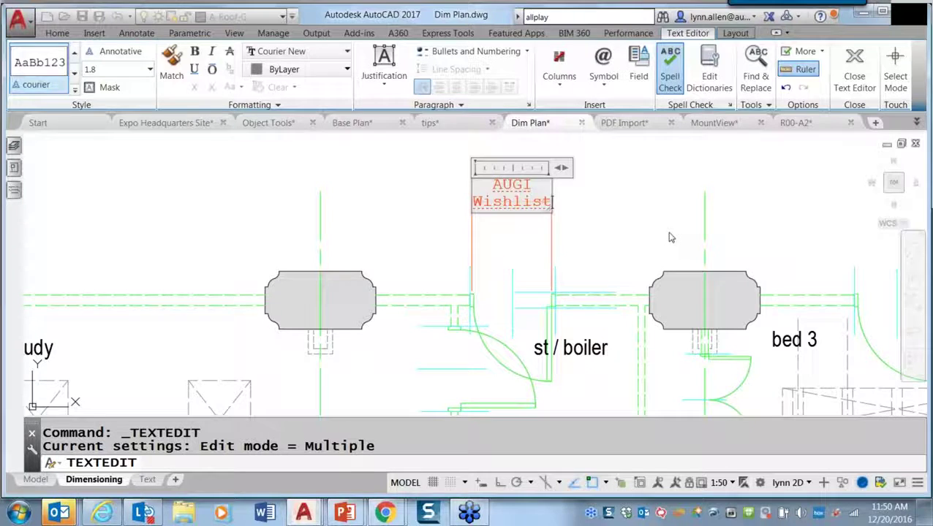
left_click(633, 218)
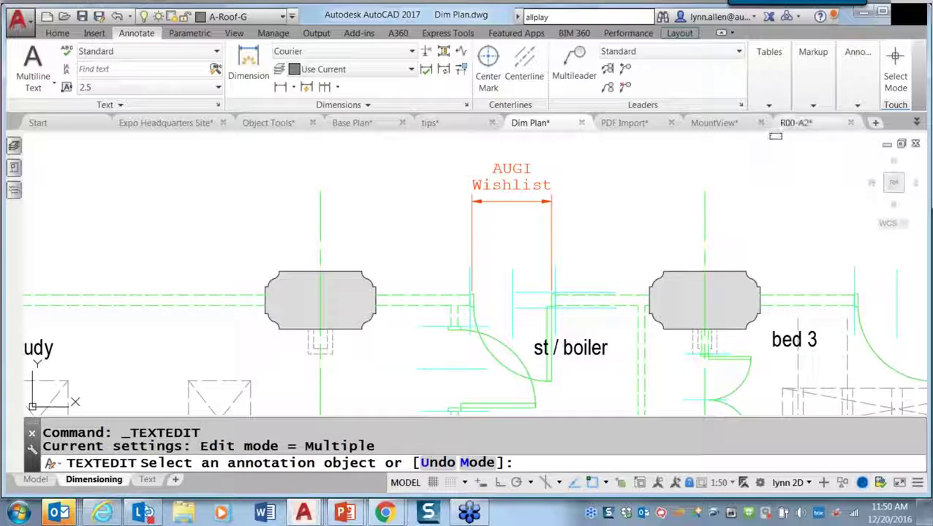
left_click(768, 16)
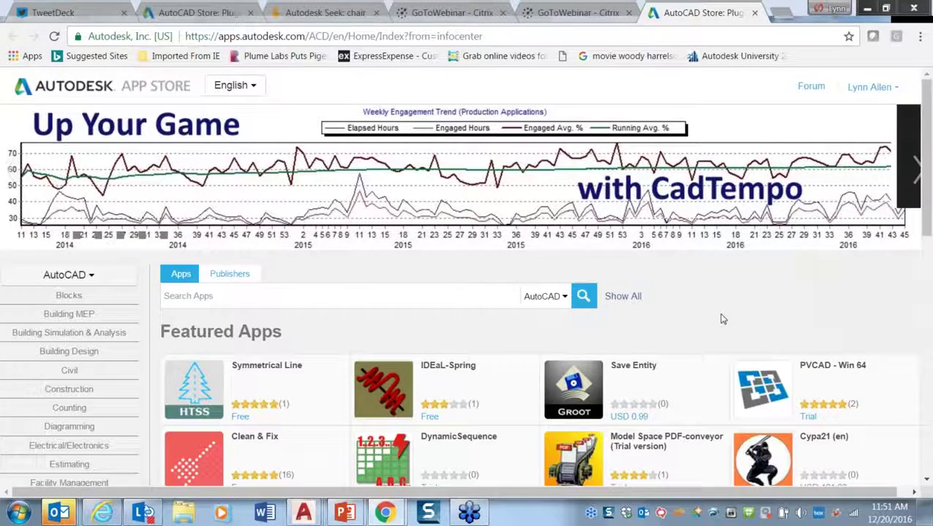
Browse the AutoCAD App Store page from Featured Apps down to Featured Paid Apps, glancing at the product filter
scroll(722, 320, "down", 1)
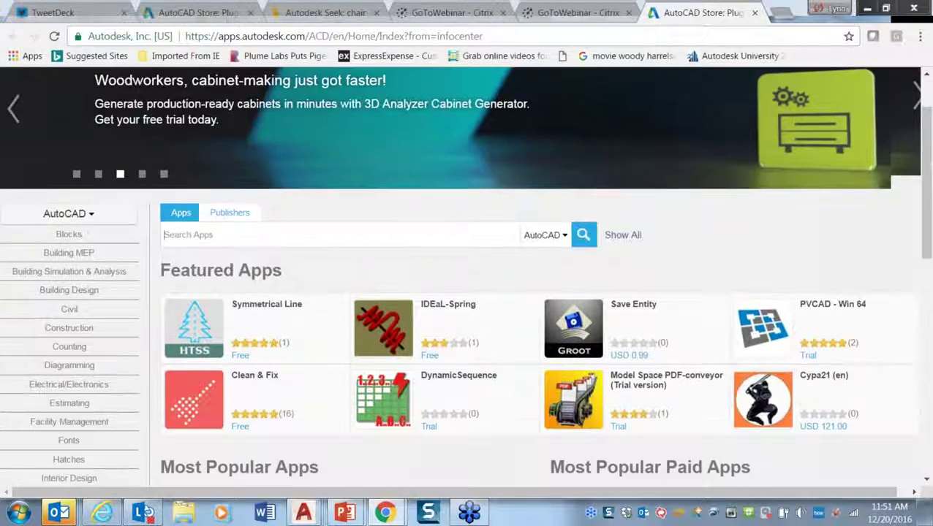
scroll(722, 320, "down", 1)
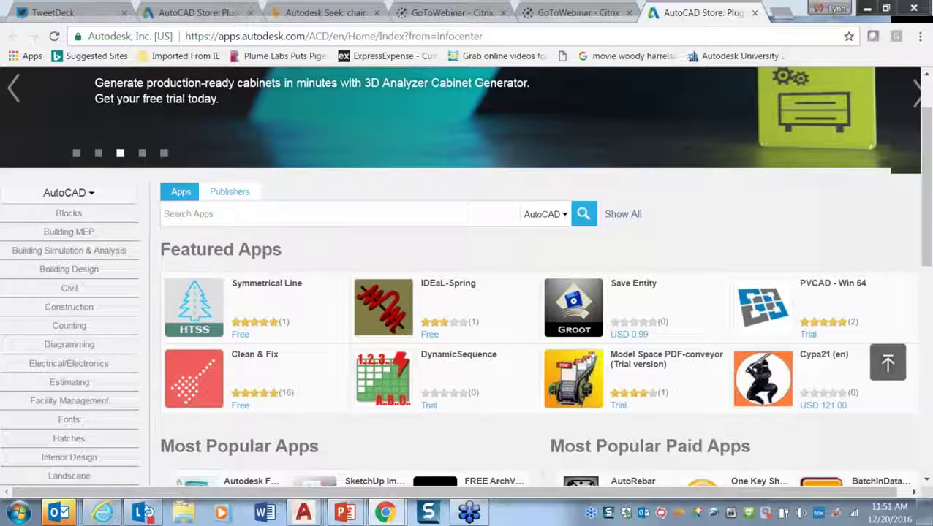
scroll(575, 227, "up", 1)
left_click(567, 223)
key("Escape")
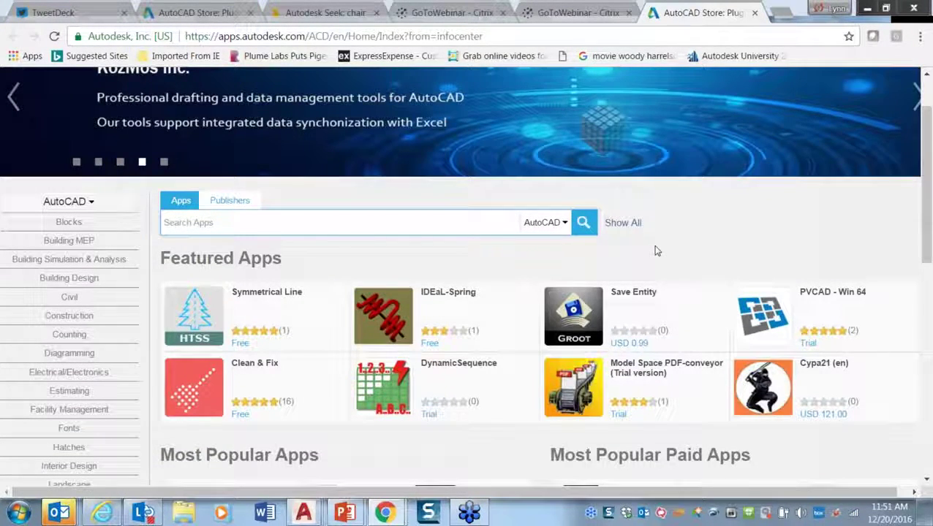
scroll(656, 250, "down", 1)
scroll(656, 251, "down", 2)
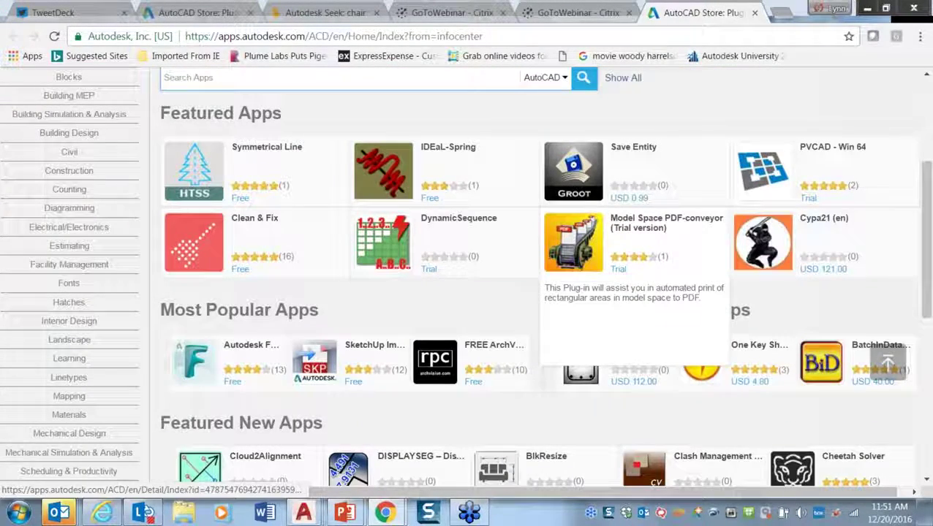
scroll(656, 250, "down", 2)
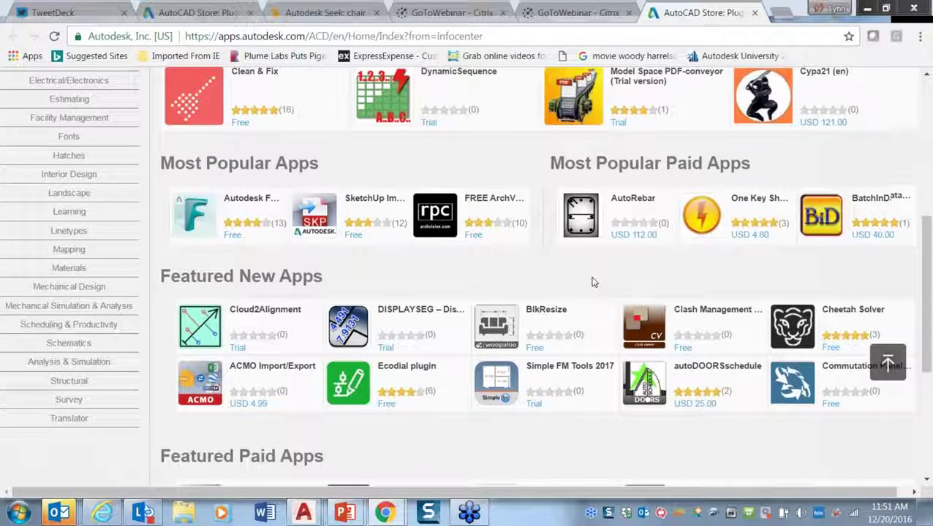
scroll(593, 282, "down", 1)
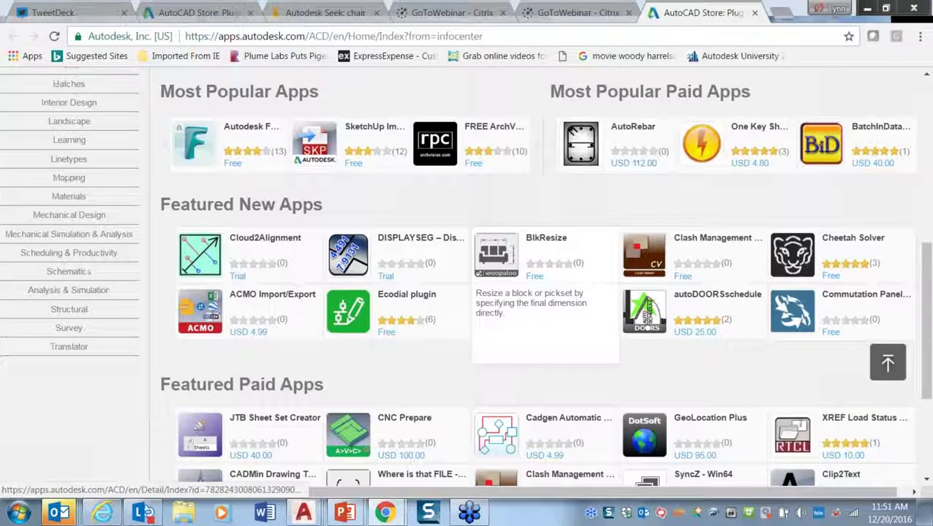
scroll(634, 318, "down", 1)
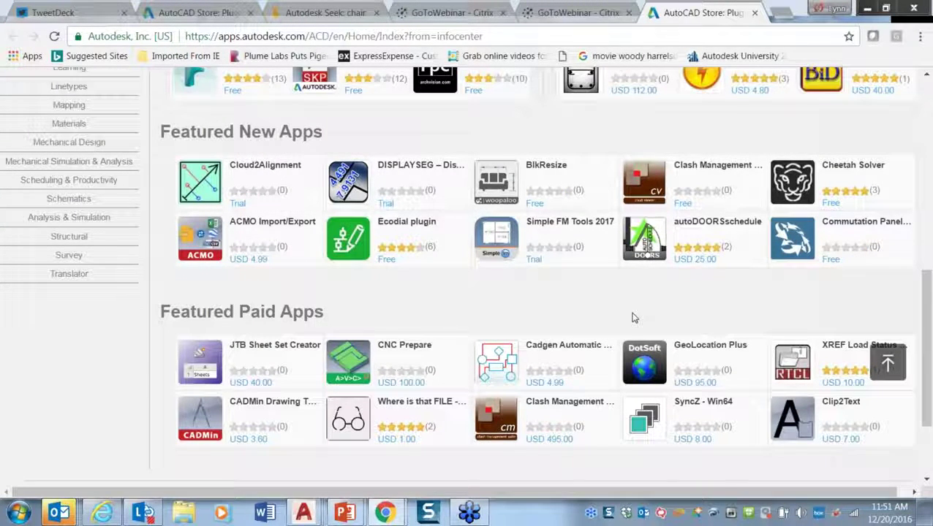
scroll(634, 317, "down", 1)
scroll(635, 317, "down", 2)
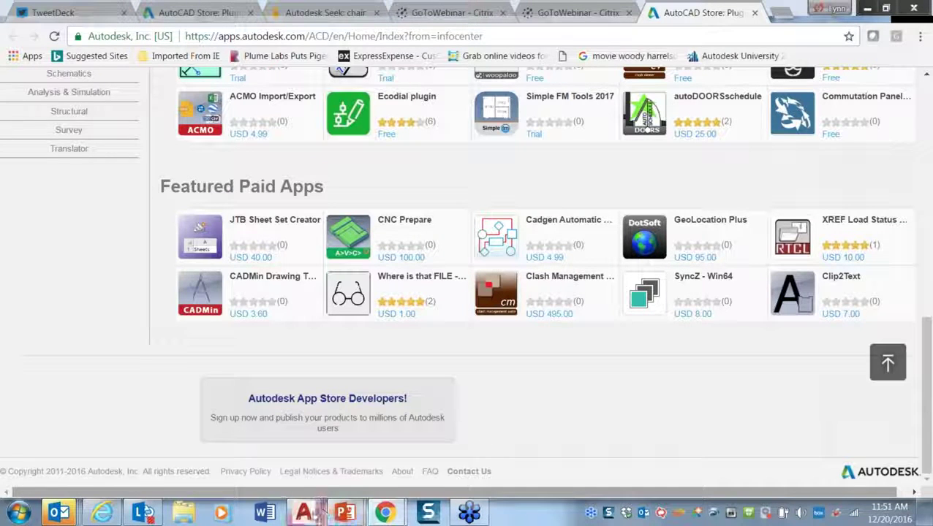
In AutoCAD, open the Exchange App Manager, view the SketchUp Import app's actions, then close it
mouse_move(312, 516)
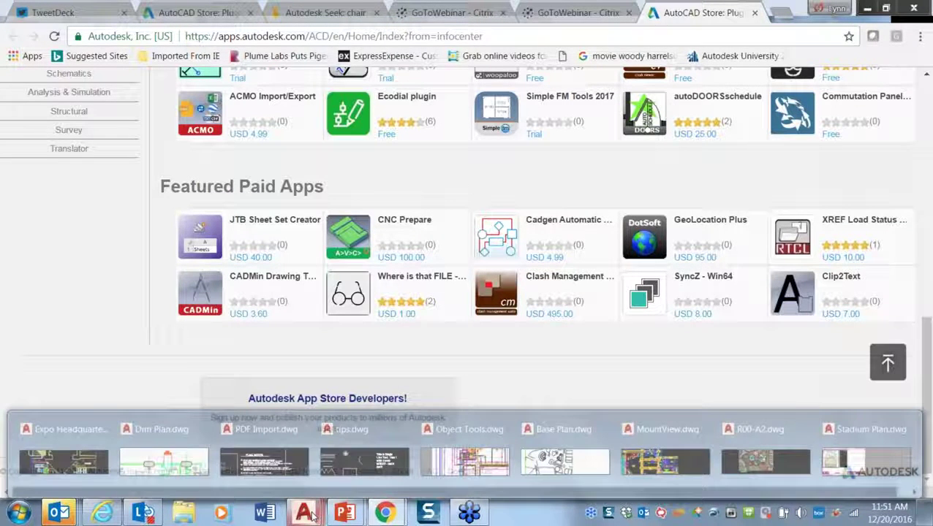
left_click(356, 462)
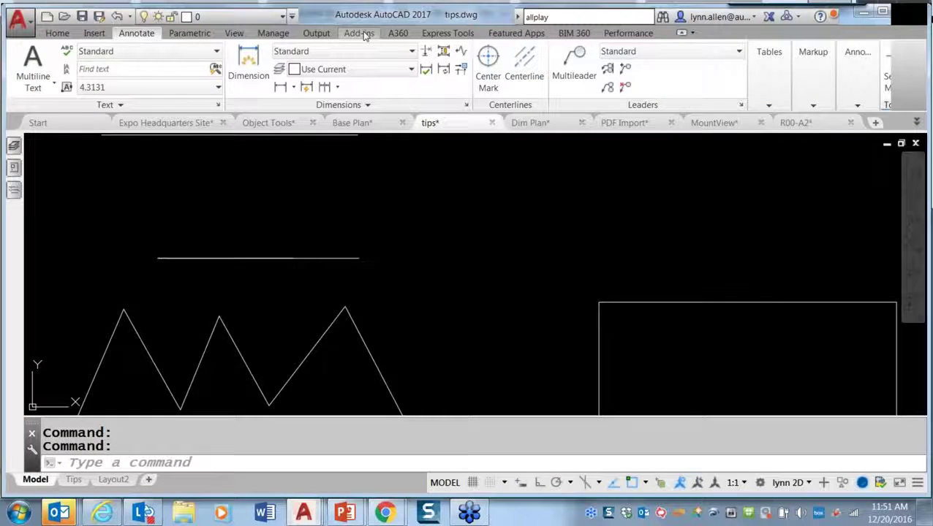
left_click(360, 34)
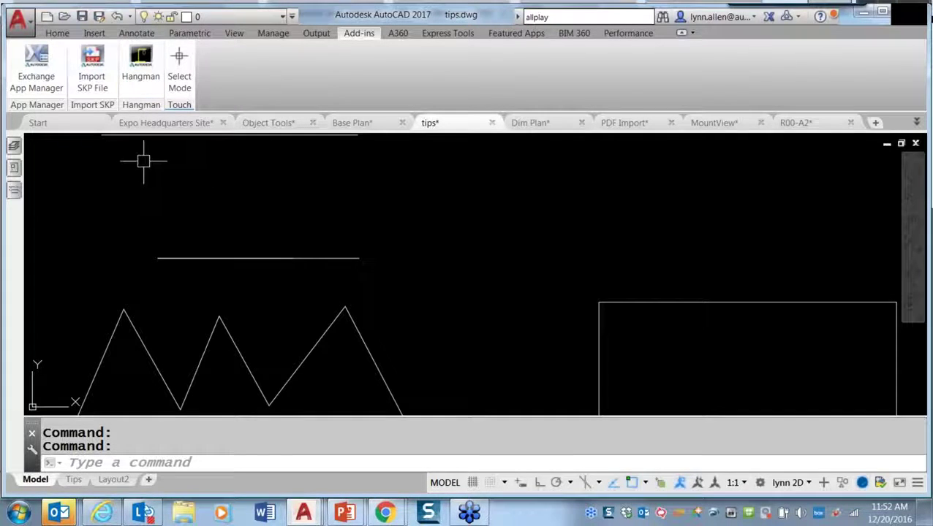
left_click(55, 88)
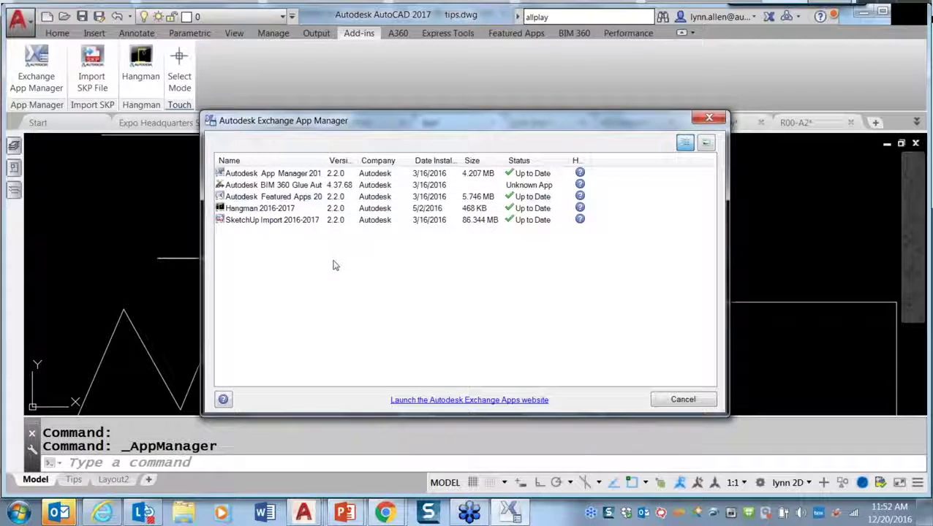
right_click(297, 221)
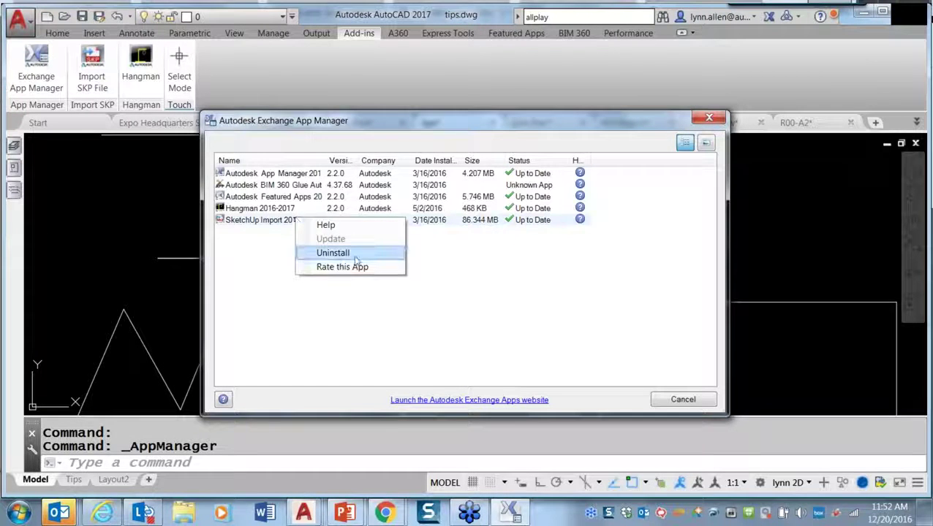
left_click(710, 119)
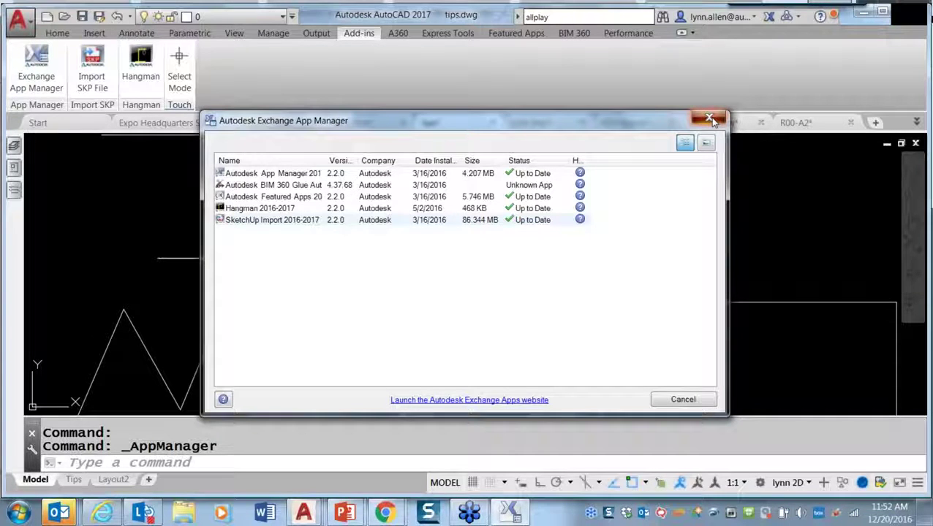
left_click(710, 119)
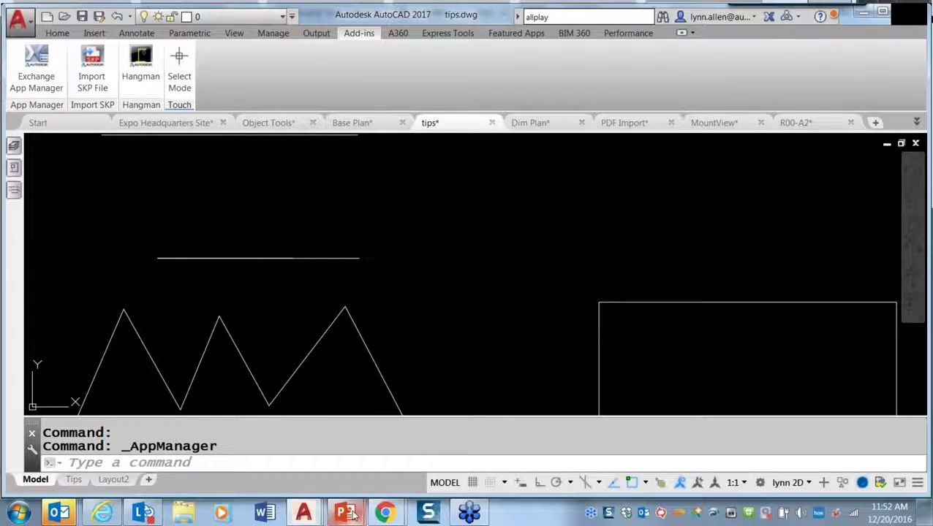
Return to the PowerPoint slide show on the Autodesk Exchange slide
mouse_move(352, 513)
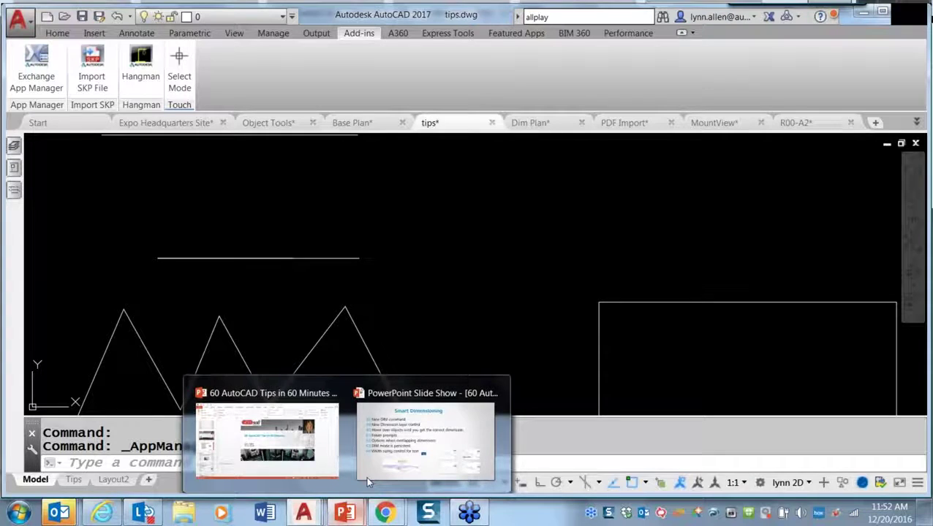
left_click(367, 479)
left_click(393, 324)
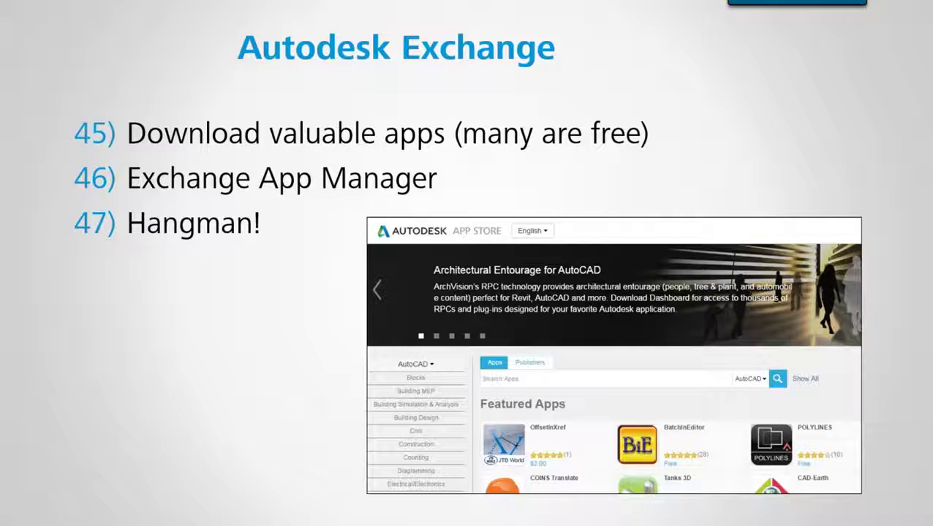
Advance through the Autodesk Seek tip slide to the drawing cleanup slide
key("Right")
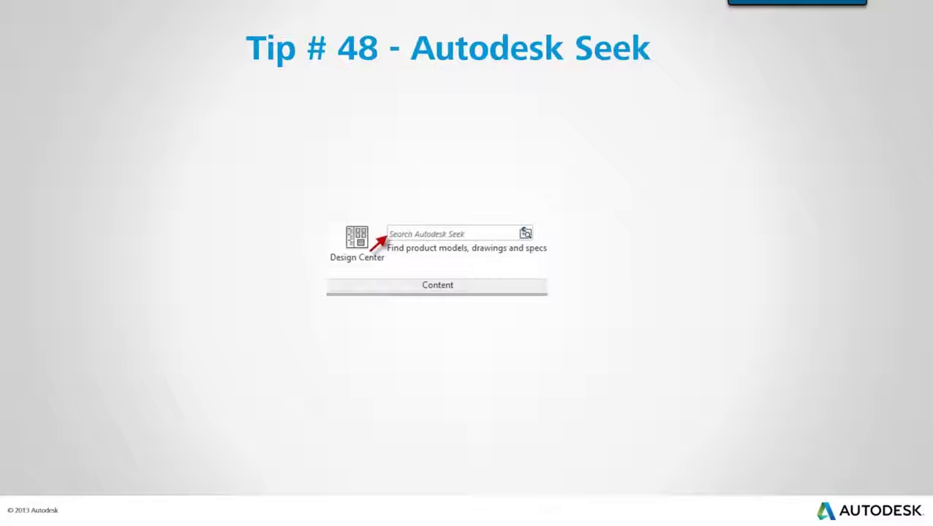
key("Right")
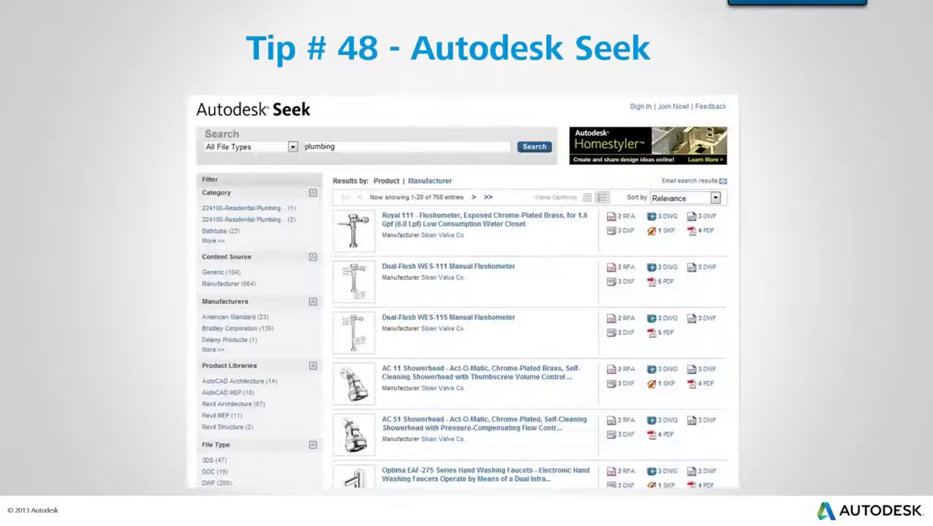
key("Right")
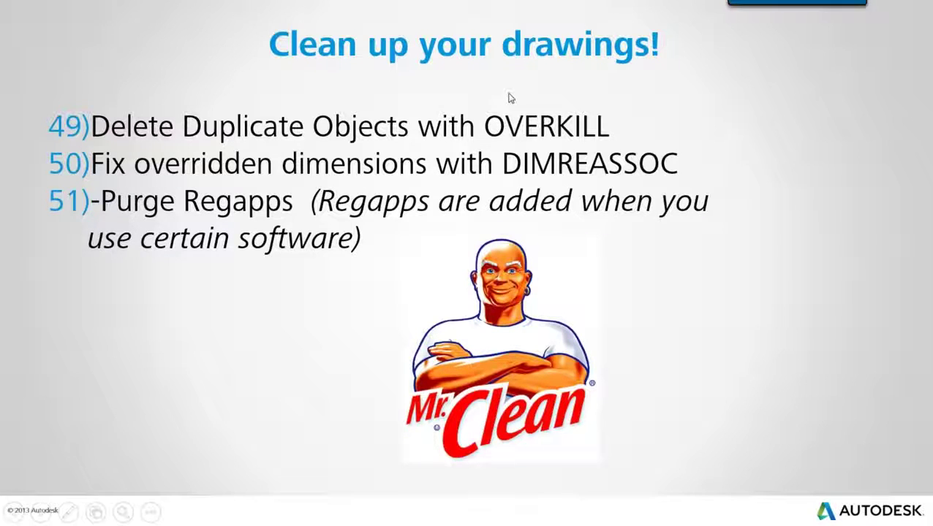
Switch back to the AutoCAD window showing the Dim Plan drawing
key("alt+Tab")
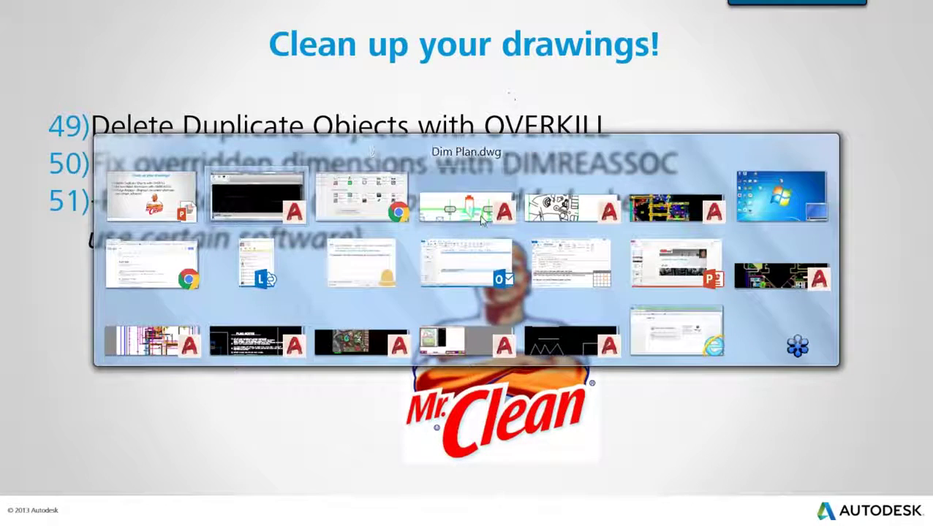
key("Escape")
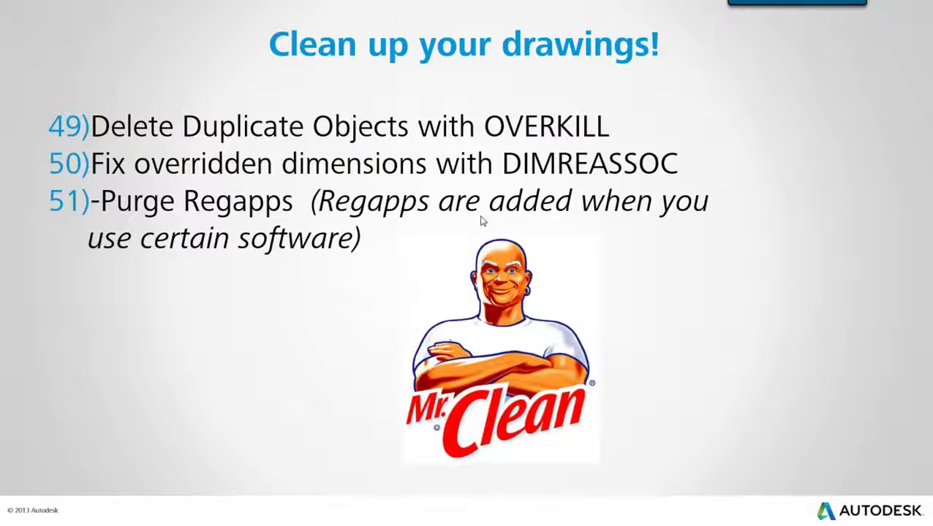
key("alt+Tab")
left_click(530, 122)
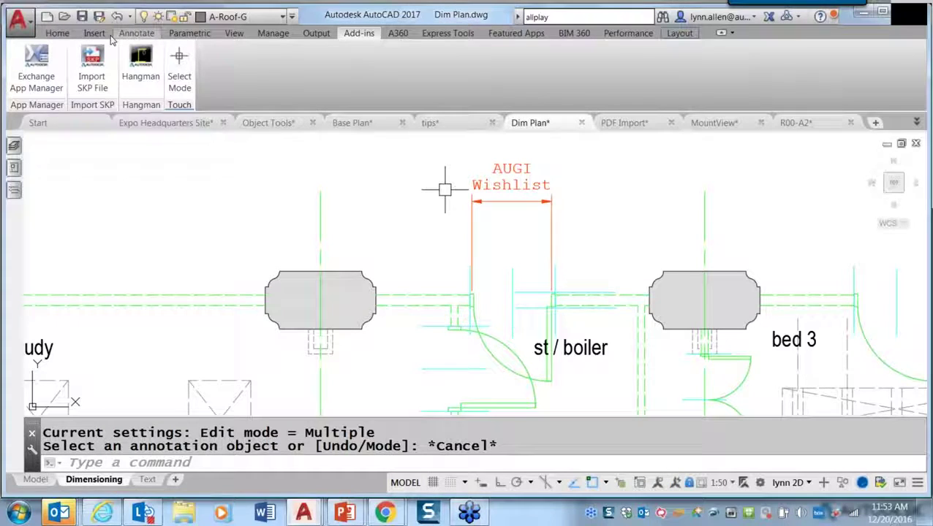
Search Autodesk Seek for 'chair' from the Insert tab's Content panel
left_click(94, 32)
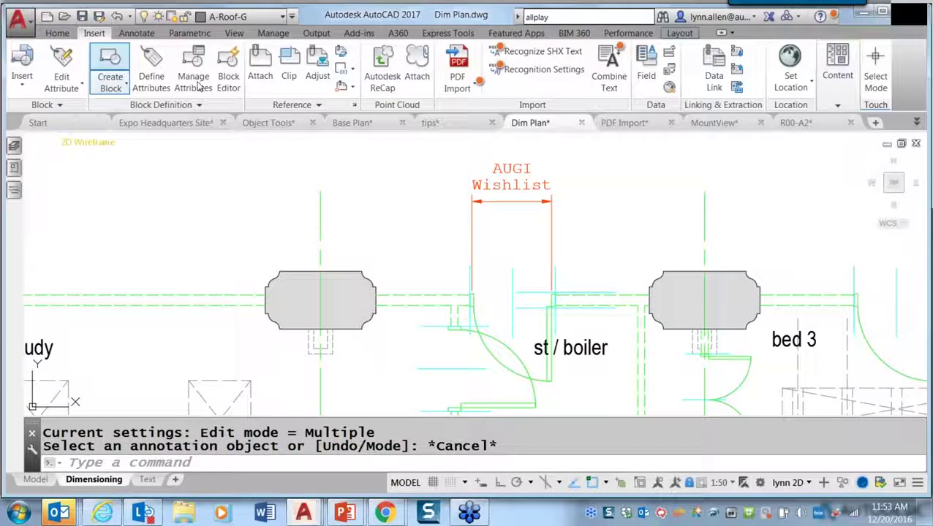
left_click(838, 105)
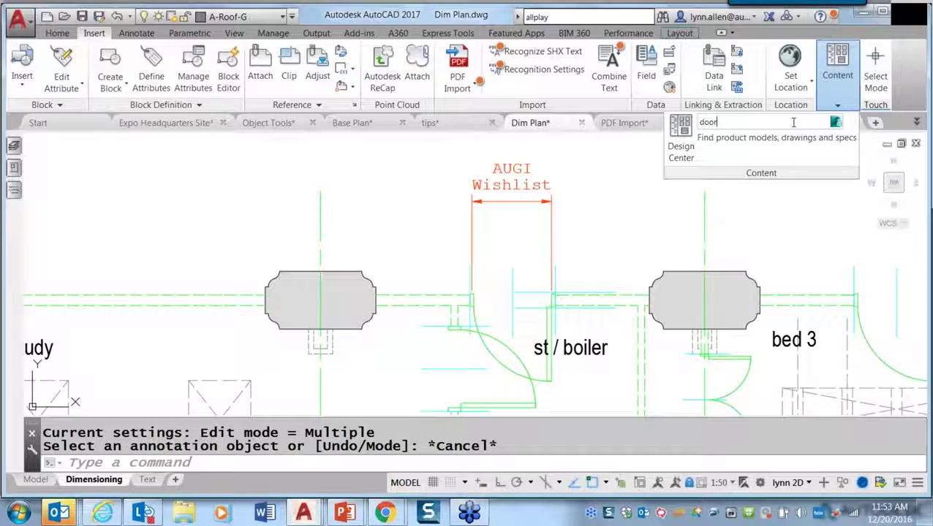
type("chair")
key("Return")
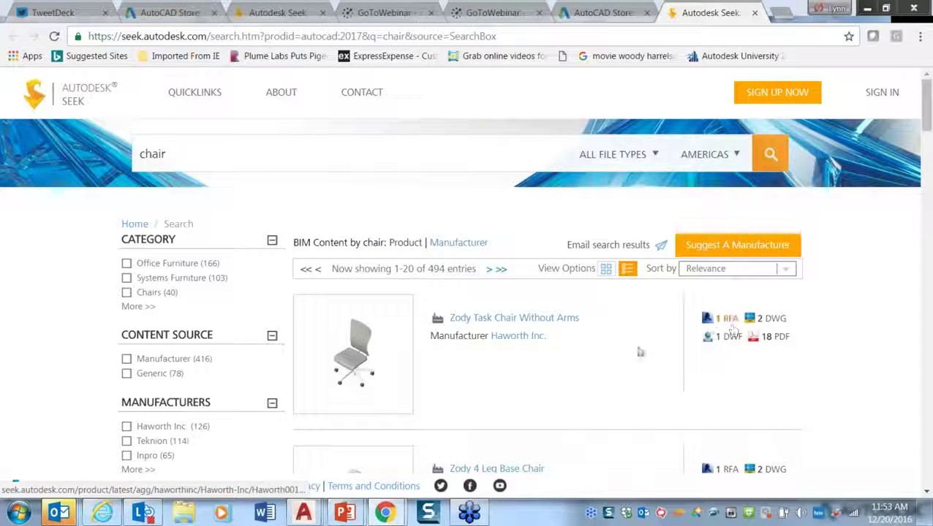
Scroll through the 494 chair results and inspect the ALL FILE TYPES filter without changing it
scroll(621, 357, "down", 3)
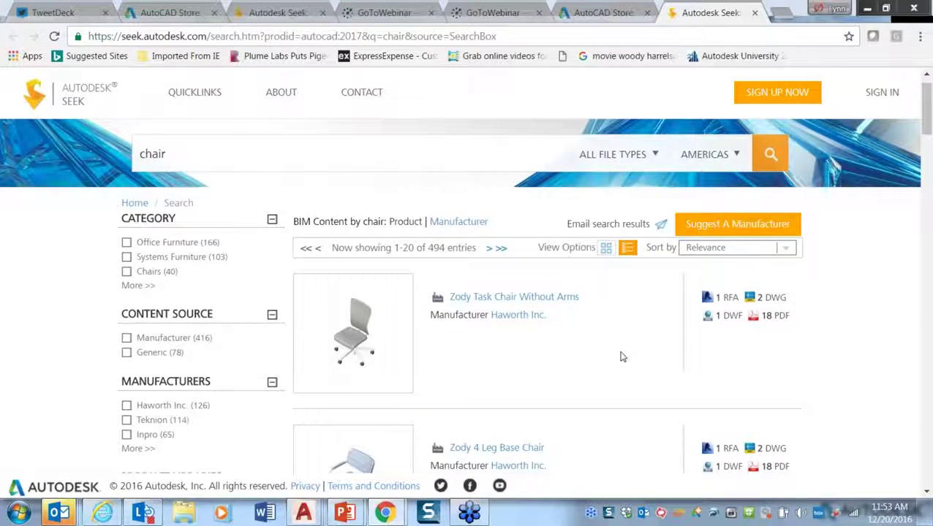
scroll(621, 356, "down", 12)
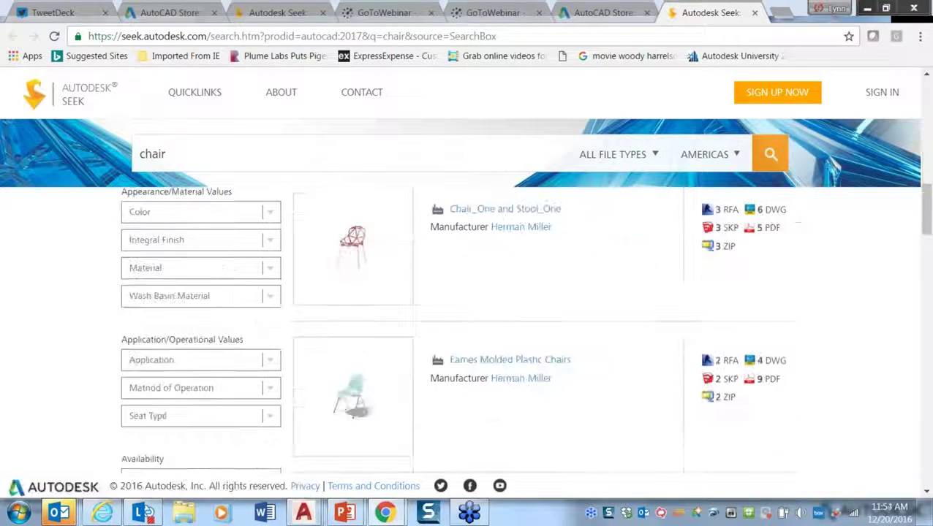
scroll(547, 336, "down", 5)
scroll(547, 336, "down", 3)
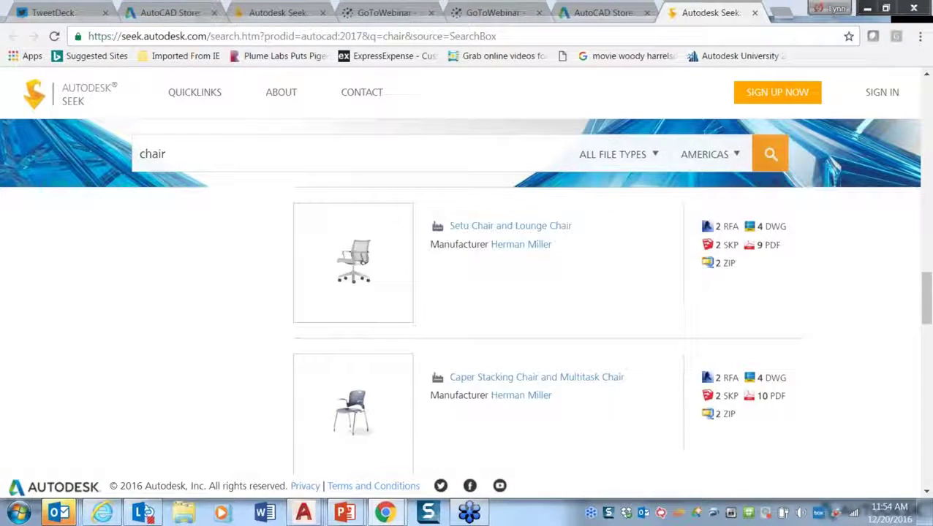
scroll(547, 336, "up", 5)
scroll(547, 336, "up", 15)
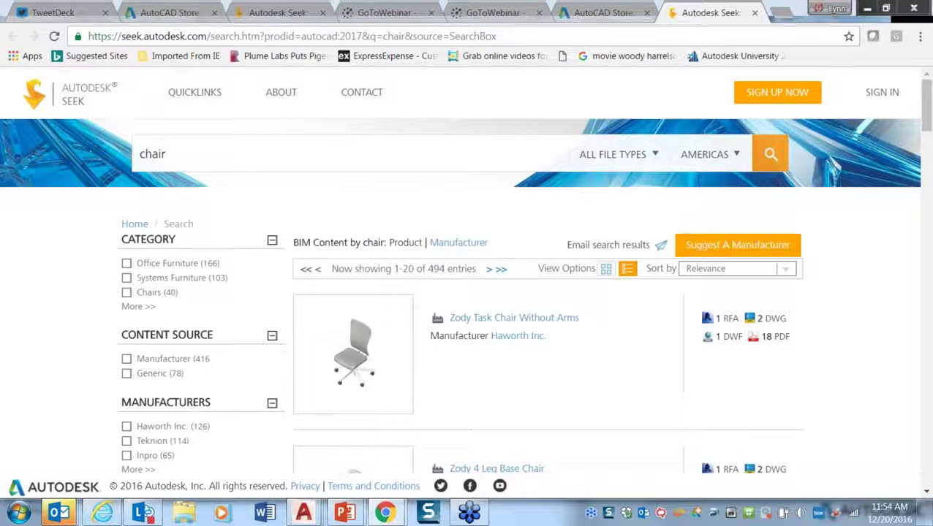
left_click(656, 154)
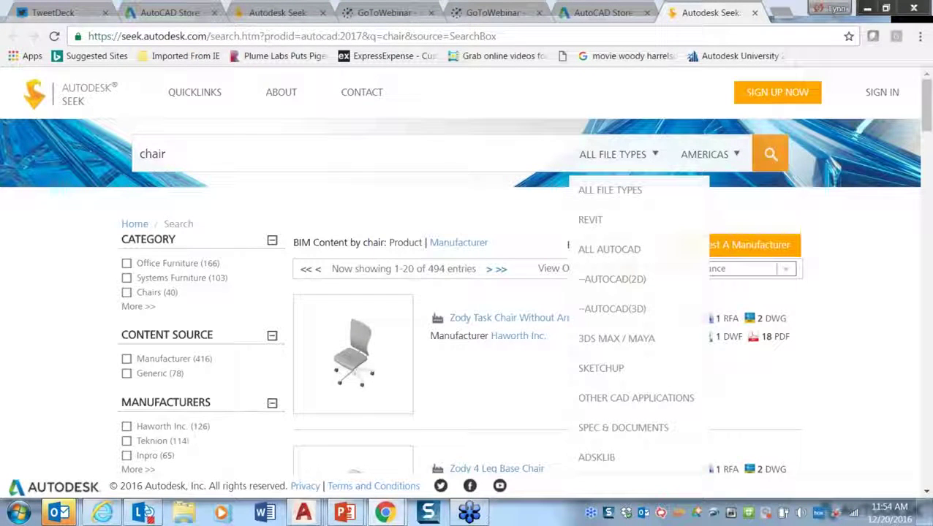
left_click(512, 222)
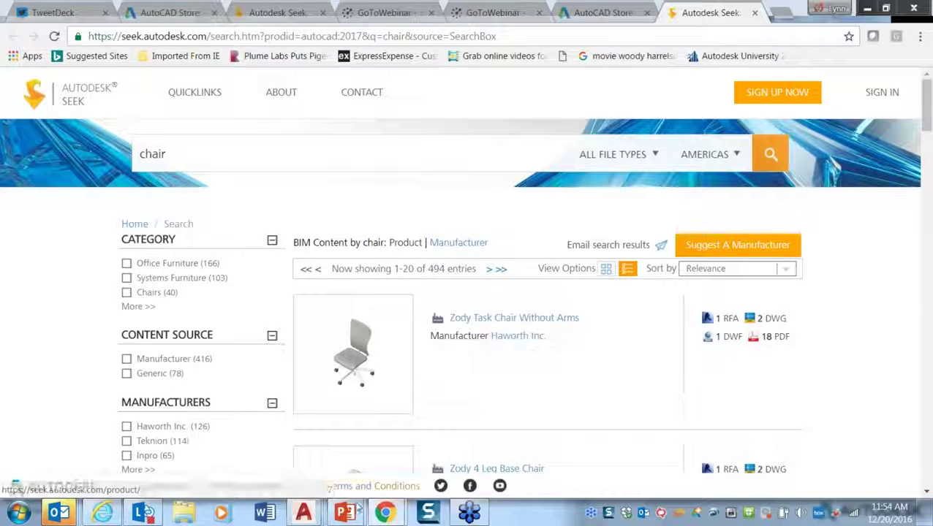
mouse_move(304, 517)
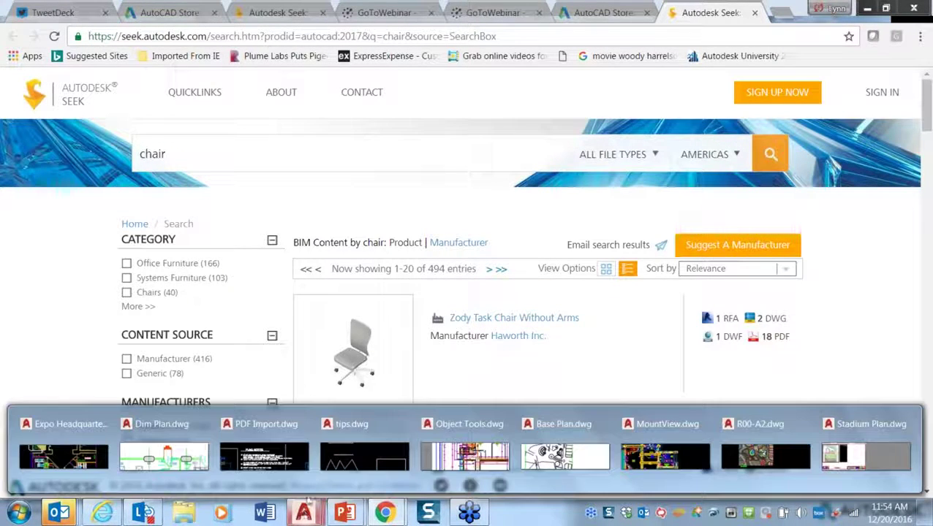
In the R00-A2 drawing, run OVERKILL on all 2816 objects, showing tolerance 0.000001
left_click(352, 461)
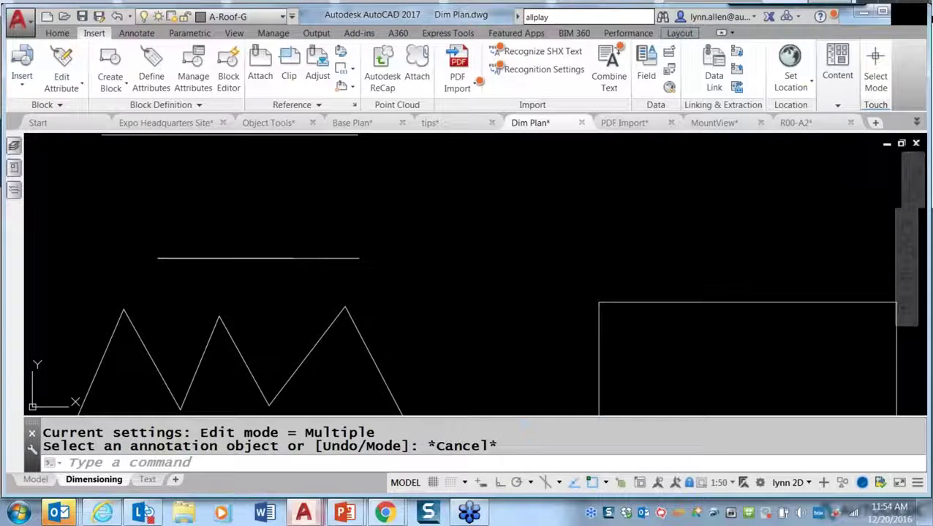
left_click(816, 125)
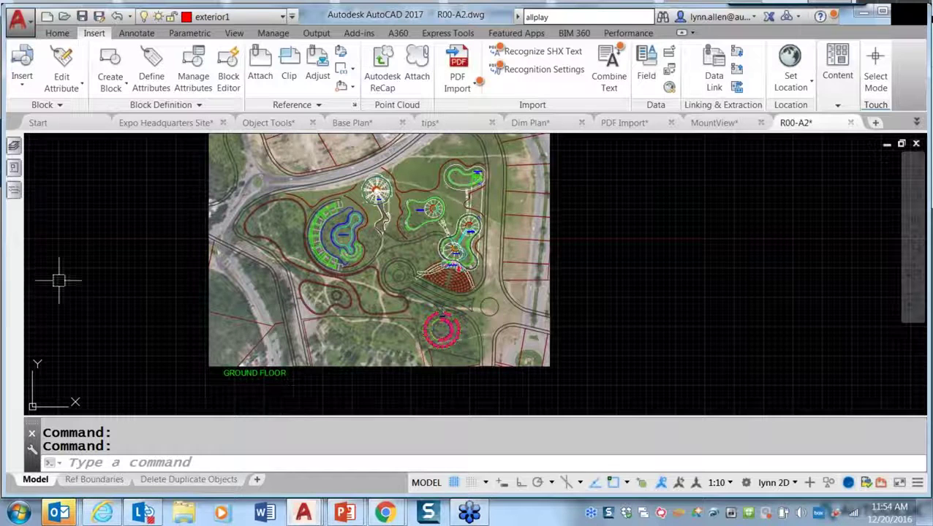
left_click(57, 33)
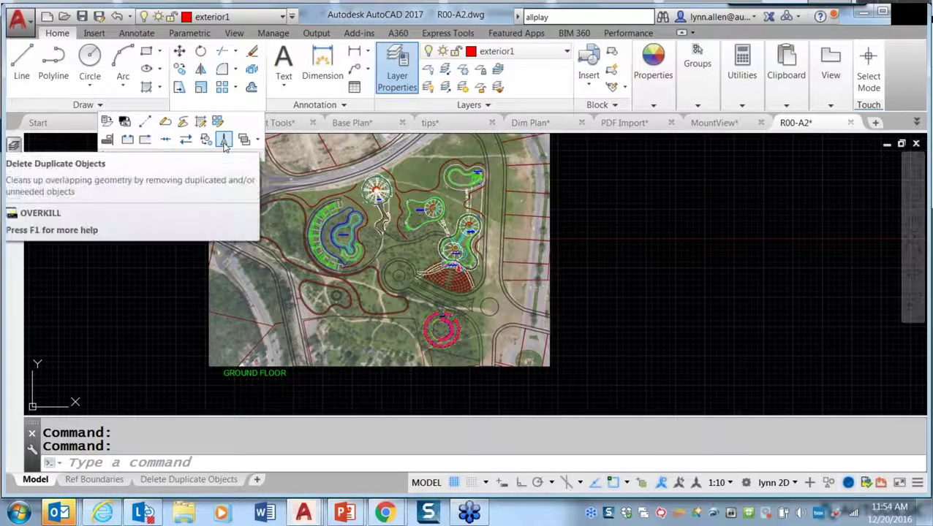
left_click(224, 143)
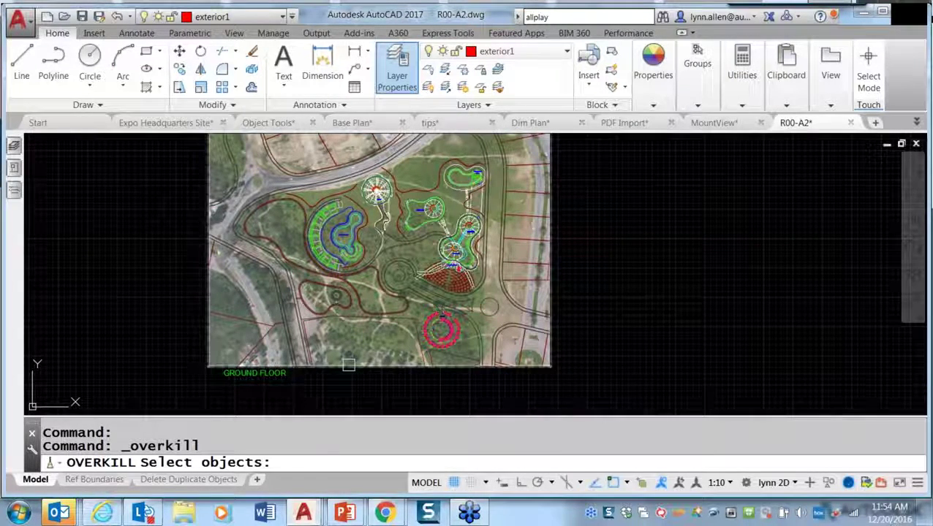
type("all")
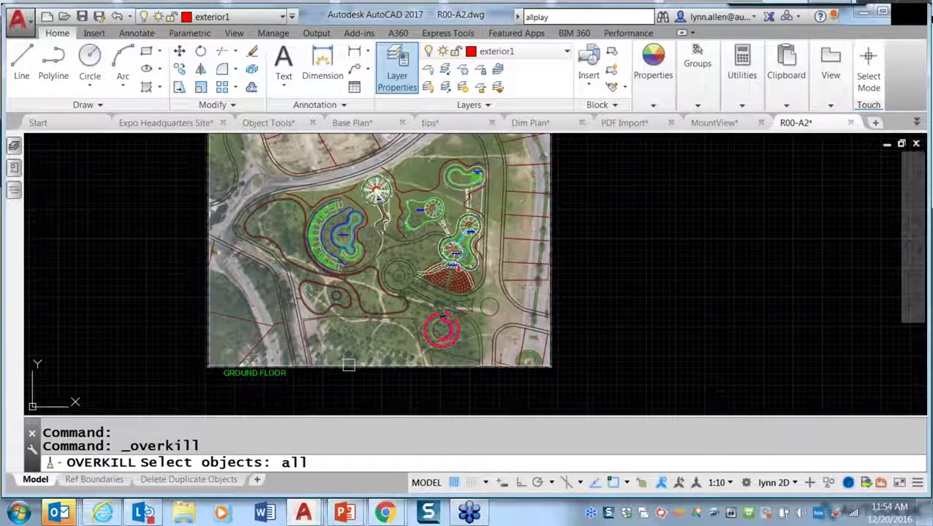
key("Return")
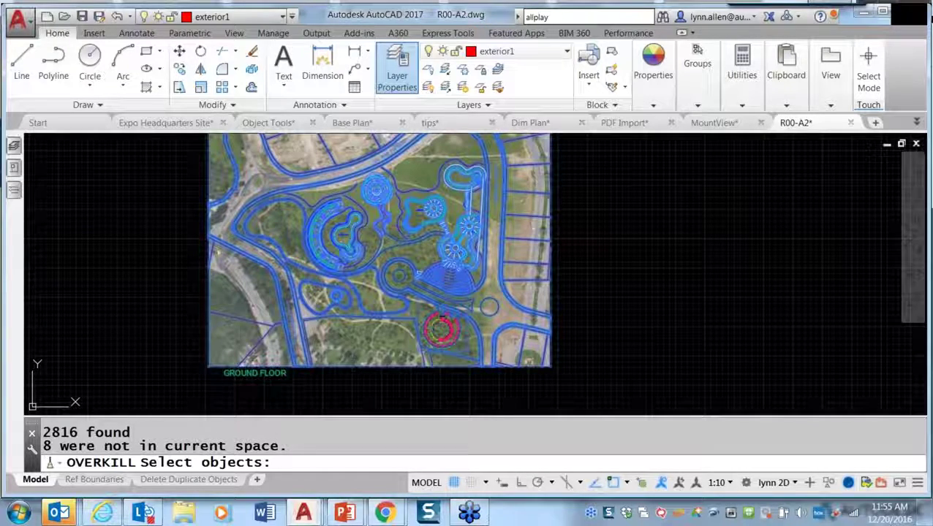
key("Return")
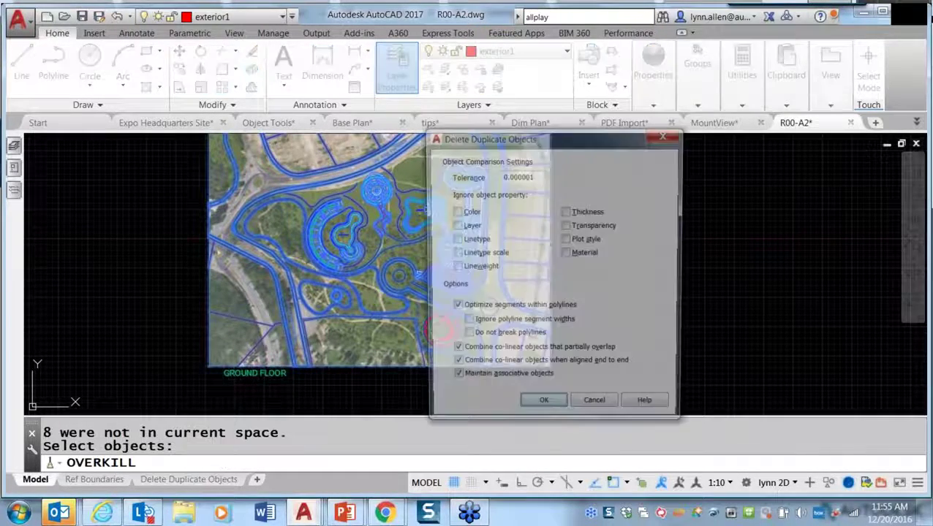
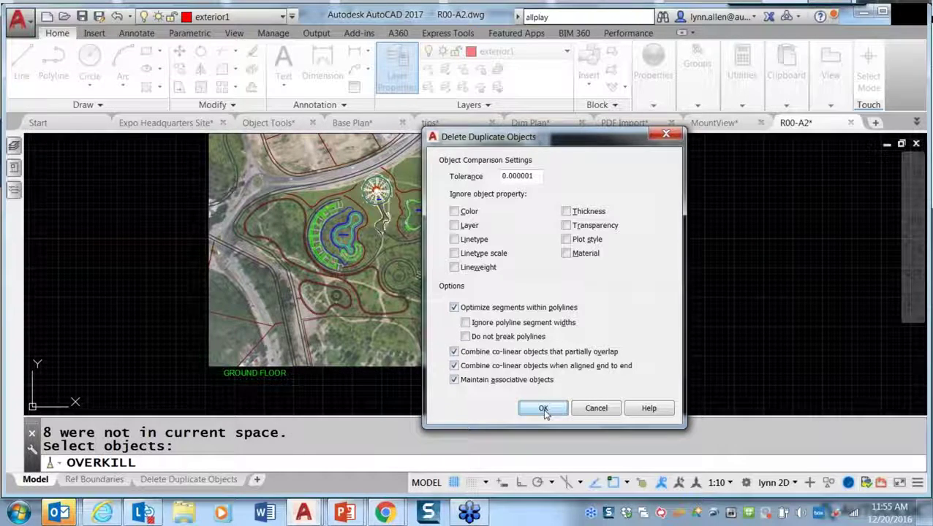
Confirm the OVERKILL cleanup, deleting 54 duplicates and 274 overlapping objects, then switch drawings
left_click(544, 412)
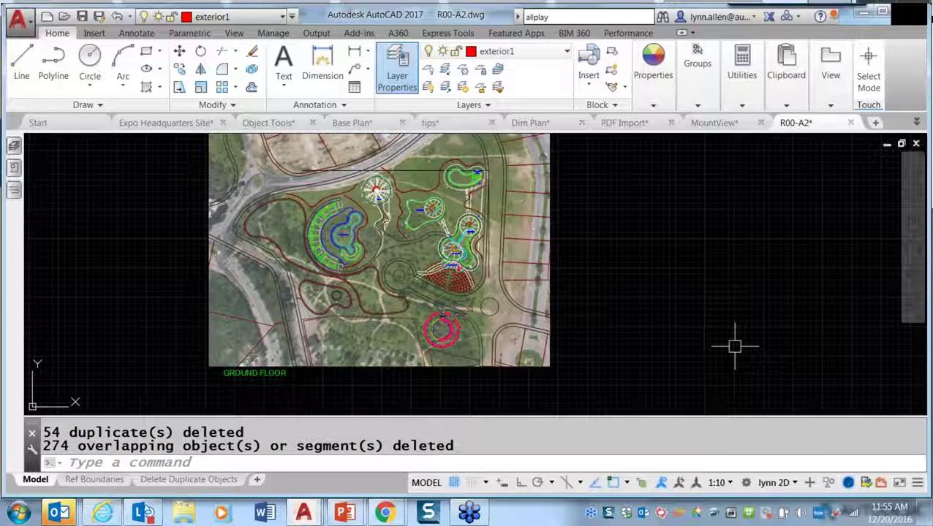
left_click(267, 123)
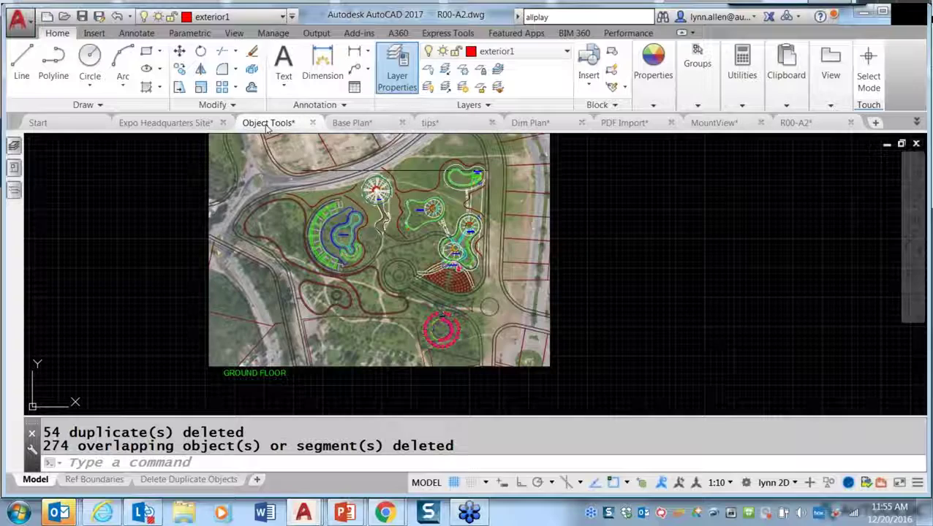
Pan and zoom in on the Object Tools floor plan's dimensions
middle_click_drag(512, 307, 487, 240)
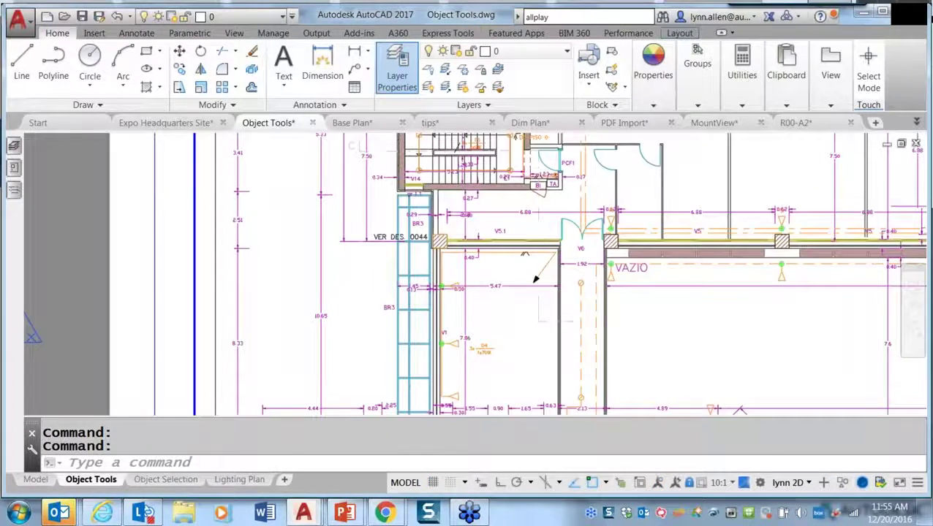
scroll(718, 157, "up", 3)
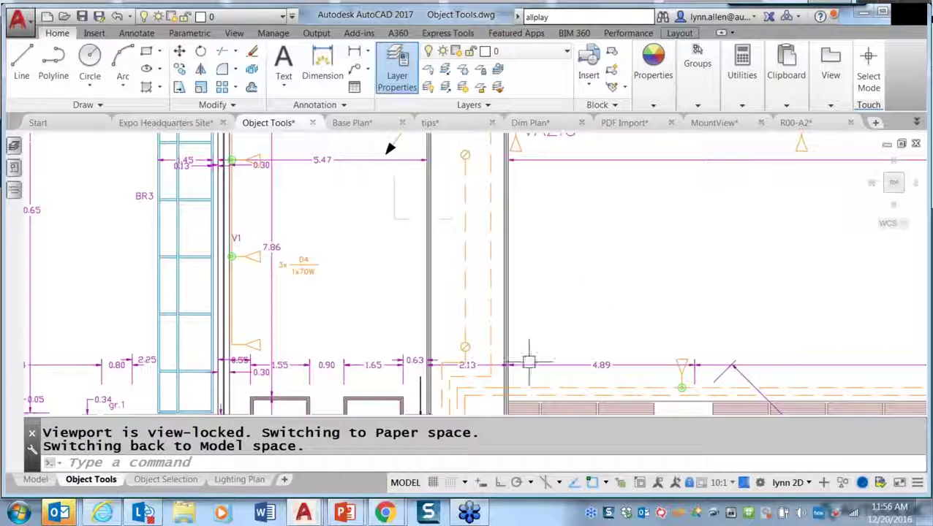
left_click(413, 462)
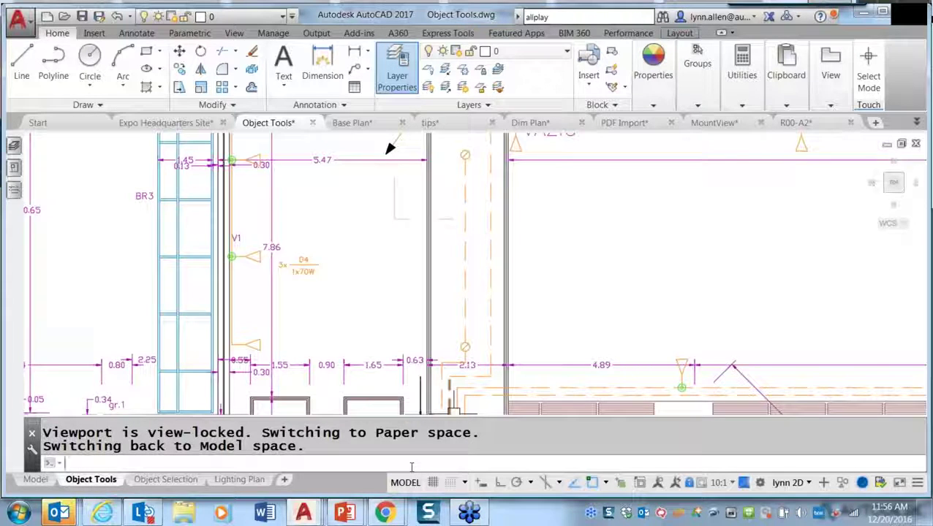
type("dim")
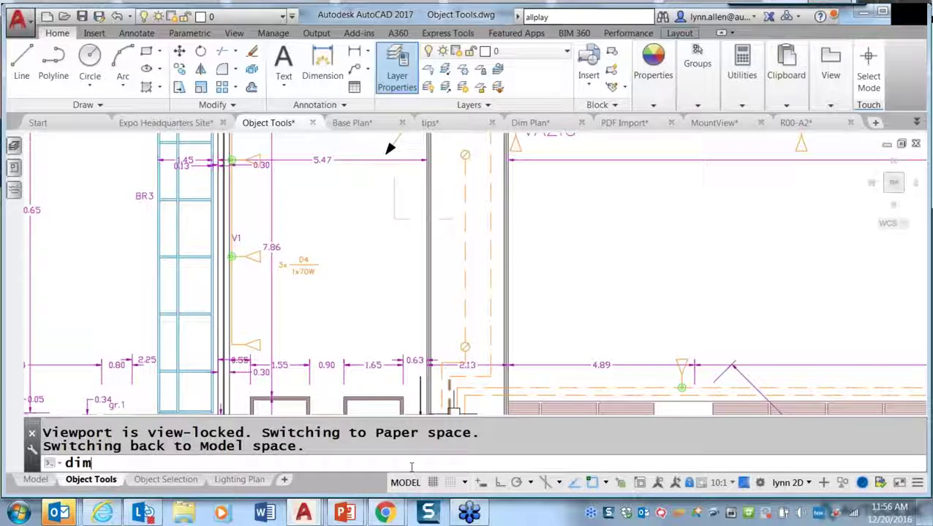
type("rea")
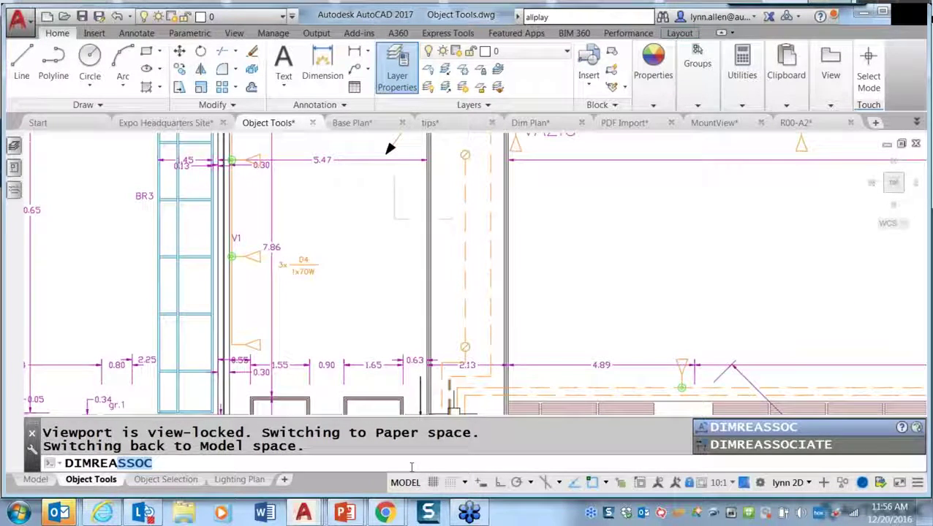
Run DIMREASSOC on ALL objects, restoring true measured values on 11 dimensions
key("Return")
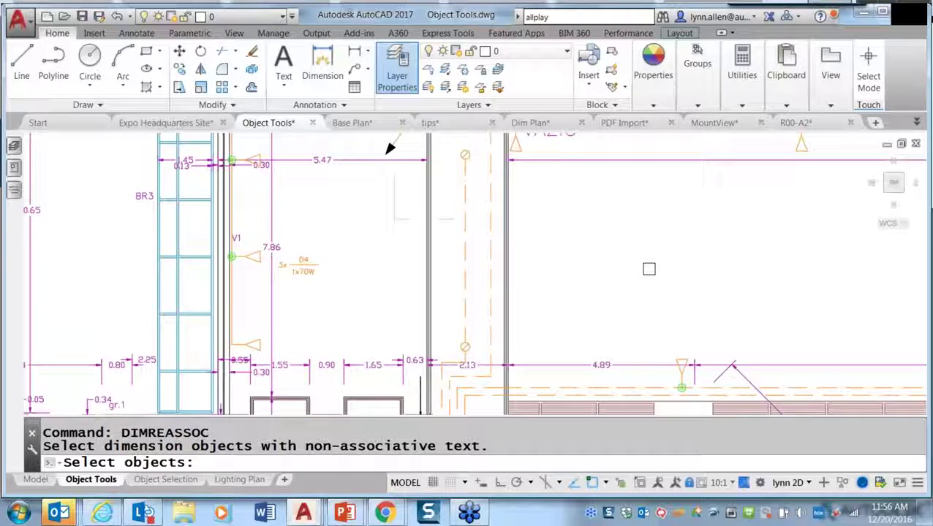
type("all")
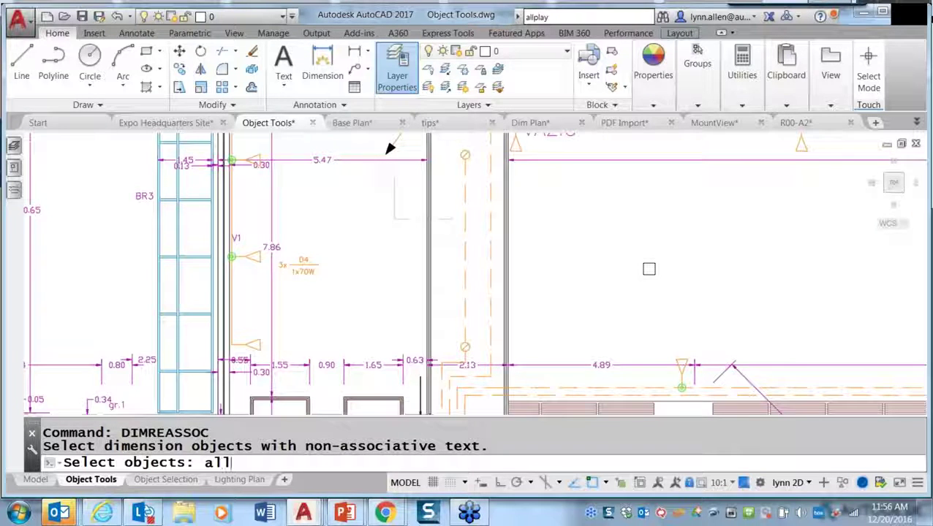
key("Return")
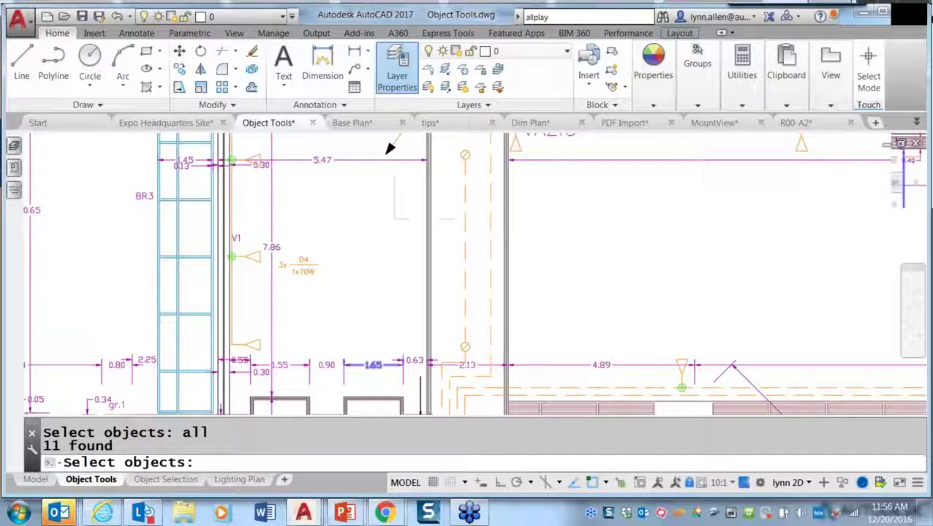
scroll(450, 175, "down", 1)
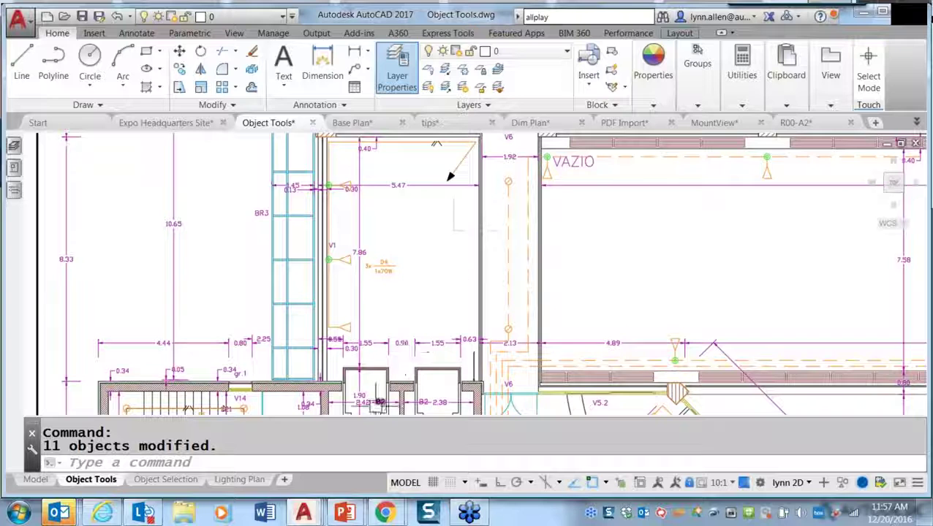
left_click(387, 462)
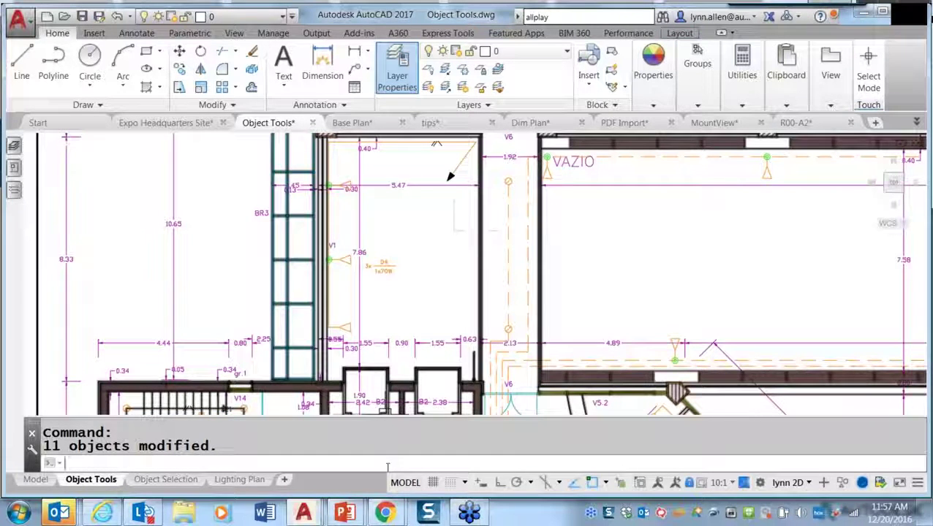
type("purge")
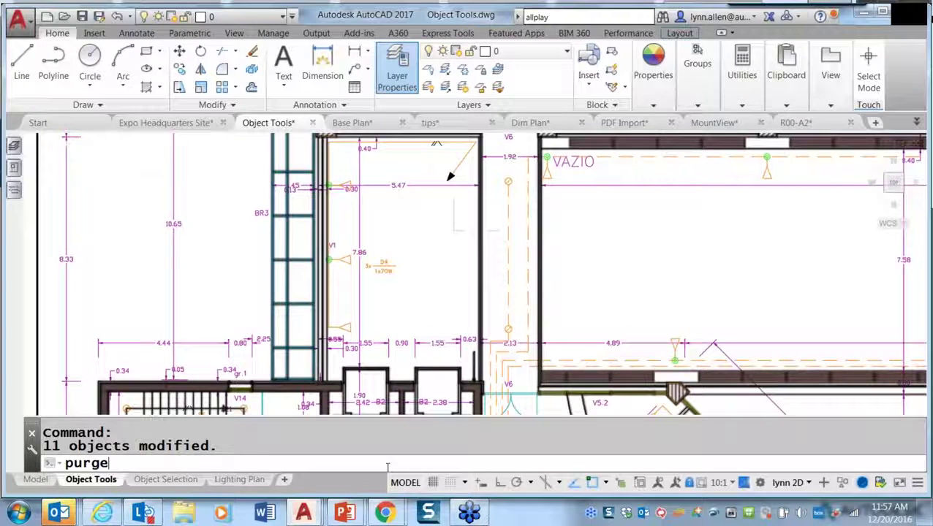
key("Return")
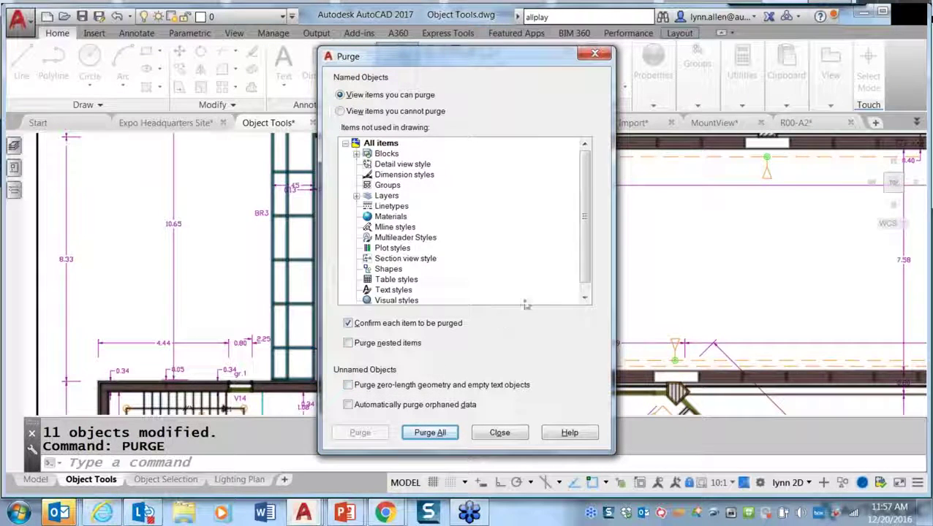
mouse_move(585, 239)
left_mouse_down()
mouse_move(586, 249)
mouse_move(590, 226)
left_mouse_up()
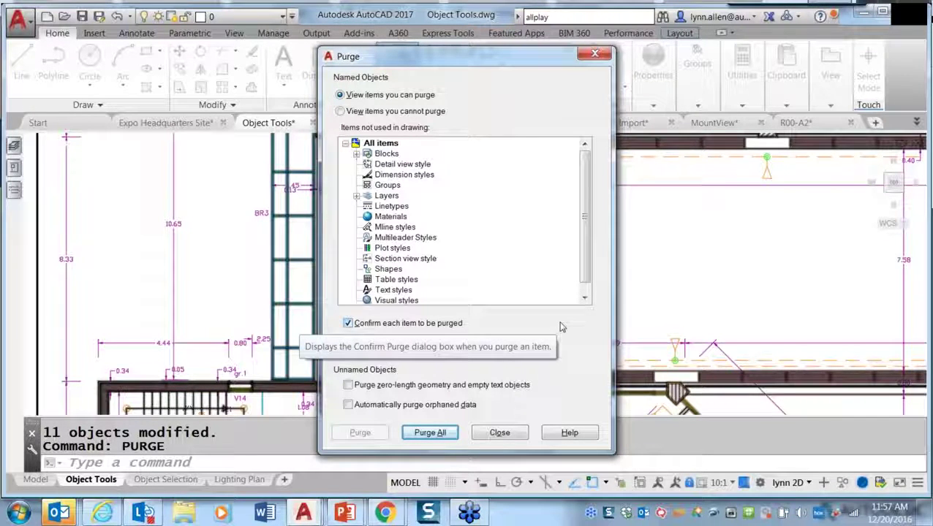
left_click(514, 435)
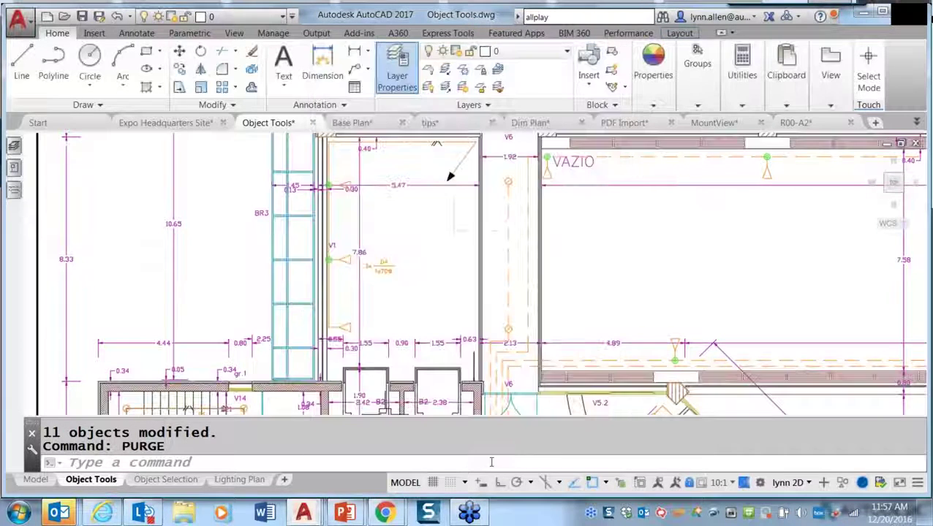
left_click(492, 462)
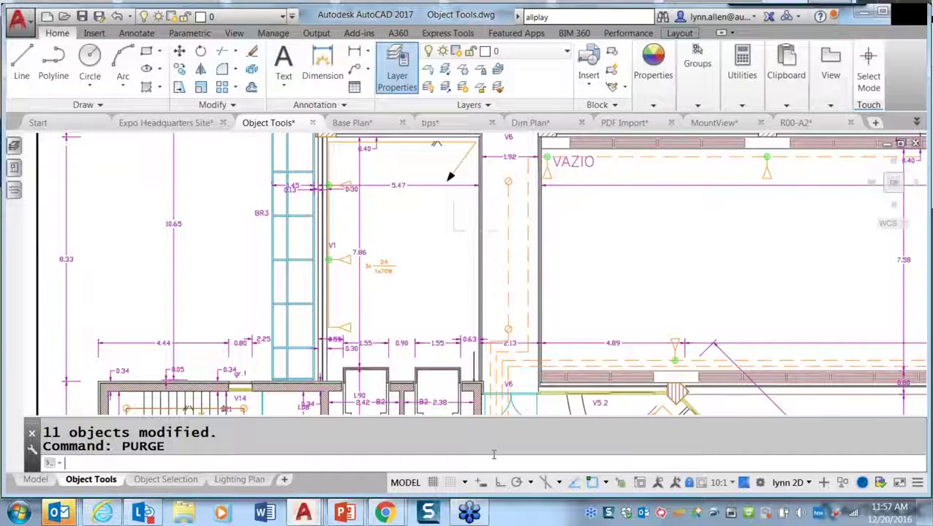
Run -PURGE on Regapps with * names and verification, keeping ACAD_EXEMPT_FROM_CAD_STANDARDS
type("-CH")
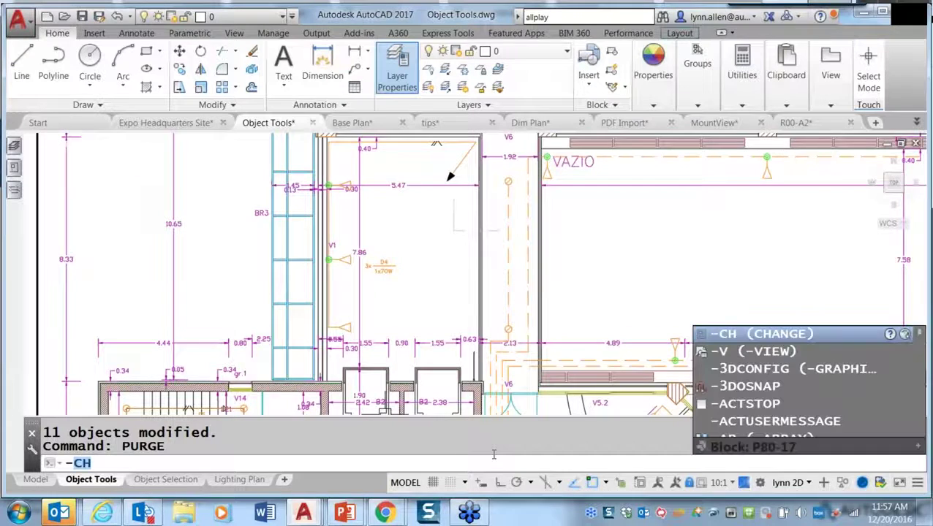
key("BackSpace")
key("BackSpace")
type("Purge")
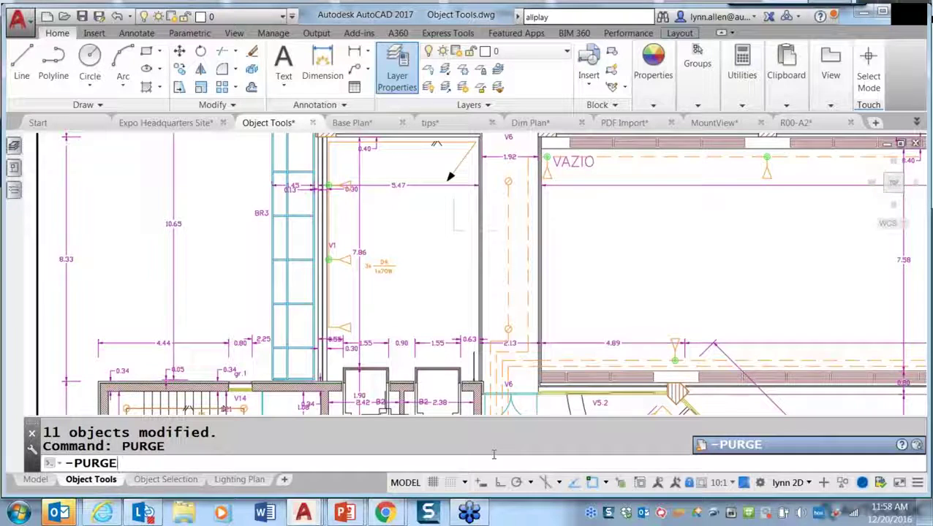
key("Return")
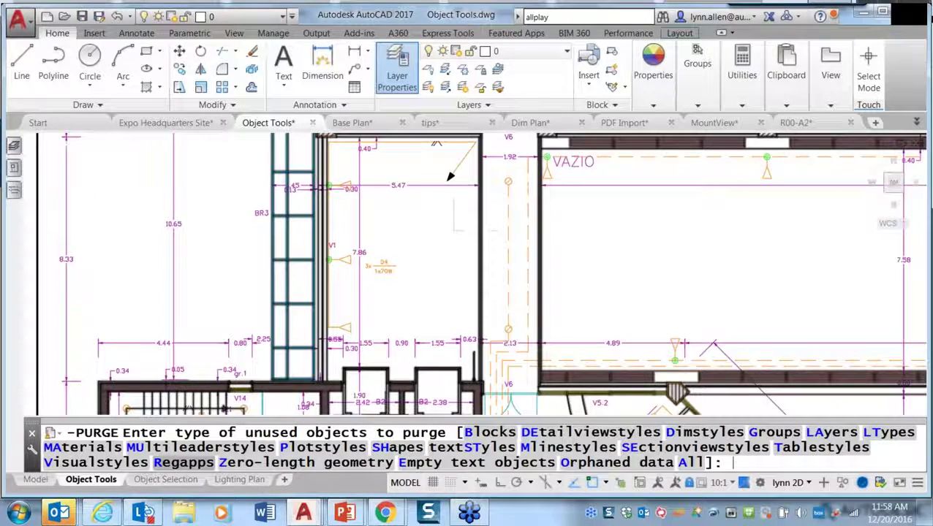
left_click(188, 464)
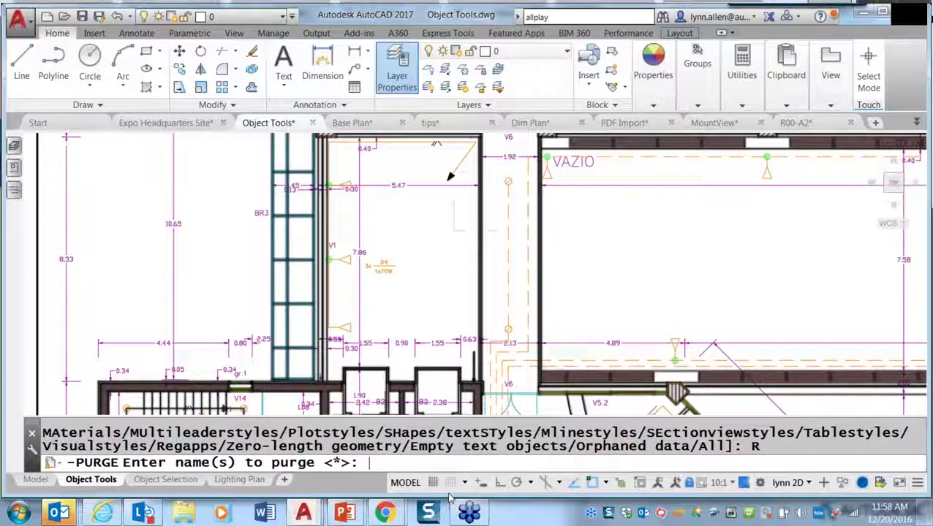
key("Return")
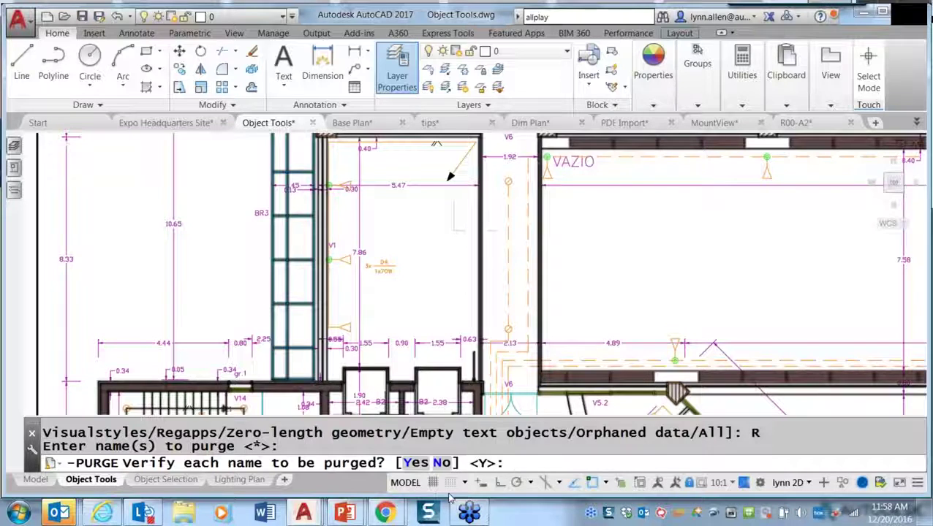
key("Return")
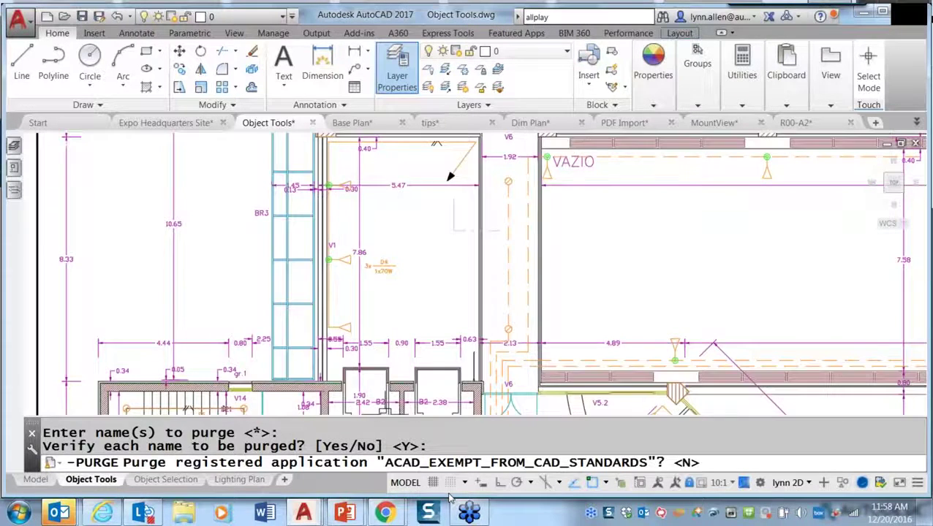
key("Return")
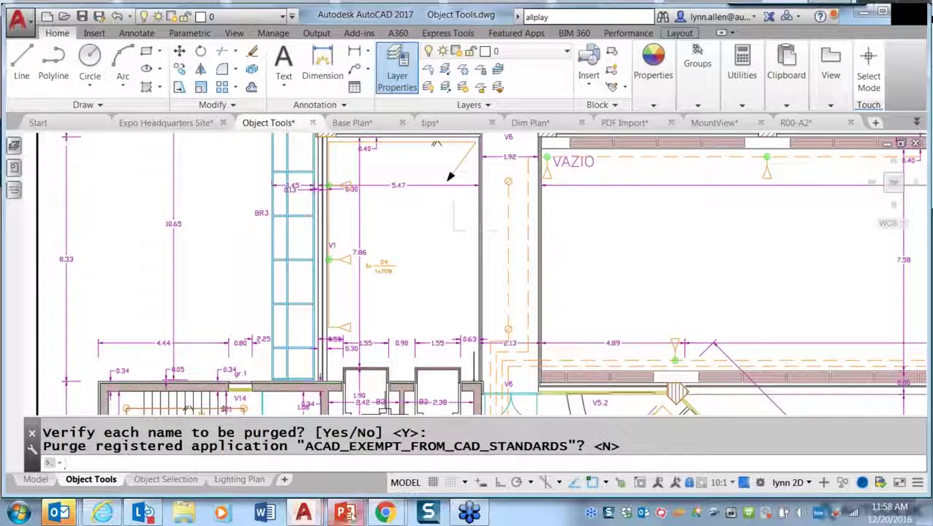
mouse_move(346, 514)
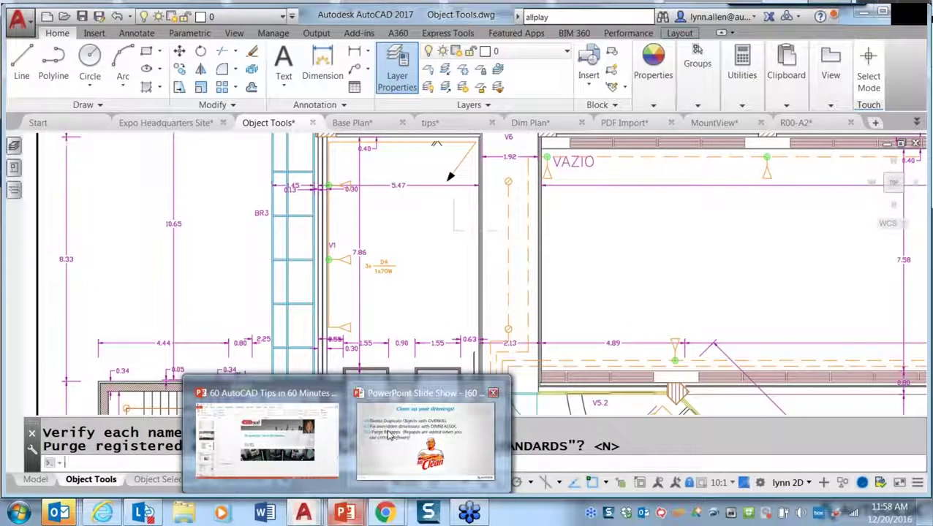
Advance the PowerPoint slide show to the Table Tips slide, then return to AutoCAD
left_click(424, 437)
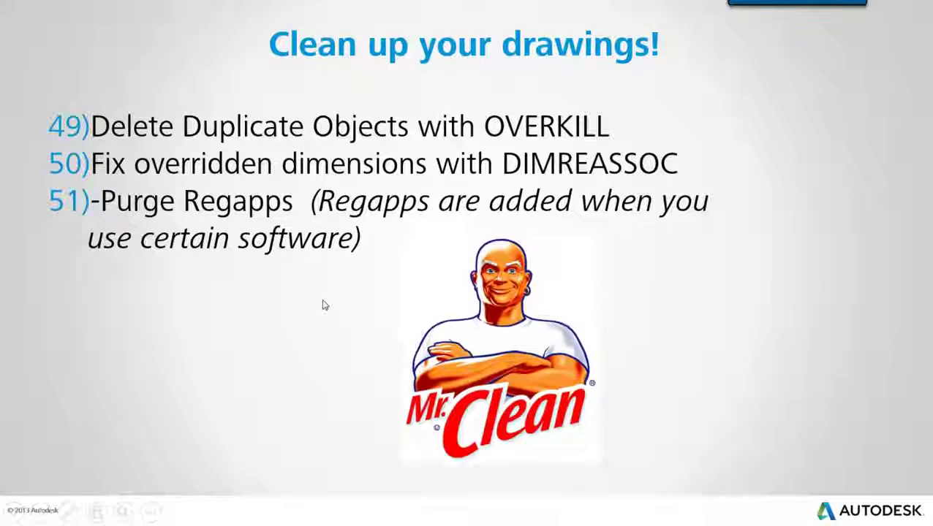
key("Right")
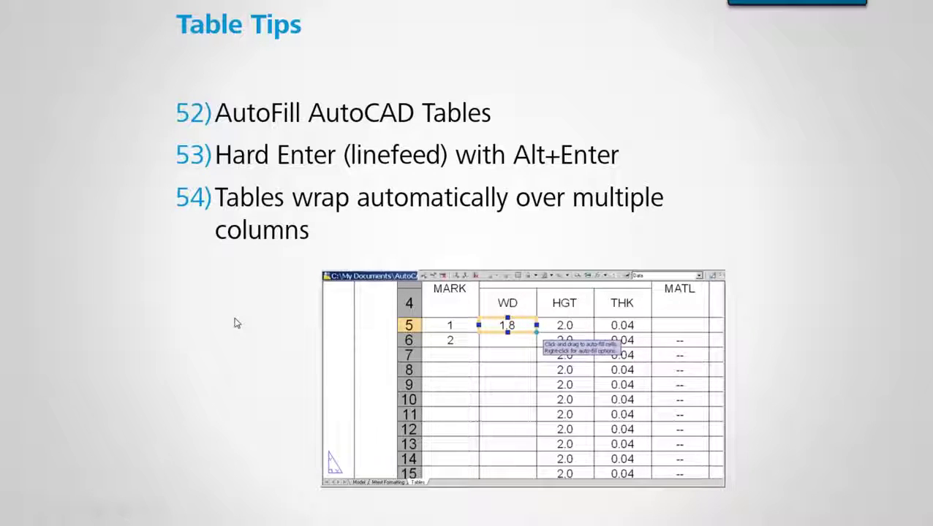
key("alt+Tab")
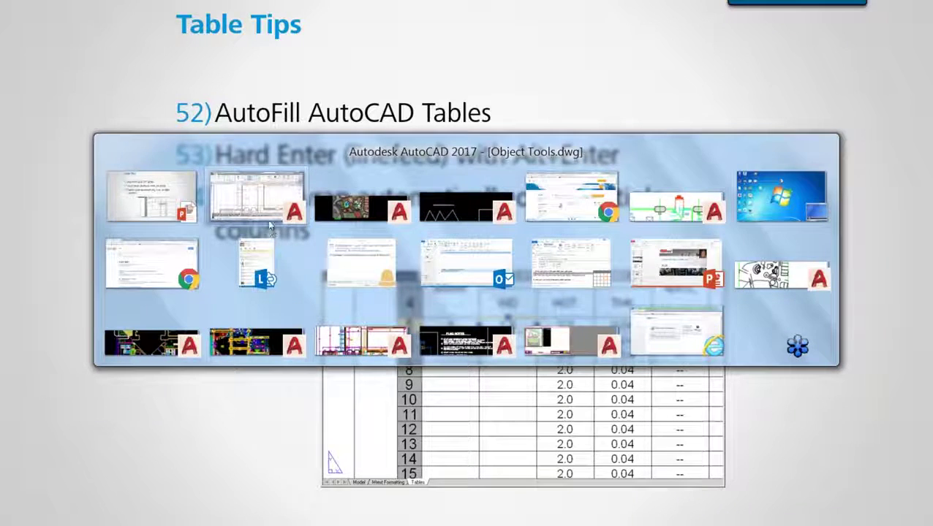
key("Escape")
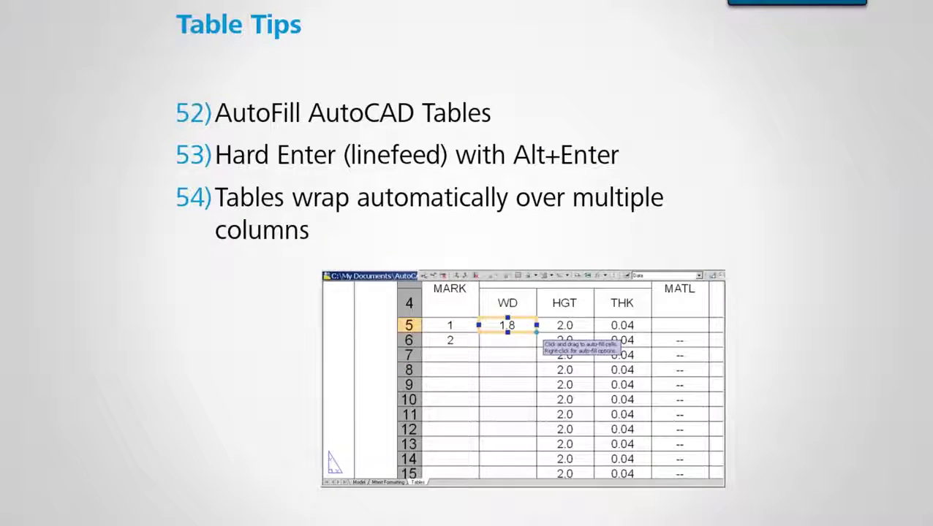
key("alt+Tab")
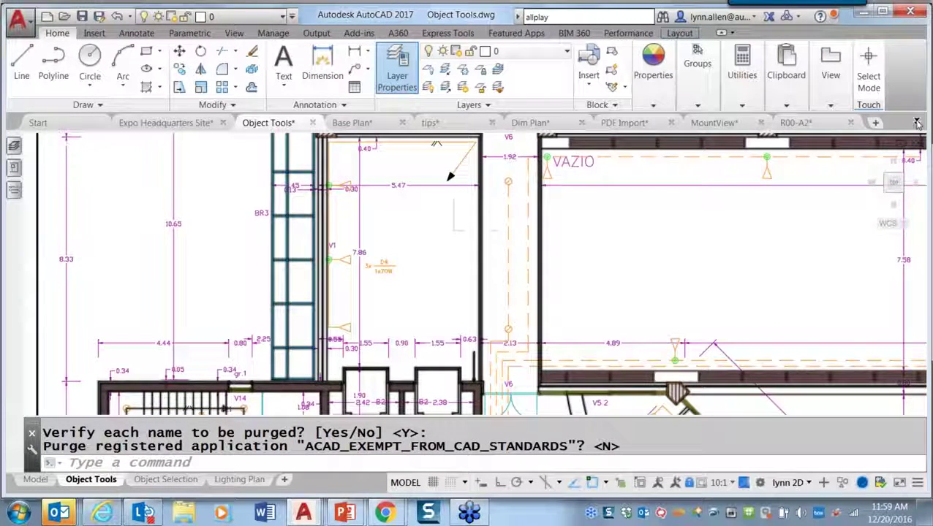
Switch to the Stadium Plan drawing and zoom in on the Door and Frame Schedule
left_click(916, 123)
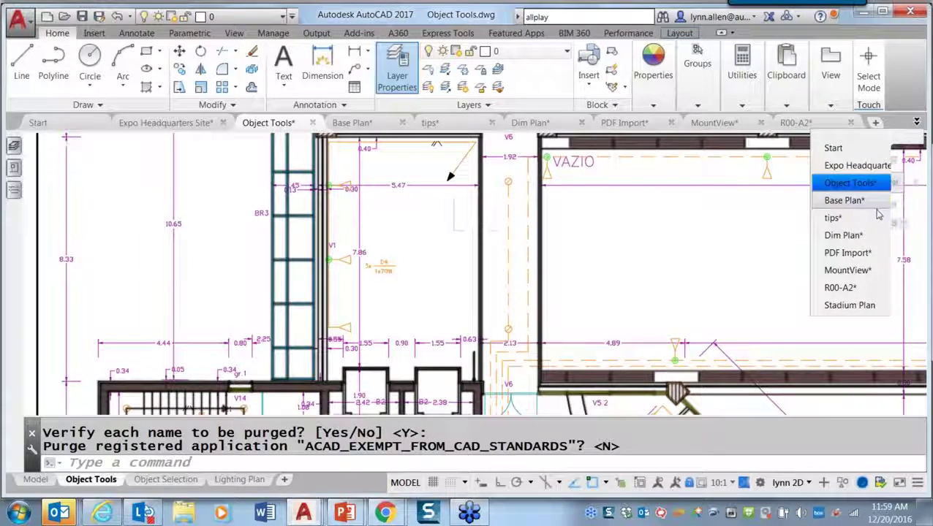
left_click(850, 307)
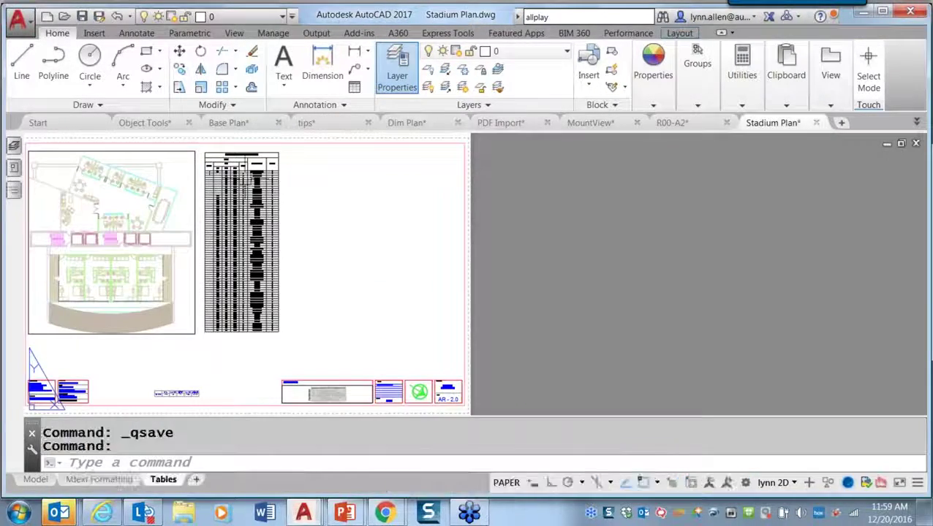
scroll(297, 212, "up", 5)
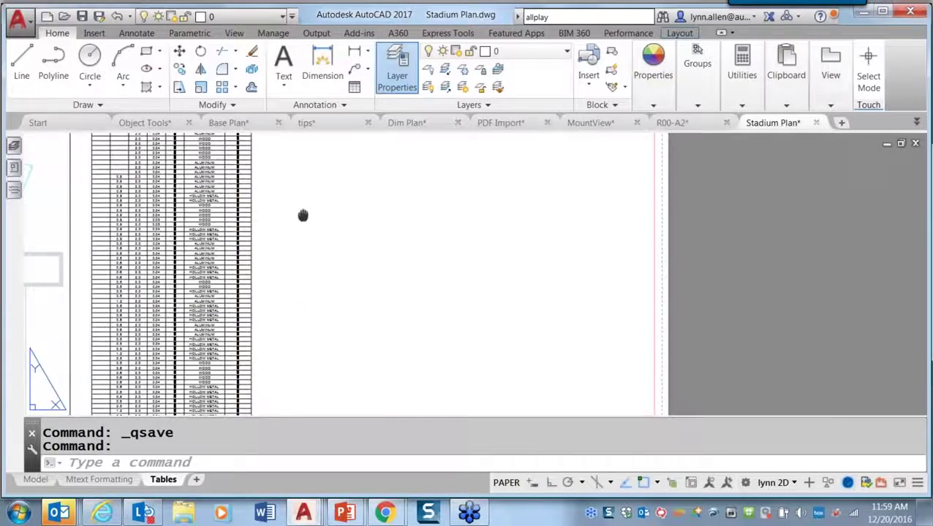
scroll(227, 212, "up", 3)
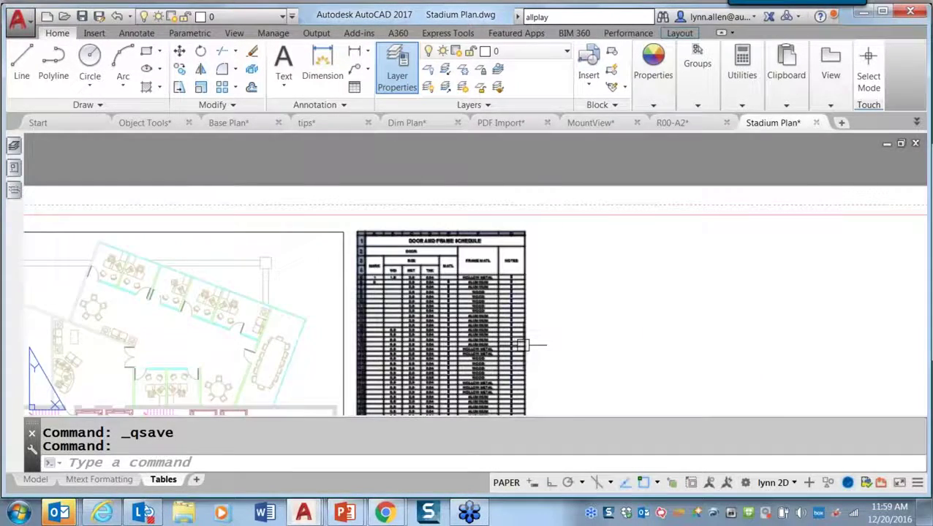
middle_click_drag(316, 198, 399, 191)
left_click(399, 190)
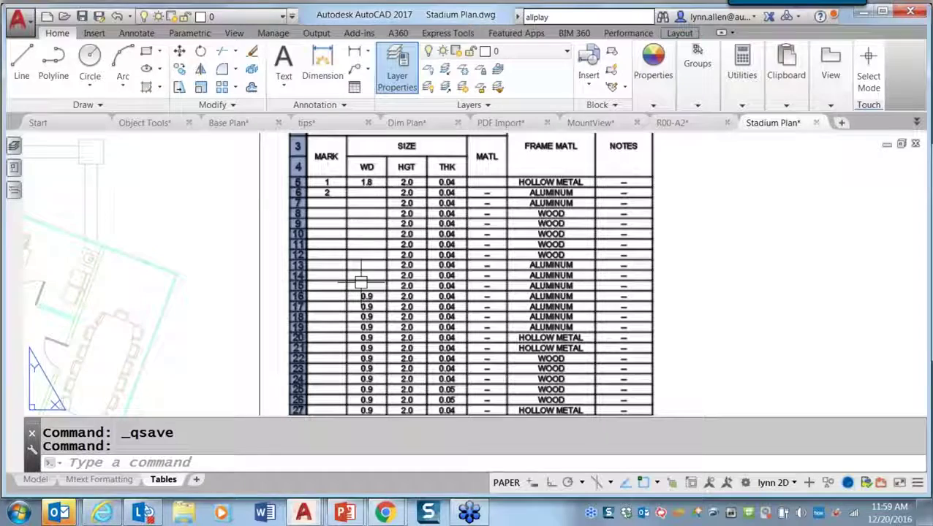
key("Escape")
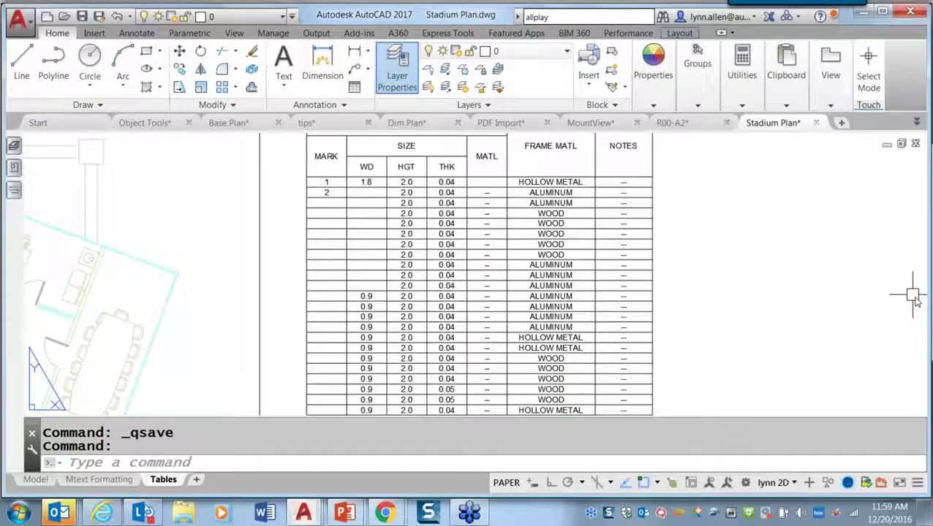
left_click(618, 245)
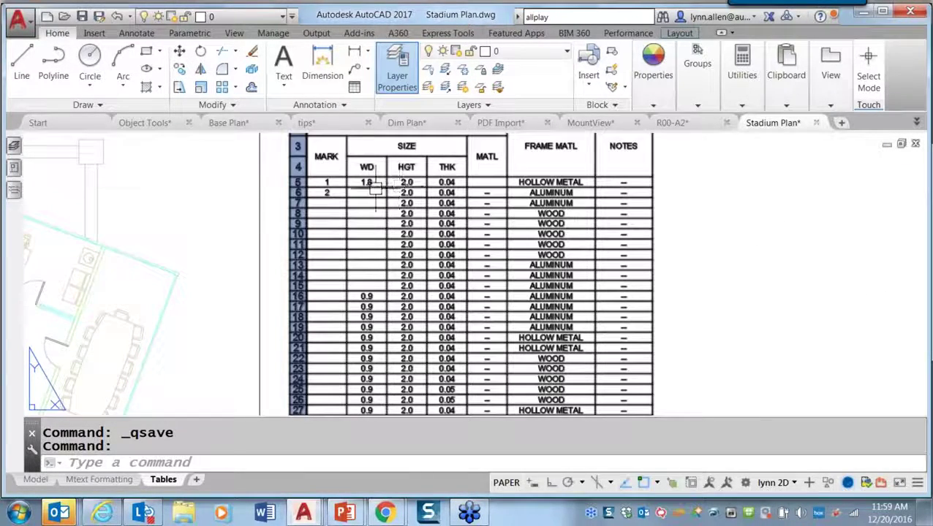
scroll(366, 184, "up", 3)
left_click(362, 179)
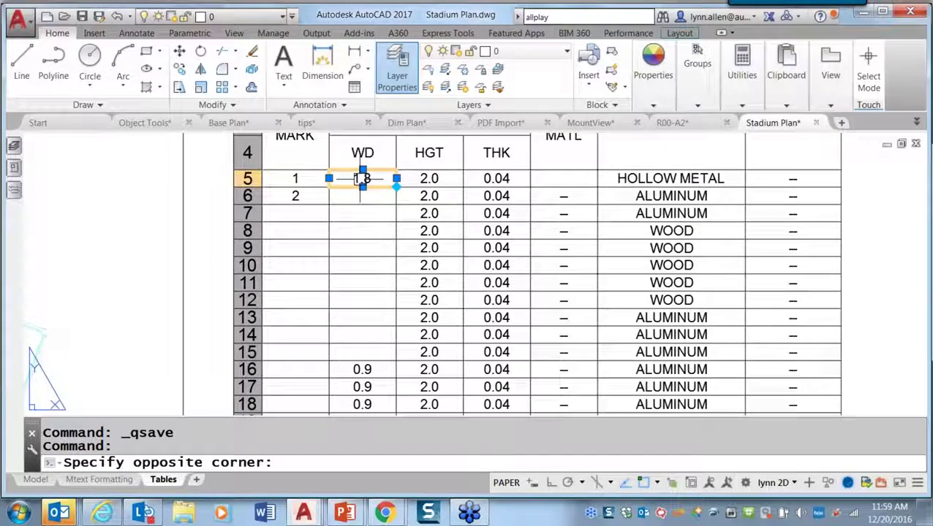
Autofill 1.8 down the WD column to row 15
left_click(362, 179)
left_click(396, 187)
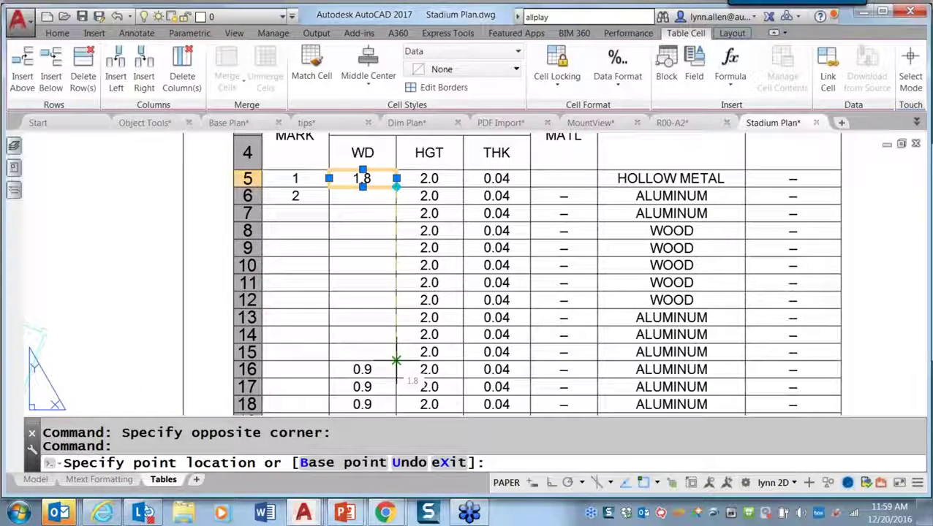
left_click(363, 354)
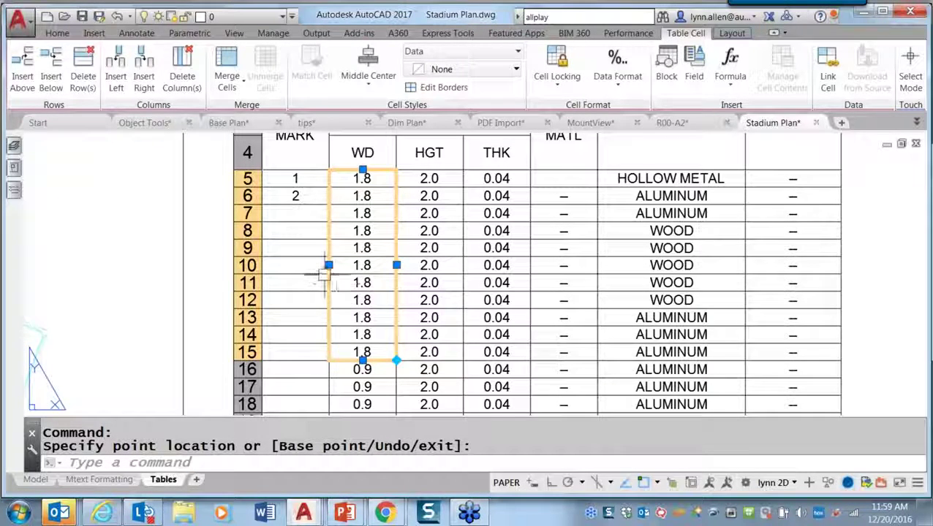
Autofill the MARK column from 1 and 2 into a sequence of 1 through 14
left_click(312, 181)
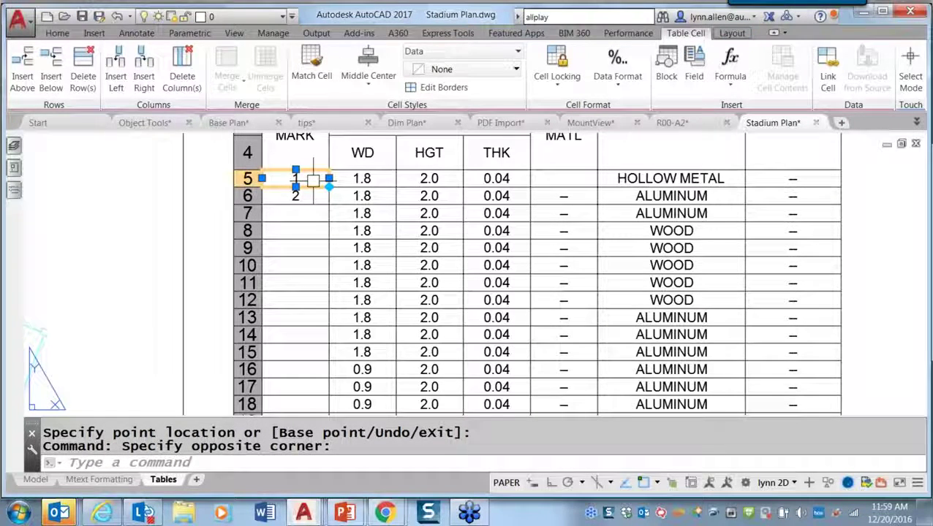
left_click(313, 197, "shift")
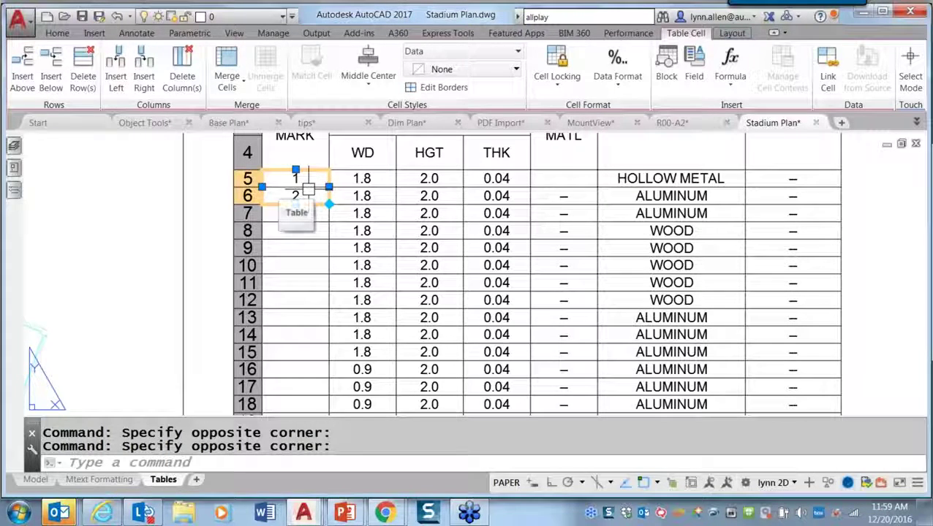
left_click(328, 204)
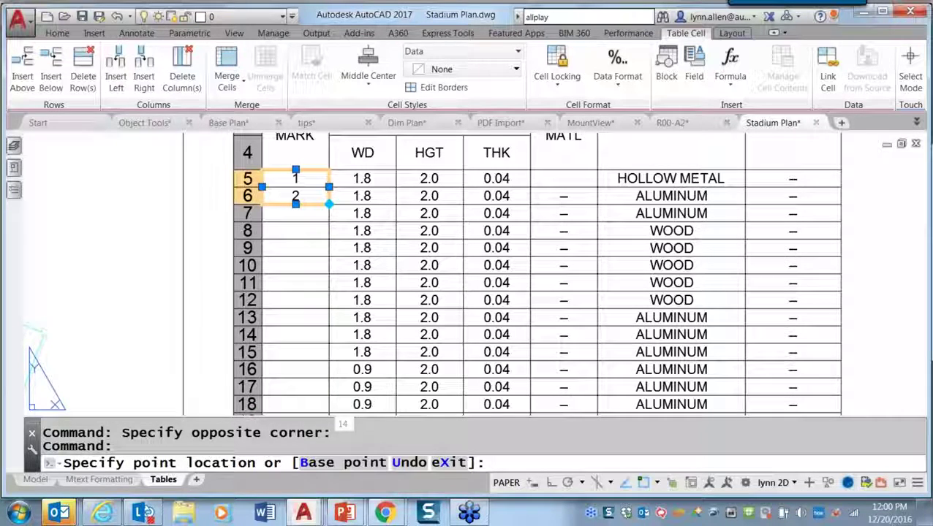
left_click(330, 413)
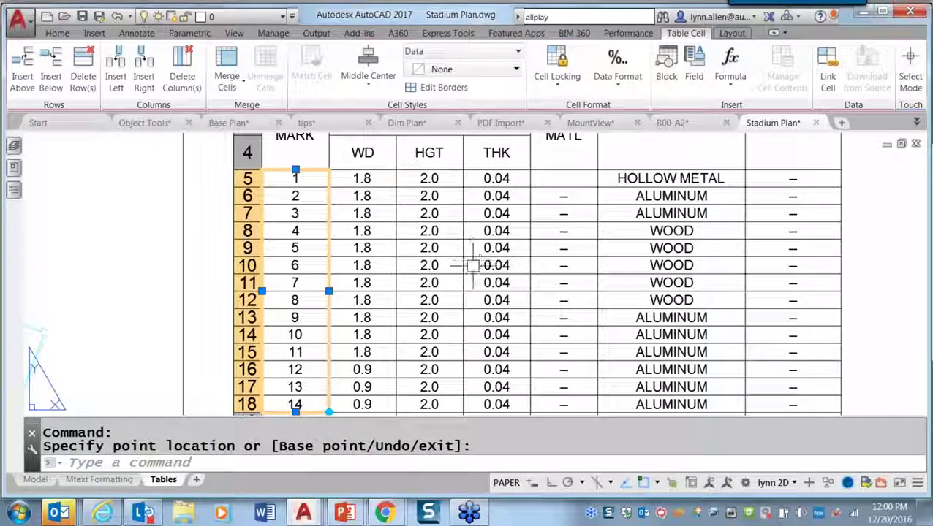
key("Escape")
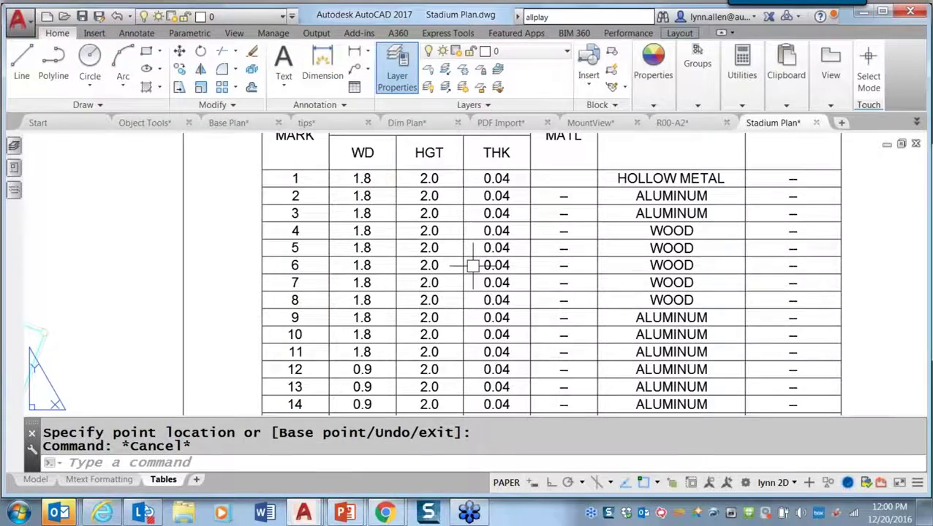
Zoom out to the whole sheet and break the schedule into three side-by-side sections
scroll(473, 265, "down", 2)
scroll(489, 283, "down", 4)
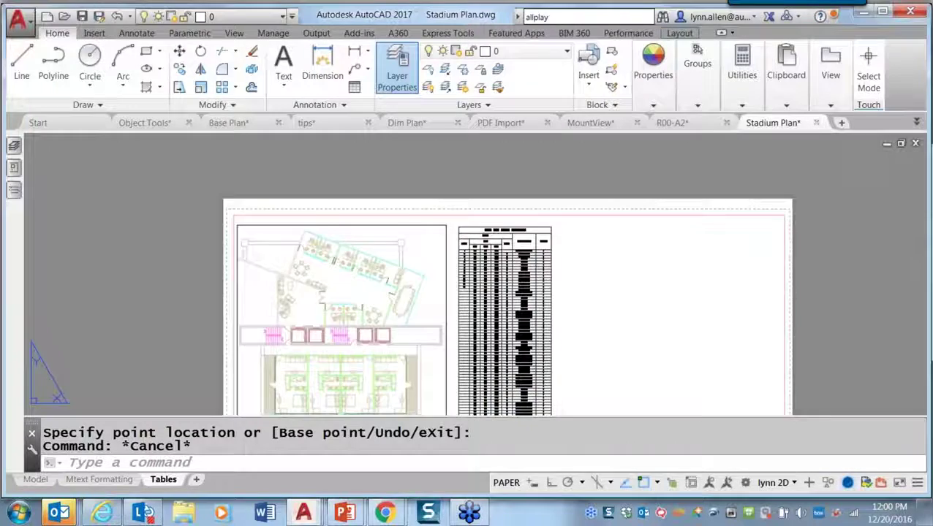
middle_click_drag(498, 457, 518, 387)
left_click(522, 382)
left_click(522, 381)
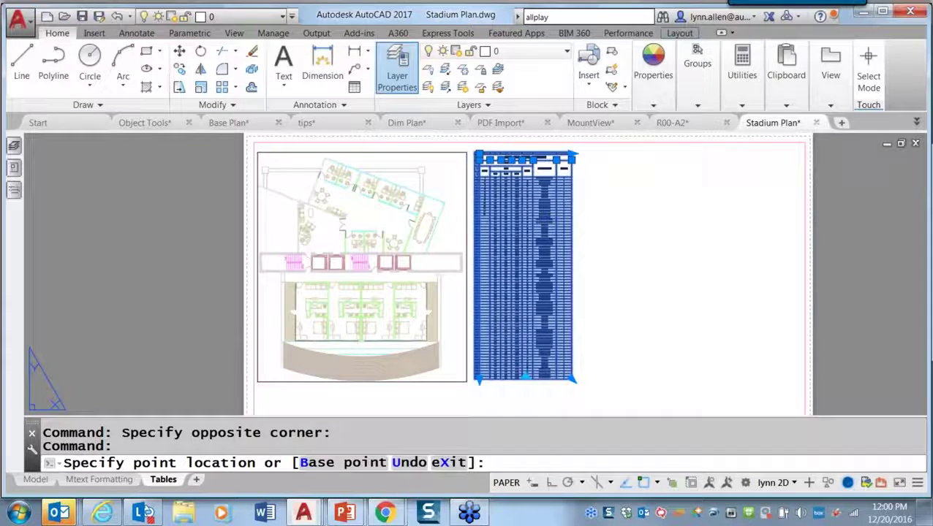
left_click(585, 252)
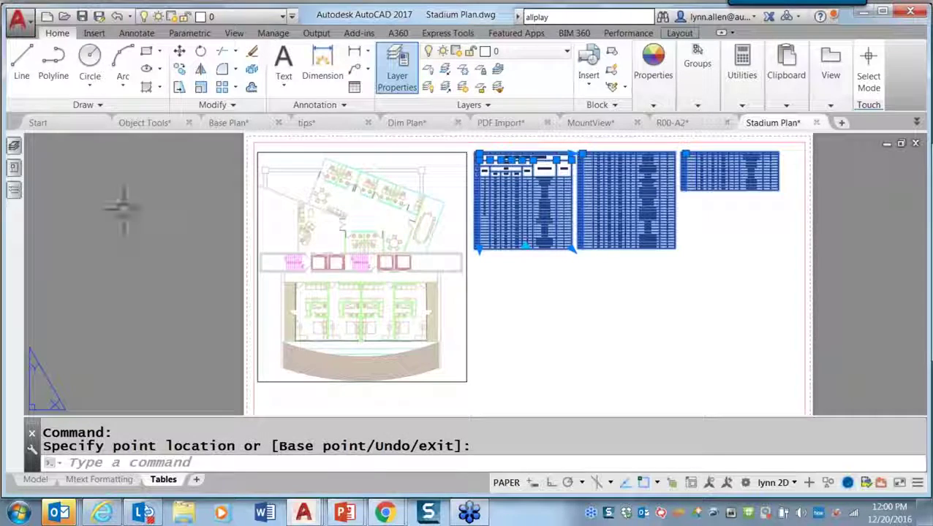
Set the table's Table Breaks property Repeat top labels to Yes
mouse_move(13, 191)
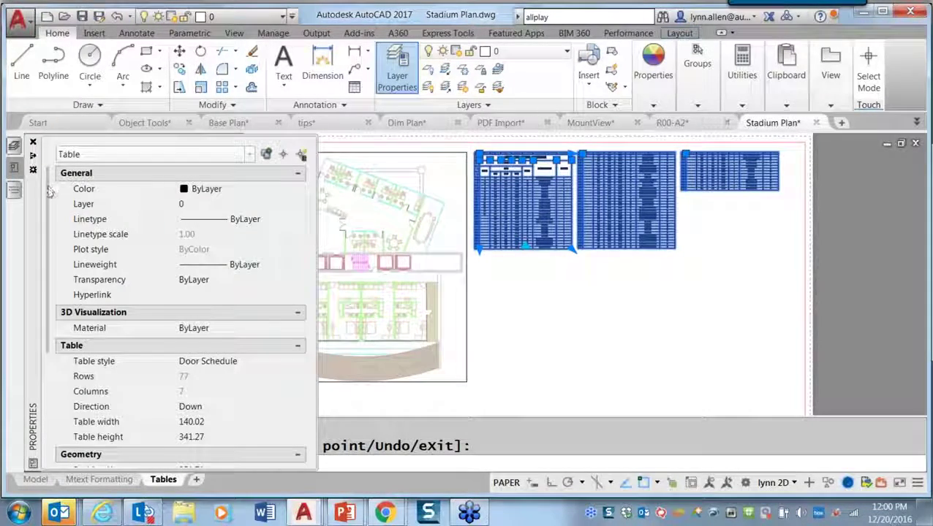
scroll(46, 203, "down", 4)
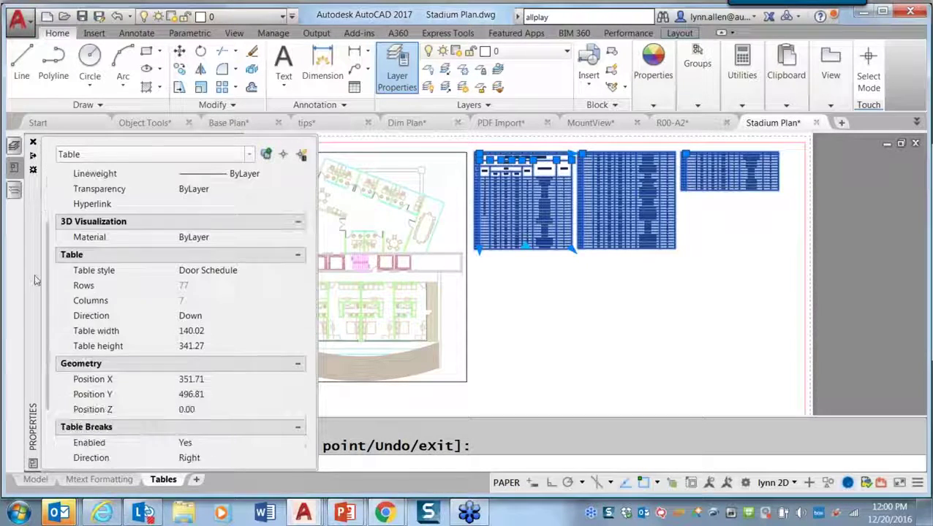
scroll(66, 351, "down", 1)
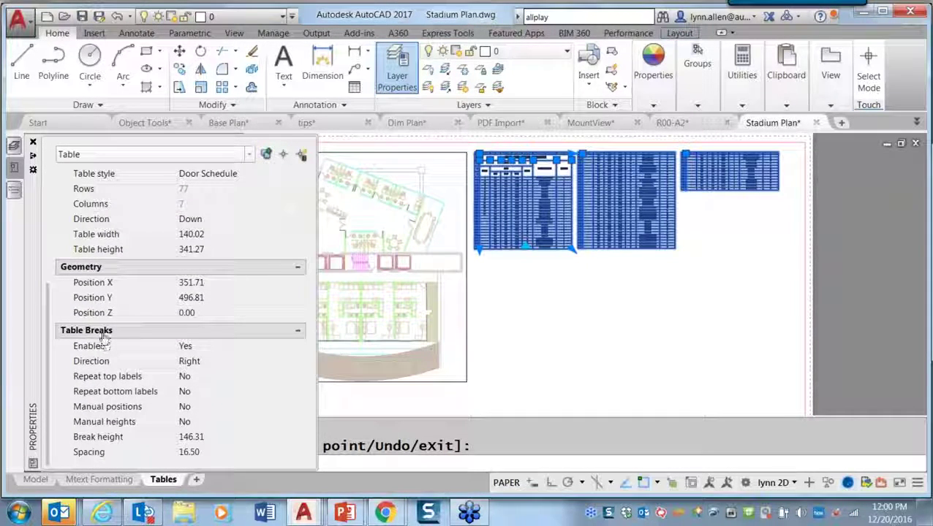
left_click(217, 379)
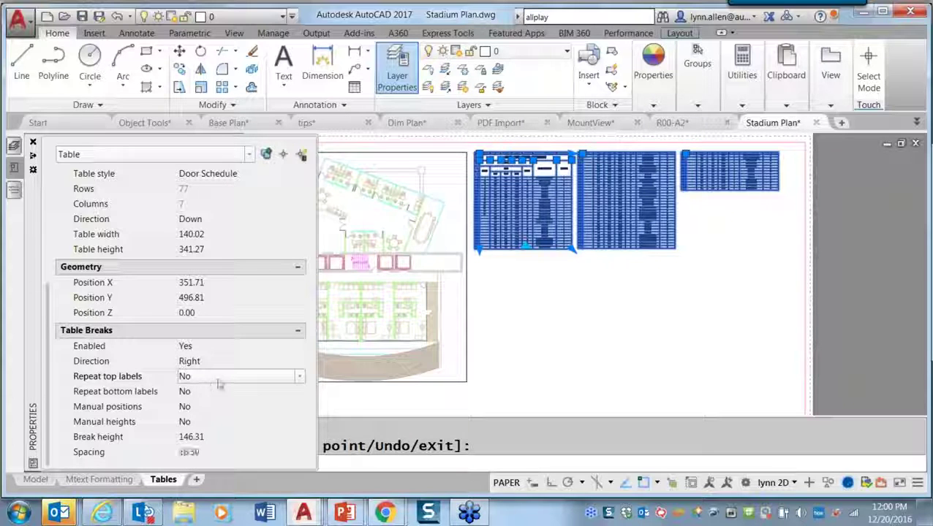
left_click(299, 377)
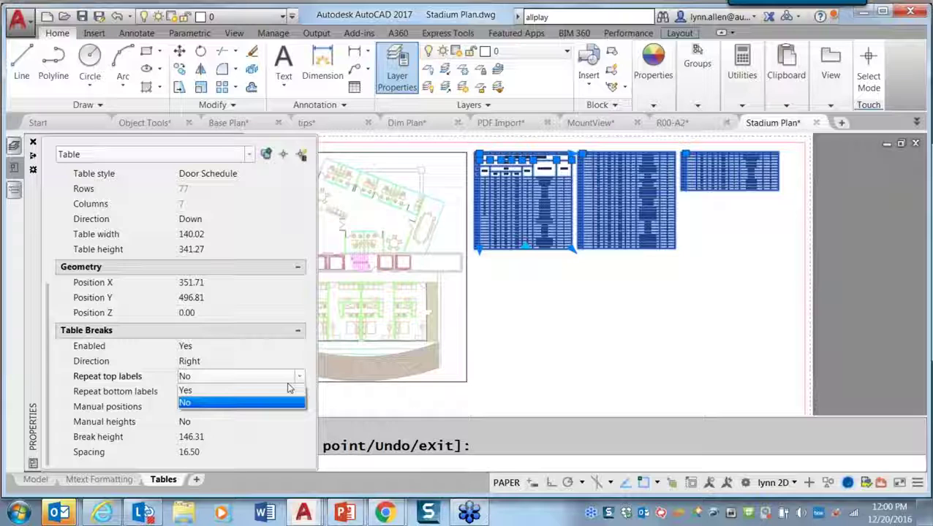
left_click(265, 391)
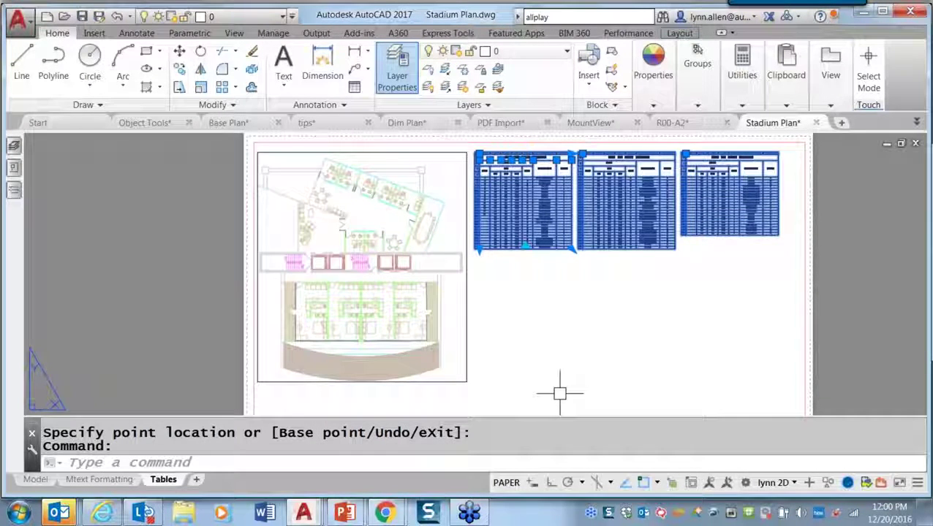
key("Escape")
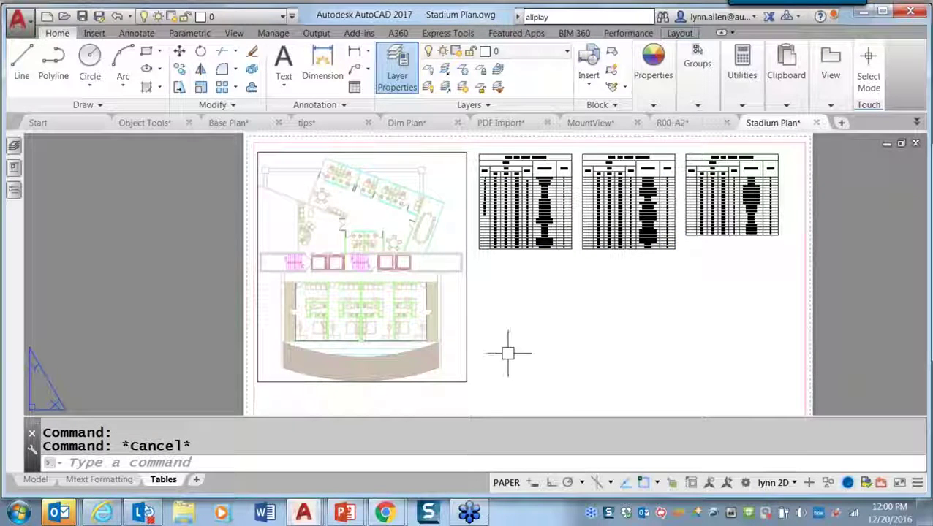
mouse_move(357, 518)
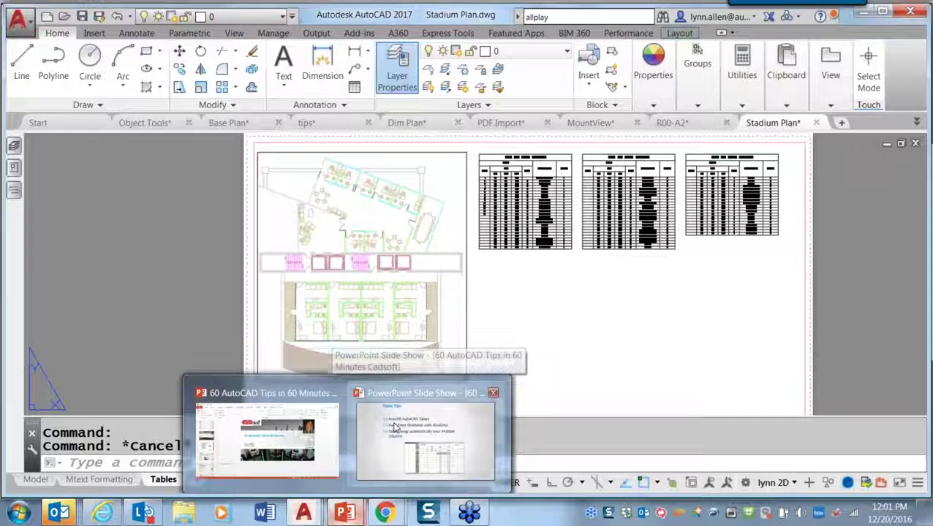
left_click(395, 426)
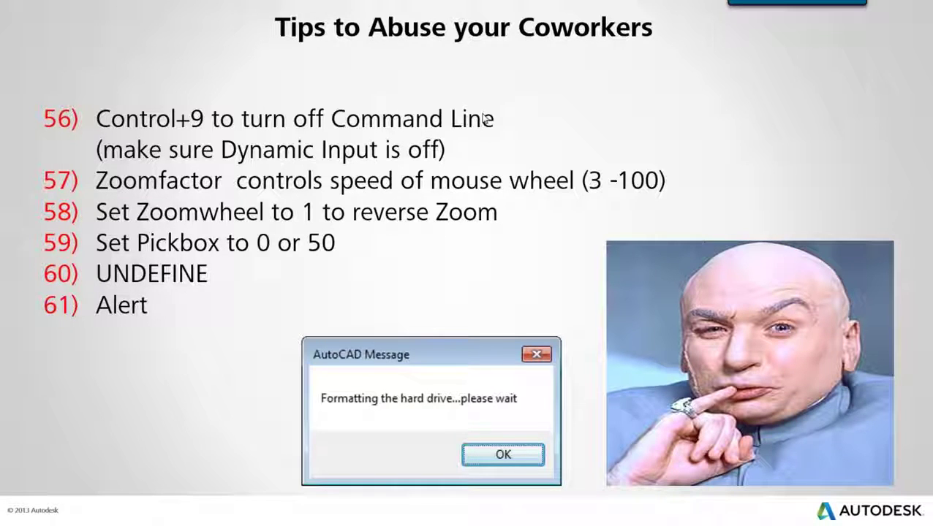
Advance the slide show to the AutoCAD 2017 Tips and Tricks Booklet slide
key("Right")
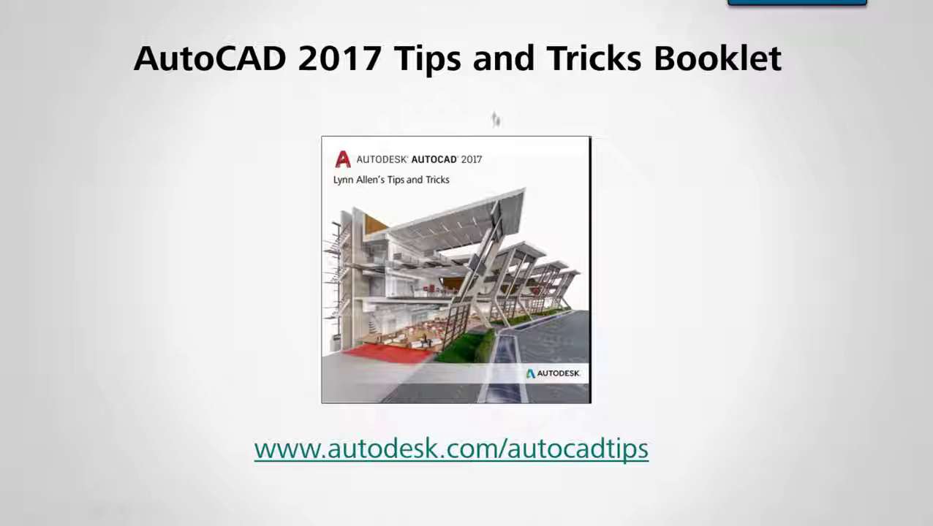